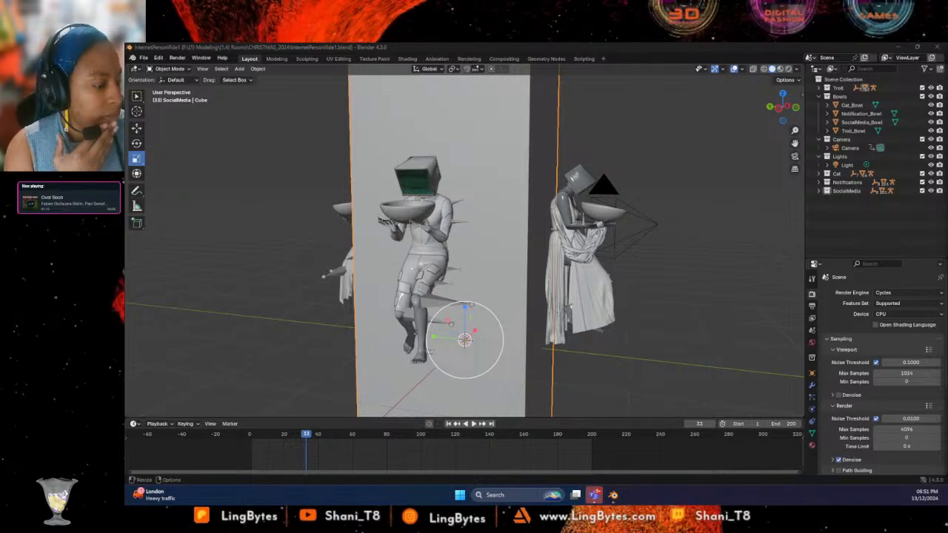
# Play the animation, check it through the camera view, and return the playhead to frame 1
pyautogui.click(478, 423)
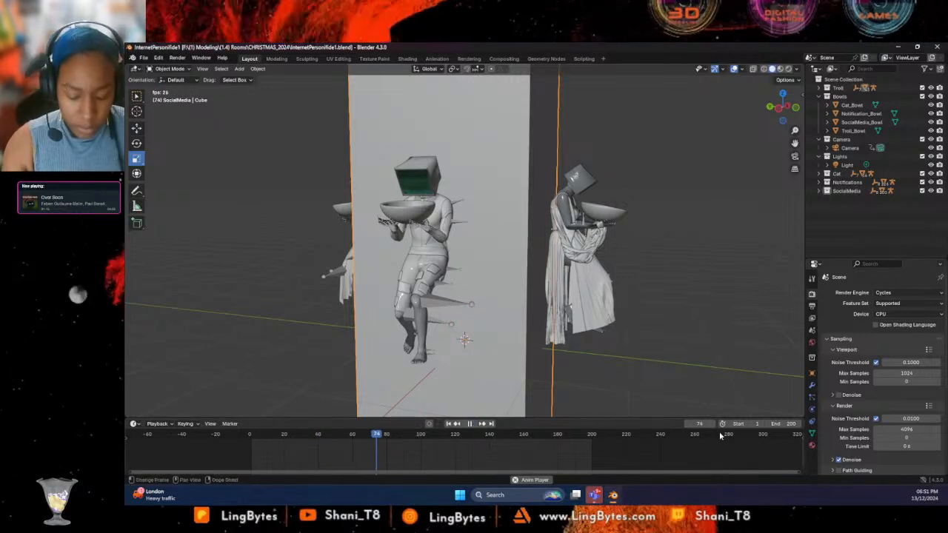
pyautogui.press('KP_0')
pyautogui.click(647, 362)
pyautogui.press('KP_0')
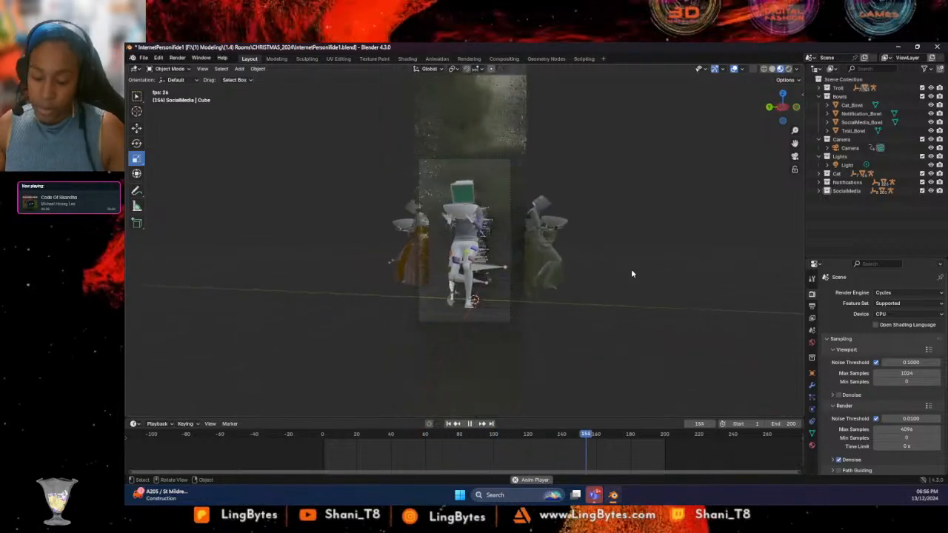
pyautogui.click(470, 424)
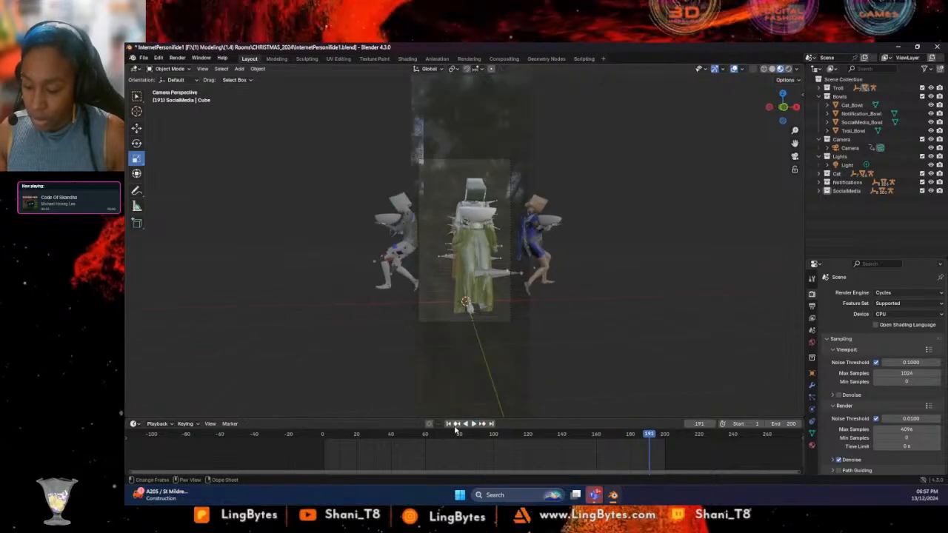
pyautogui.click(448, 423)
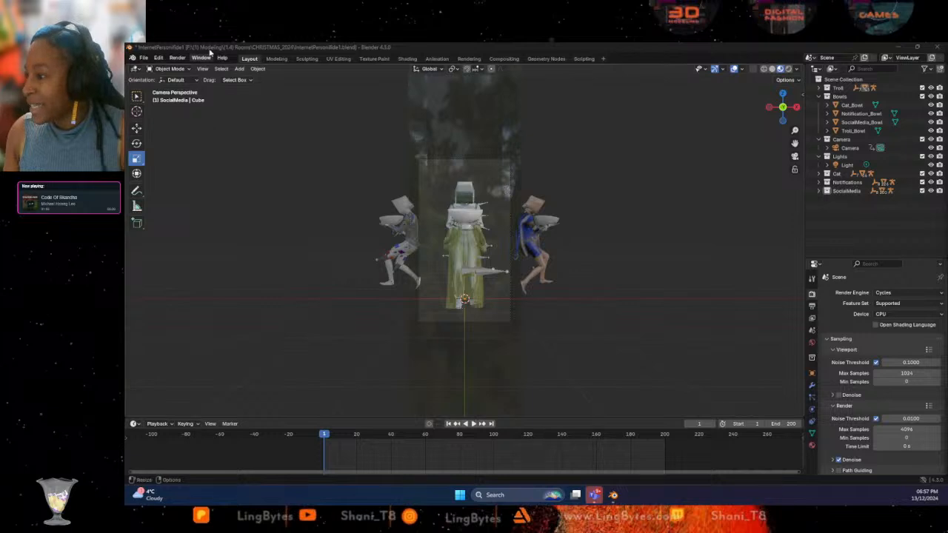
# Add a cylinder at the scene's centre and stretch it vertically into a tall column between the figures
pyautogui.click(241, 68)
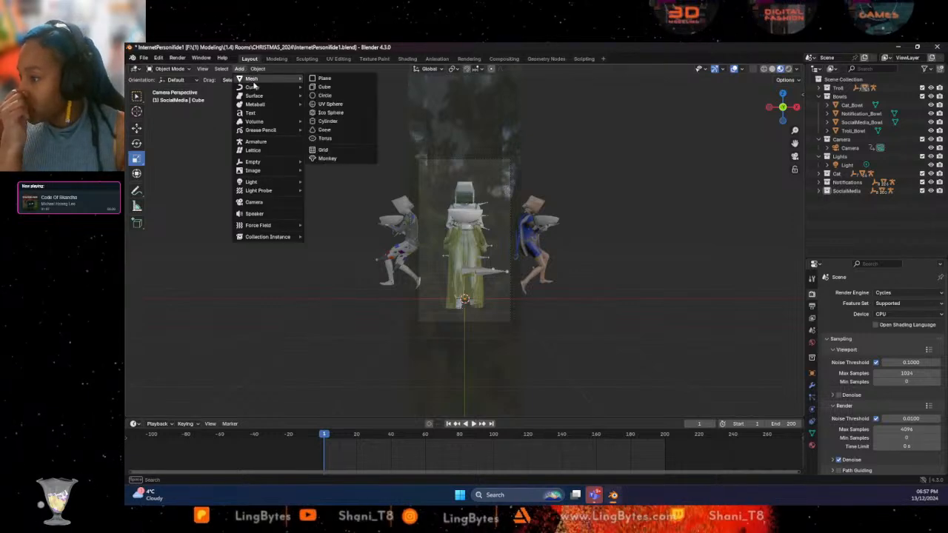
pyautogui.click(328, 121)
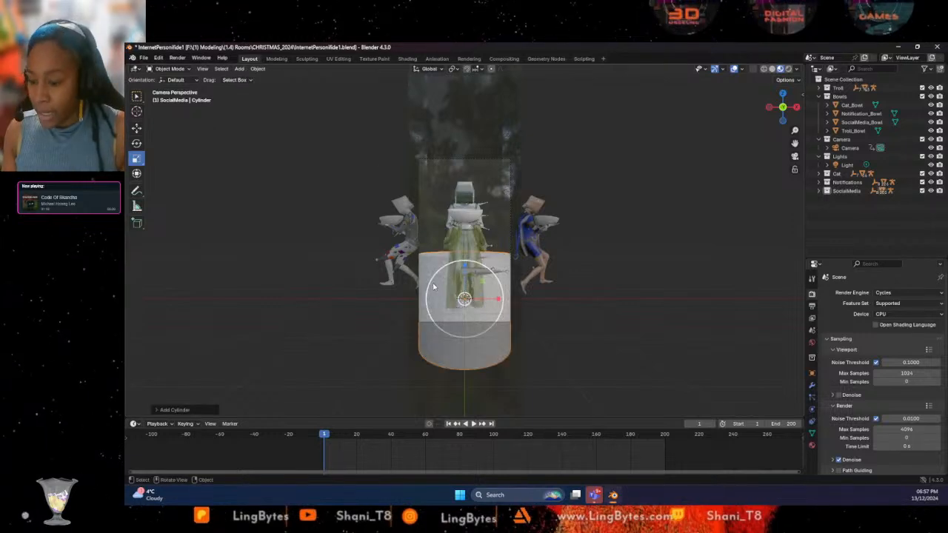
pyautogui.moveTo(464, 268); pyautogui.dragTo(475, 113)
pyautogui.scroll(2, 450, 213)
pyautogui.scroll(-3, 450, 214)
pyautogui.moveTo(449, 213); pyautogui.dragTo(489, 252, button='middle')
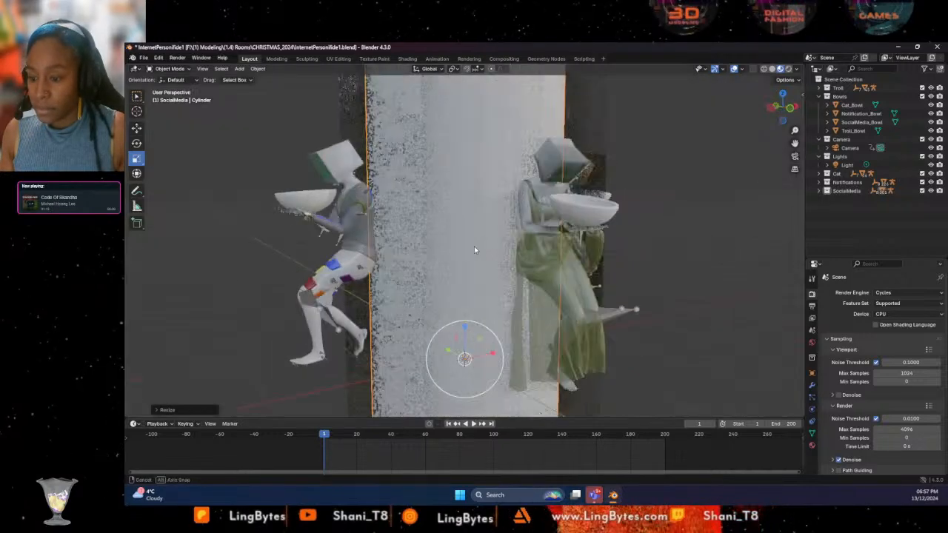
pyautogui.scroll(-3, 490, 252)
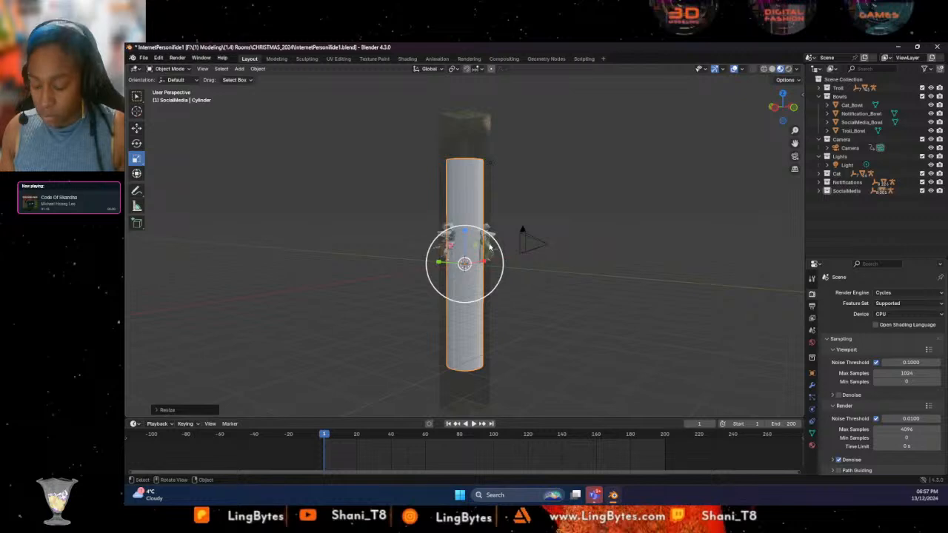
# Scale the column's height down to about 0.78 and preview the animation with it through the camera
pyautogui.press('KP_0')
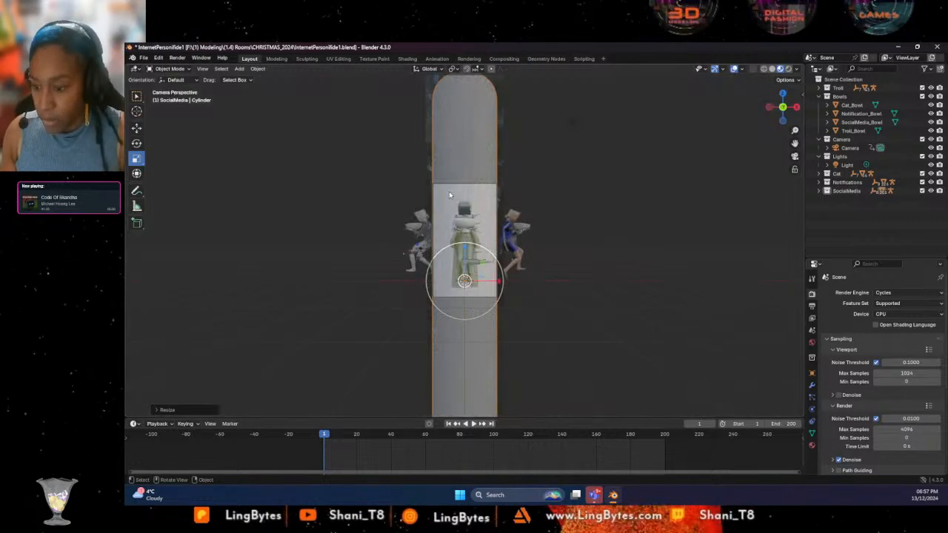
pyautogui.moveTo(464, 251); pyautogui.dragTo(464, 257)
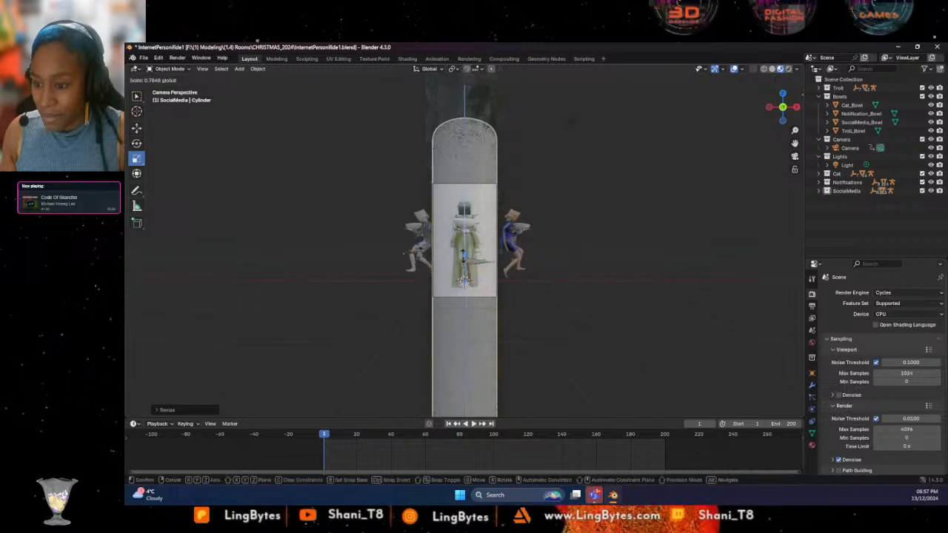
pyautogui.click(464, 257)
pyautogui.press('space')
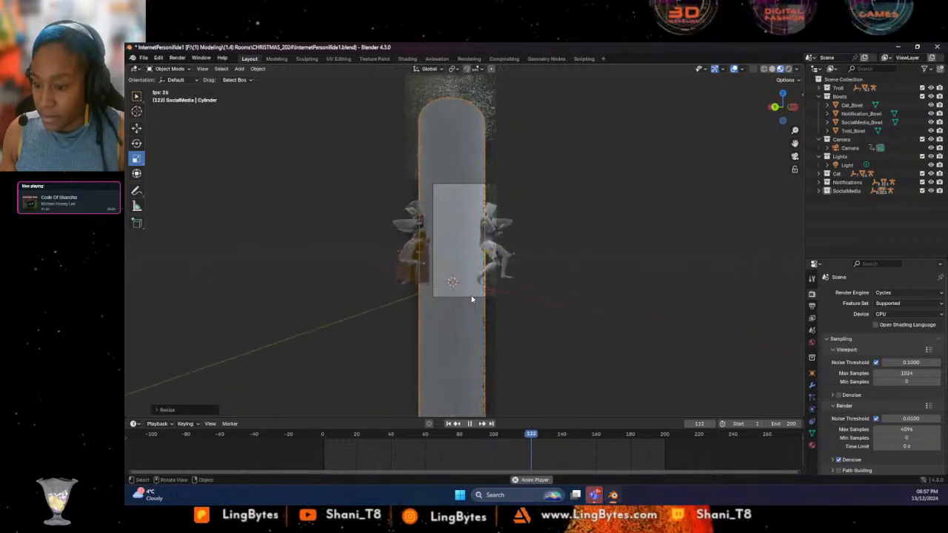
pyautogui.press('space')
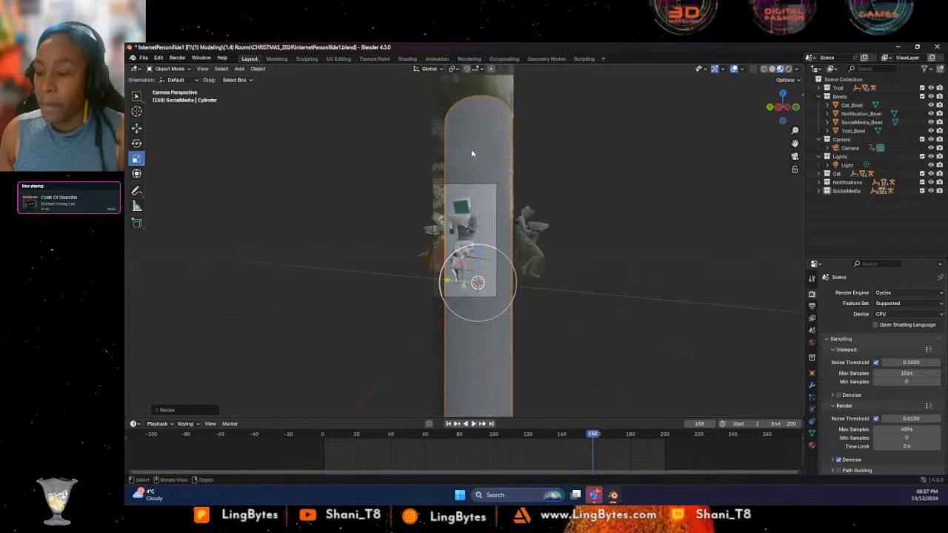
pyautogui.press('KP_0')
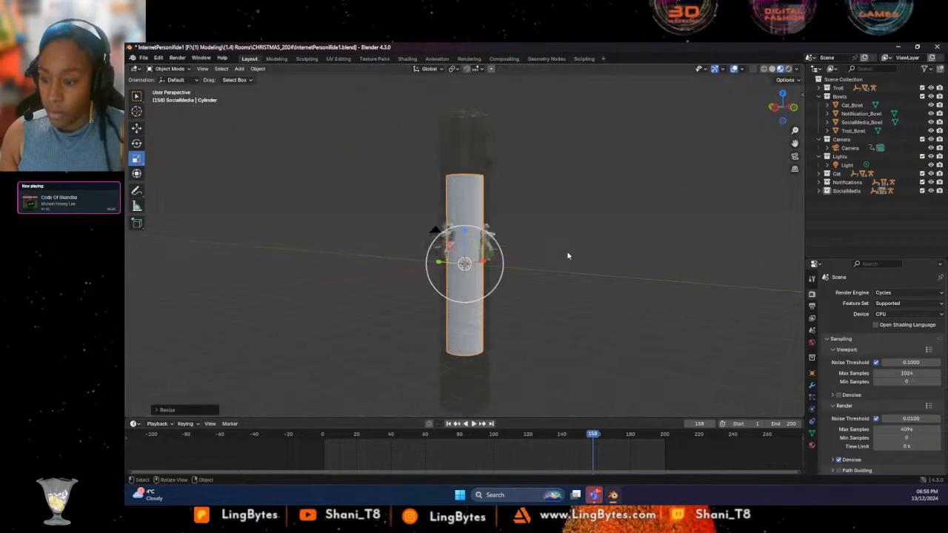
# Create a new material for the column and bring its shader nodes into view in the Shading workspace
pyautogui.click(812, 445)
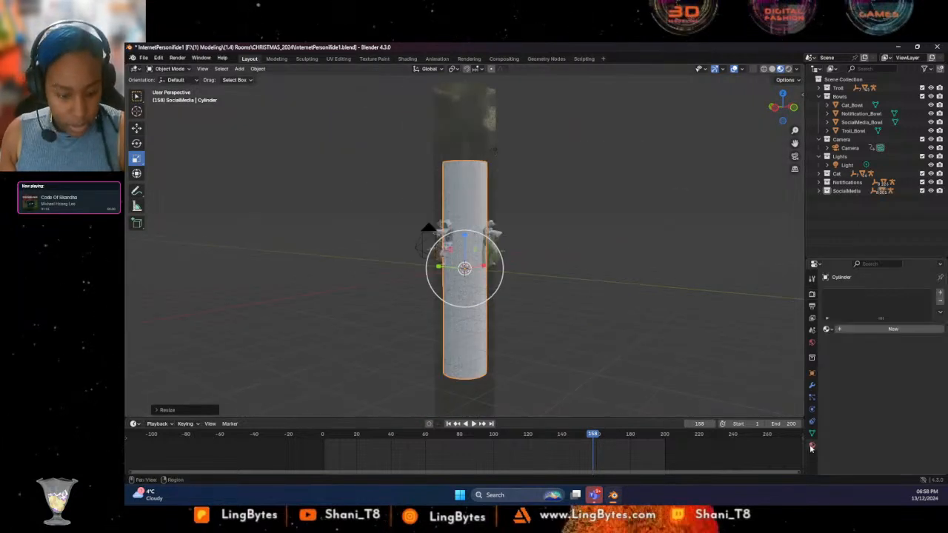
pyautogui.click(844, 330)
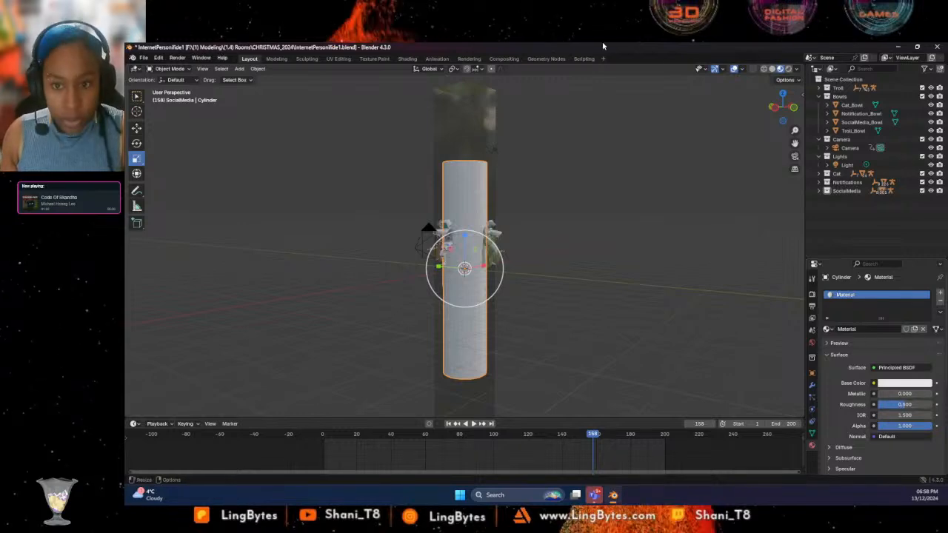
pyautogui.click(407, 58)
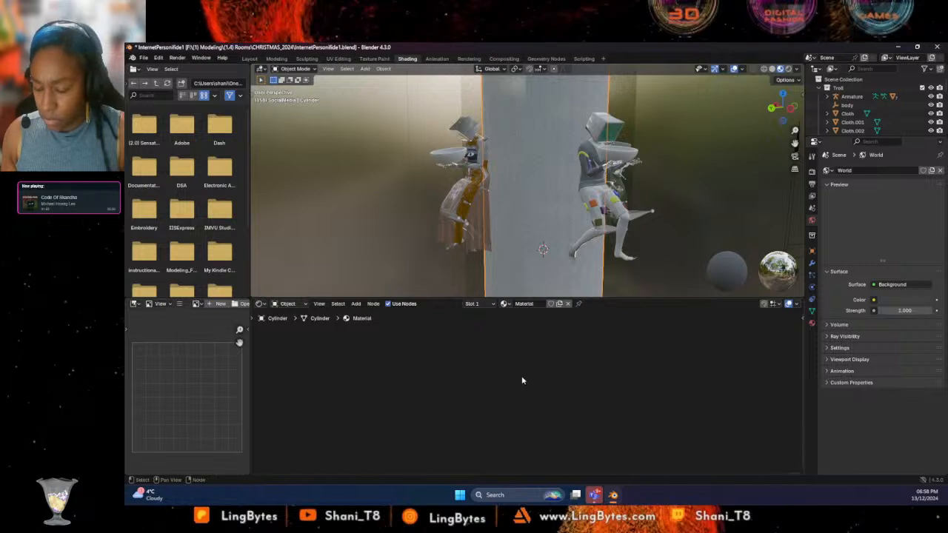
pyautogui.moveTo(463, 383); pyautogui.dragTo(568, 396)
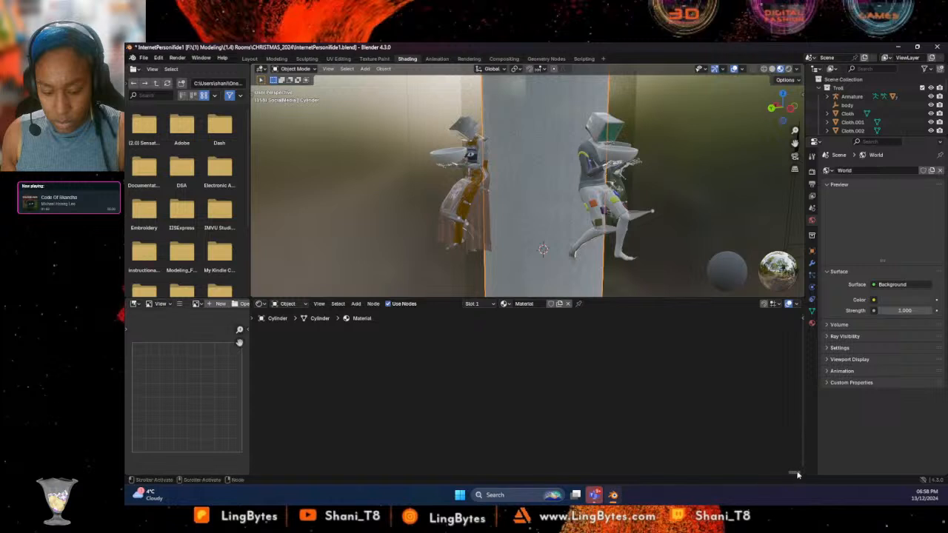
pyautogui.moveTo(743, 472); pyautogui.dragTo(391, 457)
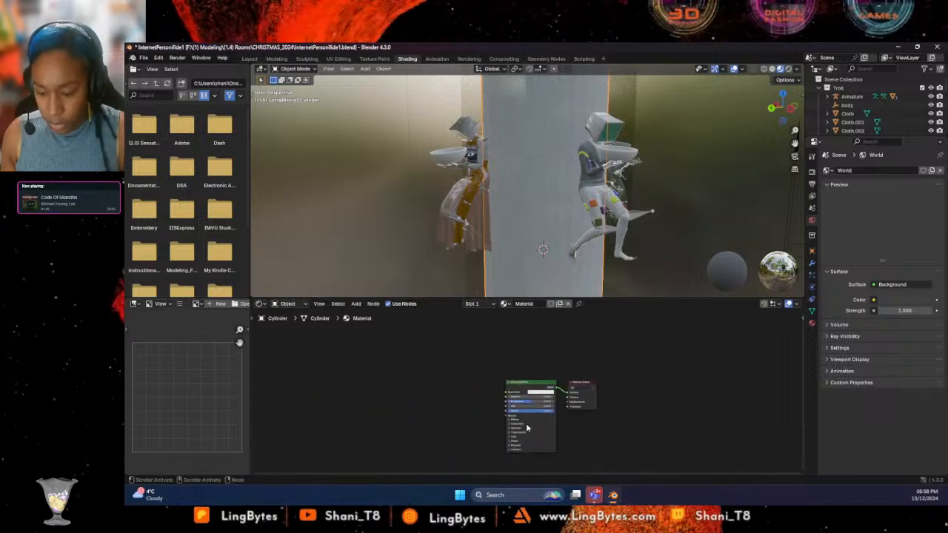
pyautogui.scroll(1, 506, 437)
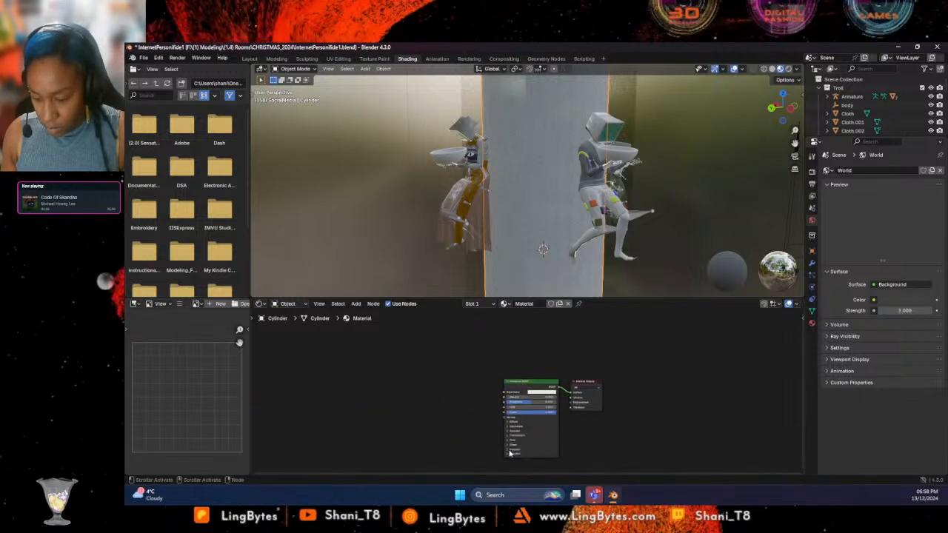
# Set the material's emission colour to a teal green and adjust its emission strength so the column glows
pyautogui.click(509, 453)
pyautogui.click(540, 455)
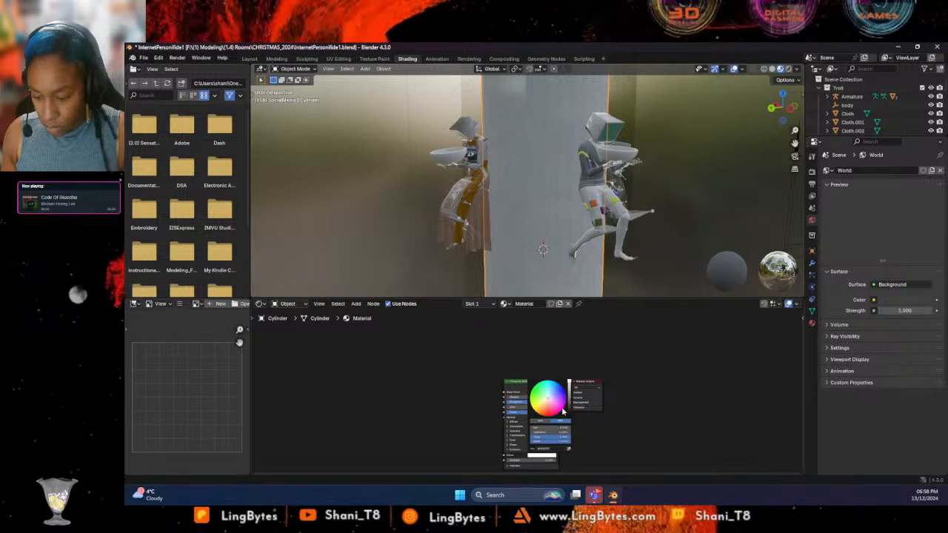
pyautogui.click(550, 464)
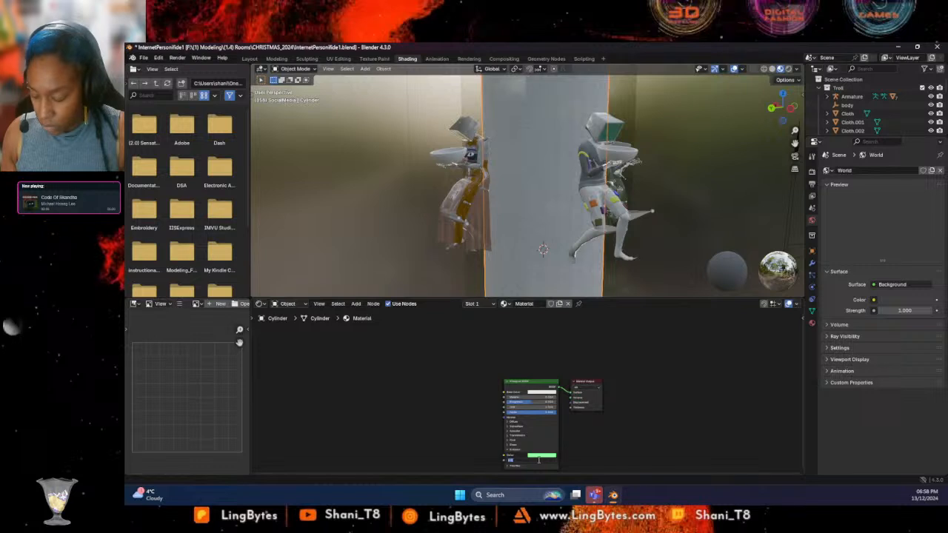
pyautogui.click(541, 456)
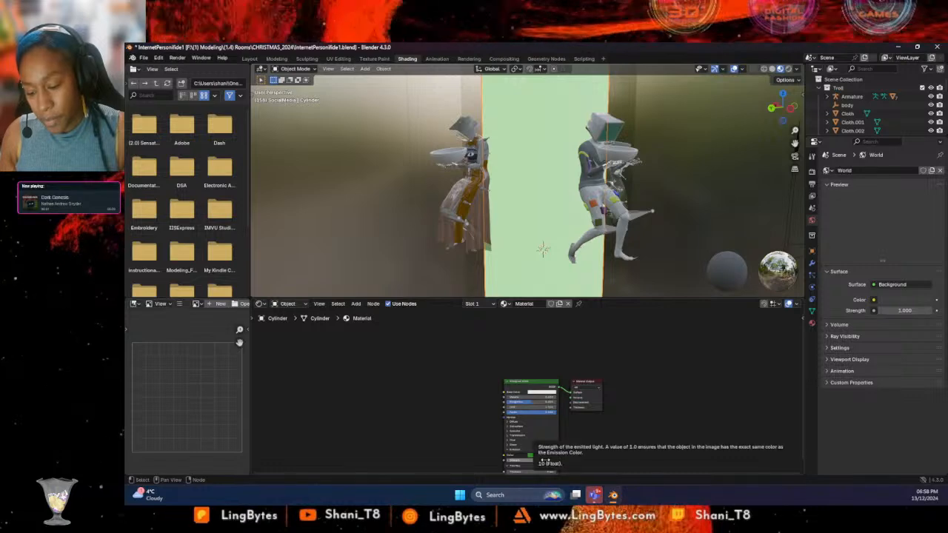
pyautogui.click(535, 456)
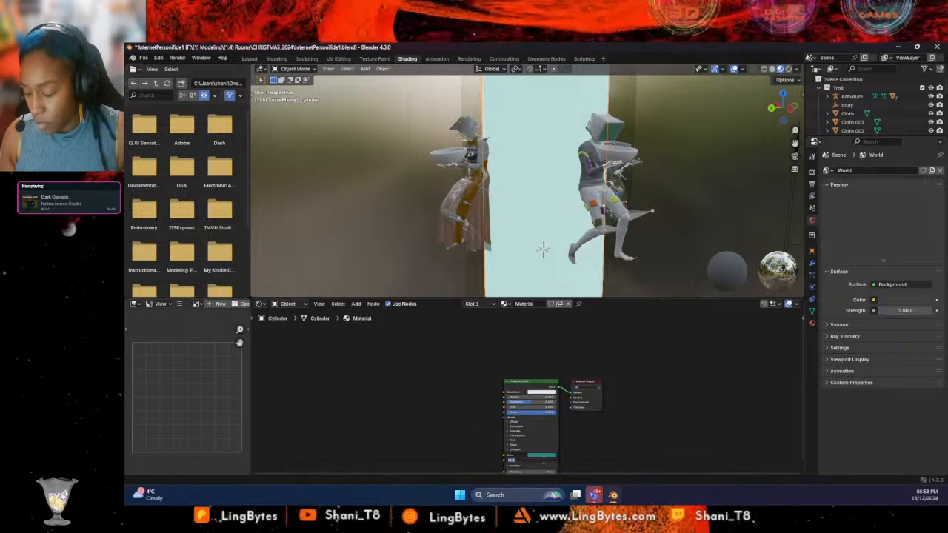
# Set the column material's base colour to green, metallic to 0.782 and roughness to 0.073
pyautogui.click(547, 392)
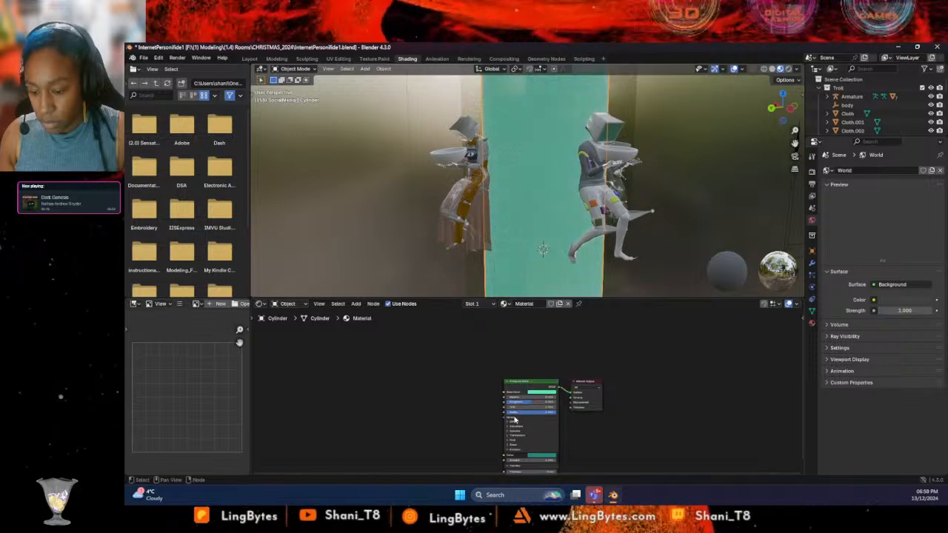
pyautogui.moveTo(515, 398); pyautogui.dragTo(549, 398)
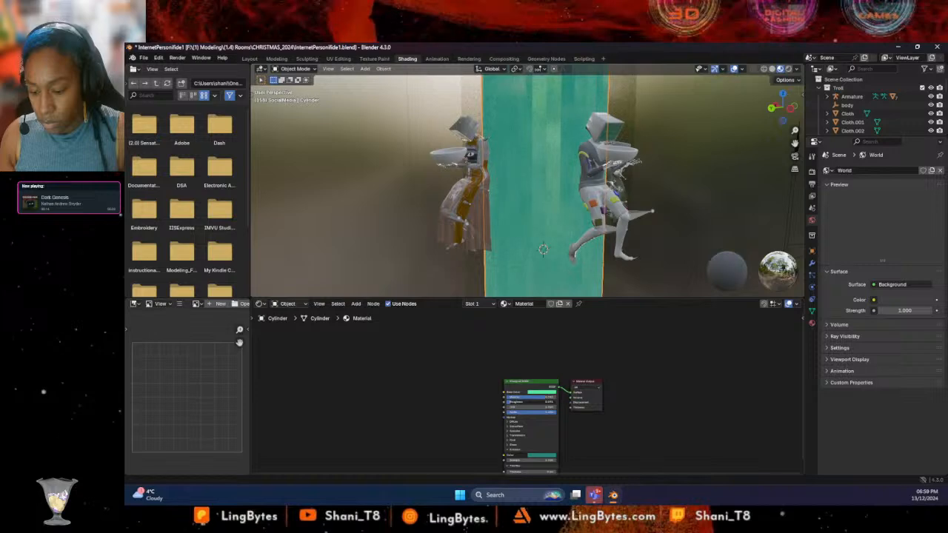
pyautogui.click(251, 59)
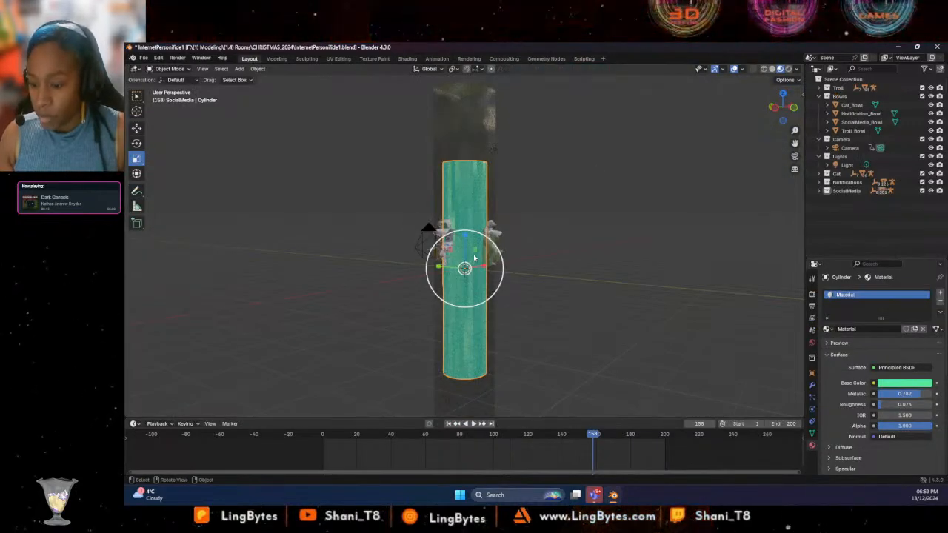
# Reshape the green column into a thinner, taller pole and apply Shade Smooth to it
pyautogui.moveTo(485, 251); pyautogui.dragTo(461, 107)
pyautogui.rightClick(464, 172)
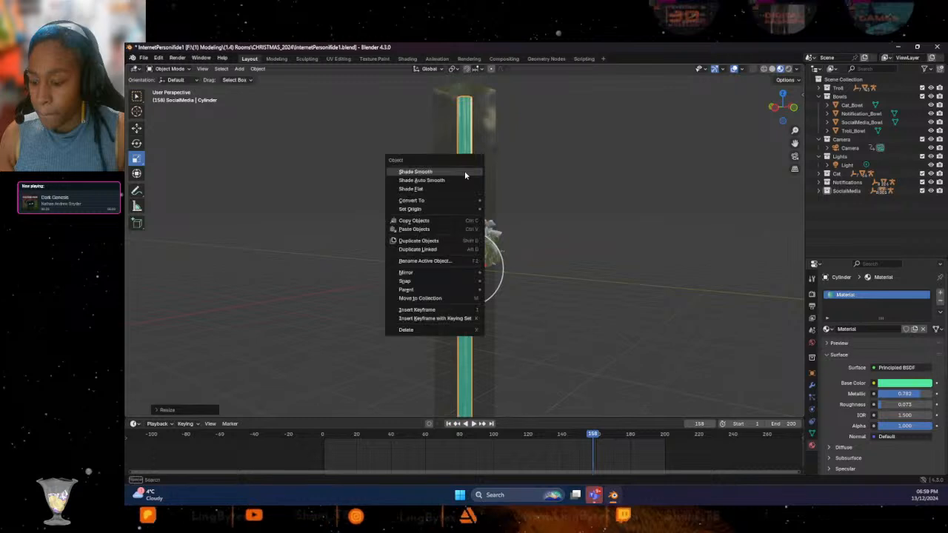
pyautogui.click(443, 171)
pyautogui.click(401, 229)
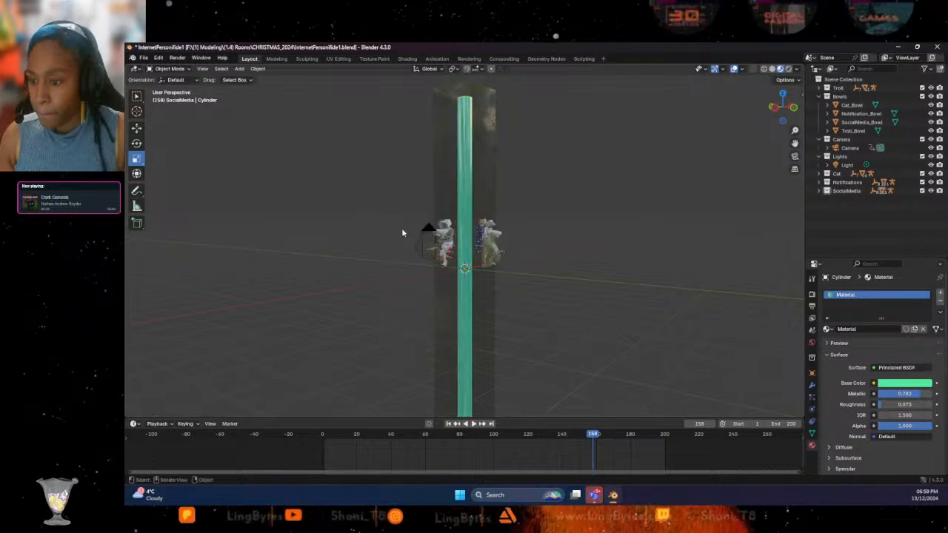
pyautogui.rightClick(409, 233)
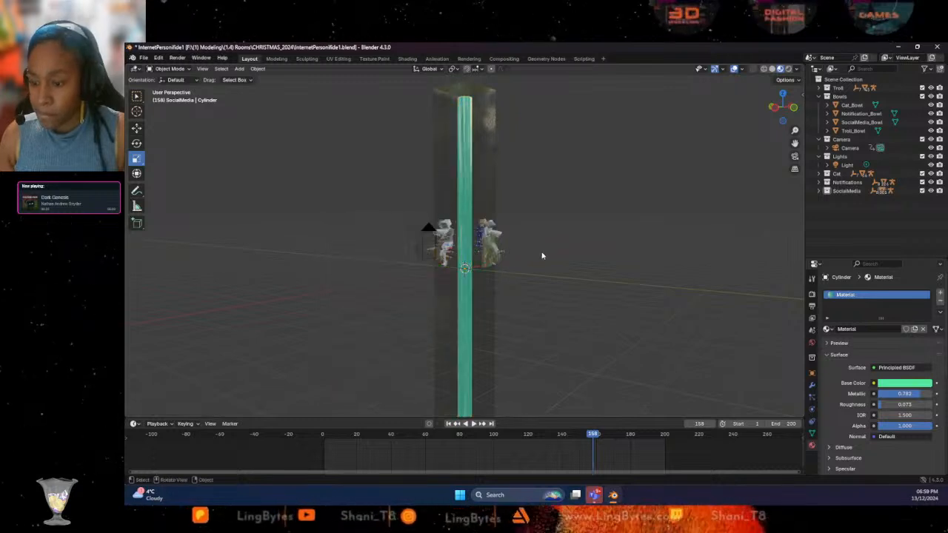
# Move the Cylinder object out of the SocialMedia collection into the Bowls collection
pyautogui.click(461, 177)
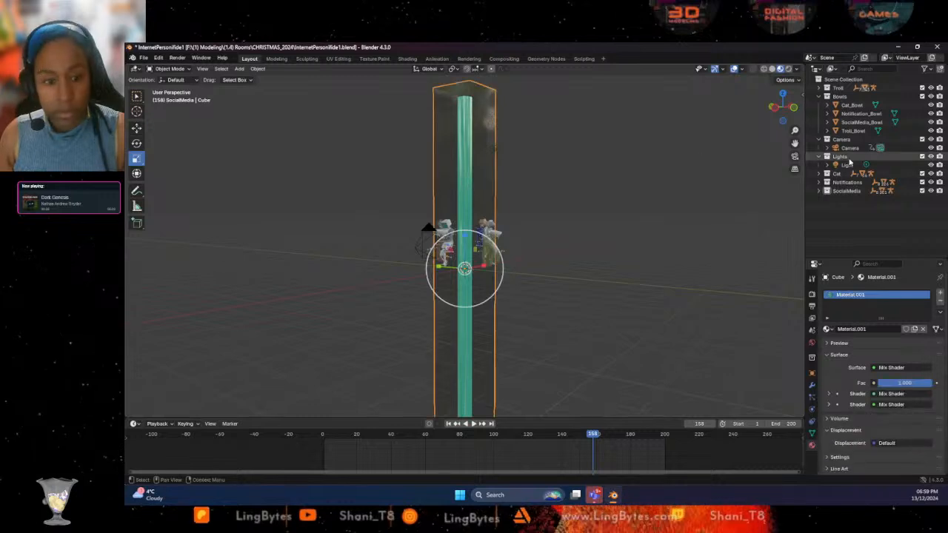
pyautogui.click(818, 191)
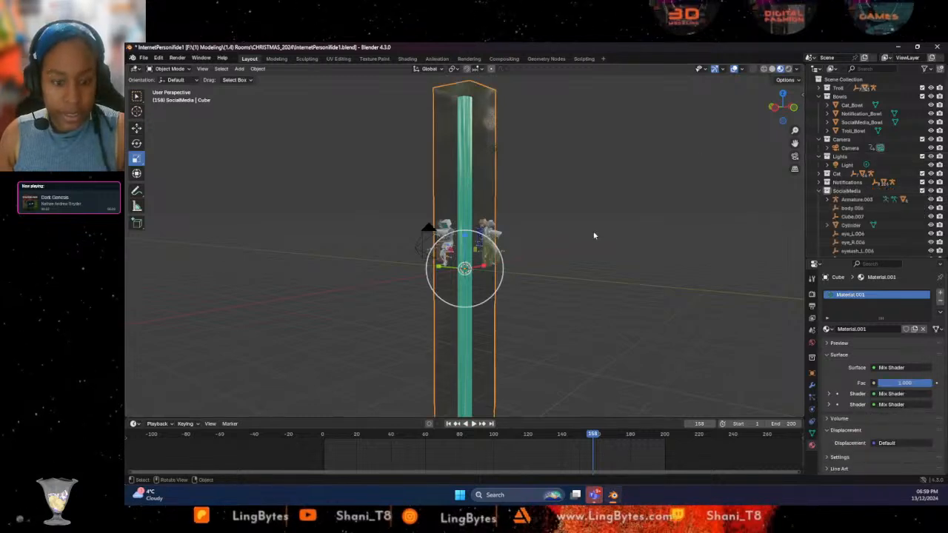
pyautogui.click(851, 225)
pyautogui.moveTo(850, 231); pyautogui.dragTo(852, 104)
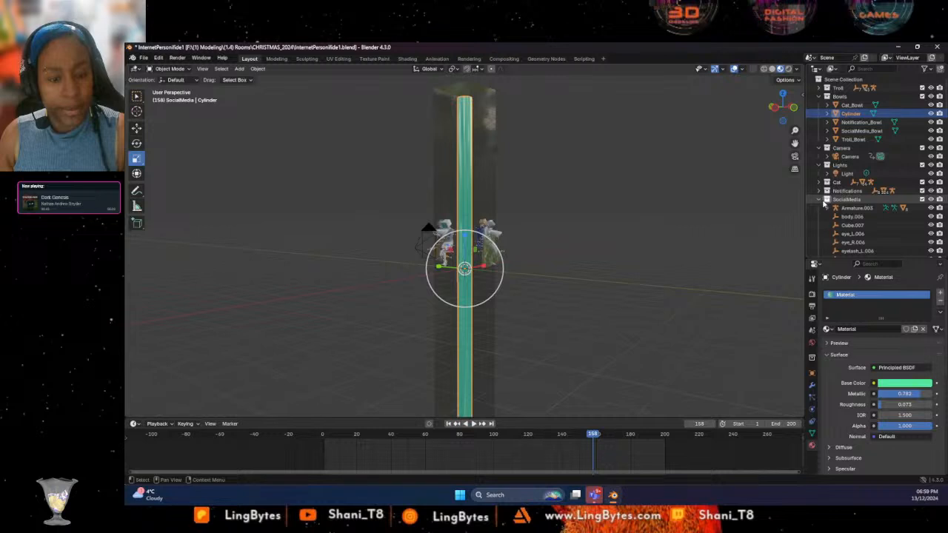
# Collapse the SocialMedia collection and create a new collection named Scene
pyautogui.click(844, 199)
pyautogui.rightClick(822, 225)
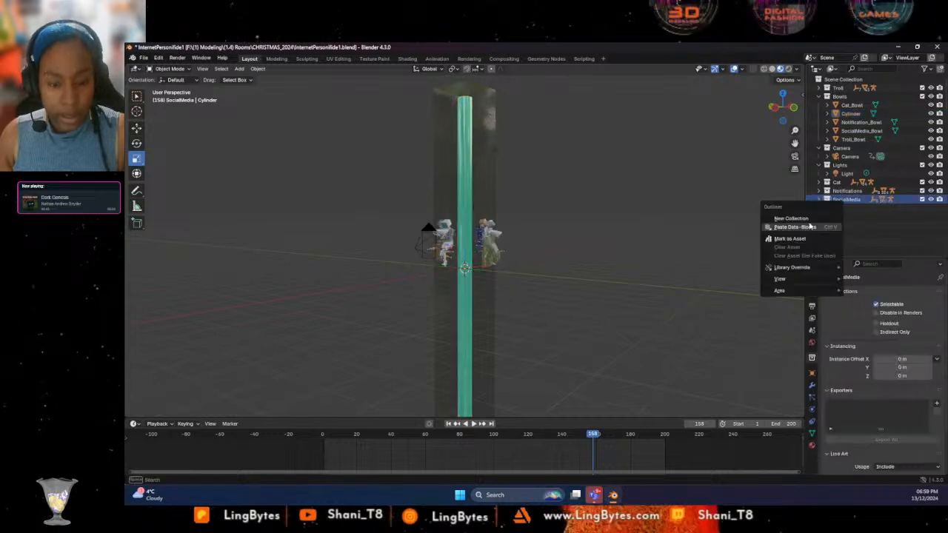
pyautogui.click(809, 225)
pyautogui.rightClick(827, 215)
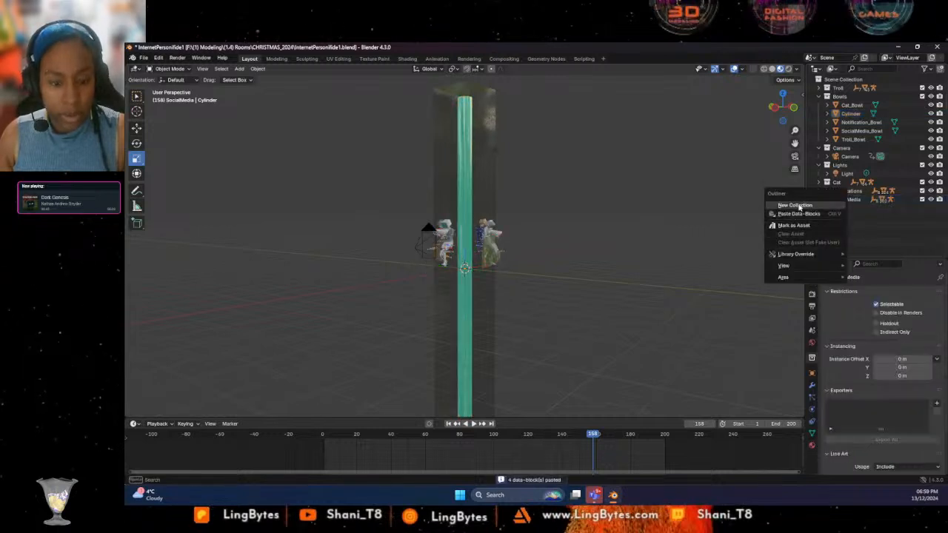
pyautogui.click(798, 205)
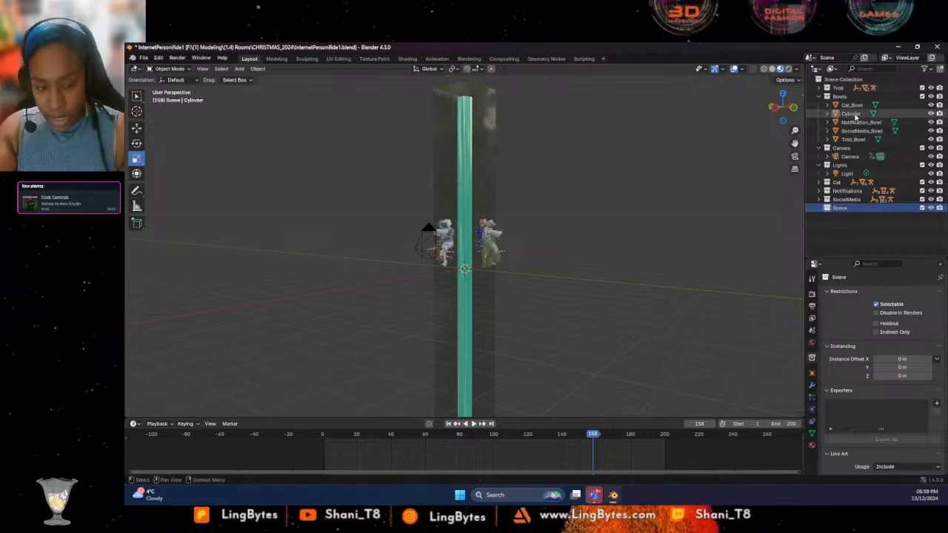
# Move the Cylinder and the tall Cube surrounding it into the Scene collection
pyautogui.moveTo(851, 113); pyautogui.dragTo(844, 208)
pyautogui.click(476, 109)
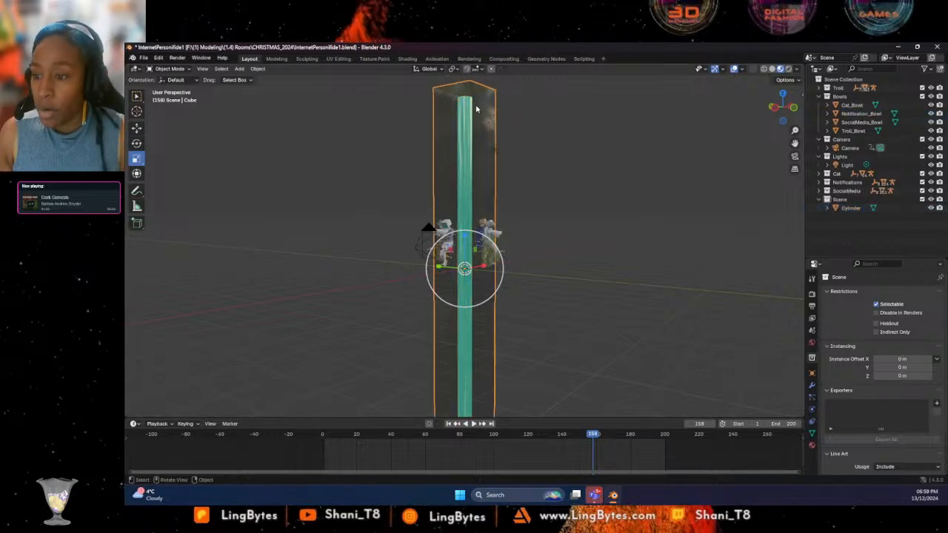
pyautogui.click(827, 87)
pyautogui.scroll(-10, 839, 118)
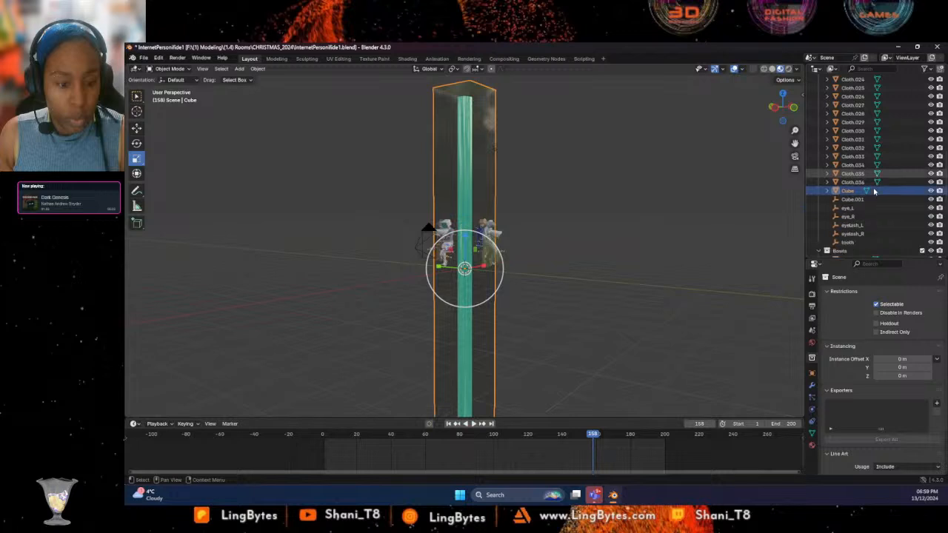
pyautogui.scroll(5, 848, 148)
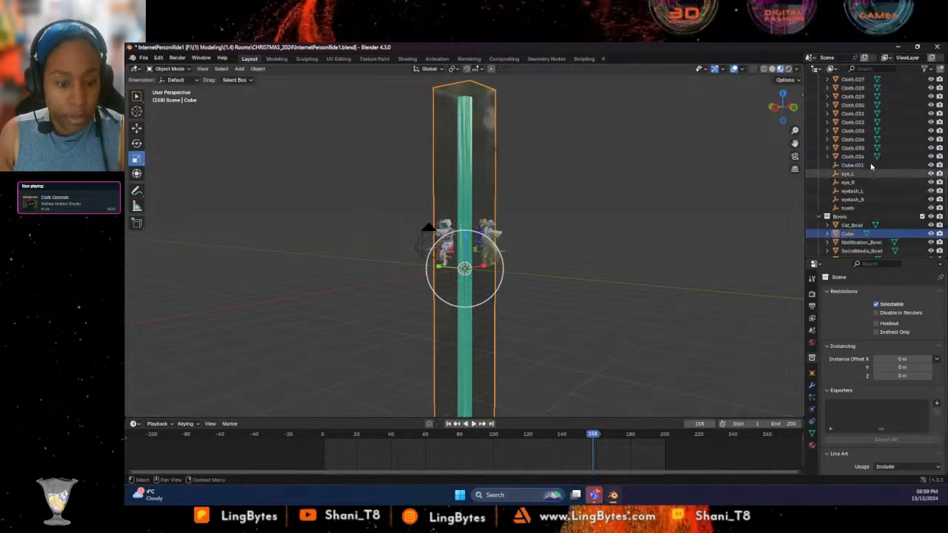
pyautogui.scroll(5, 841, 100)
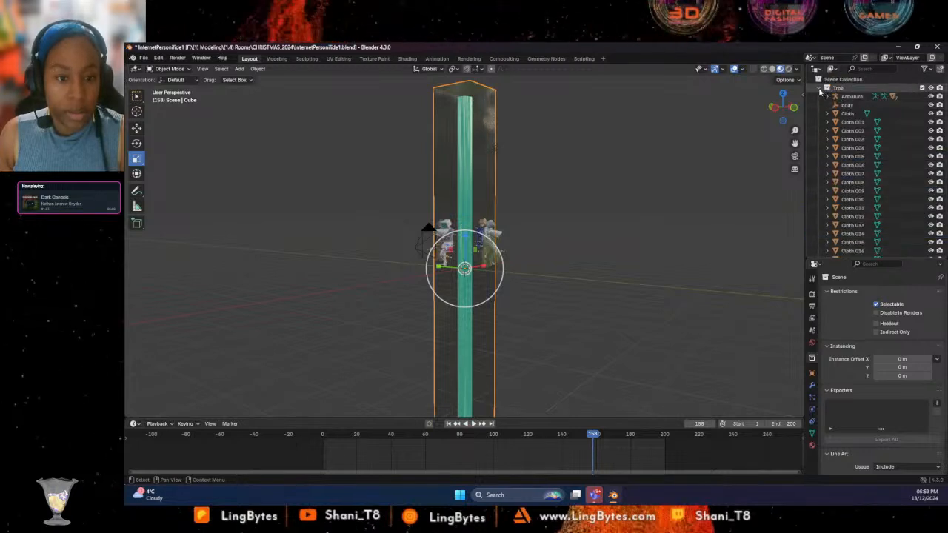
pyautogui.click(827, 87)
pyautogui.moveTo(847, 113); pyautogui.dragTo(838, 208)
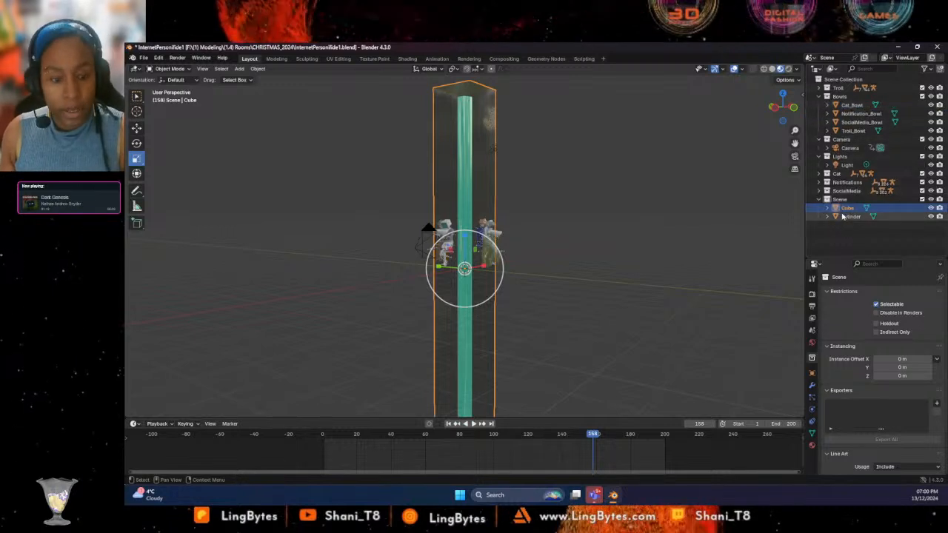
# Add a Bezier curve to the Scene collection and move it out along the Y axis beside the green column
pyautogui.click(846, 216)
pyautogui.scroll(6, 526, 306)
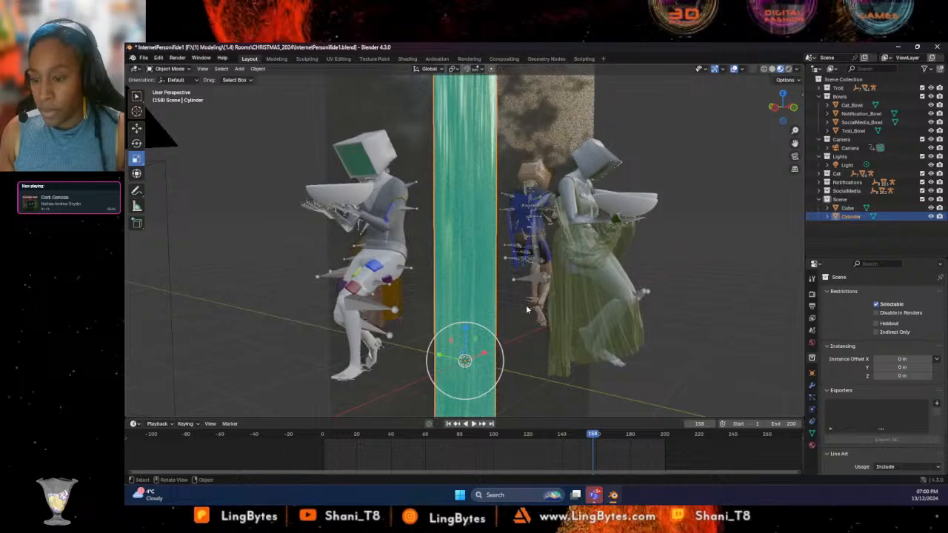
pyautogui.moveTo(540, 309); pyautogui.dragTo(544, 315, button='middle')
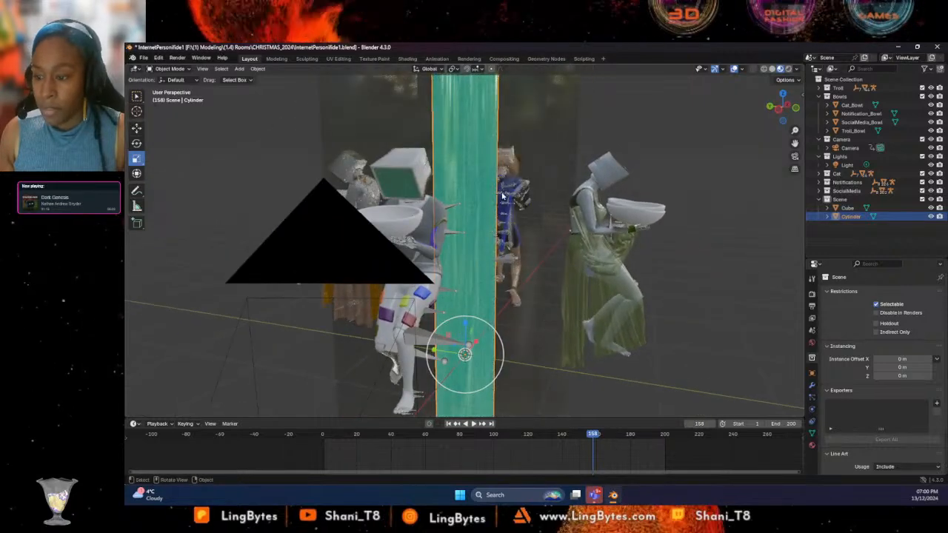
pyautogui.moveTo(504, 194); pyautogui.dragTo(511, 224, button='middle')
pyautogui.click(239, 69)
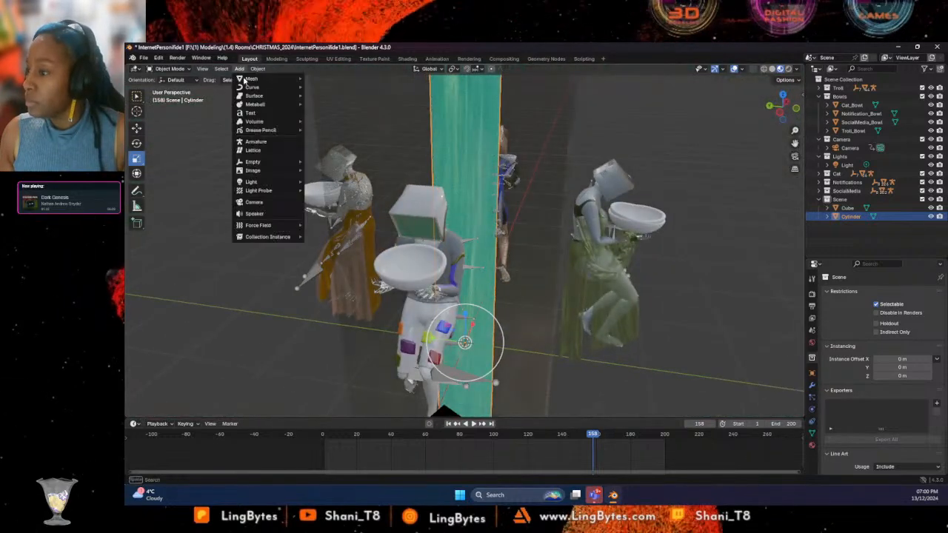
pyautogui.moveTo(249, 81)
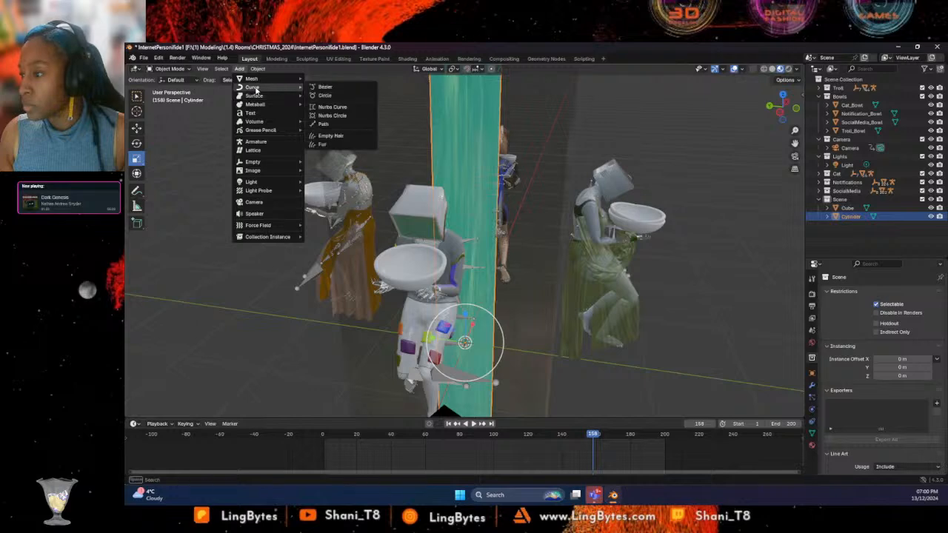
pyautogui.click(334, 87)
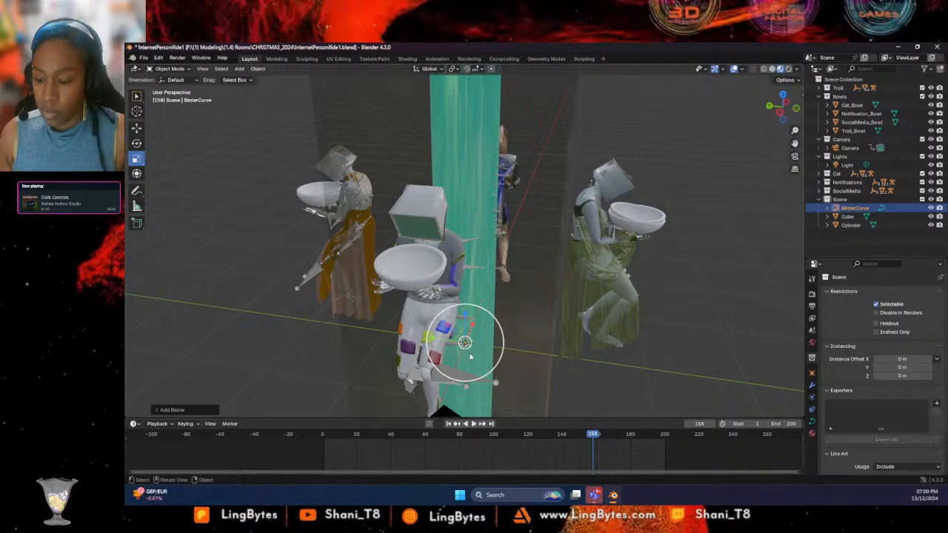
pyautogui.click(137, 129)
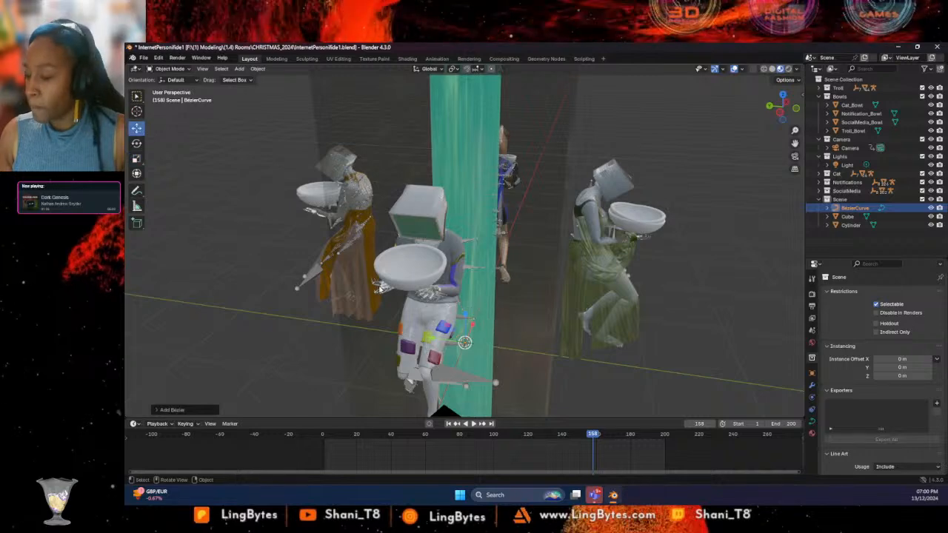
pyautogui.moveTo(440, 348); pyautogui.dragTo(535, 336)
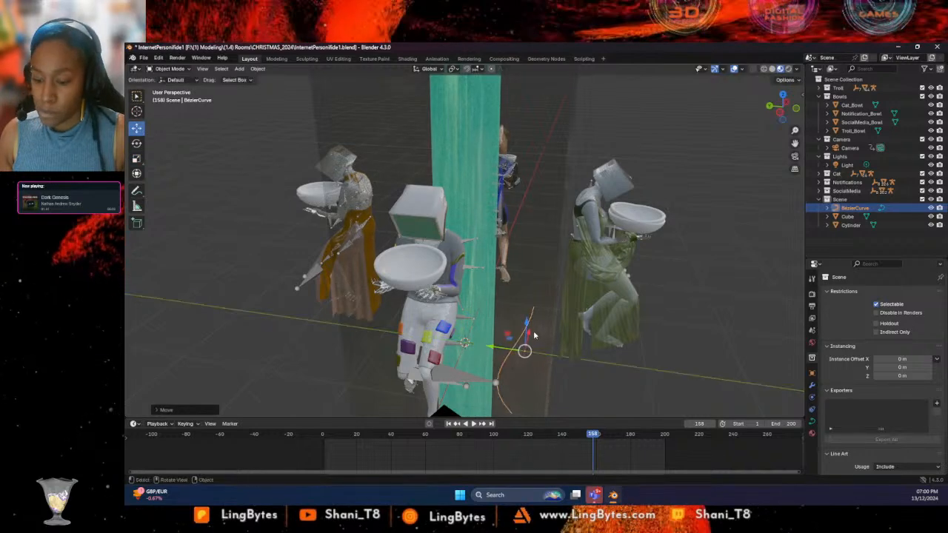
# Rotate the Bezier curve so it sags vertically and extends outward from the green column toward the figure in the green dress
pyautogui.click(137, 144)
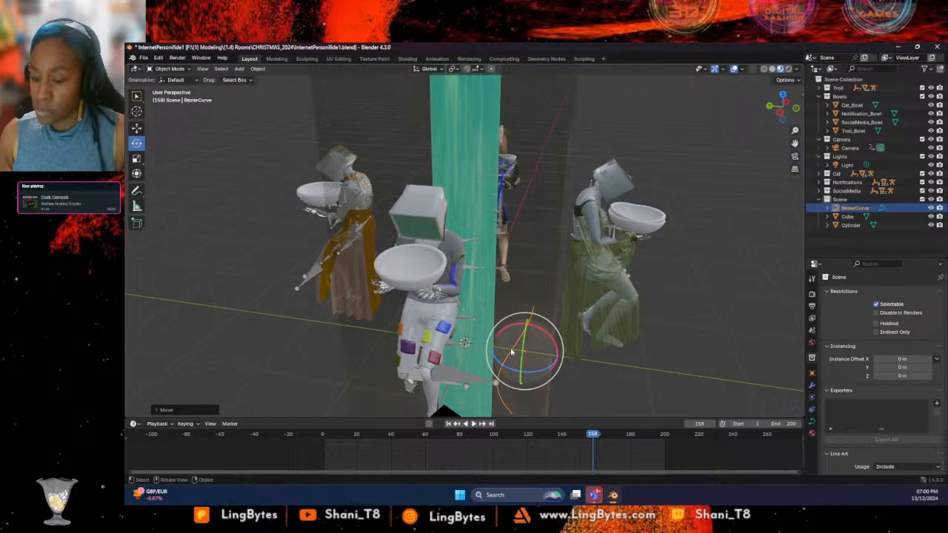
pyautogui.moveTo(506, 365); pyautogui.dragTo(518, 337)
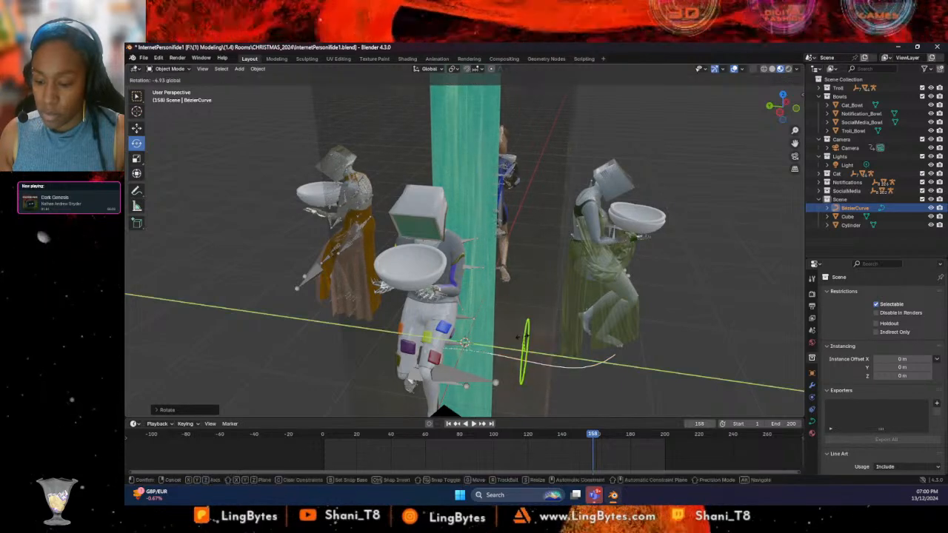
pyautogui.moveTo(527, 302); pyautogui.dragTo(528, 302)
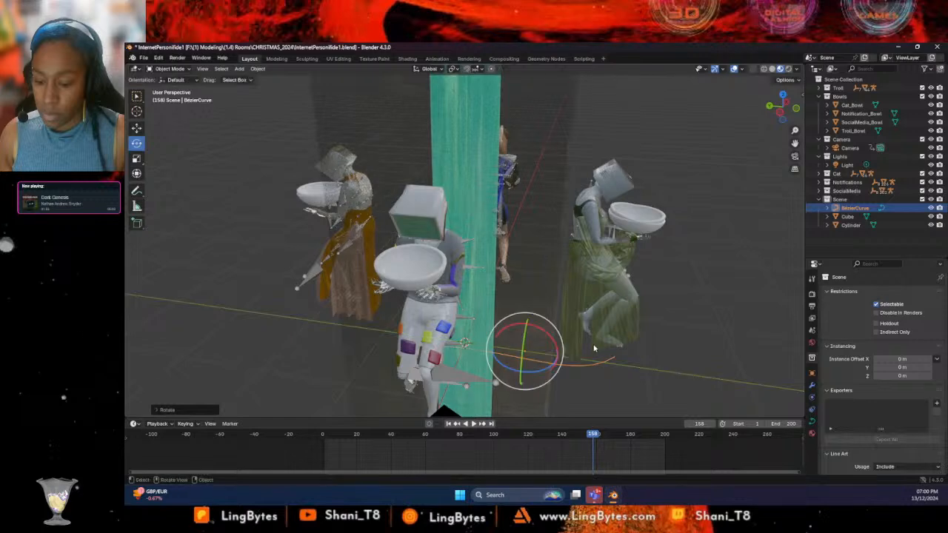
pyautogui.rightClick(595, 349)
pyautogui.moveTo(694, 293); pyautogui.dragTo(517, 273, button='middle')
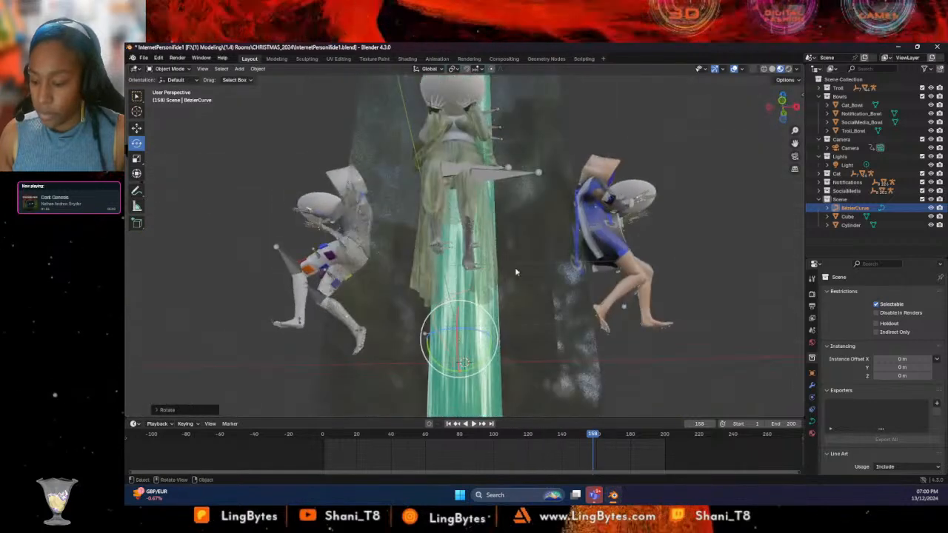
pyautogui.moveTo(490, 346); pyautogui.dragTo(474, 294)
pyautogui.moveTo(465, 324); pyautogui.dragTo(516, 352, button='middle')
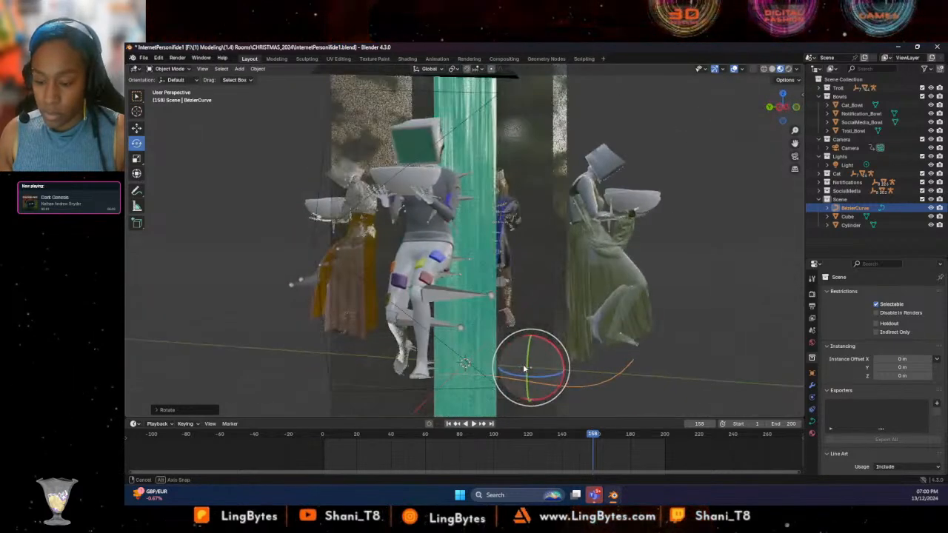
# Shorten the Bezier curve along the Y axis and raise it to the head height of the figures
pyautogui.click(137, 130)
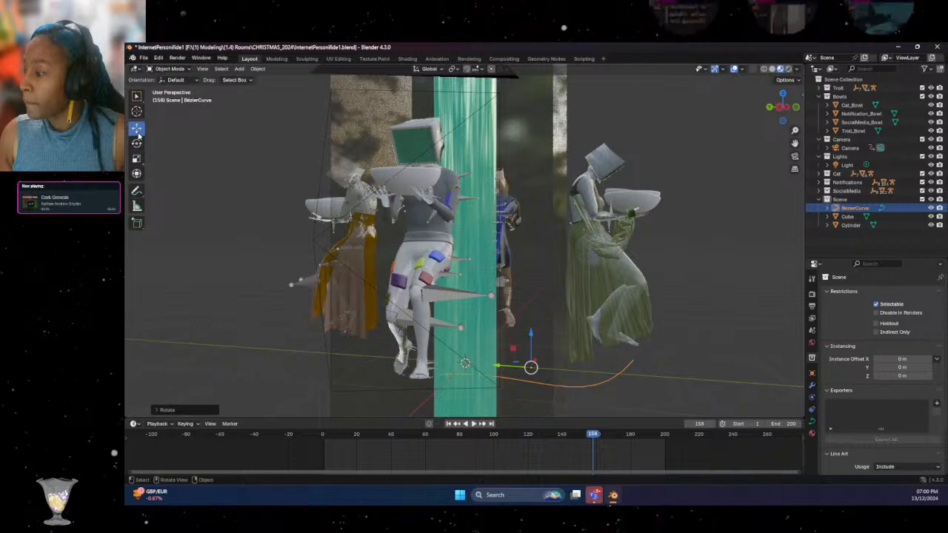
pyautogui.click(136, 158)
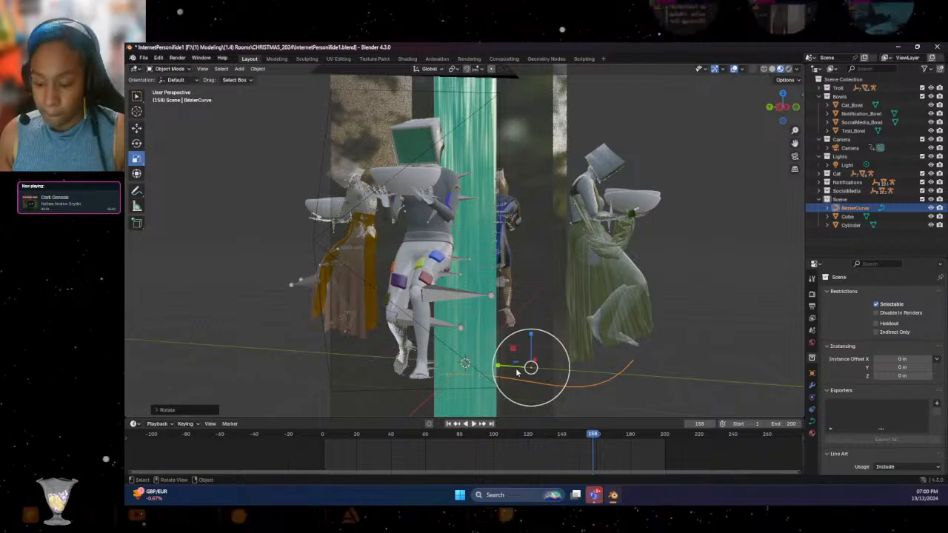
pyautogui.moveTo(502, 368); pyautogui.dragTo(518, 367)
pyautogui.click(137, 129)
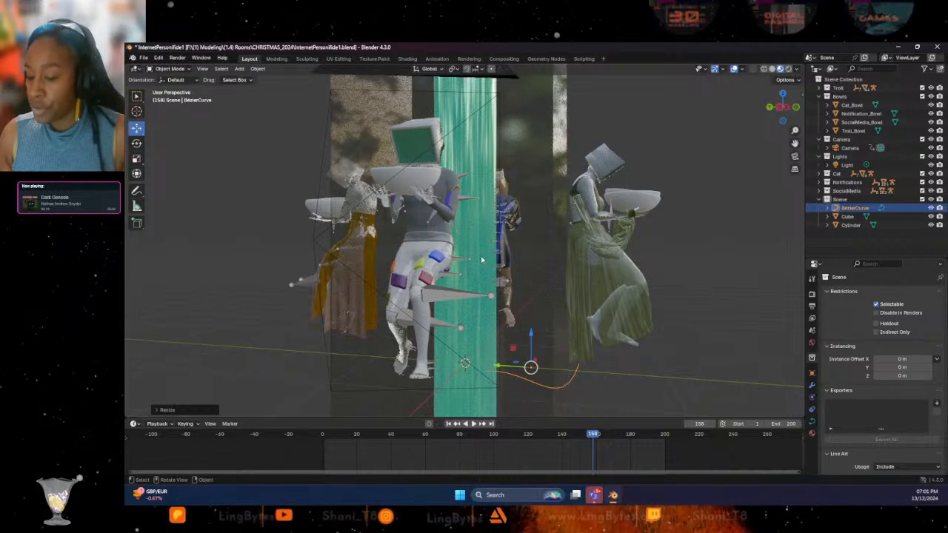
pyautogui.moveTo(532, 335); pyautogui.dragTo(532, 138)
pyautogui.moveTo(531, 138); pyautogui.dragTo(531, 186, button='middle')
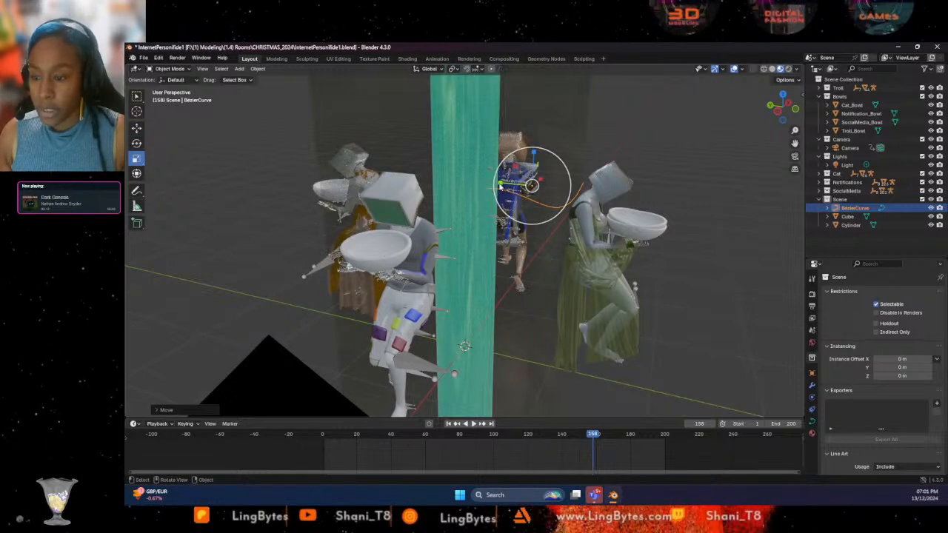
# Adjust the curve's length, tilt and position so it spans from the column to the green-dressed figure's head
pyautogui.moveTo(501, 186); pyautogui.dragTo(491, 182)
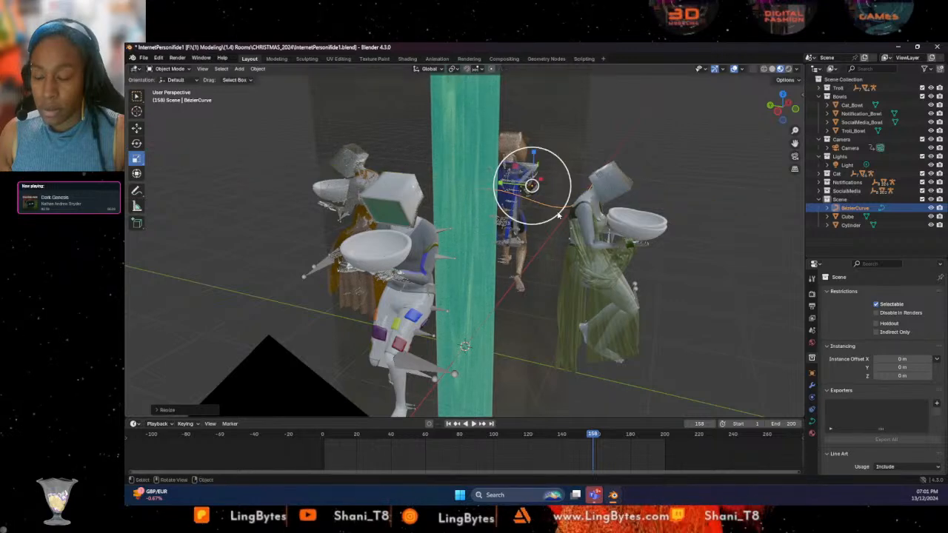
pyautogui.moveTo(557, 212); pyautogui.dragTo(534, 209, button='middle')
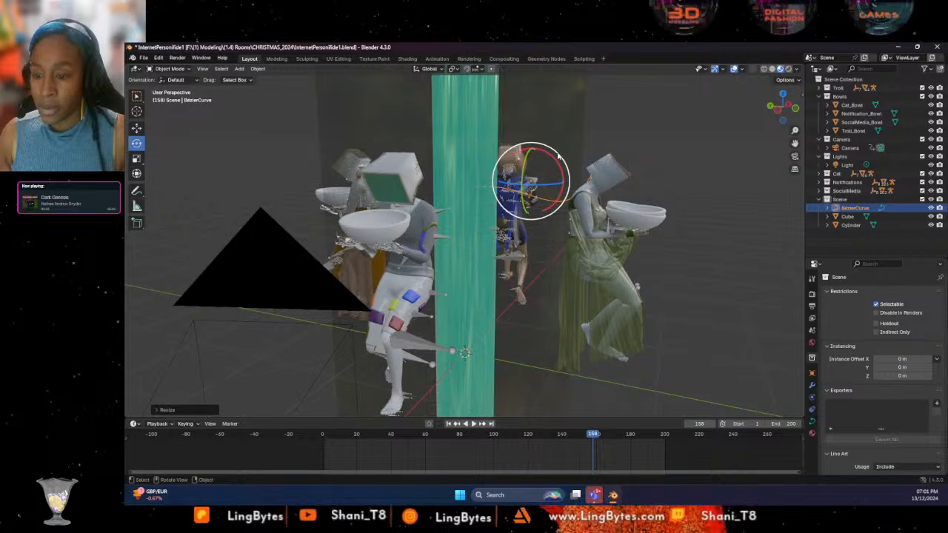
pyautogui.moveTo(553, 159); pyautogui.dragTo(529, 134)
pyautogui.moveTo(529, 134); pyautogui.dragTo(698, 193, button='middle')
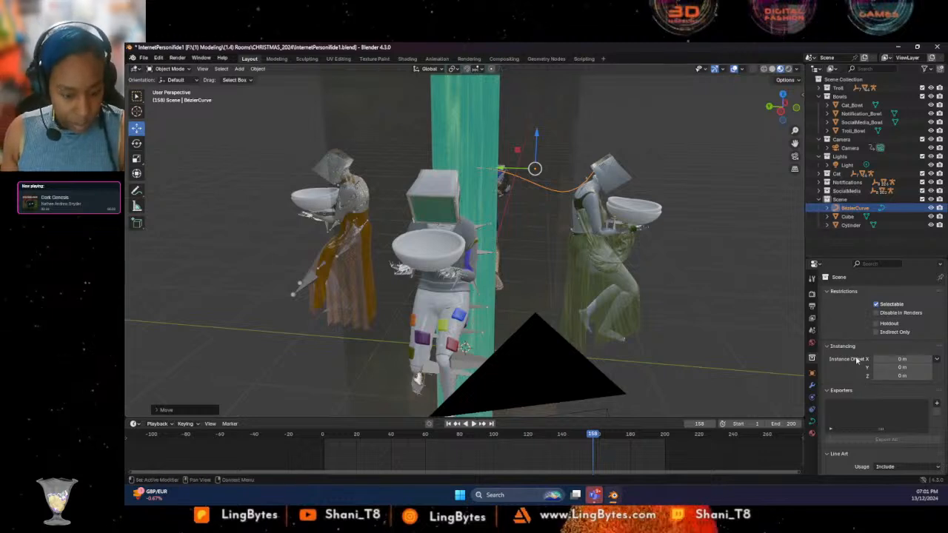
# Open the Bezier curve's data properties and expand its Geometry settings
pyautogui.scroll(-2, 855, 377)
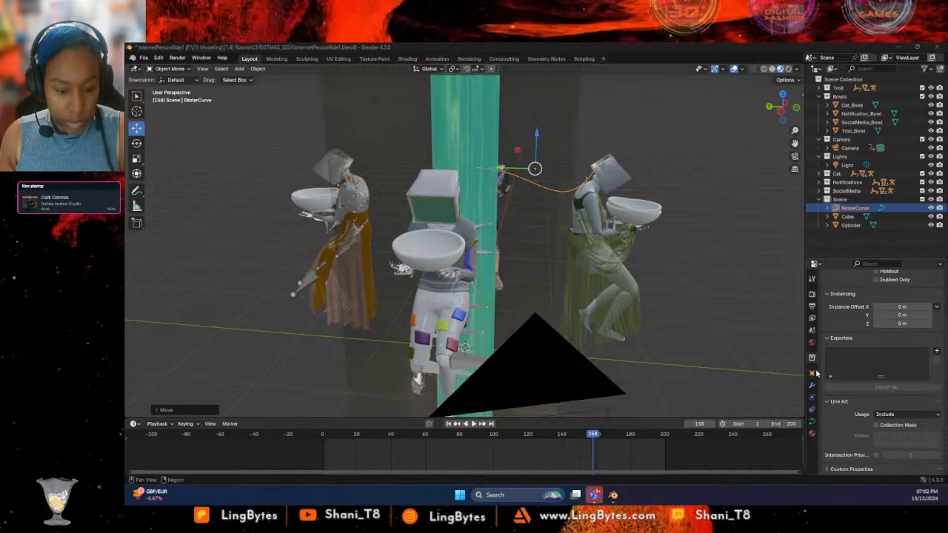
pyautogui.scroll(2, 851, 309)
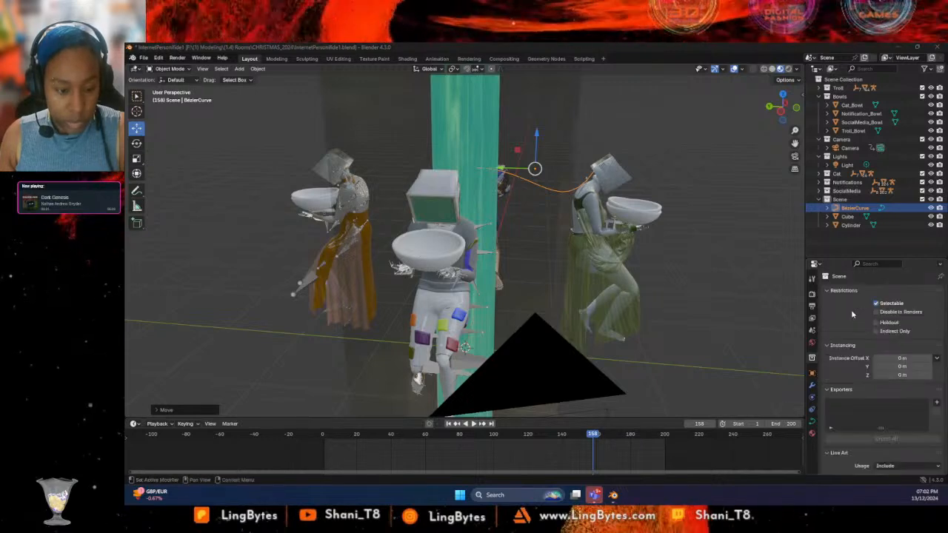
pyautogui.click(812, 385)
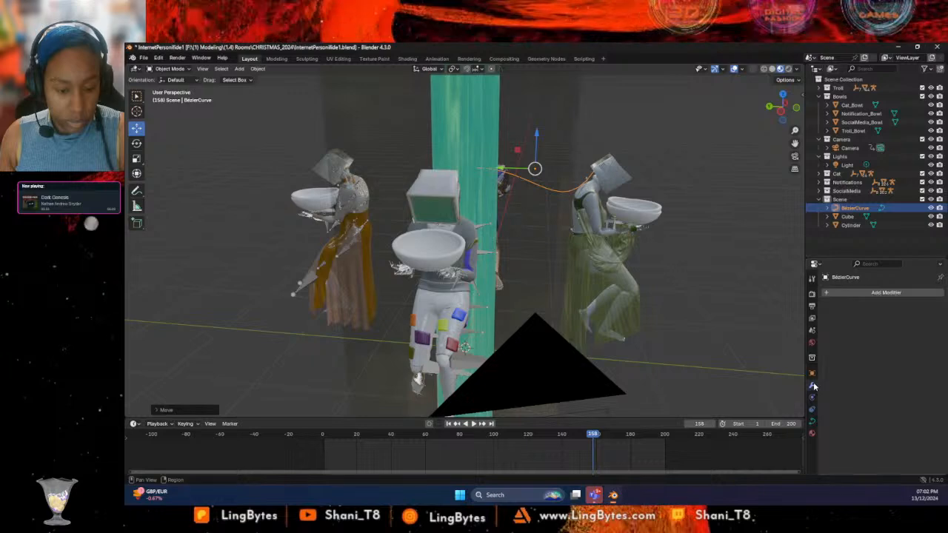
pyautogui.click(812, 420)
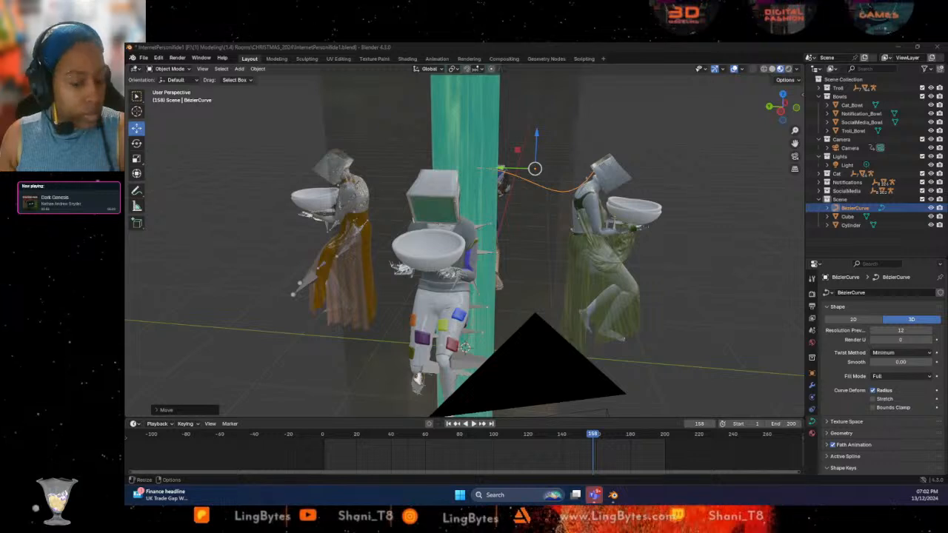
pyautogui.scroll(-5, 842, 406)
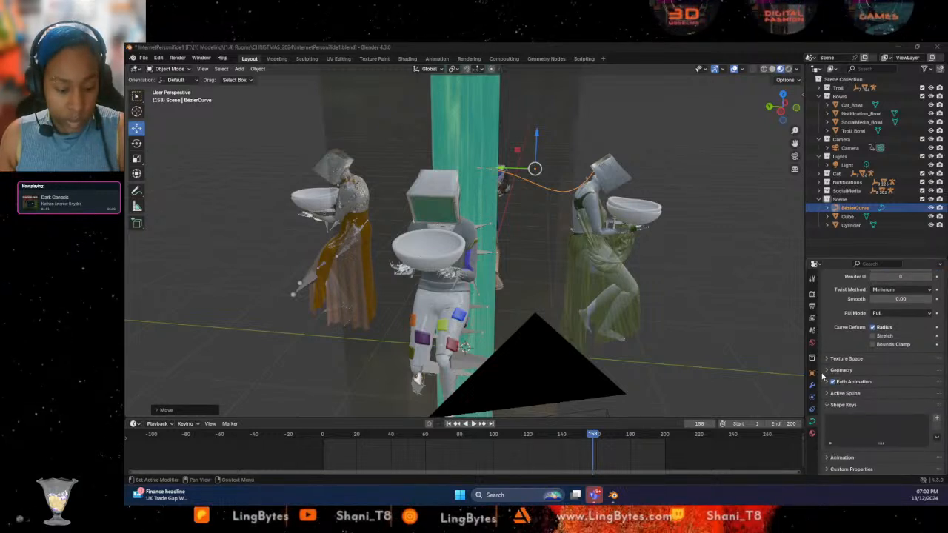
pyautogui.click(828, 370)
pyautogui.scroll(-4, 884, 372)
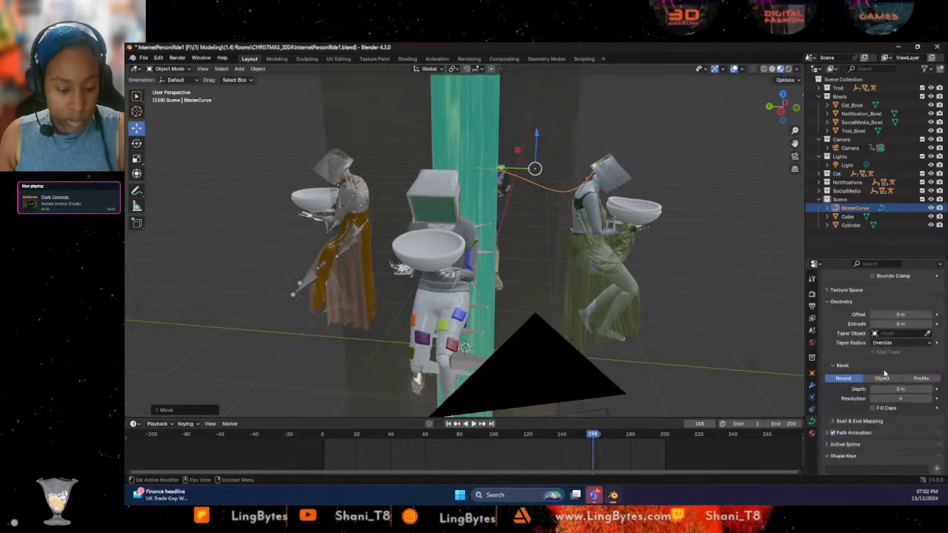
# Try an offset of 0.01 m on the Bezier curve and reset it to 0 m
pyautogui.click(929, 315)
pyautogui.scroll(4, 544, 153)
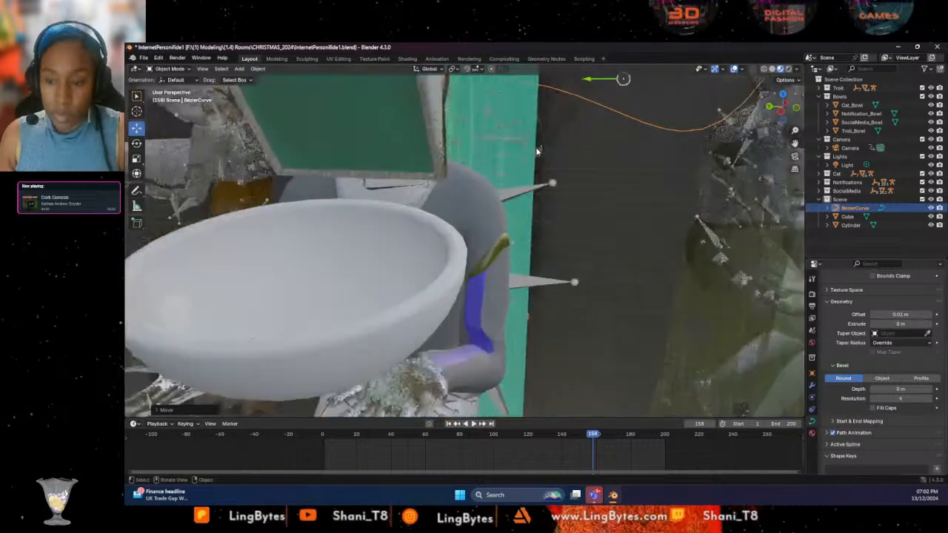
pyautogui.keyDown('shift'); pyautogui.moveTo(636, 162); pyautogui.dragTo(631, 188, button='middle'); pyautogui.keyUp('shift')
pyautogui.scroll(-4, 630, 187)
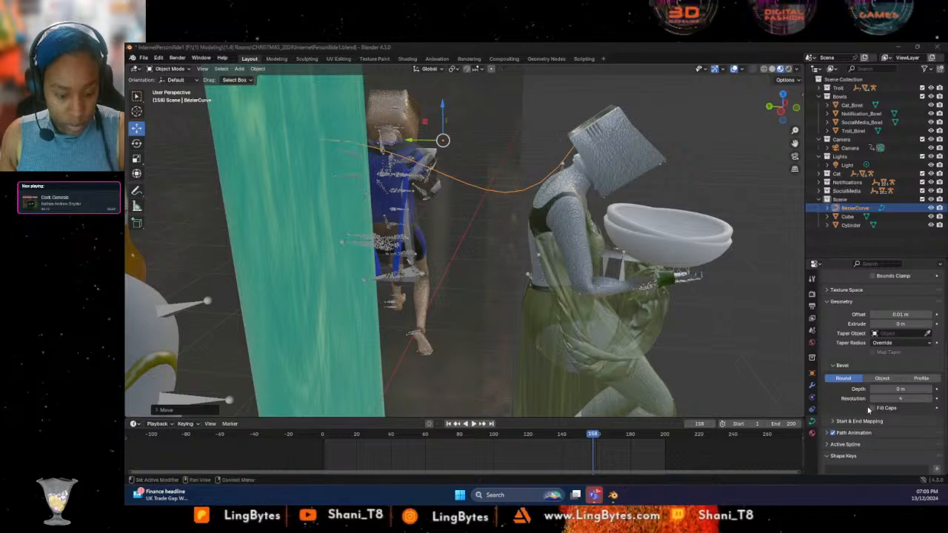
pyautogui.click(874, 316)
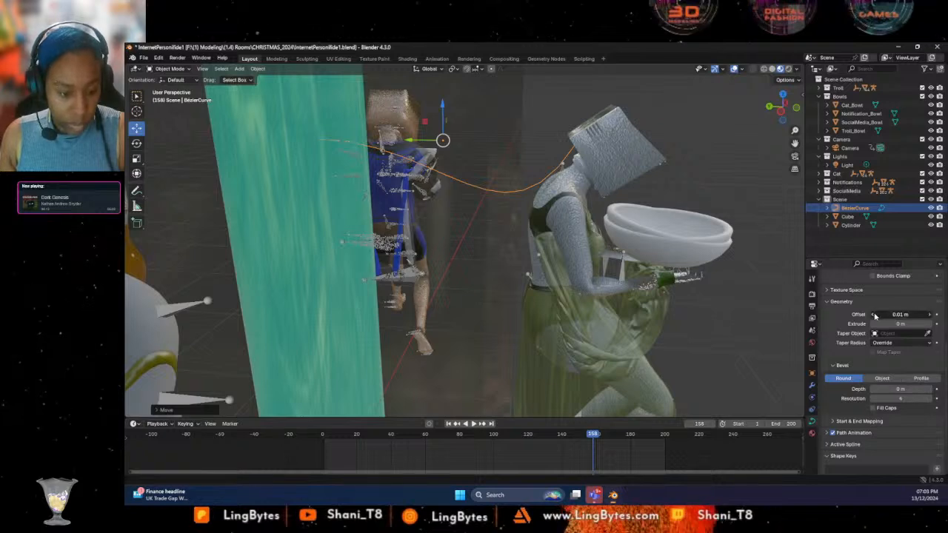
# Set the Bezier curve's round bevel depth to 0.01 m to thicken it into a cable
pyautogui.click(933, 389)
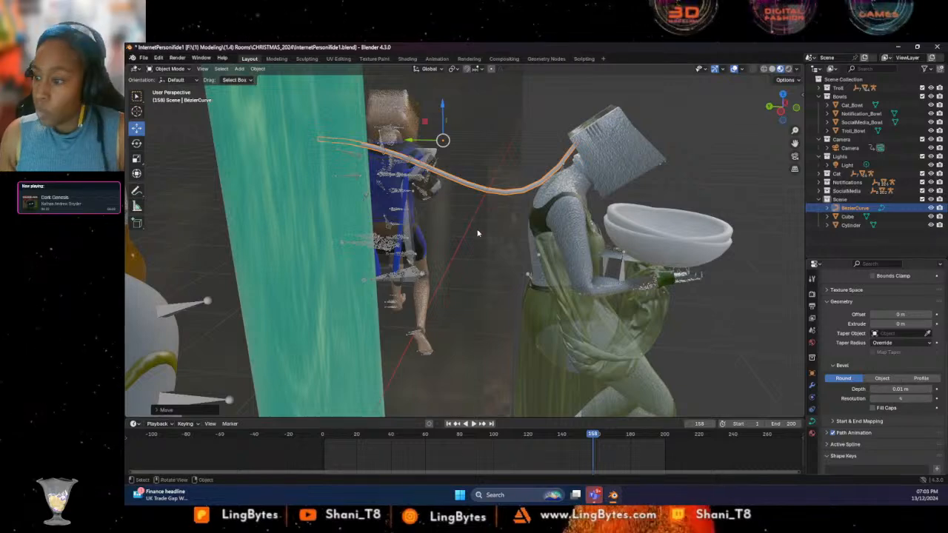
pyautogui.moveTo(445, 252); pyautogui.dragTo(404, 240, button='middle')
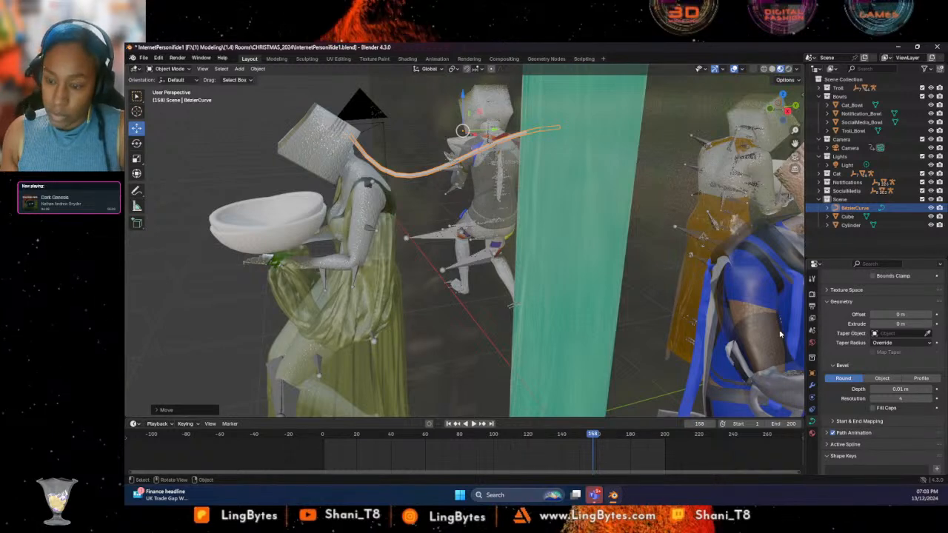
# Edit the Bezier curve and move its column-end control point along Y toward the green-dressed figure, near the column's edge
pyautogui.click(170, 68)
pyautogui.press('Tab')
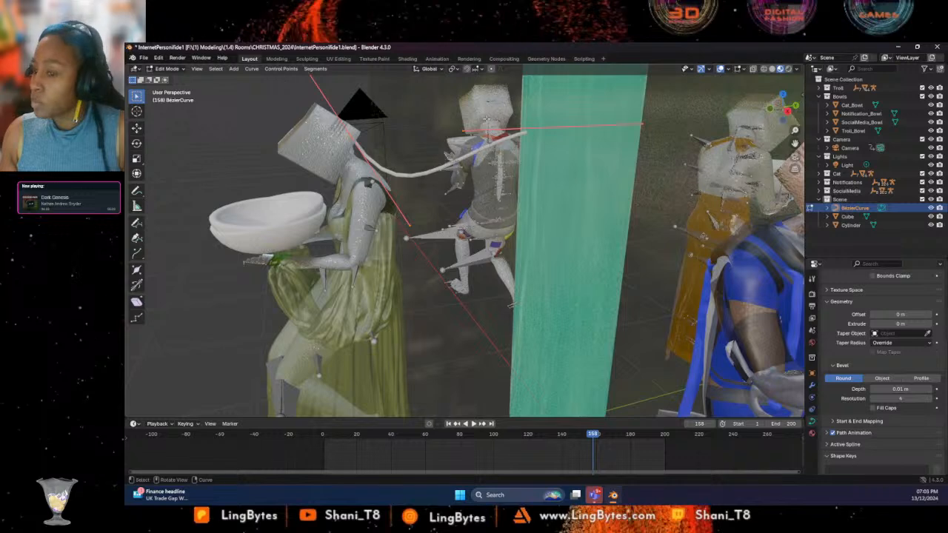
pyautogui.click(560, 128)
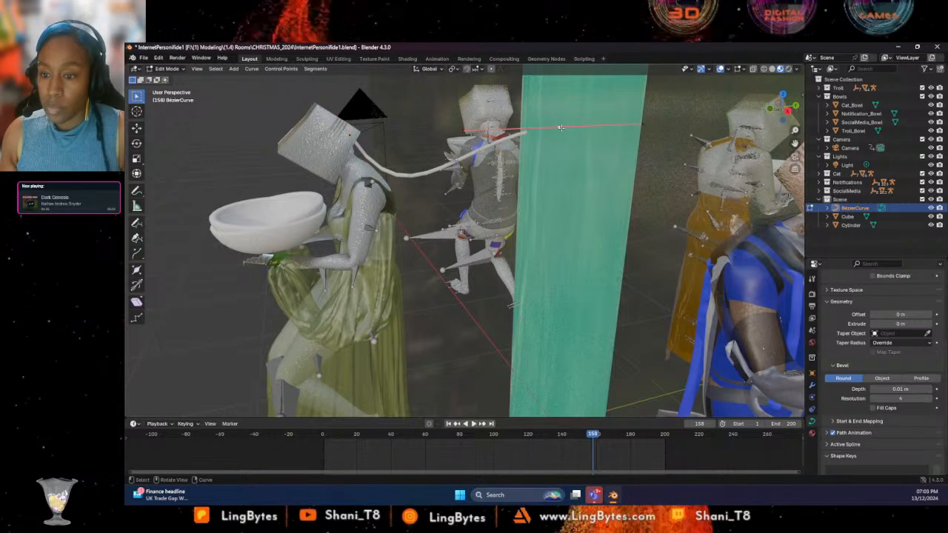
pyautogui.click(137, 129)
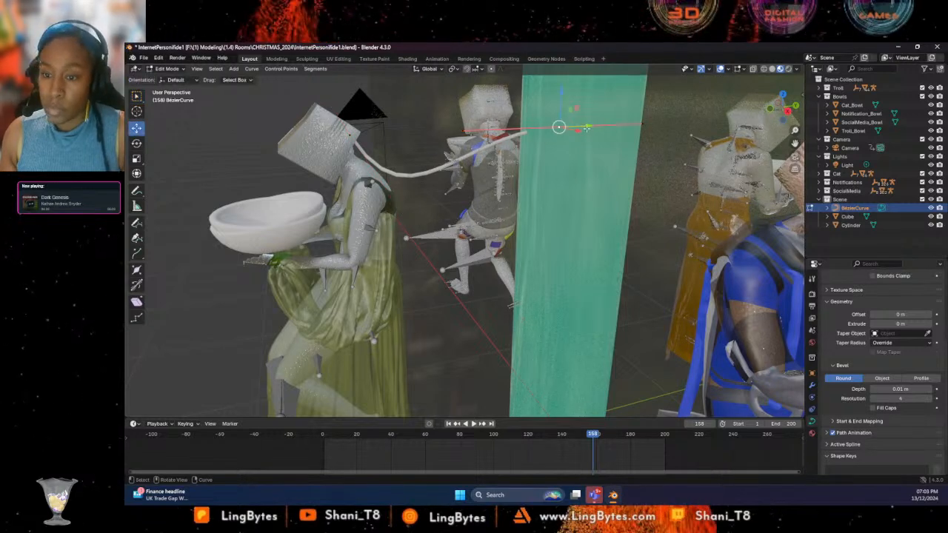
pyautogui.moveTo(589, 126); pyautogui.dragTo(531, 129)
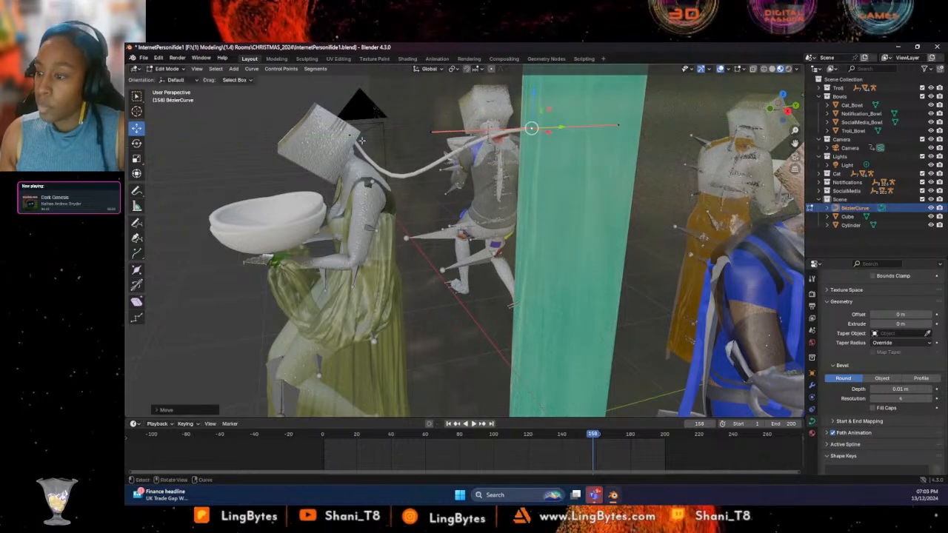
# Make a pasted copy of the cable curve and shift the original's control points about 0.05 m along X to separate the two
pyautogui.moveTo(354, 134); pyautogui.dragTo(364, 370, button='middle')
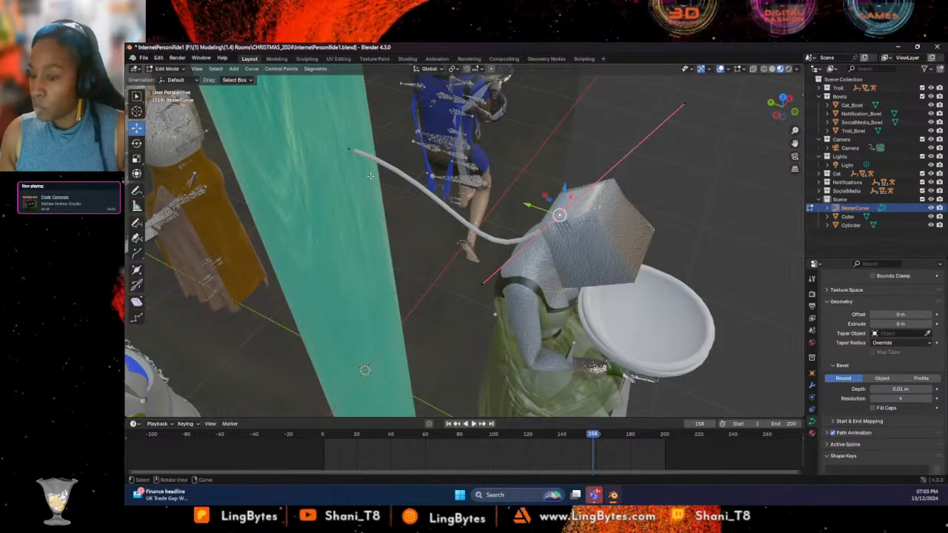
pyautogui.press('a')
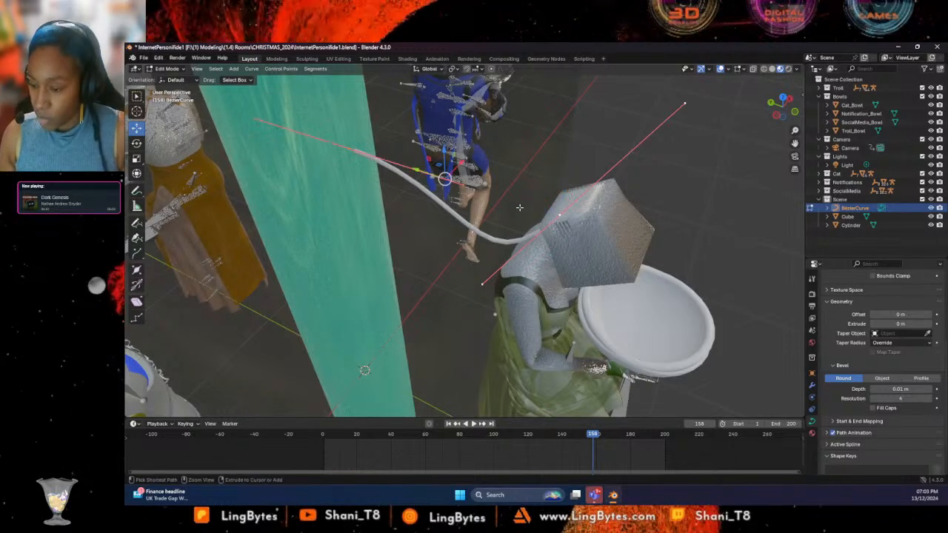
pyautogui.hotkey('ctrl', 'c')
pyautogui.hotkey('ctrl', 'v')
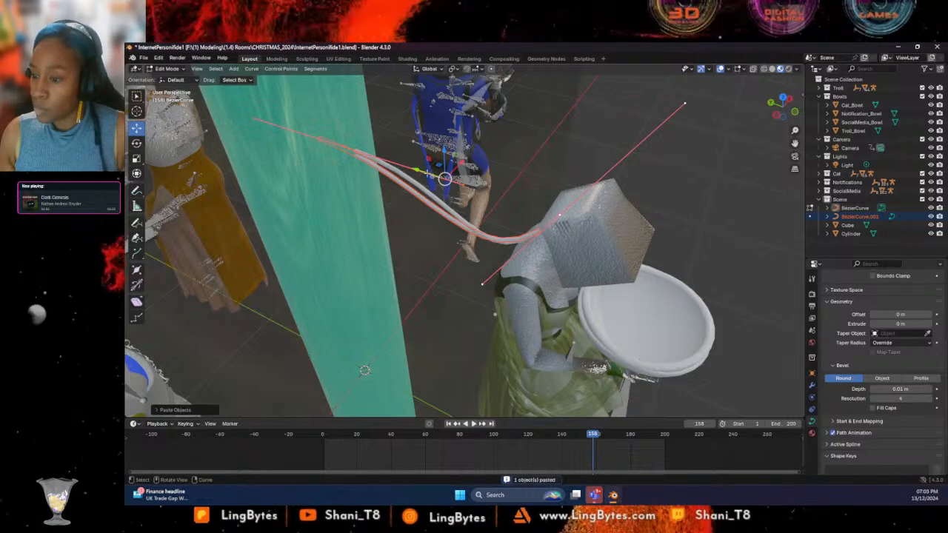
pyautogui.press('g')
pyautogui.press('x')
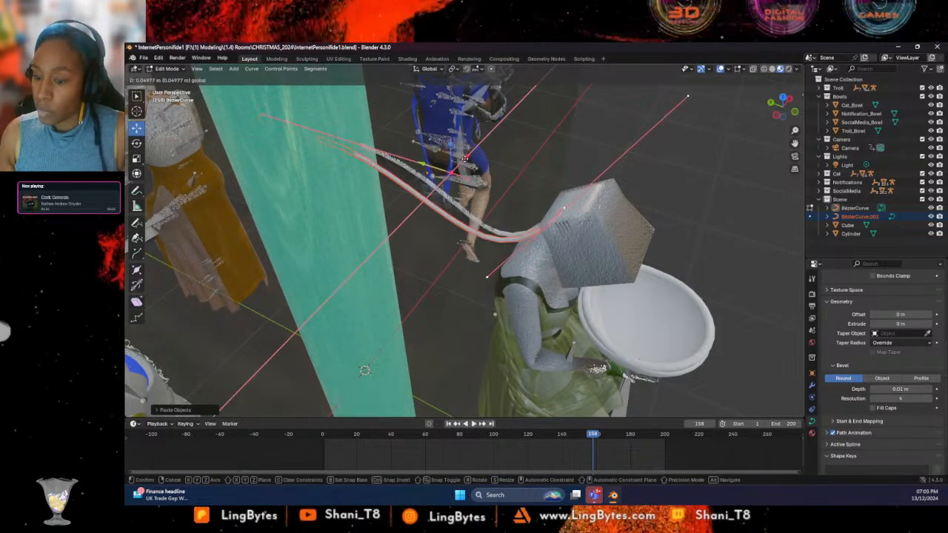
pyautogui.click(465, 158)
# Lower the original cable's column-end control point about 0.14 m along Z, and return to Object Mode
pyautogui.moveTo(465, 158); pyautogui.dragTo(534, 150, button='middle')
pyautogui.click(366, 136)
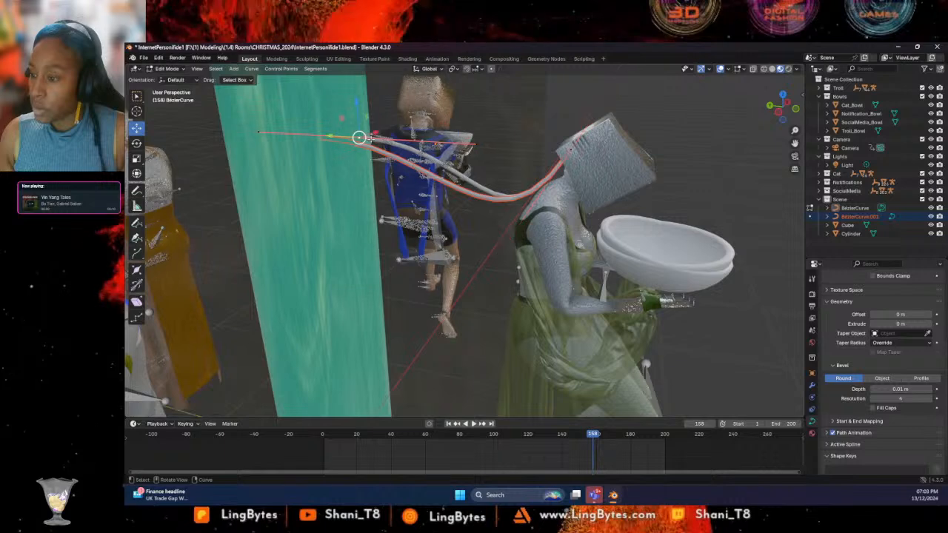
pyautogui.press('g')
pyautogui.press('z')
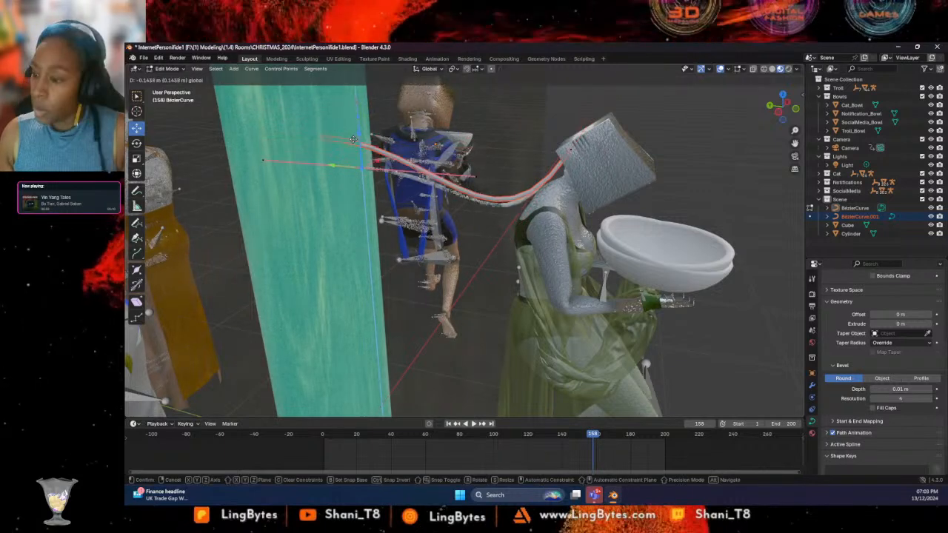
pyautogui.moveTo(360, 133); pyautogui.dragTo(363, 169)
pyautogui.moveTo(542, 210); pyautogui.dragTo(710, 202, button='middle')
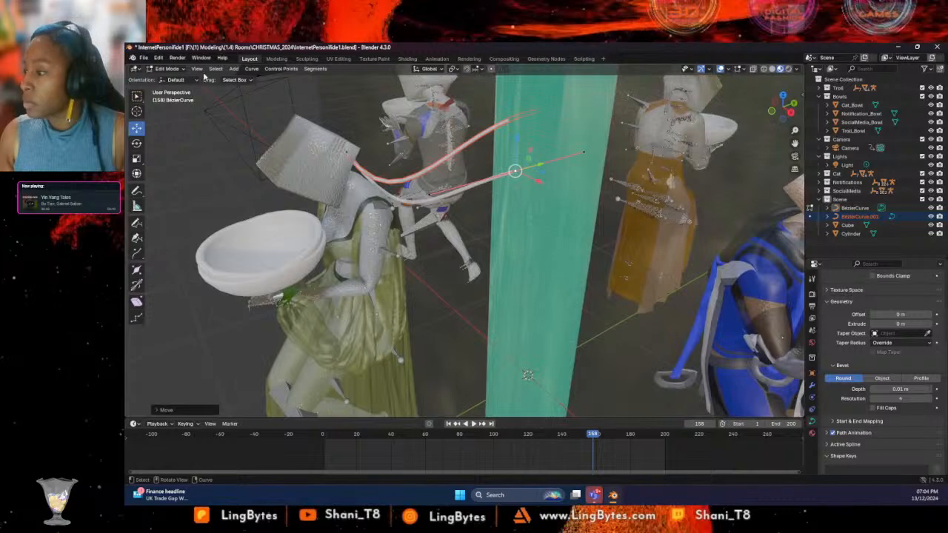
pyautogui.click(437, 175)
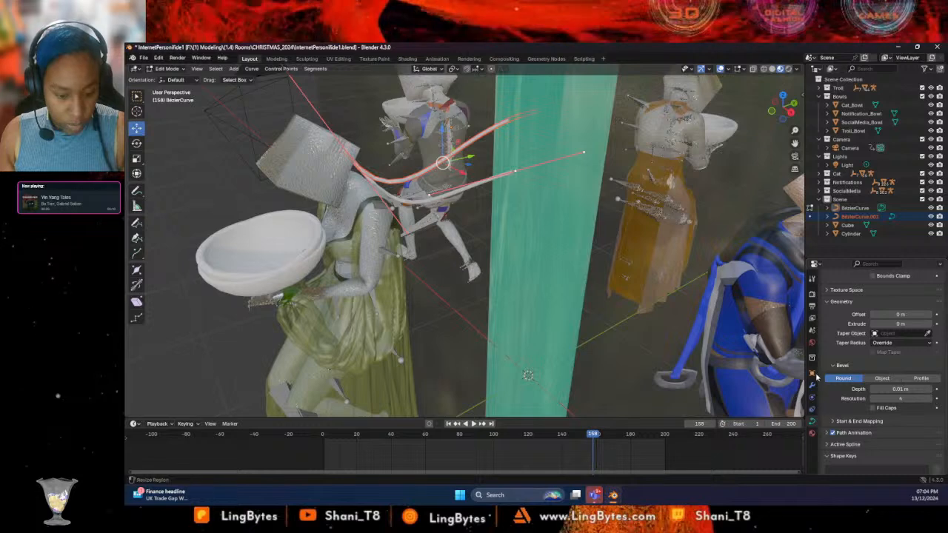
pyautogui.click(168, 69)
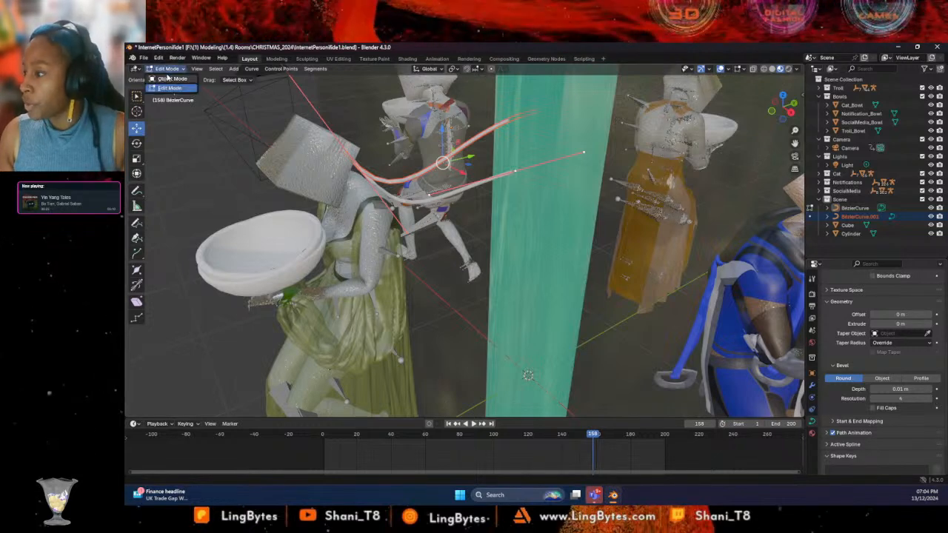
pyautogui.click(167, 80)
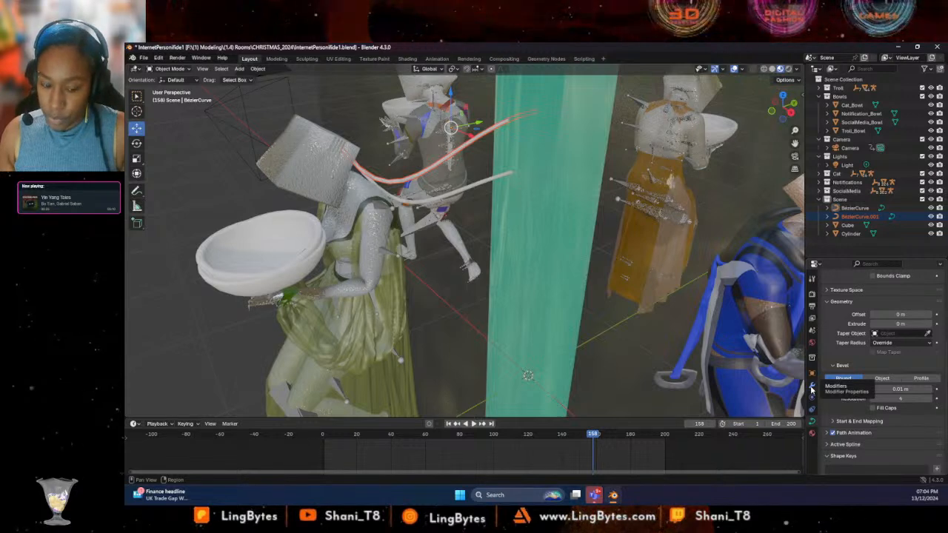
# Join BezierCurve and BezierCurve.001 into a single cable object
pyautogui.click(468, 191)
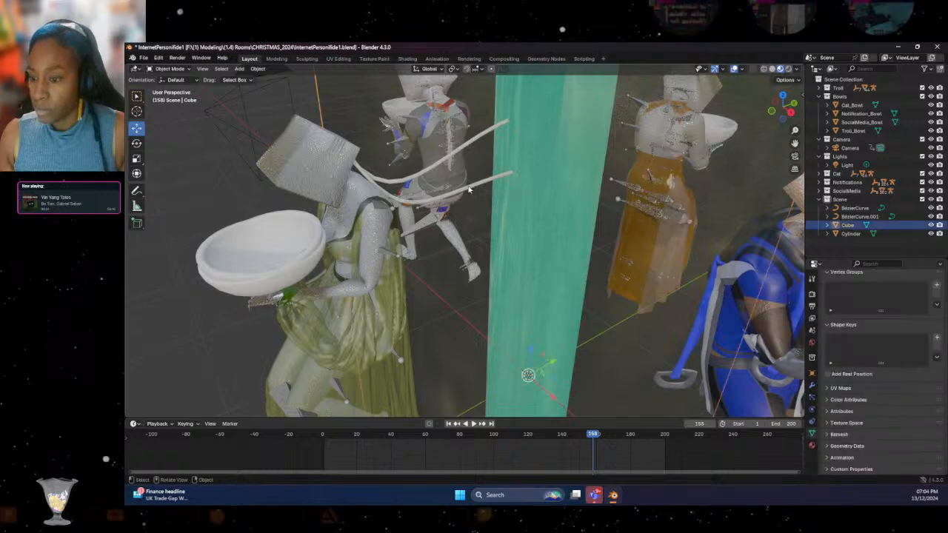
pyautogui.click(358, 172)
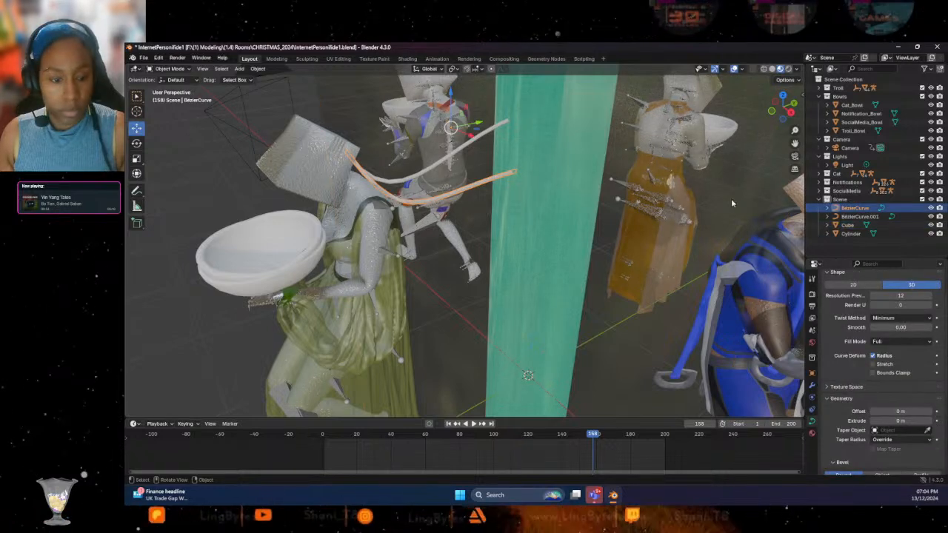
pyautogui.keyDown('shift'); pyautogui.click(864, 217); pyautogui.keyUp('shift')
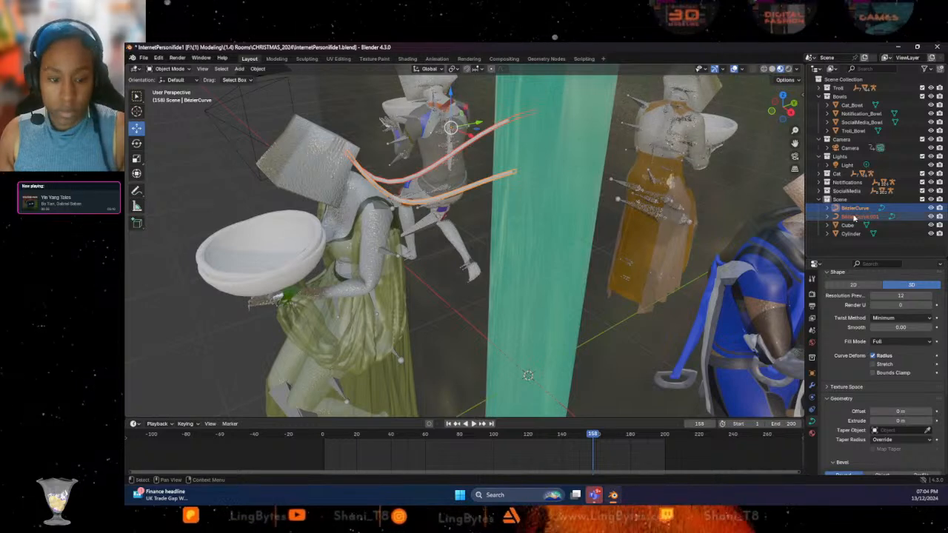
pyautogui.rightClick(854, 217)
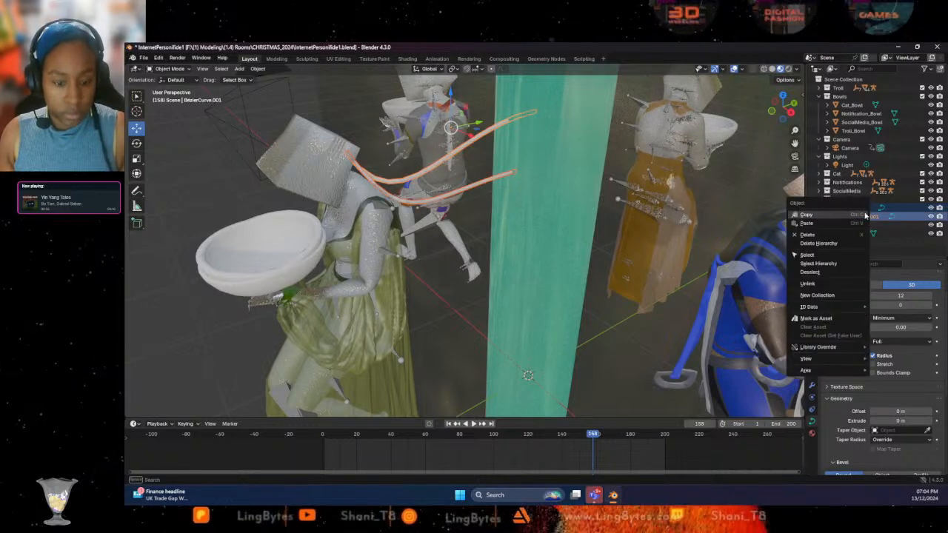
pyautogui.click(865, 215)
pyautogui.rightClick(365, 179)
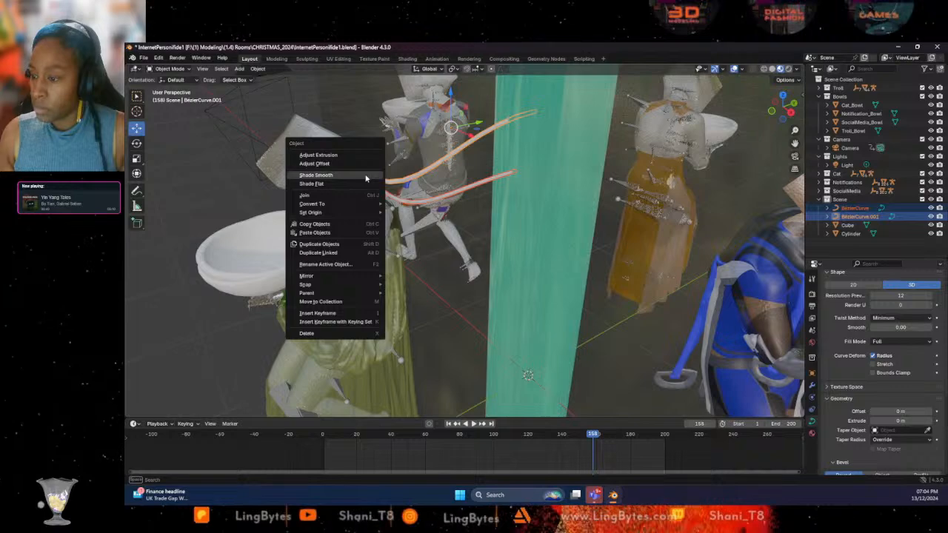
pyautogui.click(374, 195)
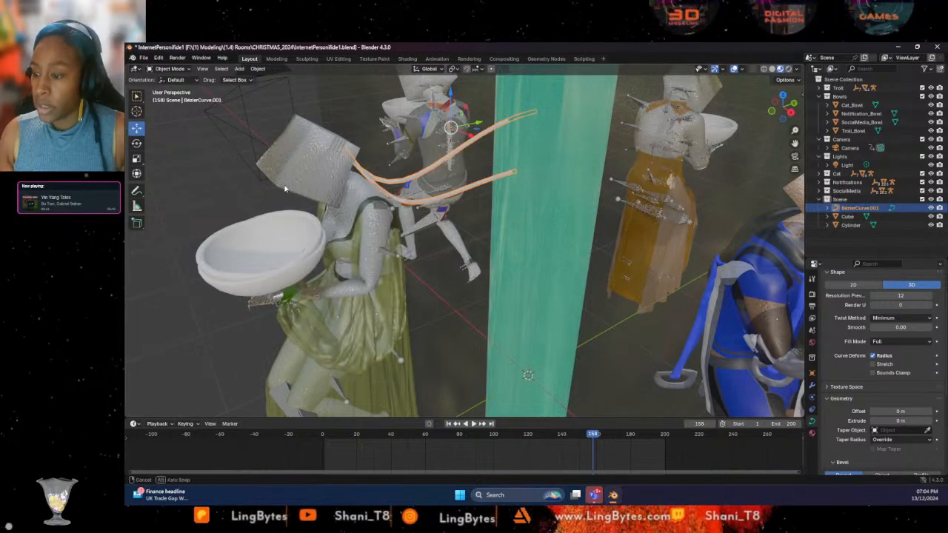
# Find the overlapping duplicate bowl Troll_Bowl.001 in the SocialMedia collection and delete it
pyautogui.moveTo(284, 188); pyautogui.dragTo(422, 185, button='middle')
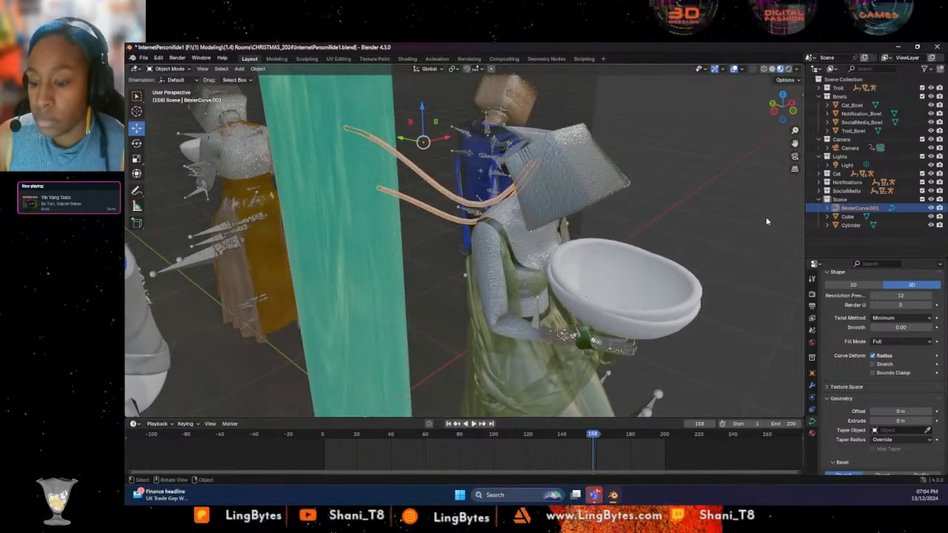
pyautogui.moveTo(665, 272); pyautogui.dragTo(696, 308, button='middle')
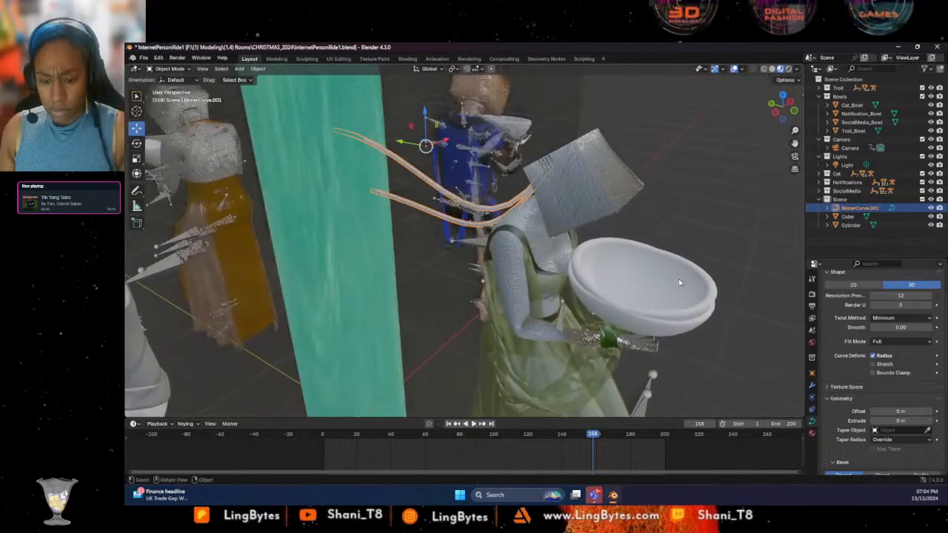
pyautogui.click(698, 310)
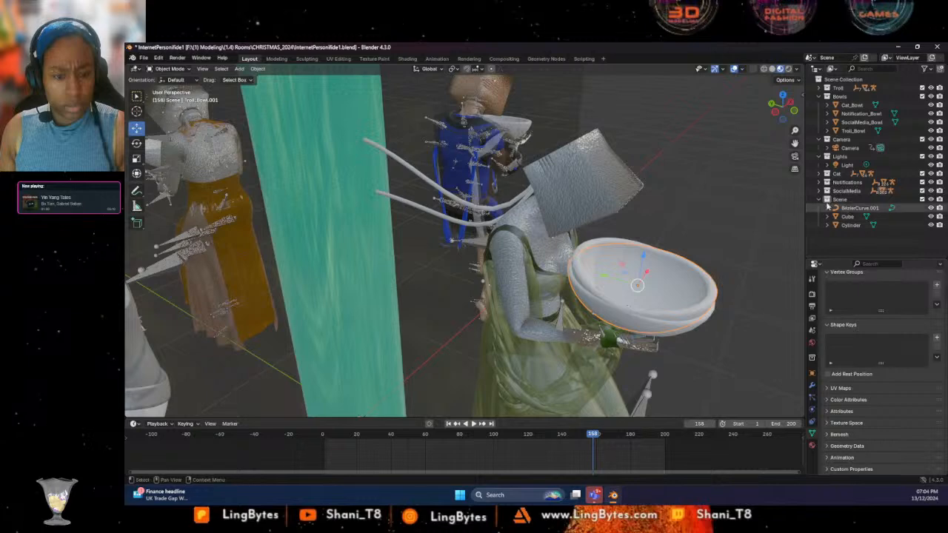
pyautogui.click(818, 191)
pyautogui.scroll(-4, 877, 253)
pyautogui.scroll(-10, 878, 253)
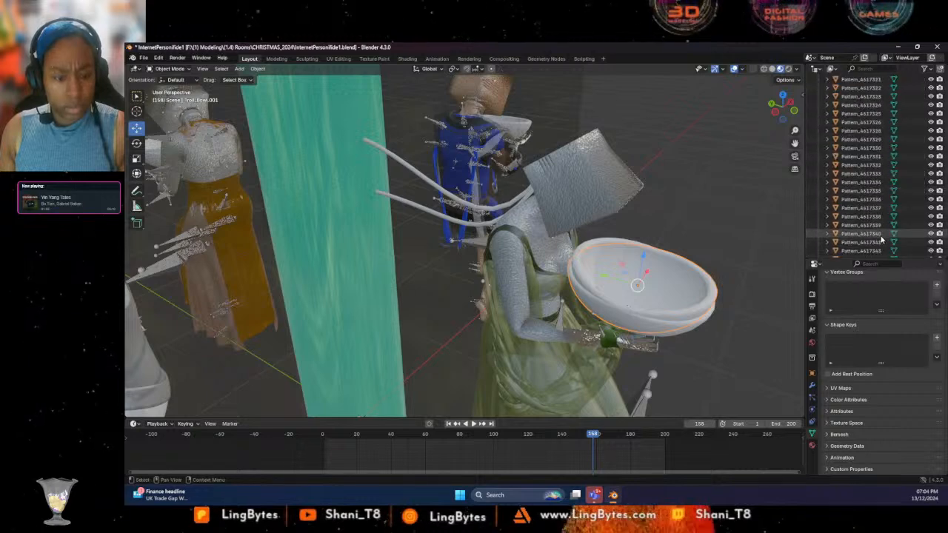
pyautogui.scroll(-8, 880, 237)
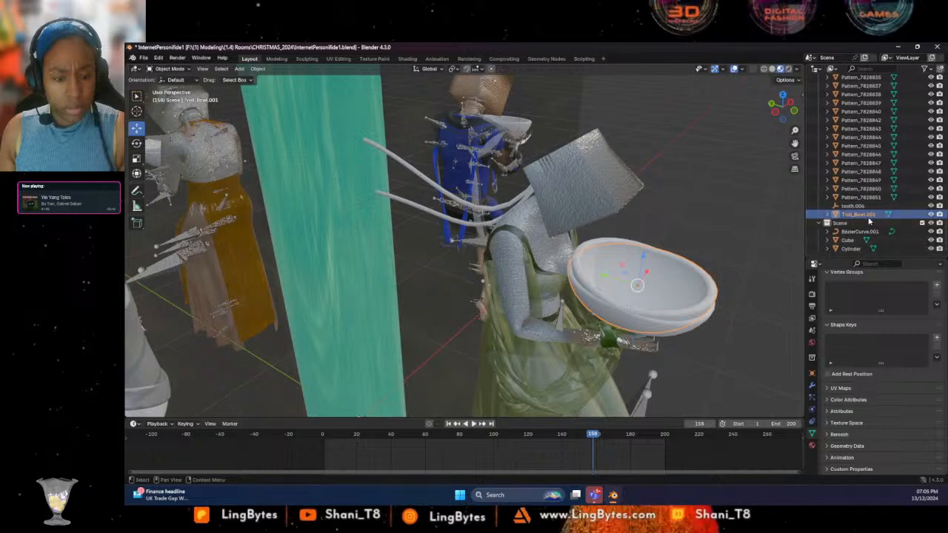
pyautogui.press('Delete')
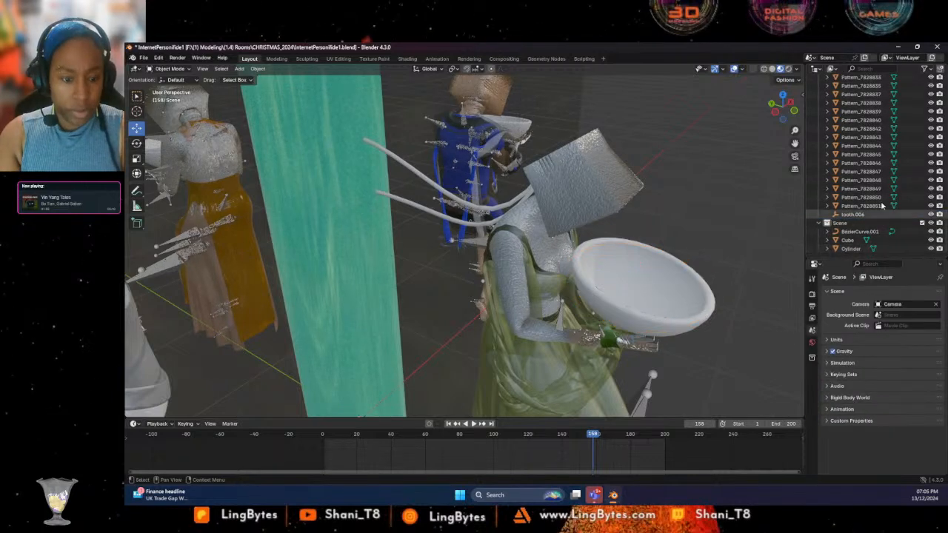
# Collapse the expanded SocialMedia collection and inspect the remaining Troll_Bowl at the green-dressed figure
pyautogui.scroll(10, 882, 178)
pyautogui.scroll(15, 880, 182)
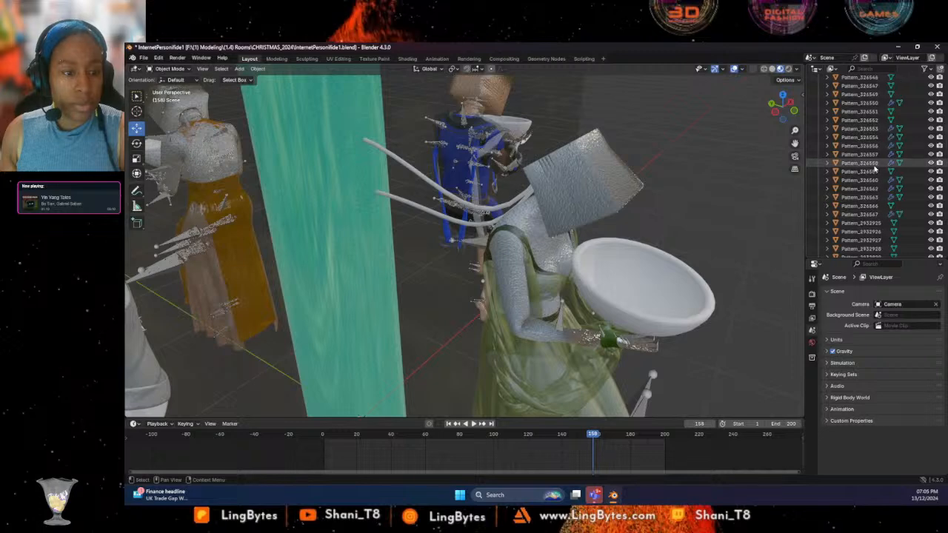
pyautogui.click(826, 95)
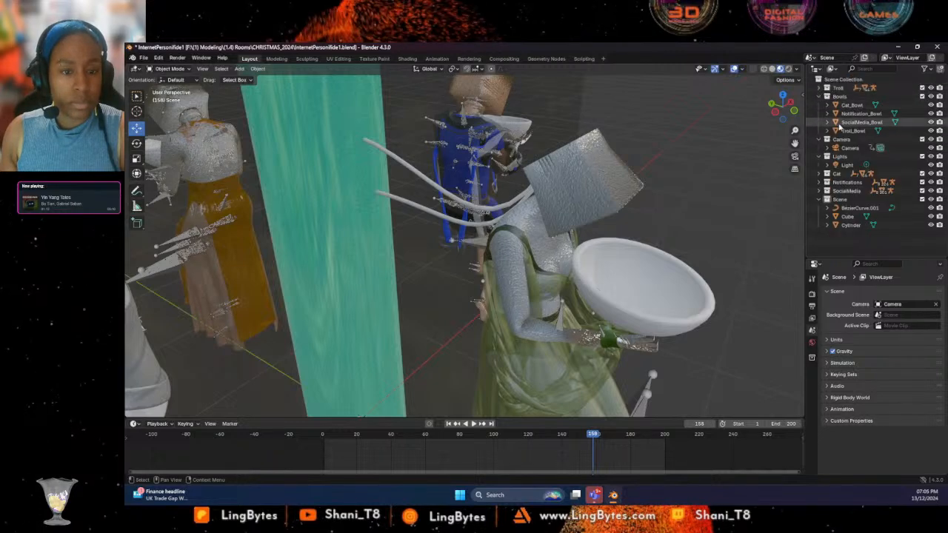
pyautogui.click(851, 131)
pyautogui.scroll(3, 689, 270)
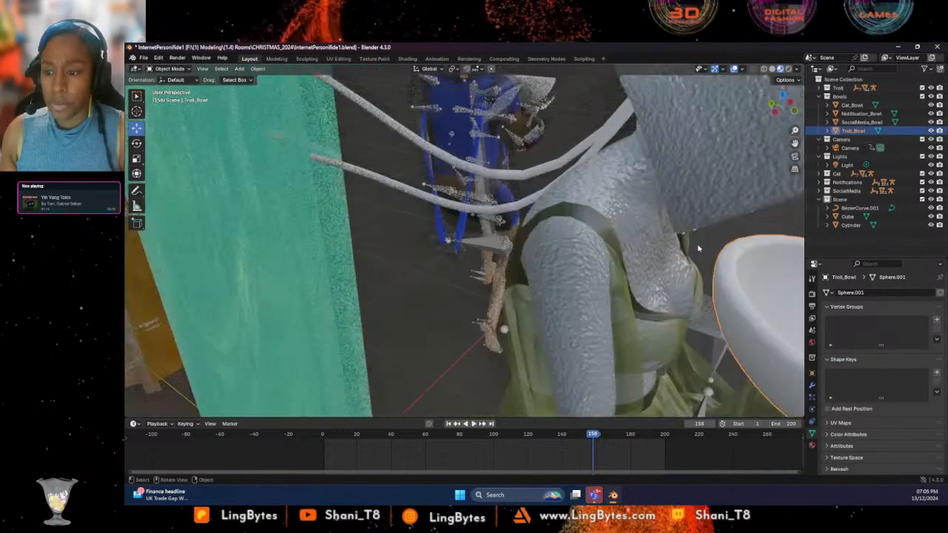
pyautogui.scroll(-8, 689, 265)
pyautogui.scroll(1, 591, 273)
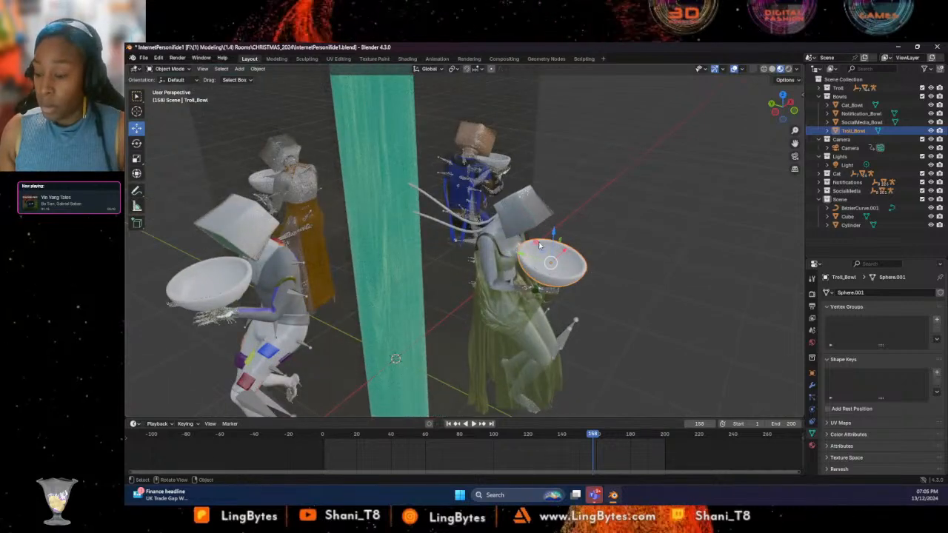
pyautogui.moveTo(540, 243); pyautogui.dragTo(527, 206, button='middle')
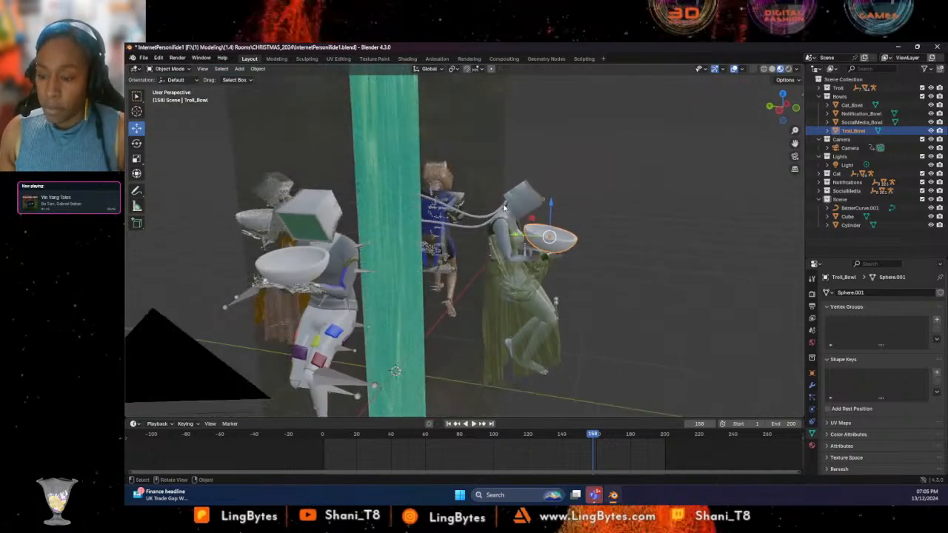
# Duplicate the paired cable object behind the green-dressed figure and move the copy slightly along X
pyautogui.click(505, 209)
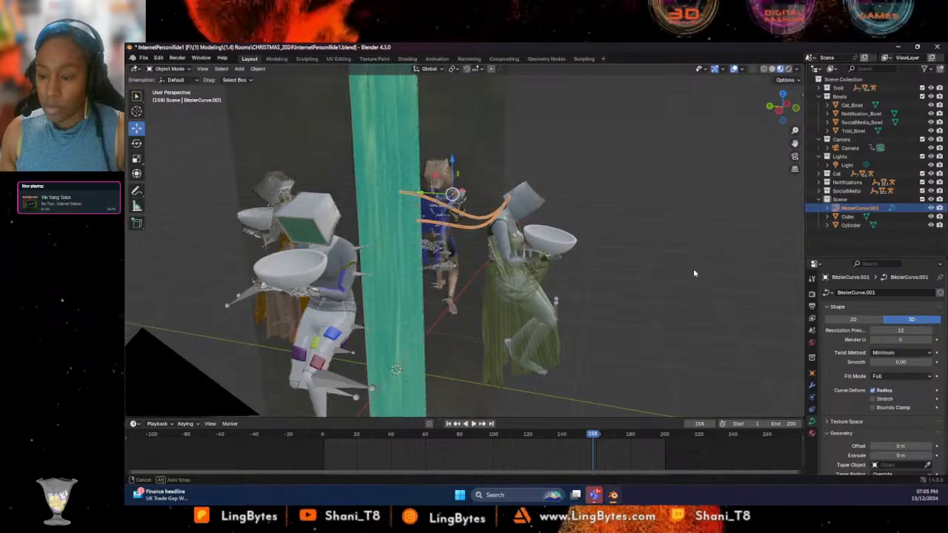
pyautogui.moveTo(693, 268); pyautogui.dragTo(760, 291, button='middle')
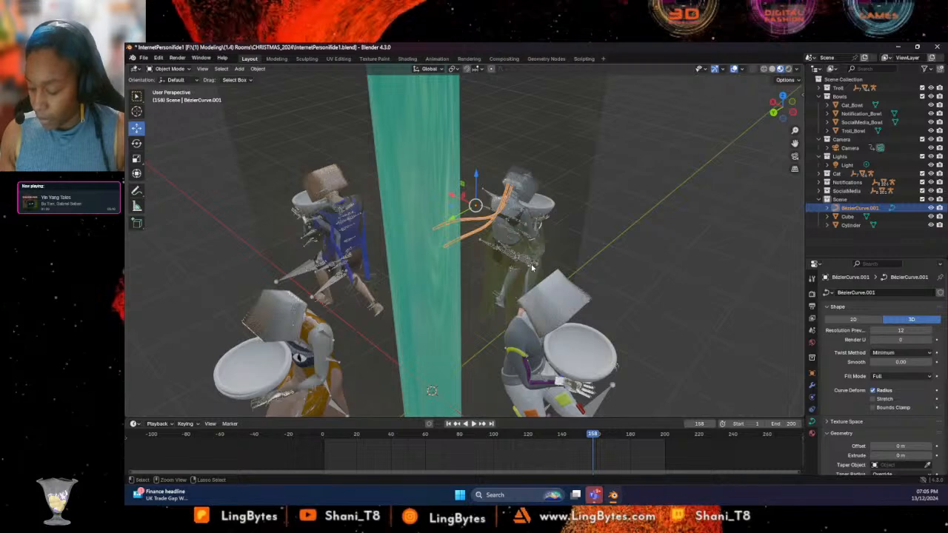
pyautogui.hotkey('ctrl', 'v')
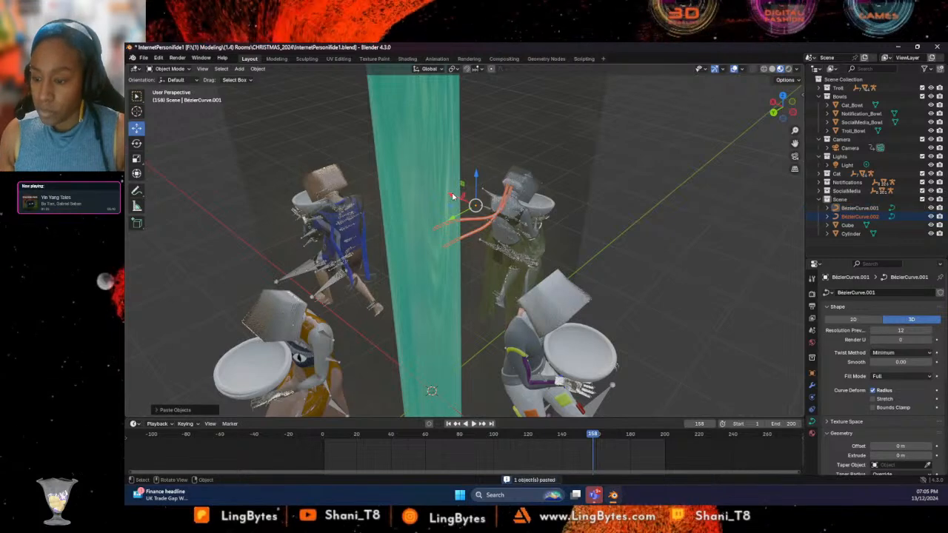
pyautogui.press('g')
pyautogui.press('x')
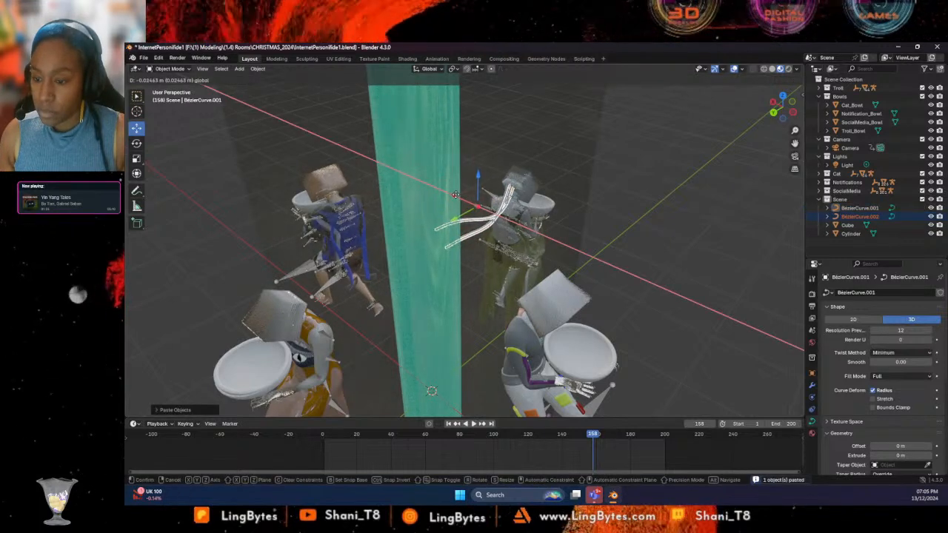
pyautogui.click(457, 194)
# Undo a shift of BézierCurve.001 alone, and move BézierCurve.001 and BézierCurve.002 together slightly along X at the figure's head
pyautogui.scroll(8, 494, 195)
pyautogui.keyDown('shift'); pyautogui.moveTo(542, 176); pyautogui.dragTo(705, 252, button='middle'); pyautogui.keyUp('shift')
pyautogui.click(845, 210)
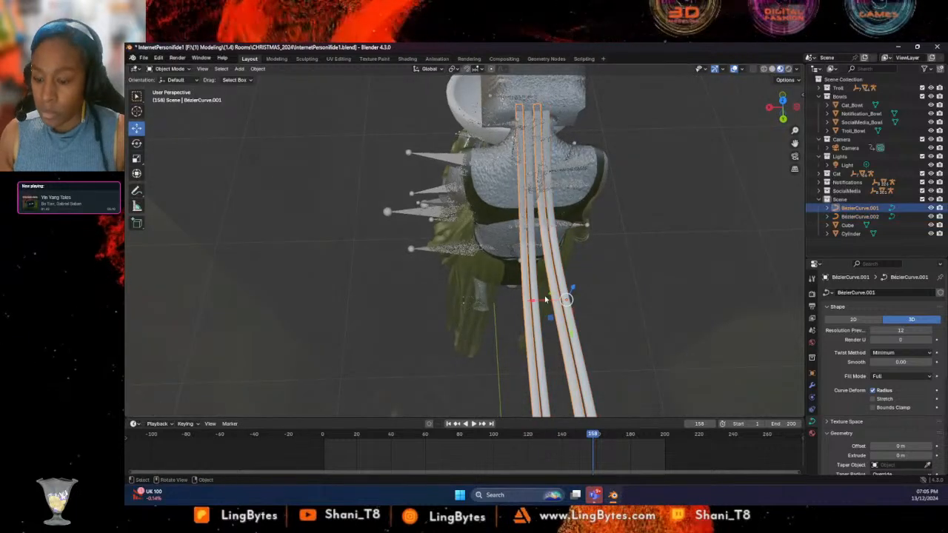
pyautogui.moveTo(530, 302); pyautogui.dragTo(534, 303)
pyautogui.hotkey('ctrl', 'z')
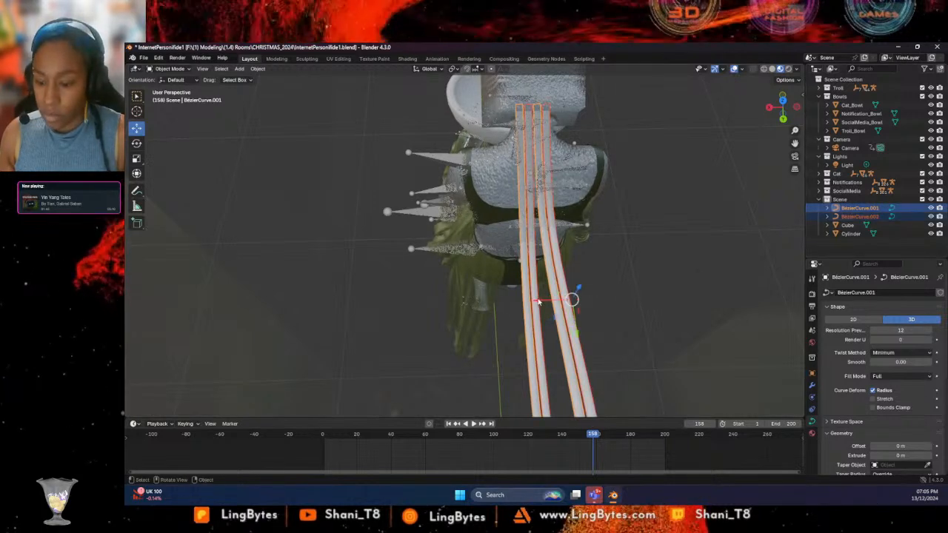
pyautogui.moveTo(541, 302); pyautogui.dragTo(548, 298)
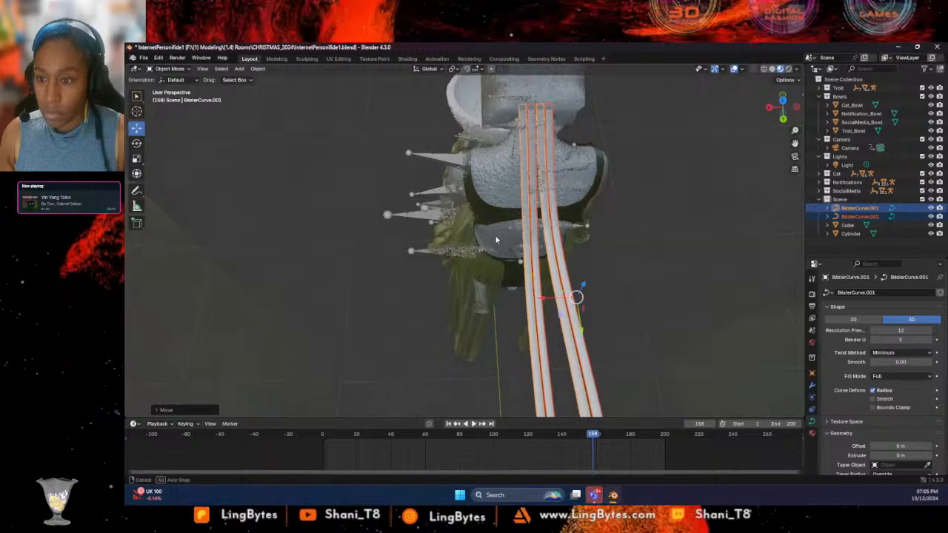
# Join BézierCurve.001 and BézierCurve.002 into a single four-strand cable object
pyautogui.moveTo(575, 296); pyautogui.dragTo(442, 219, button='middle')
pyautogui.hotkey('ctrl', 'c')
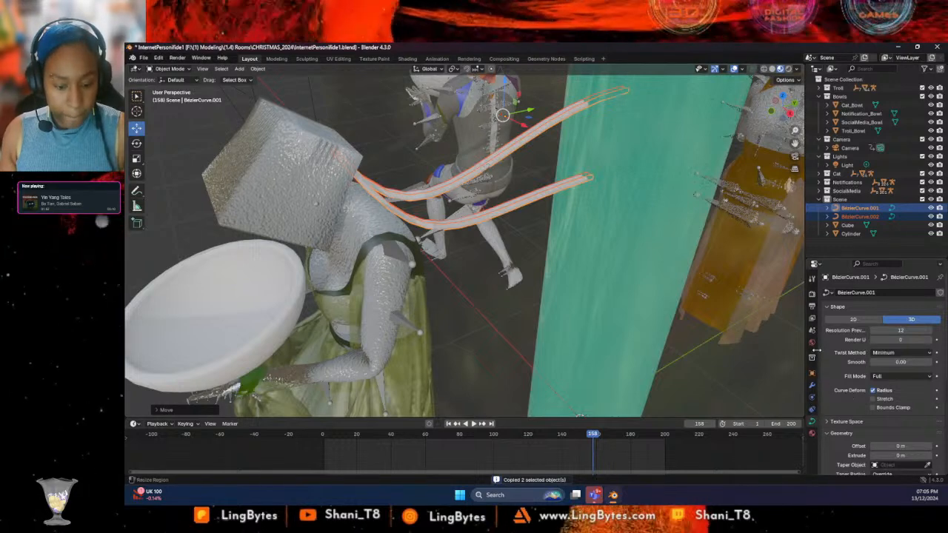
pyautogui.click(813, 387)
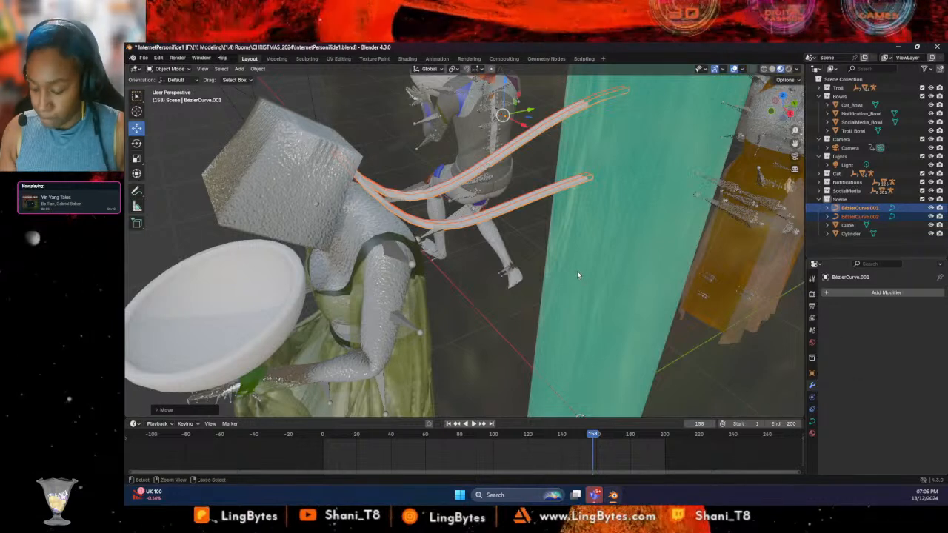
pyautogui.hotkey('ctrl', 'j')
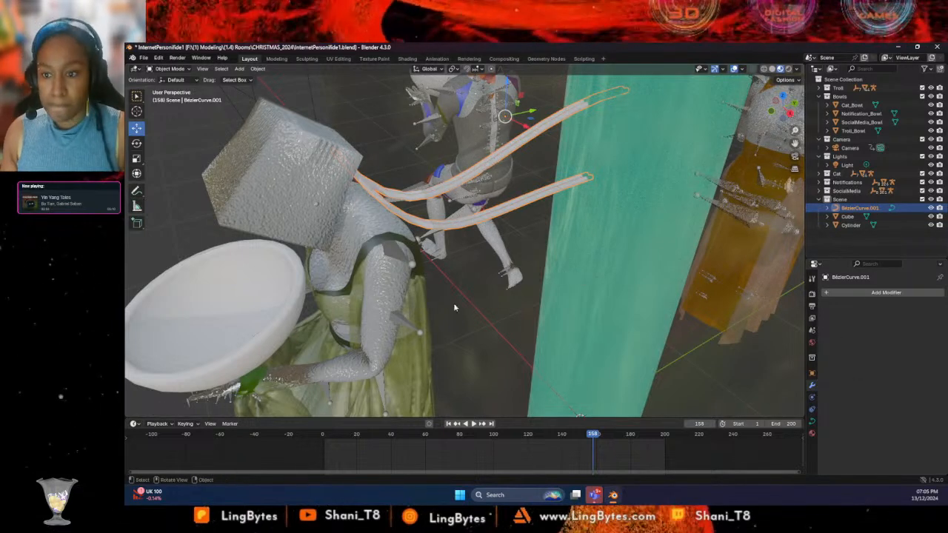
pyautogui.moveTo(454, 308); pyautogui.dragTo(509, 255, button='middle')
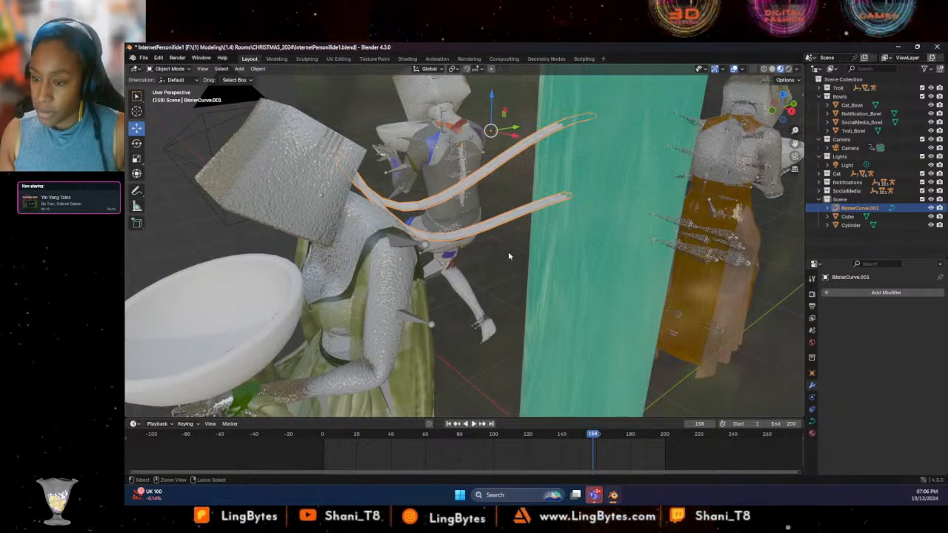
pyautogui.hotkey('ctrl', 'z')
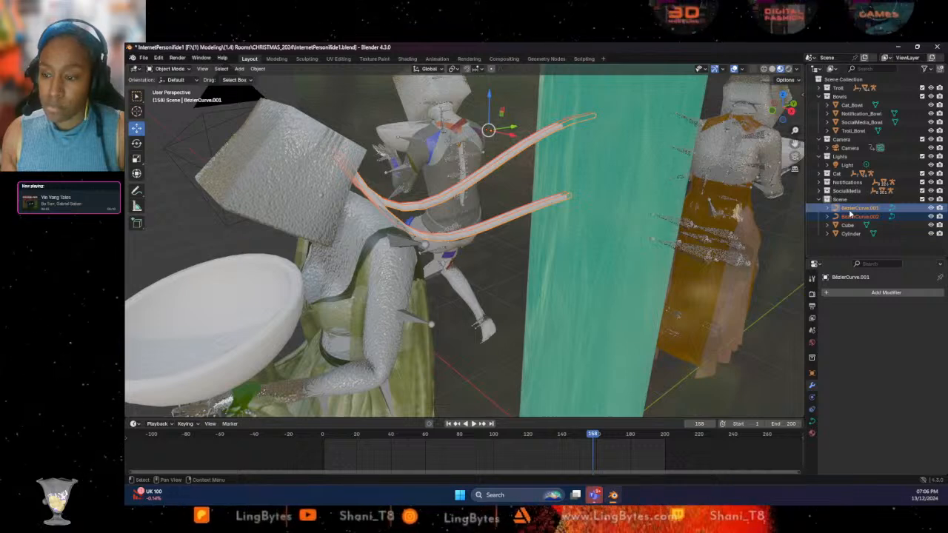
pyautogui.moveTo(570, 278); pyautogui.dragTo(564, 281, button='middle')
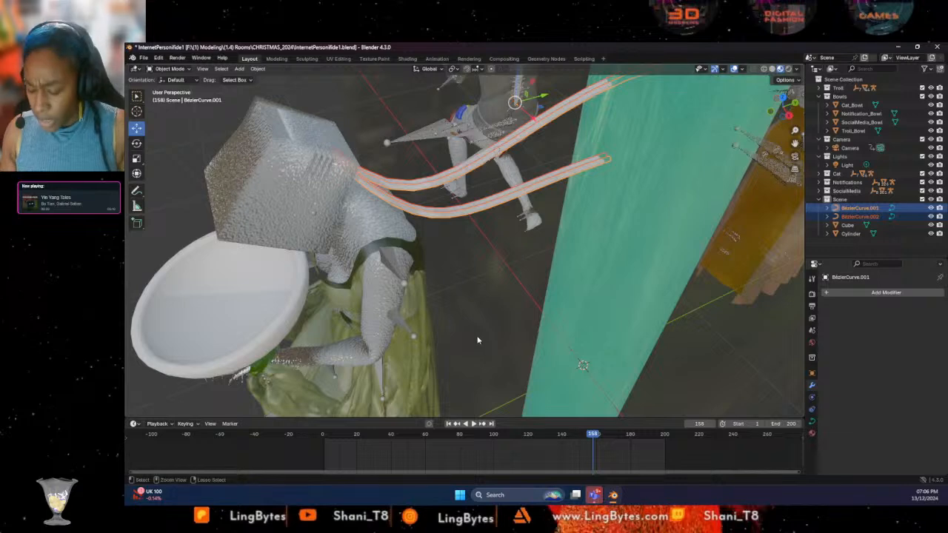
pyautogui.hotkey('ctrl', 'j')
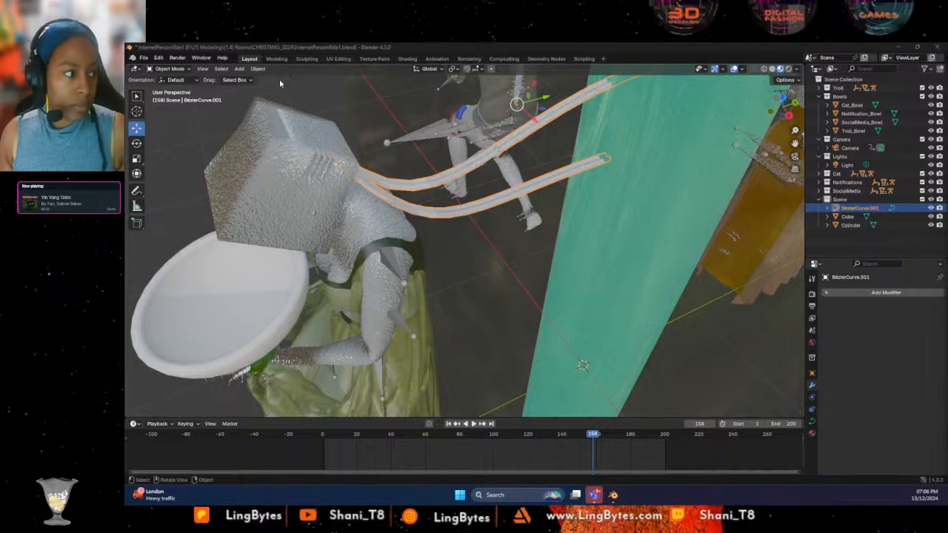
# In Edit Mode, lower the column-end control point of one lower cable strand about 0.31 m along Z
pyautogui.click(175, 69)
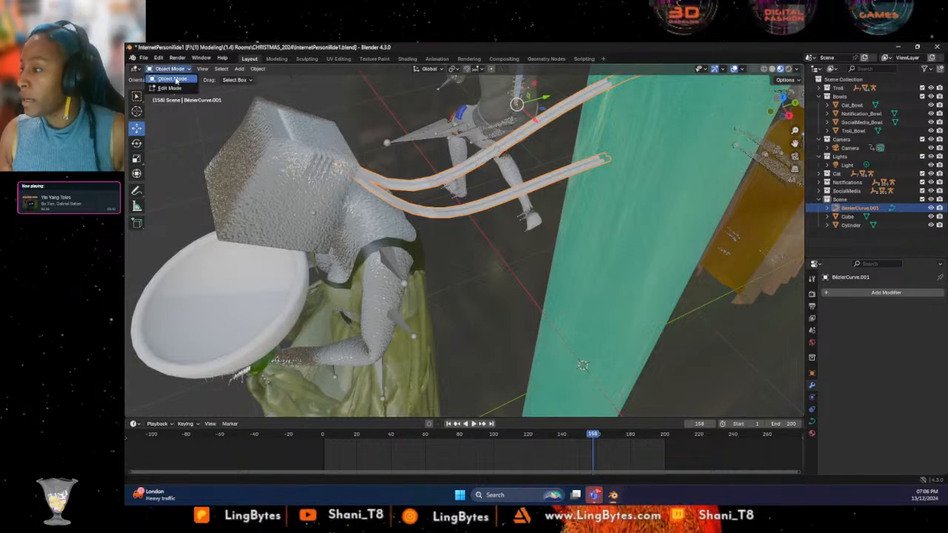
pyautogui.click(169, 88)
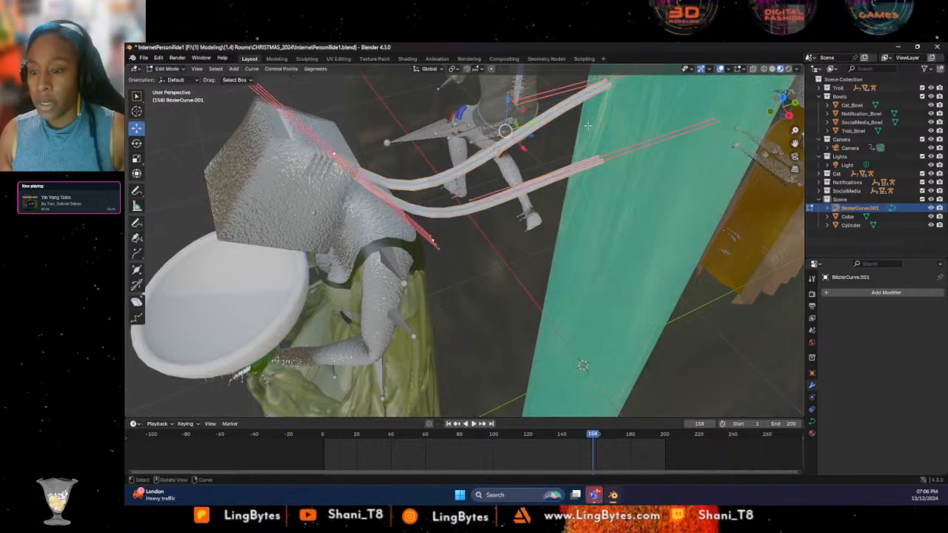
pyautogui.click(607, 158)
pyautogui.press('g')
pyautogui.press('z')
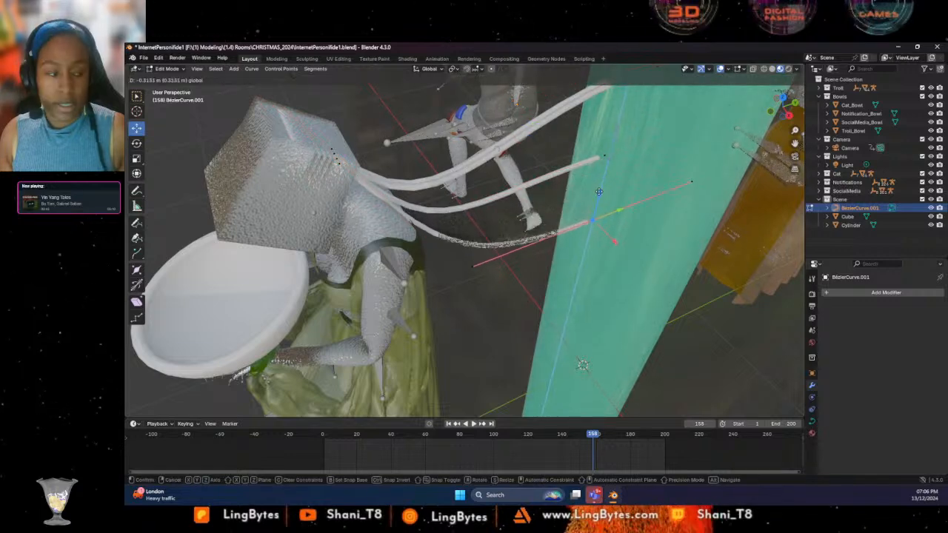
pyautogui.click(633, 98)
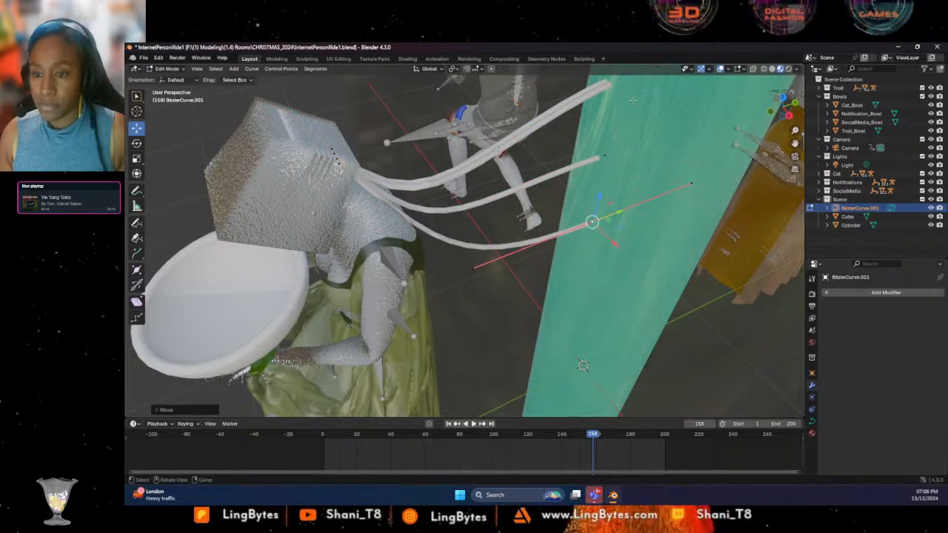
# Shift one upper strand's column-end control point sideways along X, away from its neighbour, and lower it slightly
pyautogui.moveTo(611, 109); pyautogui.dragTo(633, 91, button='middle')
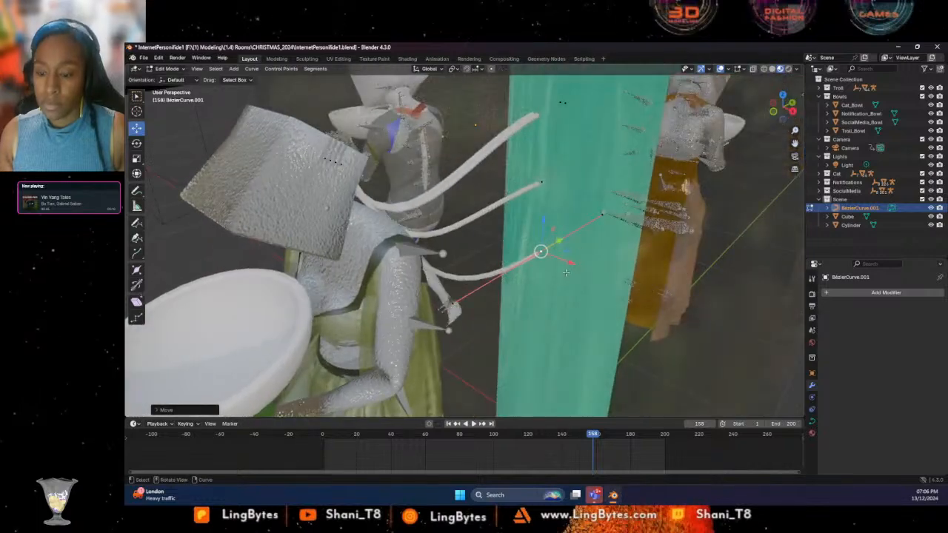
pyautogui.moveTo(519, 273); pyautogui.dragTo(552, 225, button='middle')
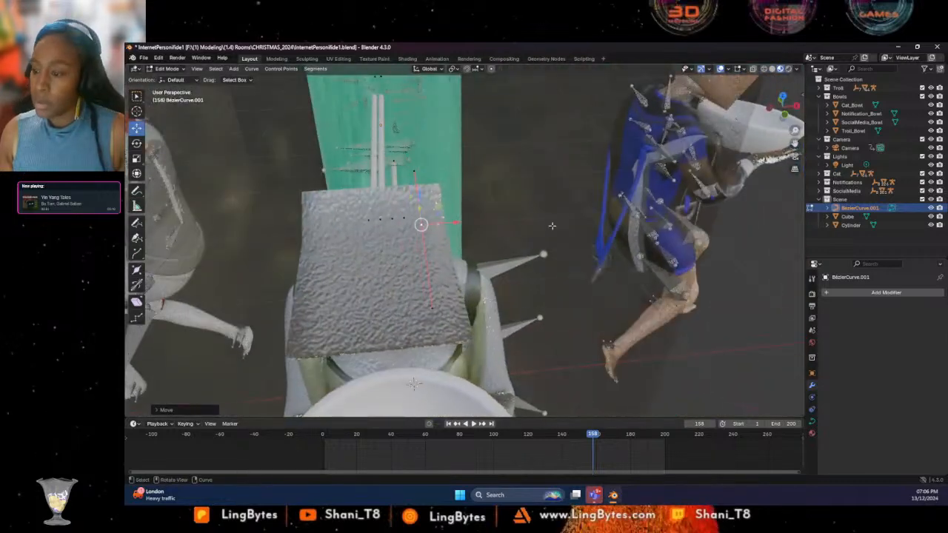
pyautogui.click(373, 95)
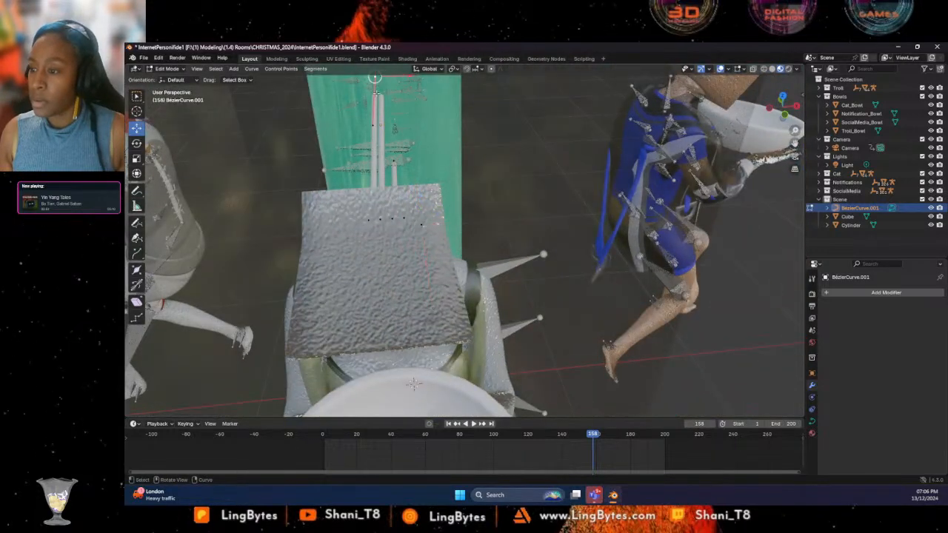
pyautogui.moveTo(391, 75); pyautogui.dragTo(369, 76)
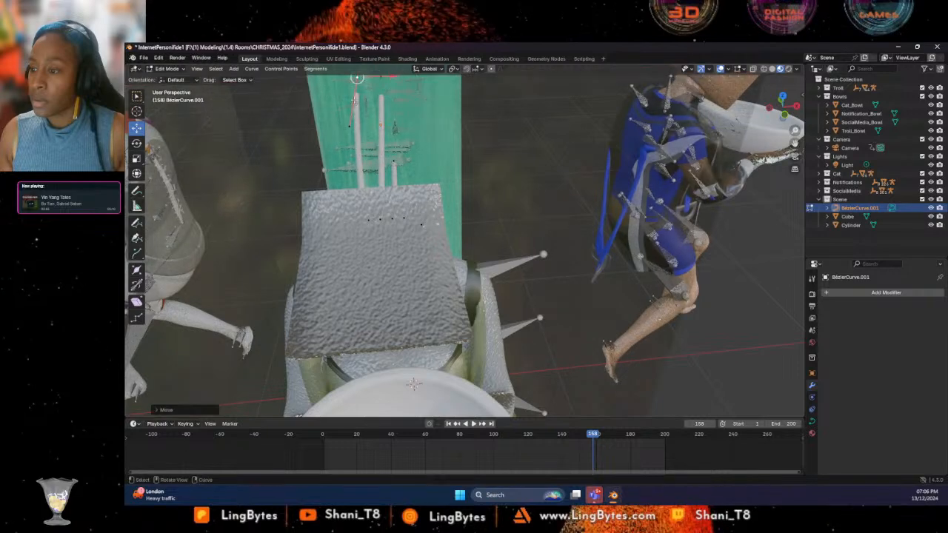
pyautogui.moveTo(354, 97); pyautogui.dragTo(428, 209, button='middle')
pyautogui.moveTo(363, 129); pyautogui.dragTo(360, 152)
pyautogui.moveTo(359, 152); pyautogui.dragTo(479, 217, button='middle')
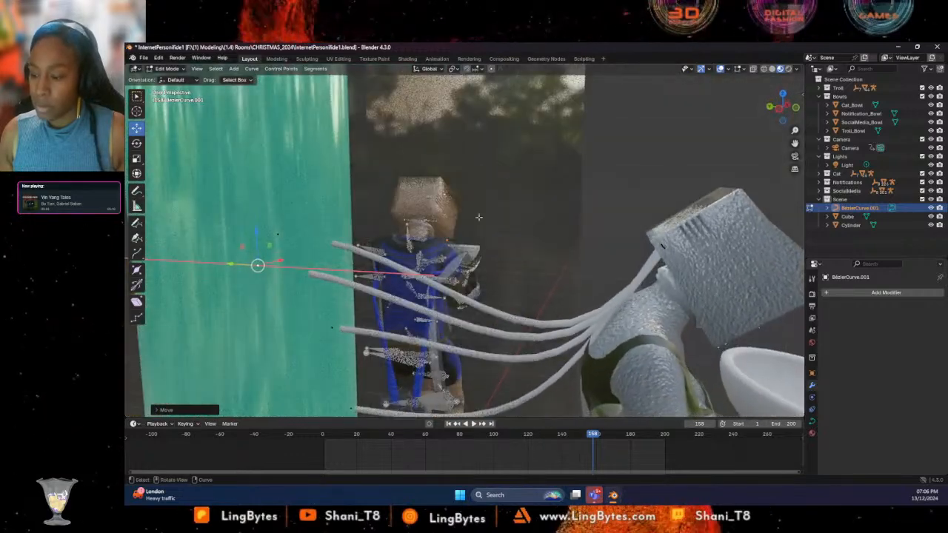
# Raise the other upper strand's column-end control point about 0.45 m along Z
pyautogui.click(322, 235)
pyautogui.click(277, 234)
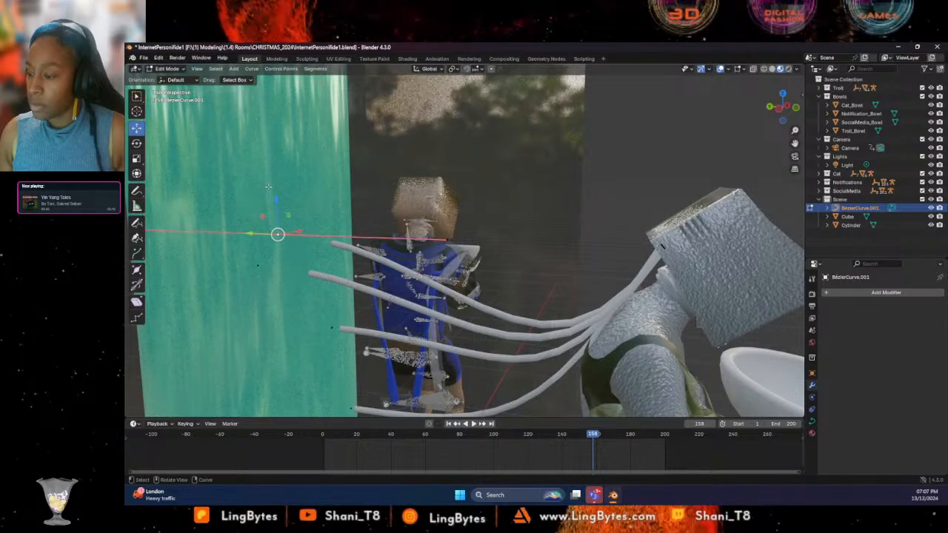
pyautogui.press('g')
pyautogui.press('z')
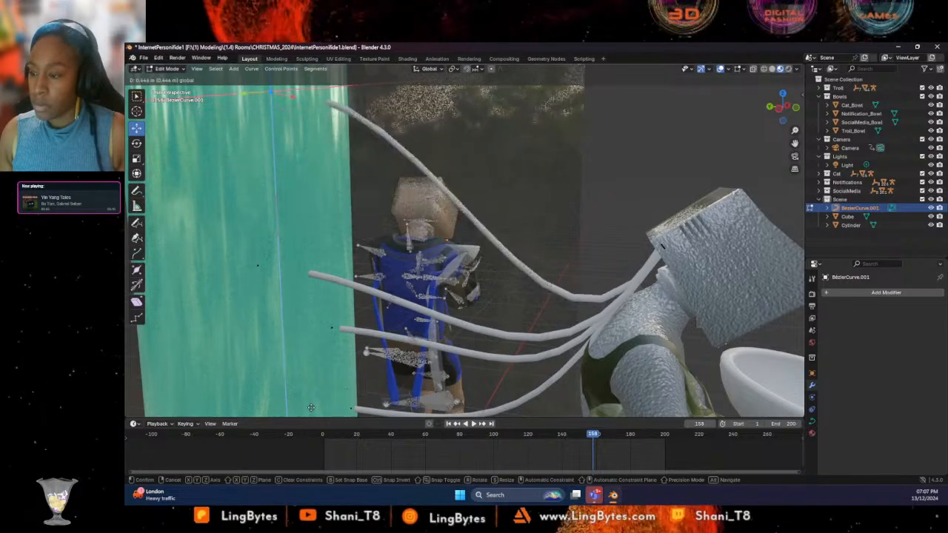
pyautogui.click(309, 411)
# Return to Object Mode and duplicate the four-strand cable object by copying and pasting it
pyautogui.scroll(2, 704, 290)
pyautogui.scroll(-7, 704, 290)
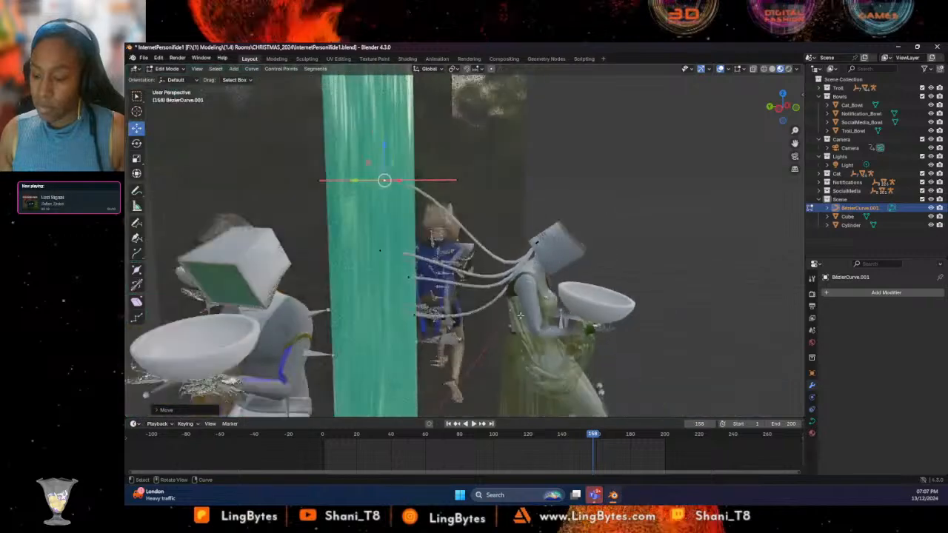
pyautogui.moveTo(592, 326); pyautogui.dragTo(530, 288, button='middle')
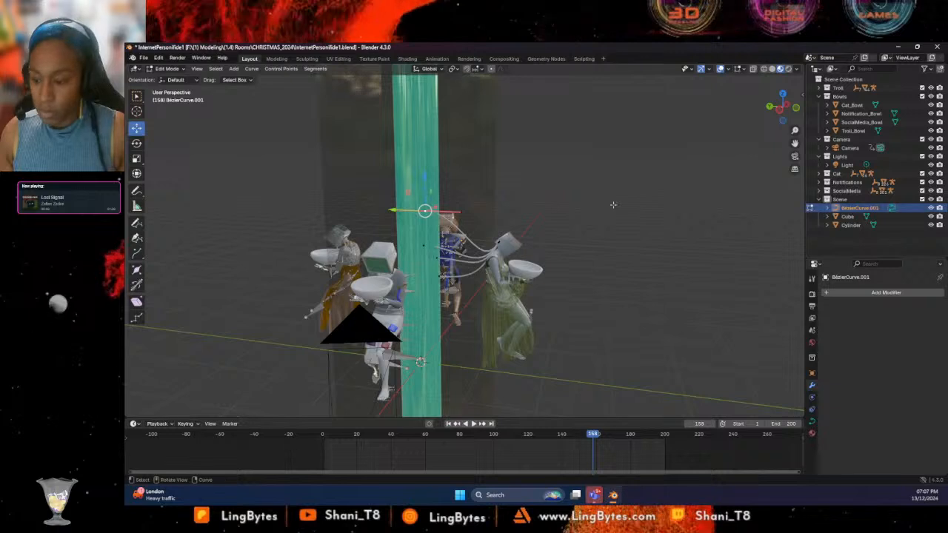
pyautogui.press('Tab')
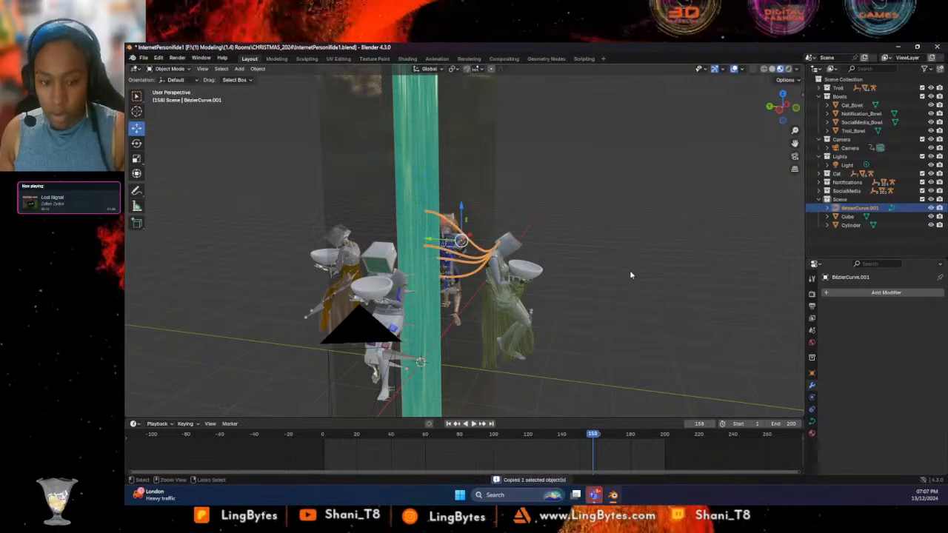
pyautogui.hotkey('ctrl', 'v')
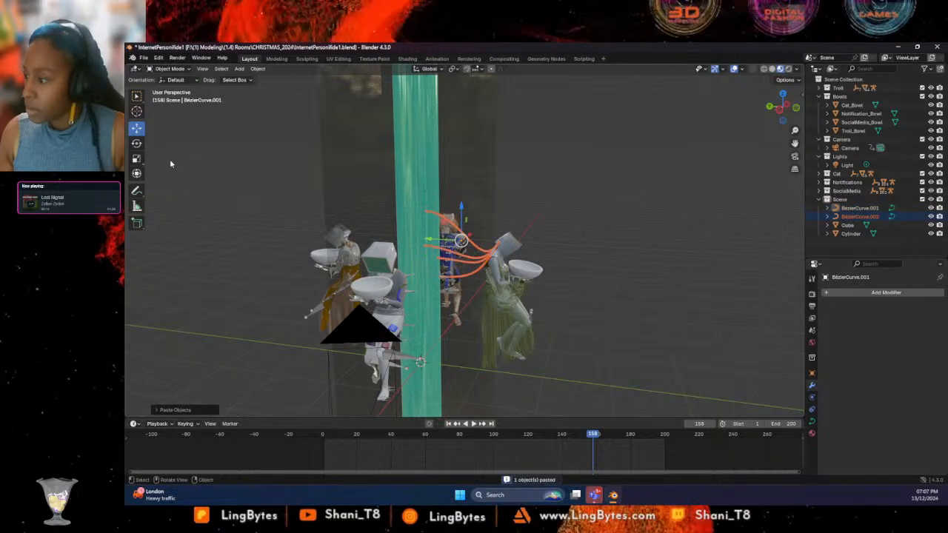
# Try to rotate the pasted cable copy about the Z axis, and undo the rotation
pyautogui.click(137, 144)
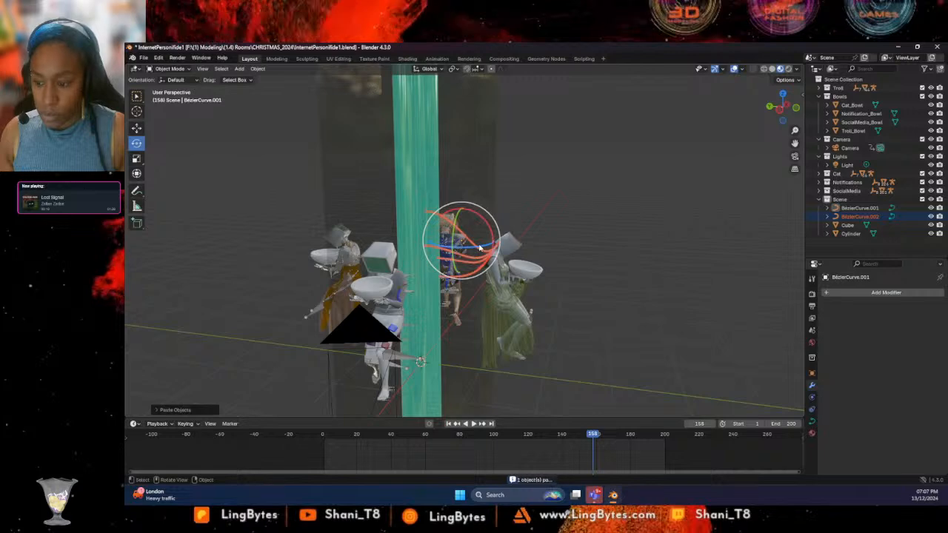
pyautogui.moveTo(479, 249); pyautogui.dragTo(465, 252)
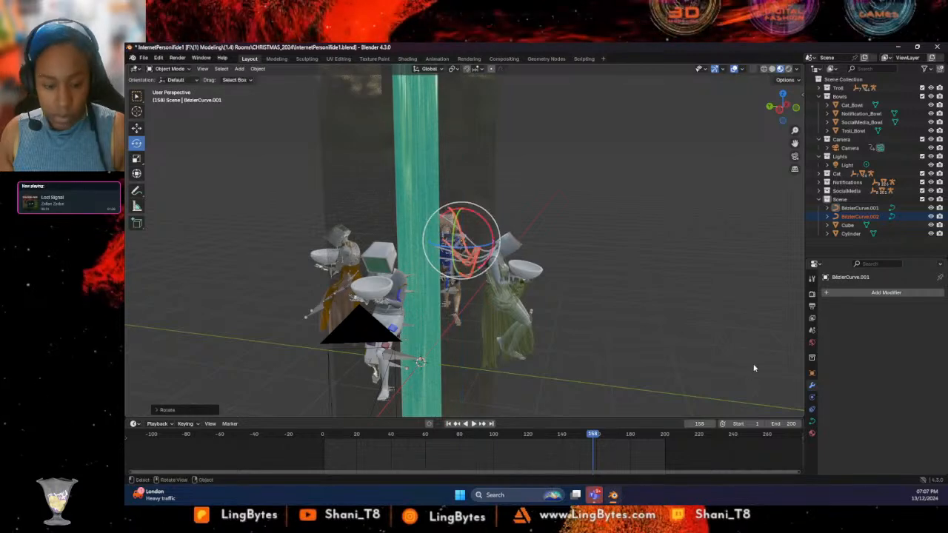
pyautogui.click(811, 372)
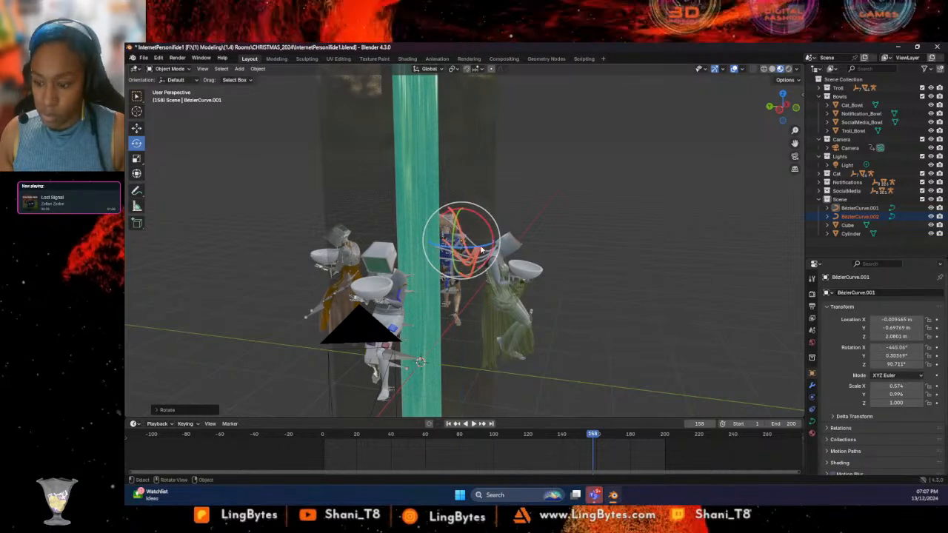
pyautogui.moveTo(481, 247); pyautogui.dragTo(458, 251)
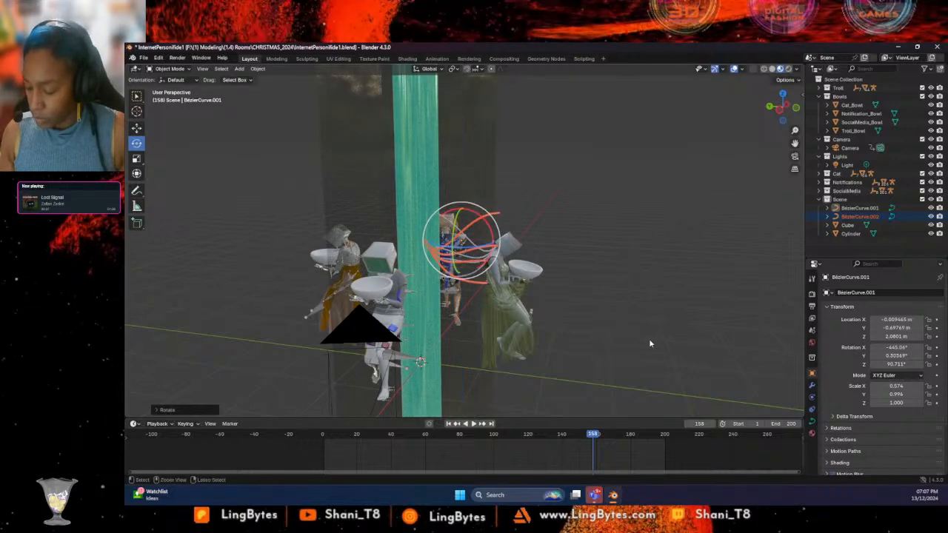
pyautogui.hotkey('ctrl', 'z')
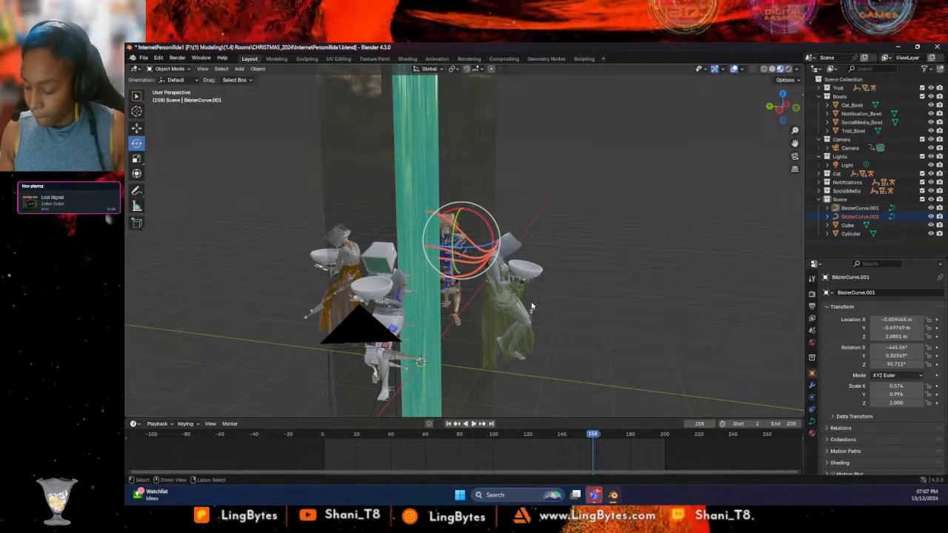
# Apply all transforms to the pasted cable copy and set its origin to its geometry
pyautogui.hotkey('ctrl', 'a')
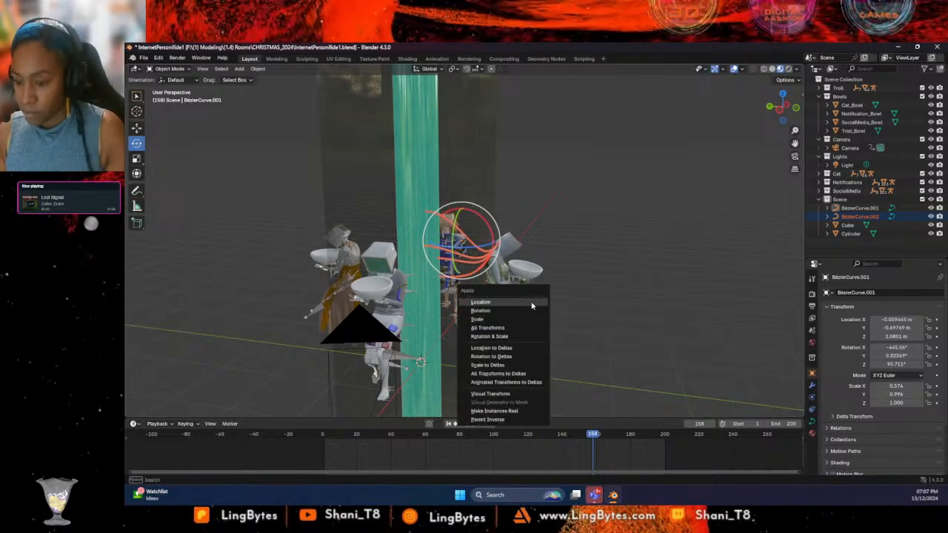
pyautogui.click(503, 327)
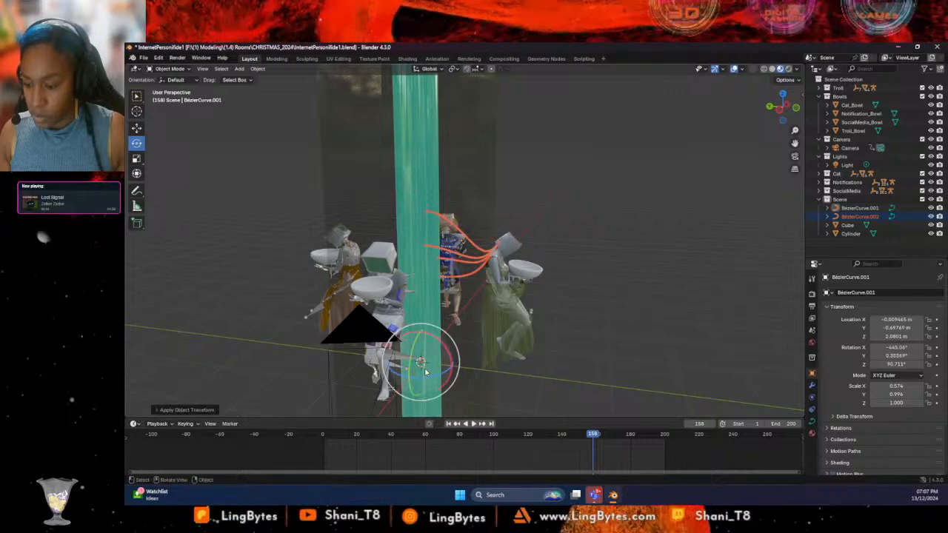
pyautogui.rightClick(486, 251)
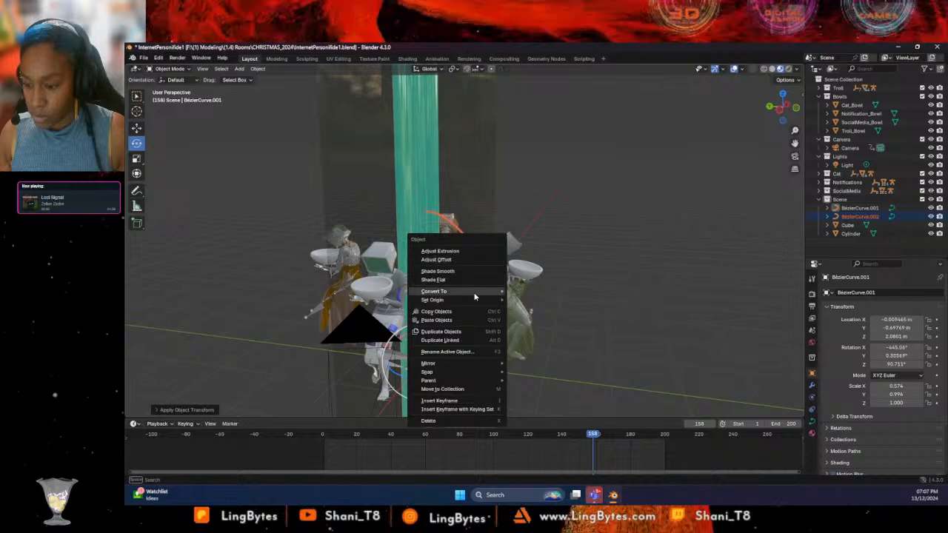
pyautogui.moveTo(470, 301)
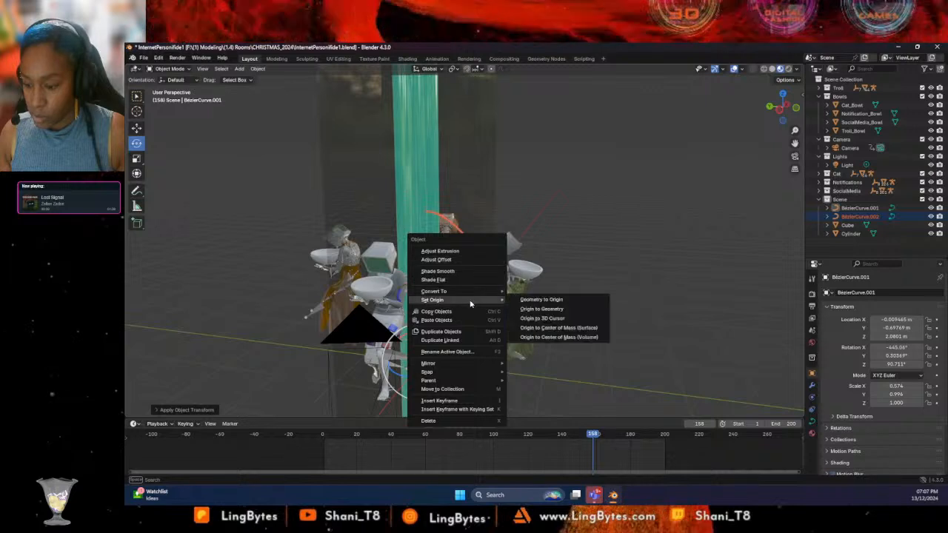
pyautogui.click(556, 310)
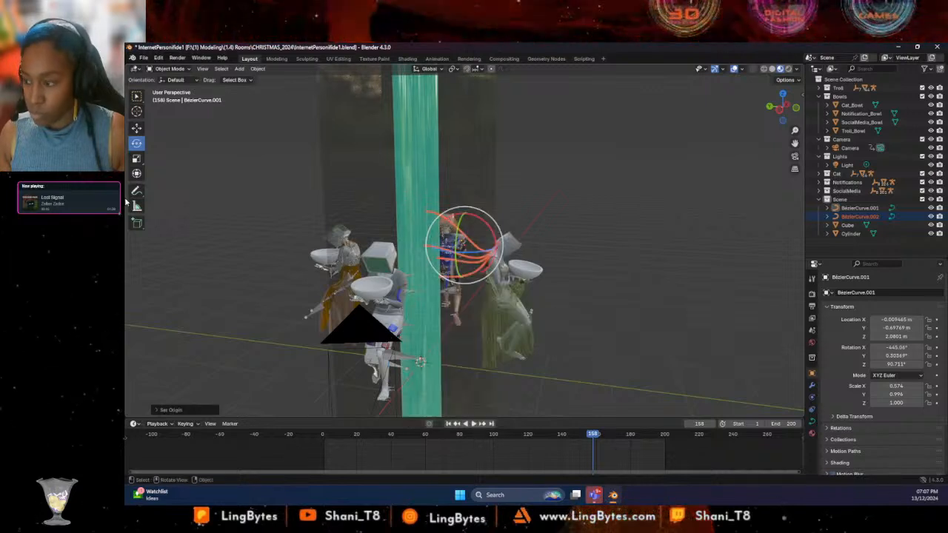
# Rotate the cable copy about half a turn around Z and move it about 1.45 m along Y to the opposite figure's head
pyautogui.moveTo(471, 254); pyautogui.dragTo(440, 277)
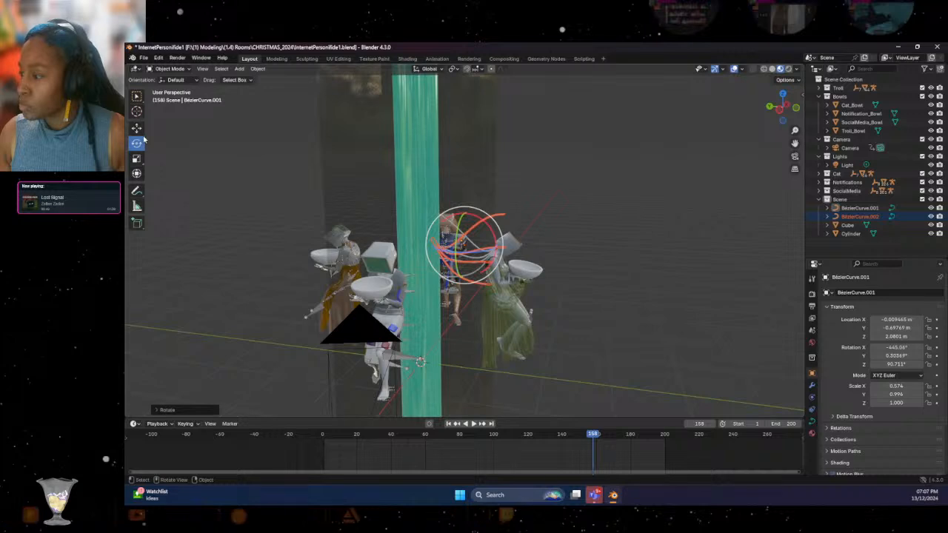
pyautogui.moveTo(428, 249); pyautogui.dragTo(350, 249)
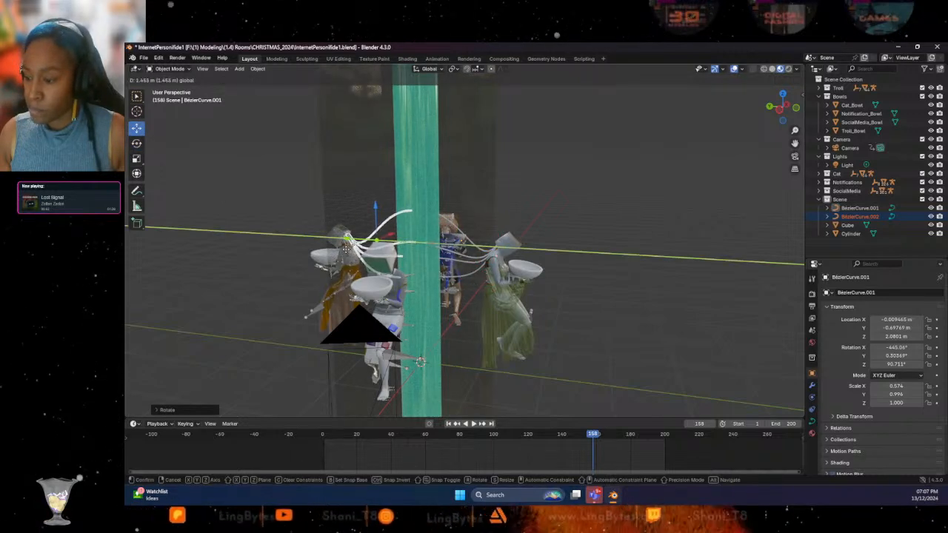
pyautogui.click(345, 249)
# Tilt and raise the cable copy, and nudge it along Y so its strands meet the head of the figure in the yellow skirt
pyautogui.moveTo(345, 249); pyautogui.dragTo(695, 247, button='middle')
pyautogui.scroll(4, 637, 269)
pyautogui.keyDown('shift'); pyautogui.moveTo(627, 274); pyautogui.dragTo(472, 269, button='middle'); pyautogui.keyUp('shift')
pyautogui.scroll(4, 585, 269)
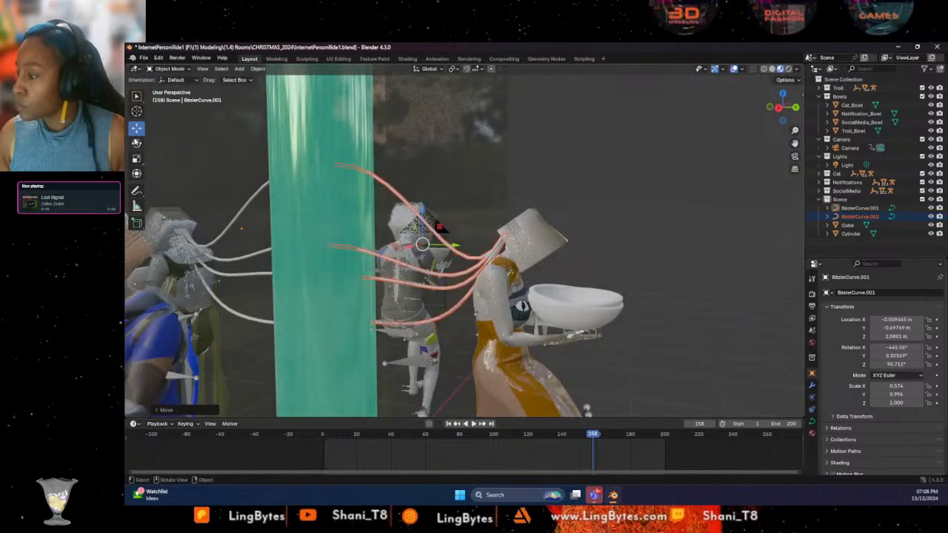
pyautogui.moveTo(439, 221); pyautogui.dragTo(415, 188)
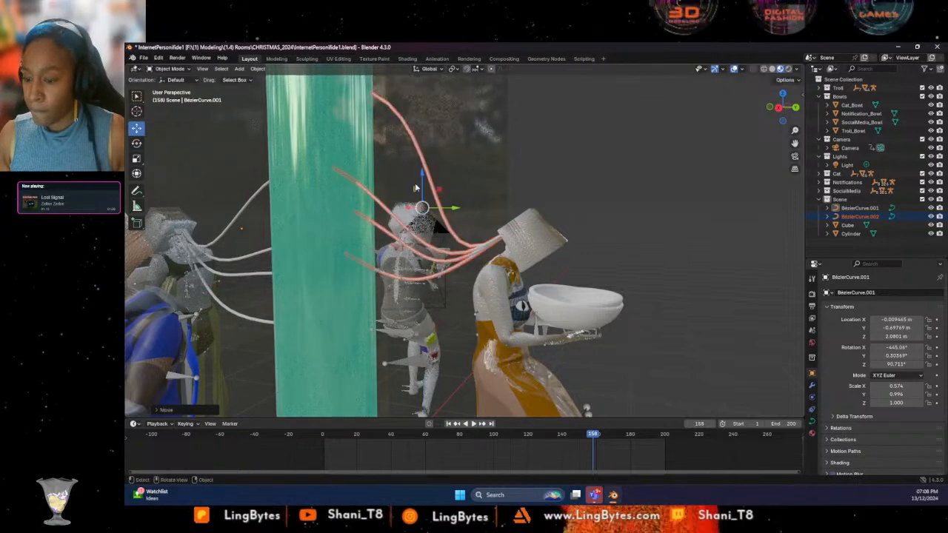
pyautogui.moveTo(415, 188); pyautogui.dragTo(474, 220, button='middle')
pyautogui.moveTo(465, 222); pyautogui.dragTo(468, 222)
pyautogui.moveTo(468, 222); pyautogui.dragTo(180, 218, button='middle')
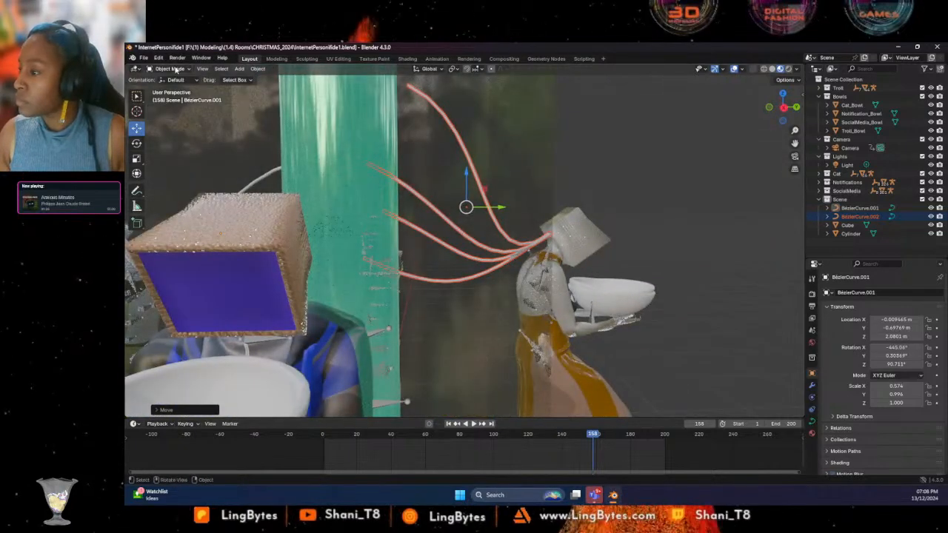
# In Edit Mode, move the topmost strand's column-end control point along Y into the green column
pyautogui.click(165, 90)
pyautogui.moveTo(464, 99); pyautogui.dragTo(471, 127, button='middle')
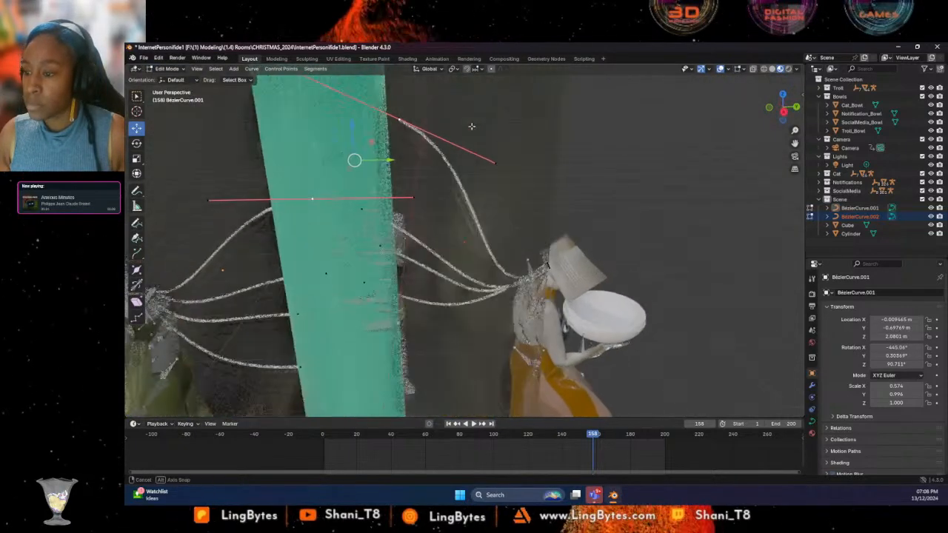
pyautogui.click(401, 121)
pyautogui.moveTo(434, 120); pyautogui.dragTo(403, 121)
pyautogui.moveTo(400, 122); pyautogui.dragTo(410, 251, button='middle')
# Paste another copy of the four-strand cable and, in Object Mode, rotate it about 100° around Z
pyautogui.hotkey('ctrl', 'v')
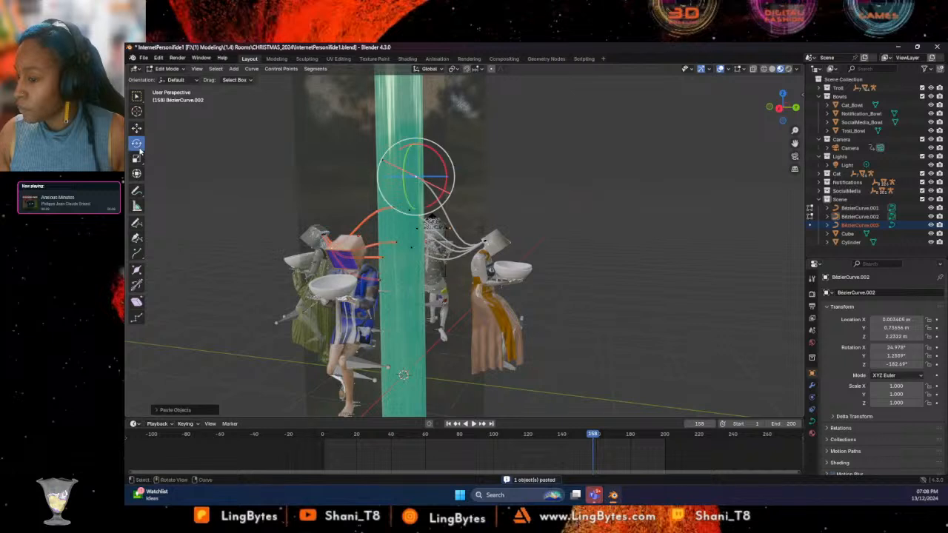
pyautogui.click(171, 81)
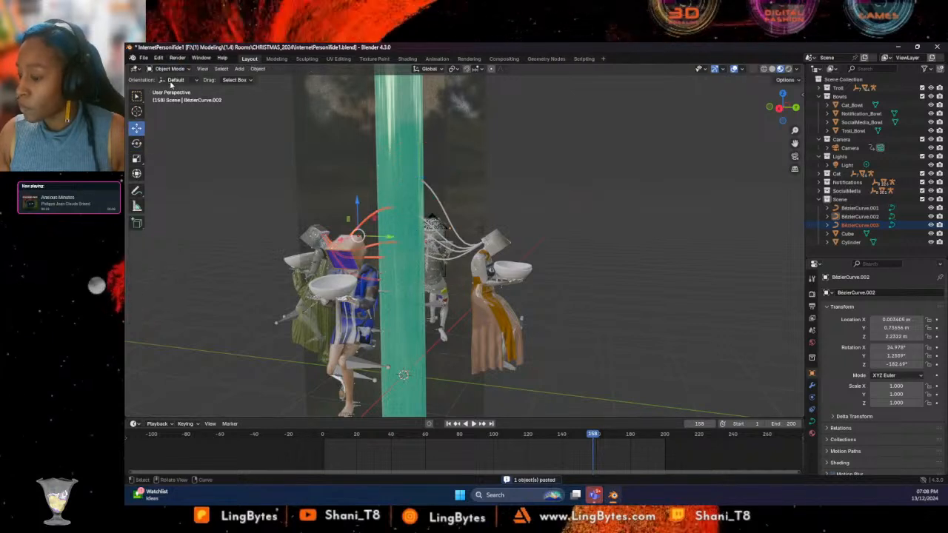
pyautogui.click(136, 144)
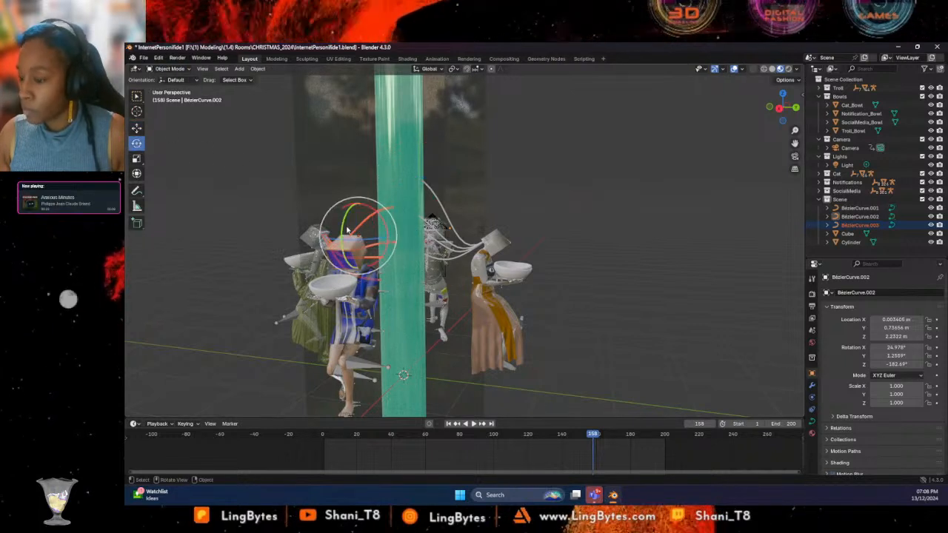
pyautogui.moveTo(337, 242); pyautogui.dragTo(363, 235)
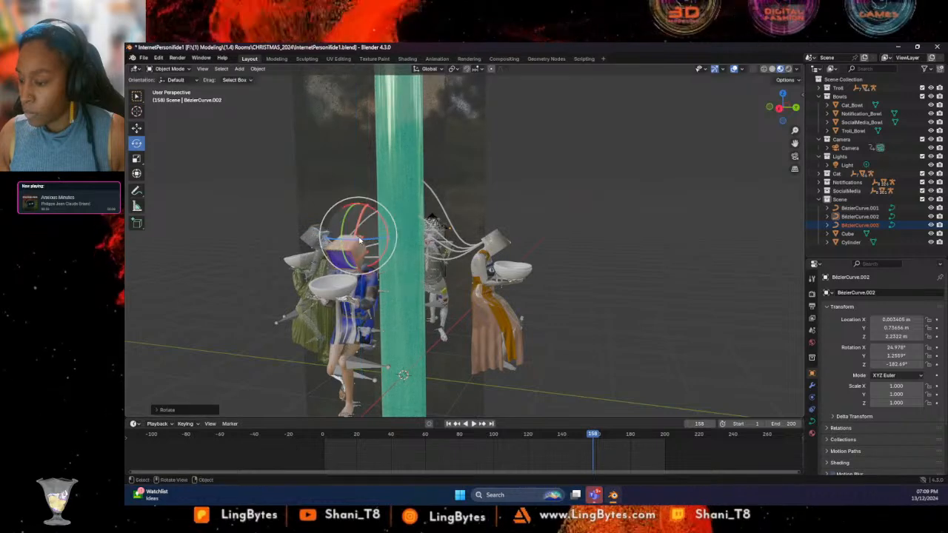
# Move the new cable copy horizontally to the head of the figure in blue and raise it slightly along Z
pyautogui.moveTo(178, 145); pyautogui.dragTo(370, 254, button='middle')
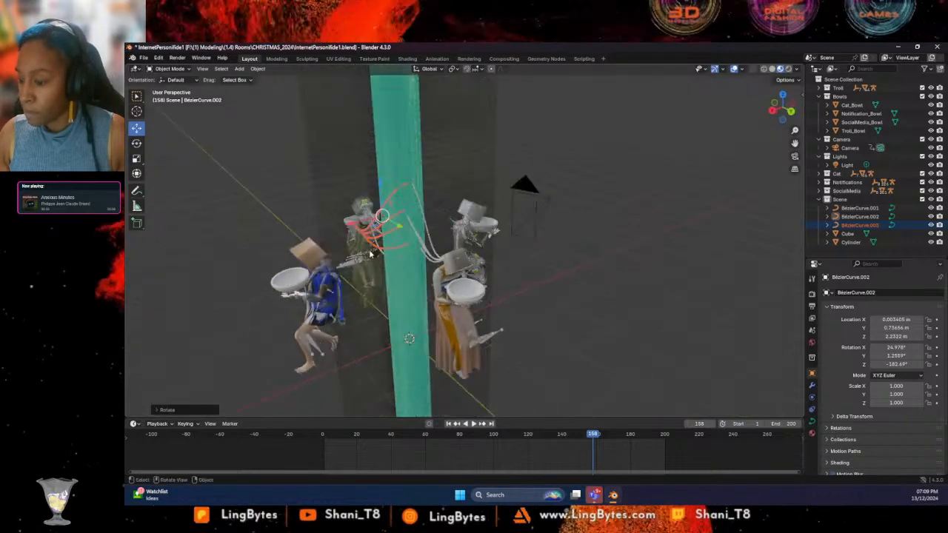
pyautogui.moveTo(394, 226); pyautogui.dragTo(370, 285)
pyautogui.moveTo(370, 285); pyautogui.dragTo(774, 285, button='middle')
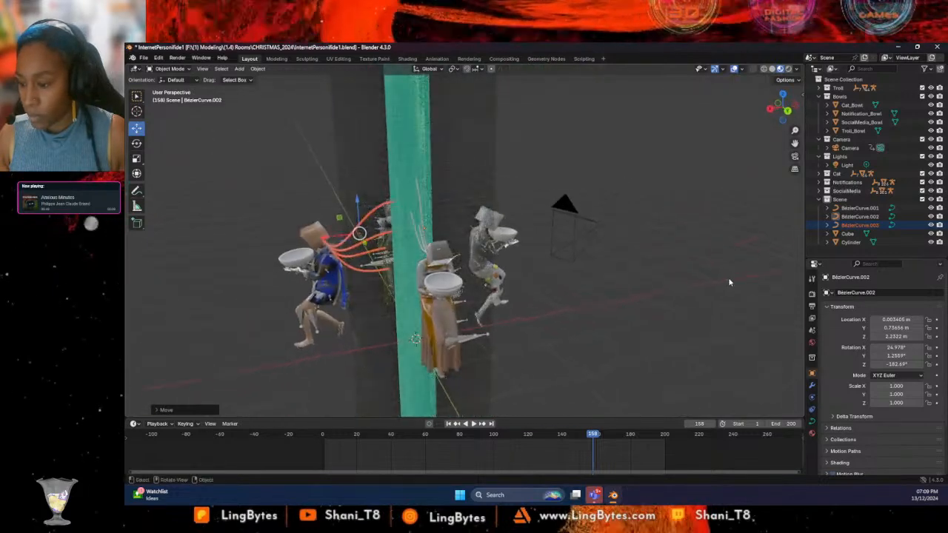
pyautogui.moveTo(327, 239); pyautogui.dragTo(330, 240)
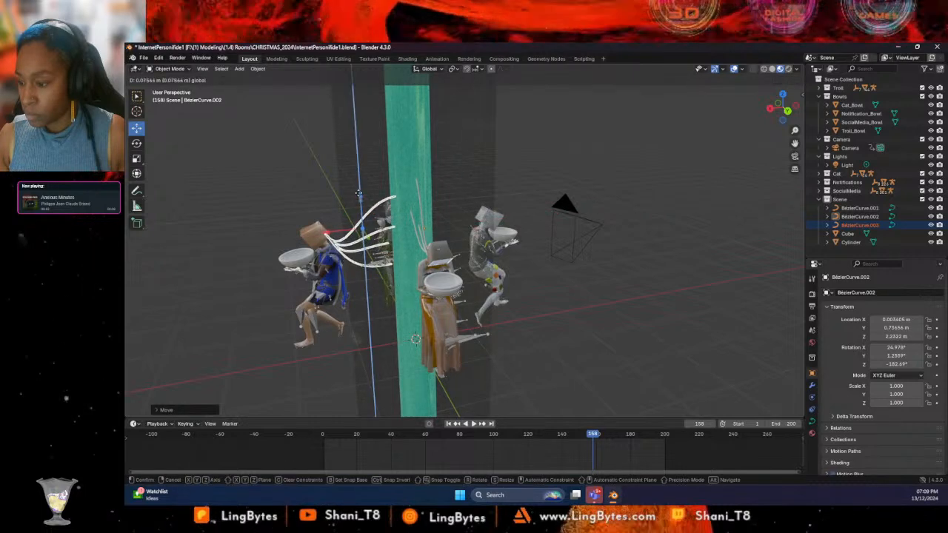
# Fine-tune the cable copy's position behind the blue figure's head, lowering it slightly and shifting it along X into the column
pyautogui.moveTo(360, 200); pyautogui.dragTo(445, 329, button='middle')
pyautogui.moveTo(452, 316); pyautogui.dragTo(393, 346)
pyautogui.moveTo(393, 347); pyautogui.dragTo(498, 309, button='middle')
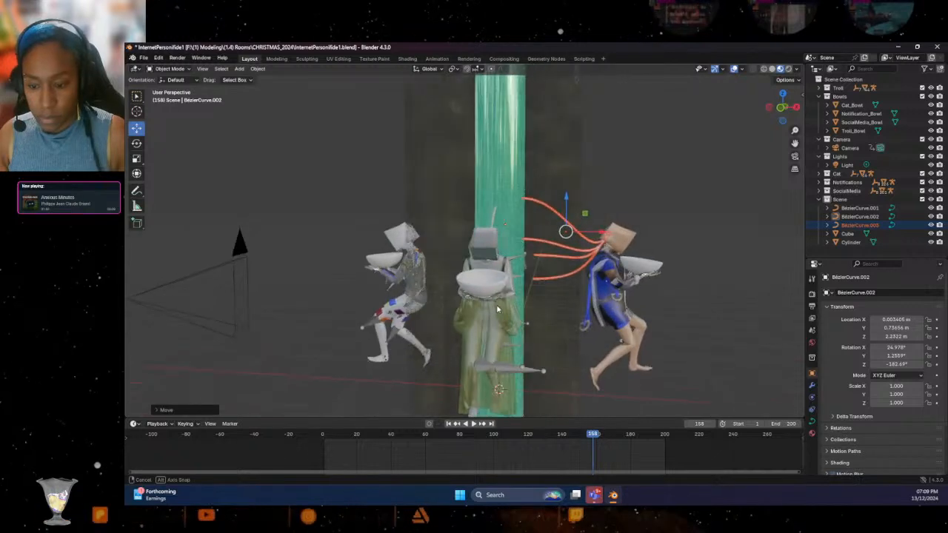
pyautogui.moveTo(567, 199); pyautogui.dragTo(567, 204)
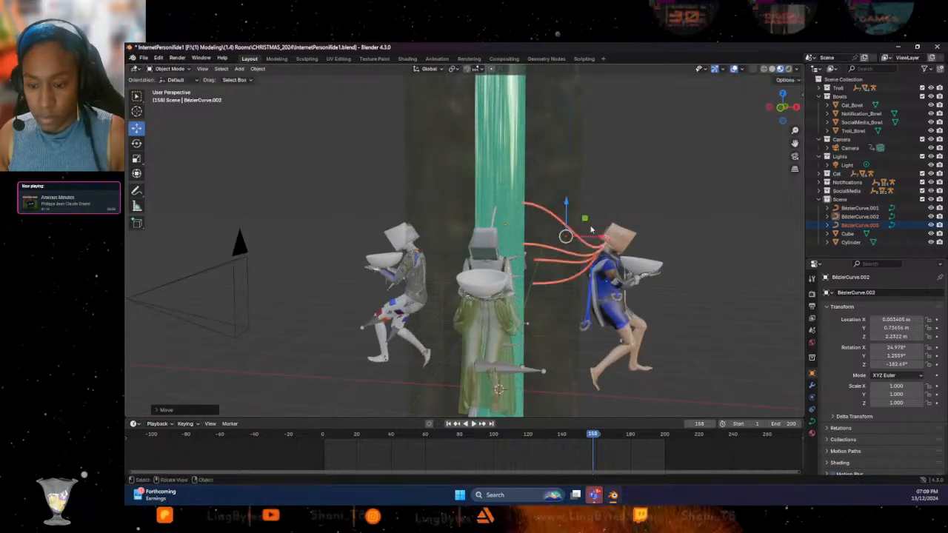
pyautogui.moveTo(598, 237); pyautogui.dragTo(592, 240)
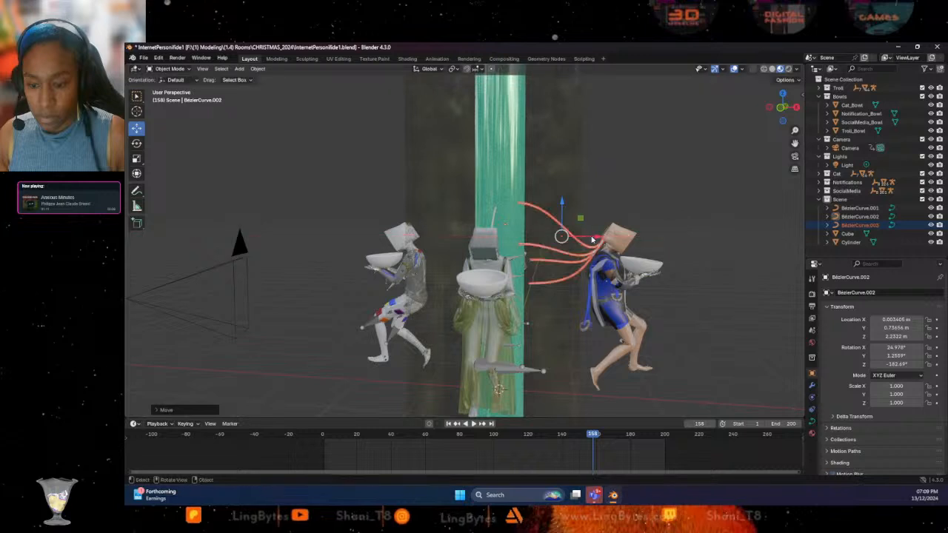
# In Edit Mode on the blue figure's cable, dissolve the column-end control point of the third strand from above
pyautogui.click(565, 264)
pyautogui.click(592, 253)
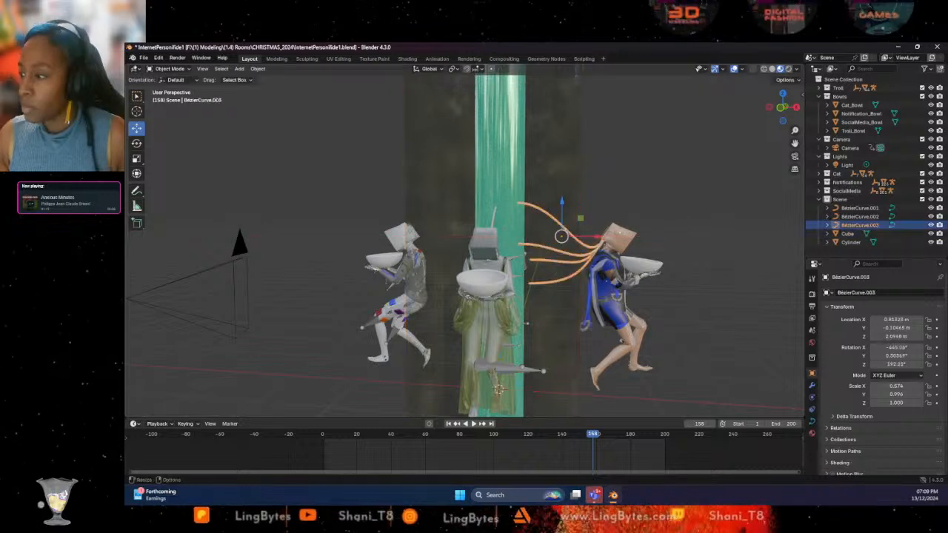
pyautogui.click(169, 87)
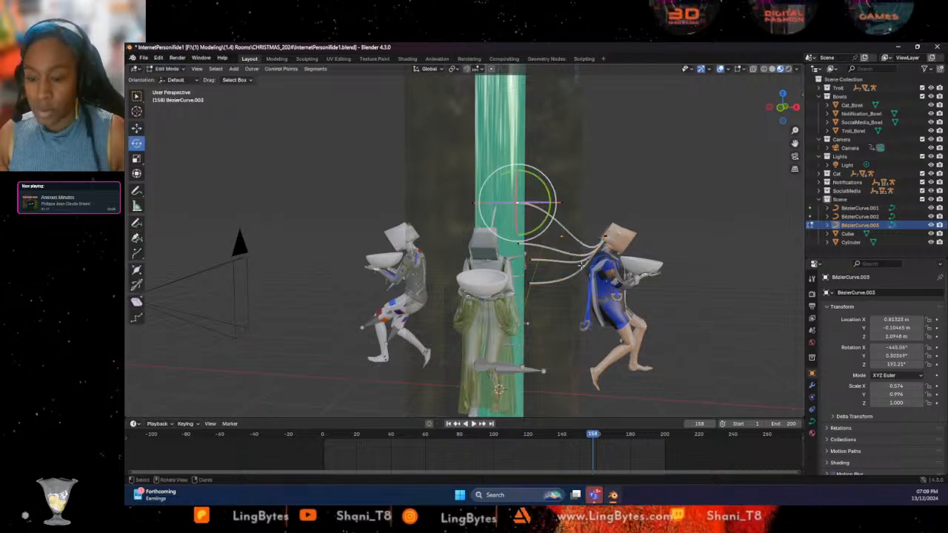
pyautogui.click(531, 260)
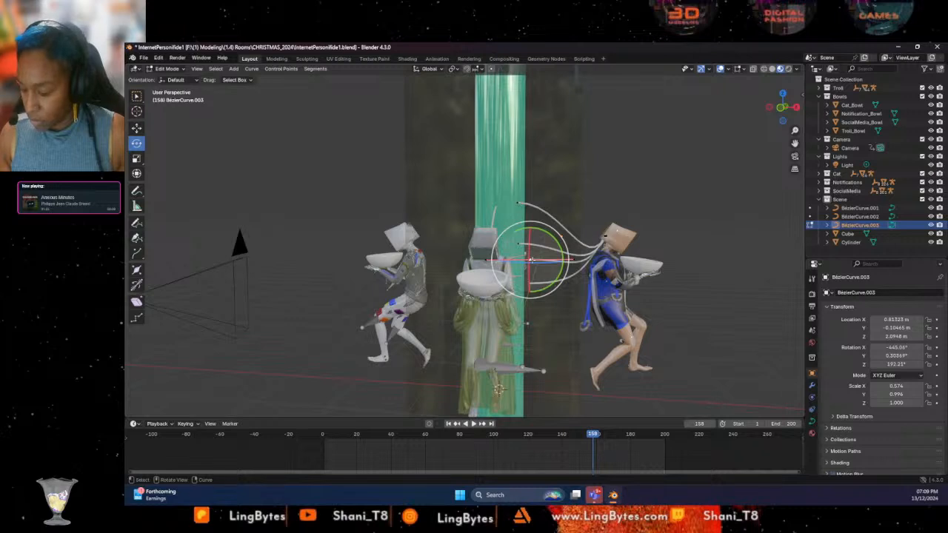
pyautogui.press('x')
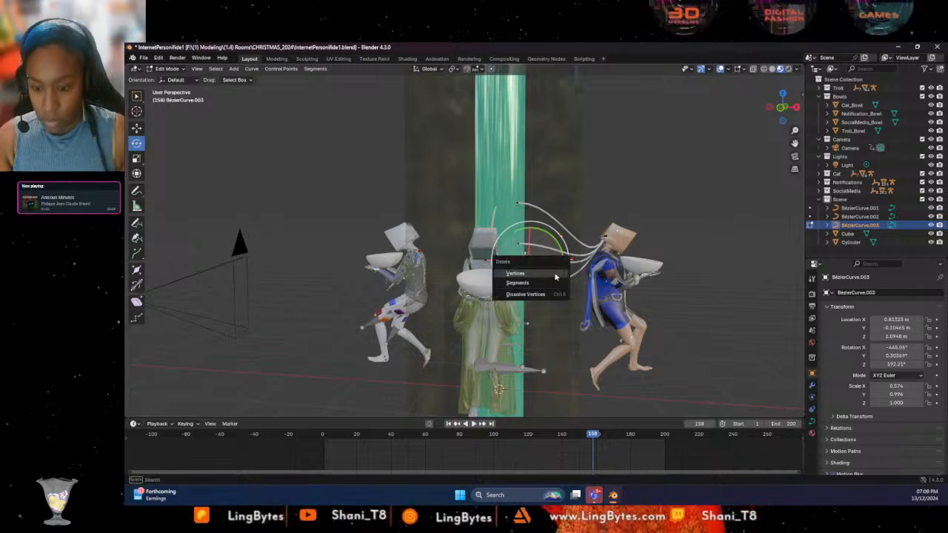
pyautogui.click(531, 284)
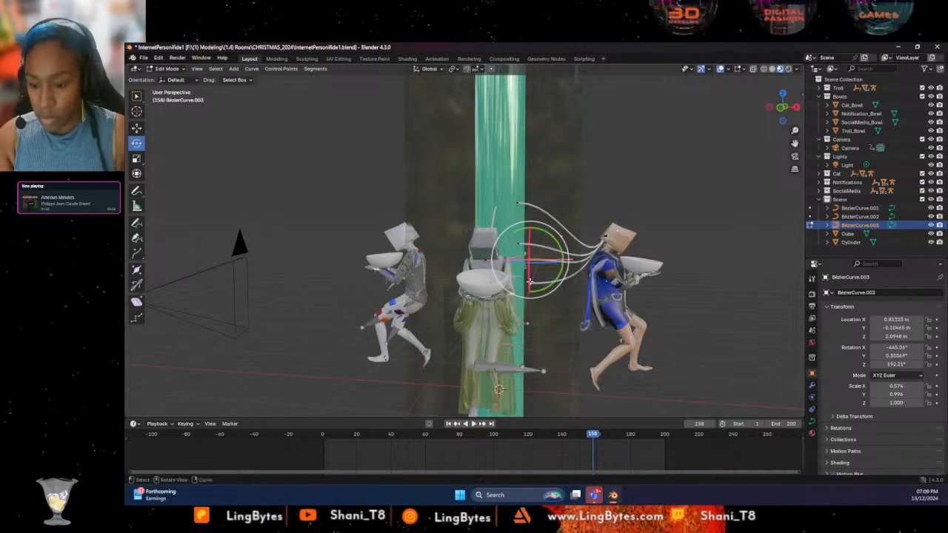
pyautogui.press('x')
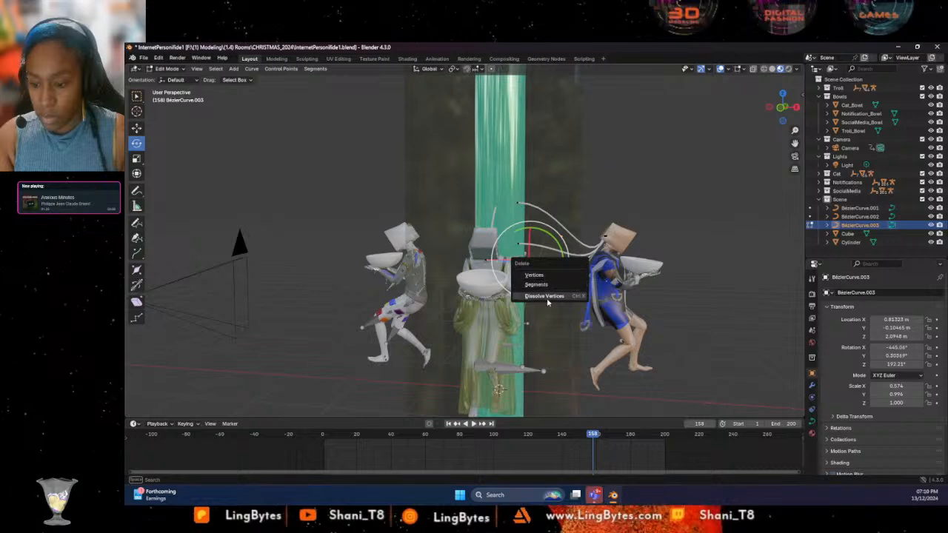
pyautogui.click(548, 297)
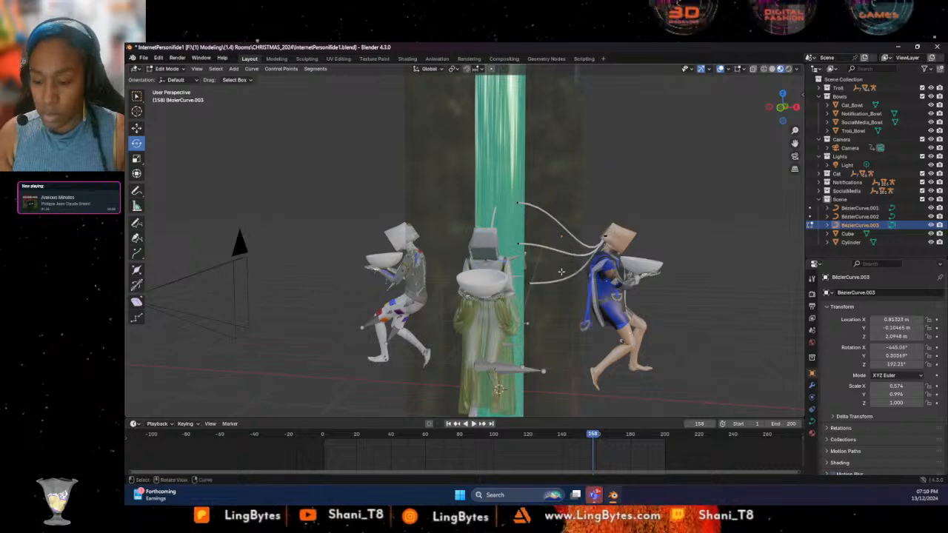
# Shift a head-end control point of the blue figure's cable up and back down inside the box head, and dissolve that point
pyautogui.moveTo(561, 272); pyautogui.dragTo(565, 303, button='middle')
pyautogui.scroll(2, 622, 282)
pyautogui.scroll(4, 622, 283)
pyautogui.moveTo(622, 283); pyautogui.dragTo(298, 200, button='middle')
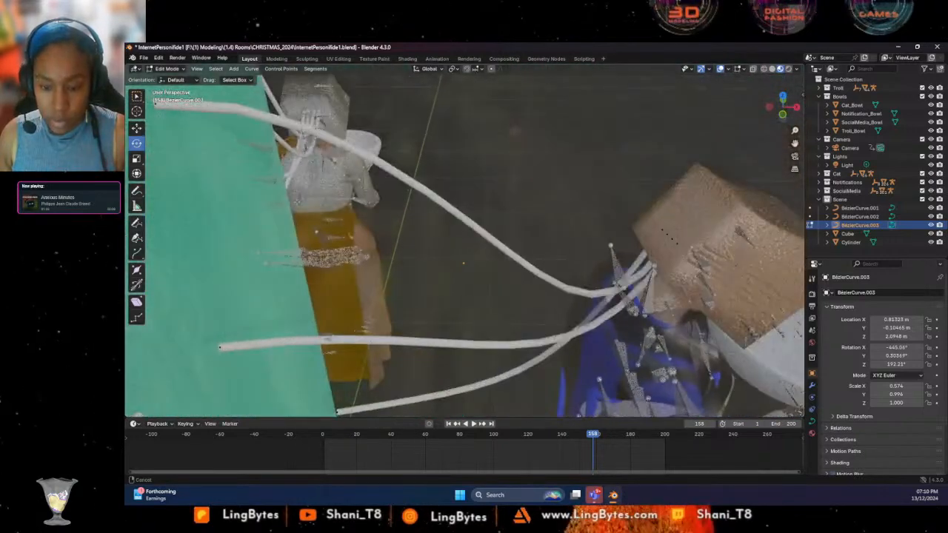
pyautogui.click(671, 238)
pyautogui.press('s')
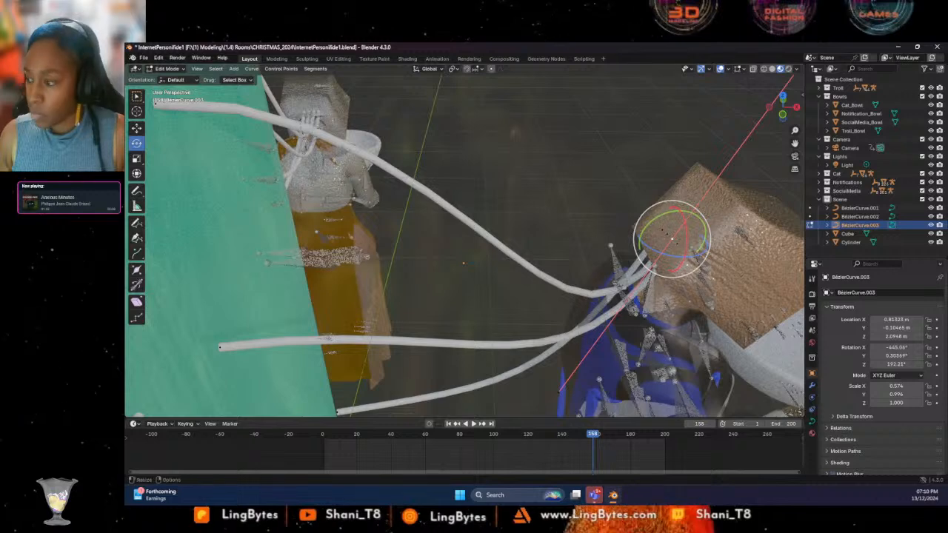
pyautogui.click(136, 128)
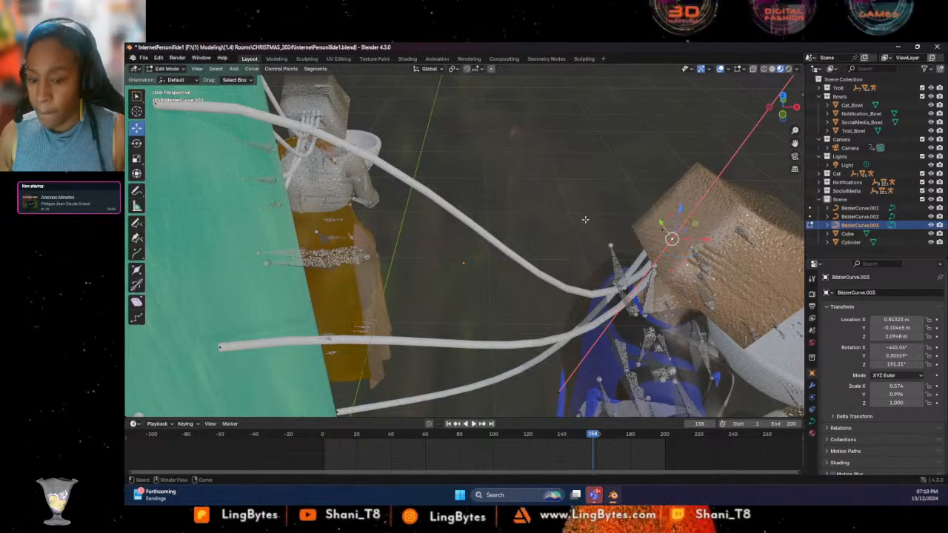
pyautogui.moveTo(681, 210); pyautogui.dragTo(665, 190)
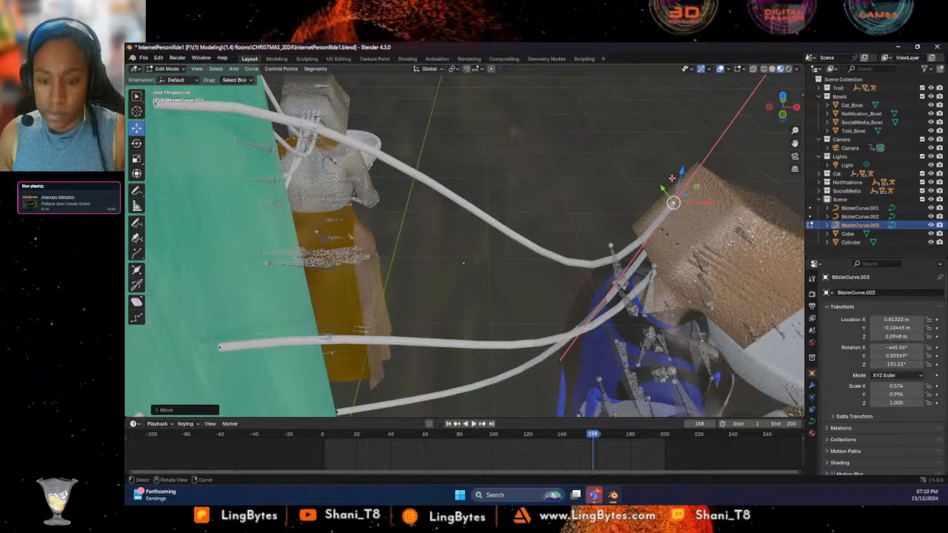
pyautogui.moveTo(679, 177); pyautogui.dragTo(698, 282)
pyautogui.press('x')
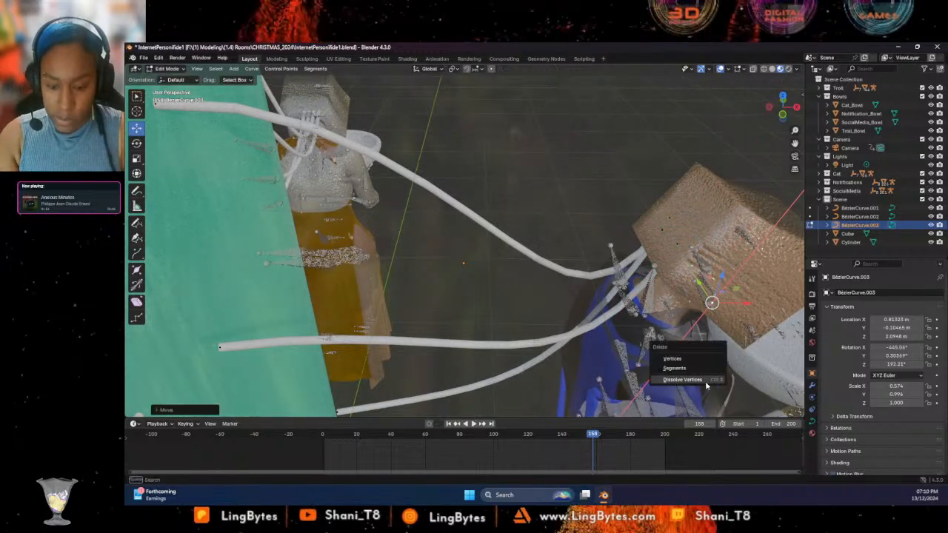
pyautogui.click(695, 381)
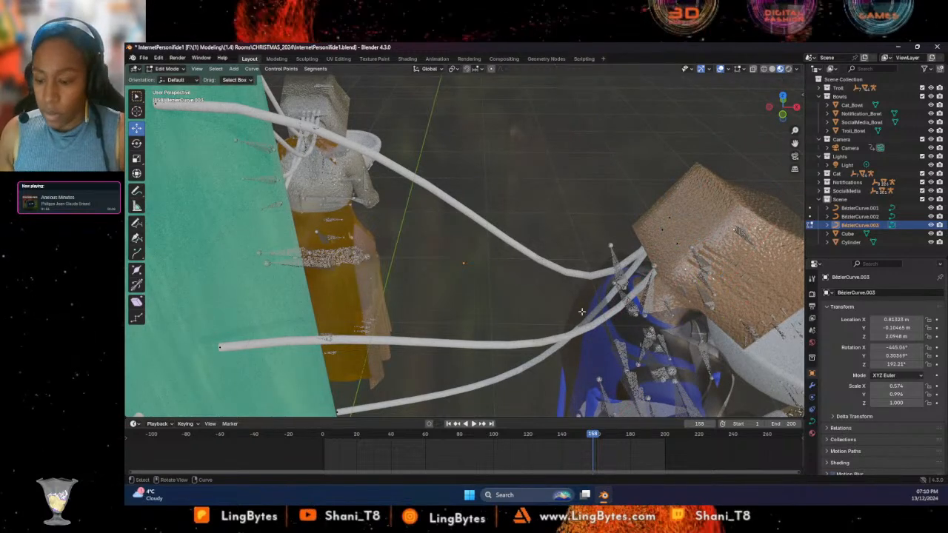
pyautogui.moveTo(238, 346); pyautogui.dragTo(427, 321, button='middle')
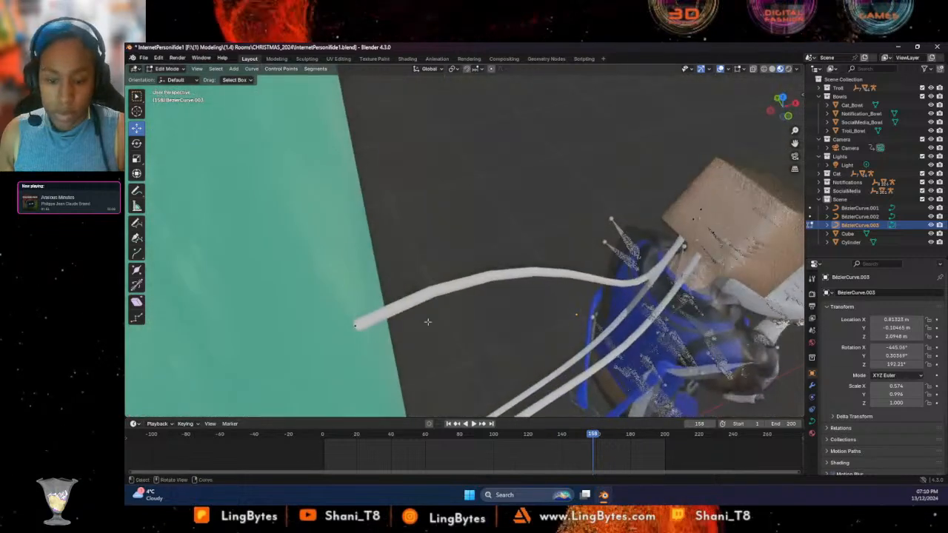
# Shift the head-end control point of the blue figure's second-lowest strand slightly along Y and dissolve that point
pyautogui.click(692, 218)
pyautogui.press('g')
pyautogui.press('y')
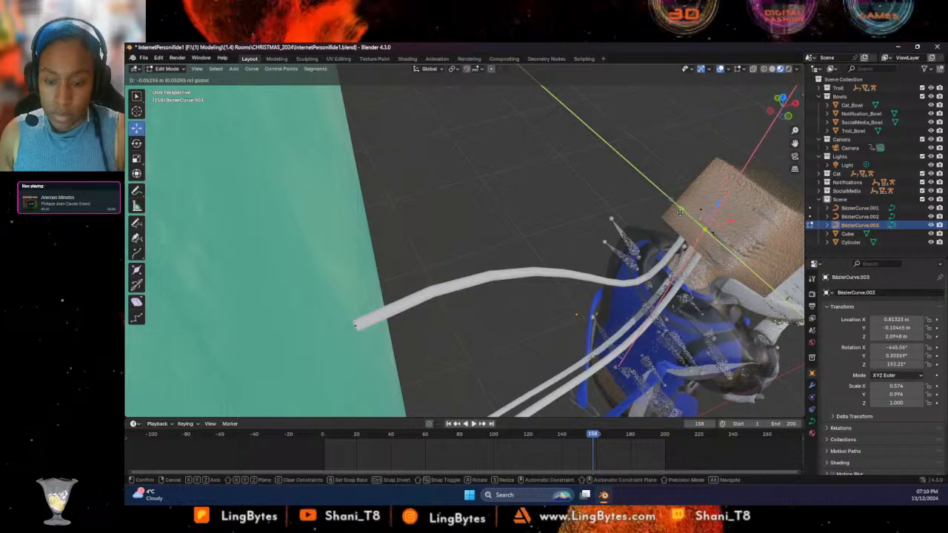
pyautogui.click(679, 212)
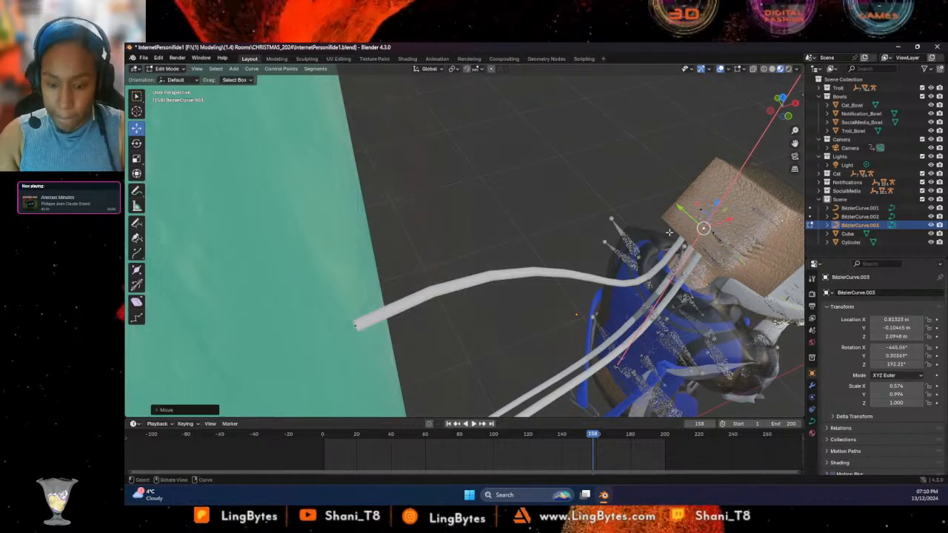
pyautogui.press('x')
pyautogui.press('x')
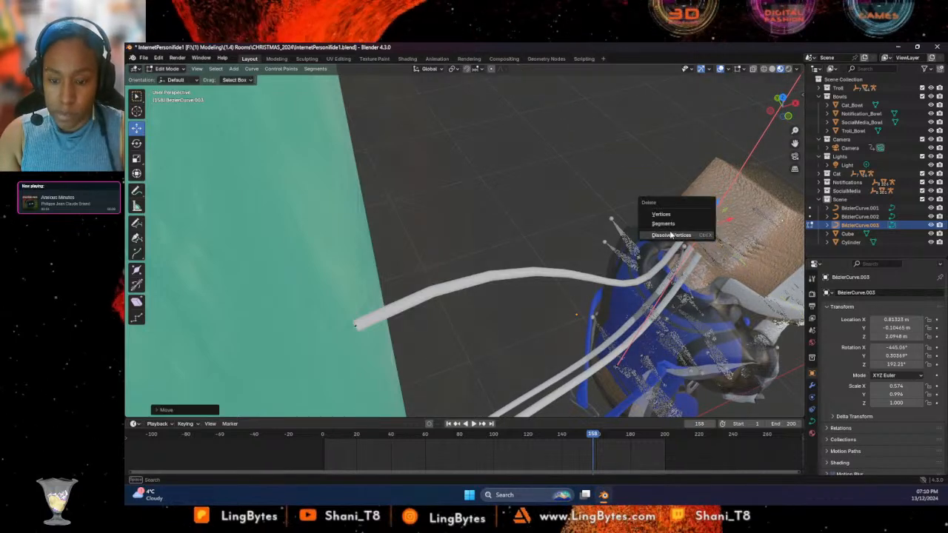
pyautogui.click(670, 235)
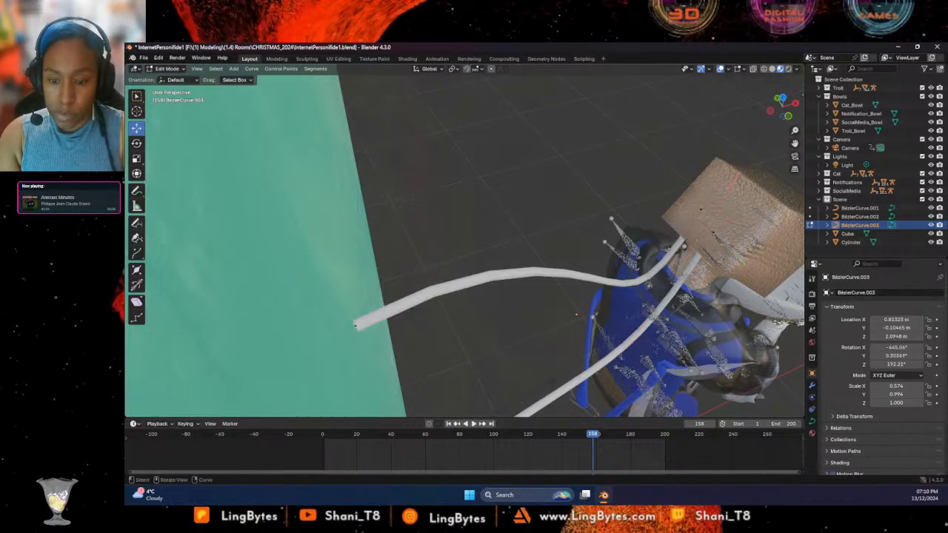
# Delete the leftover loose control point beside the column in the blue figure's cable
pyautogui.moveTo(671, 235); pyautogui.dragTo(339, 376, button='middle')
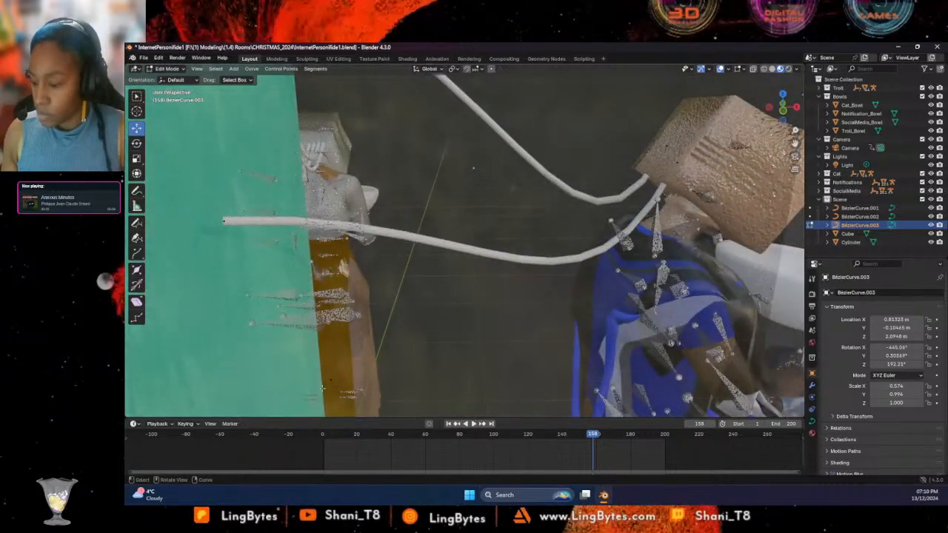
pyautogui.click(330, 380)
pyautogui.press('x')
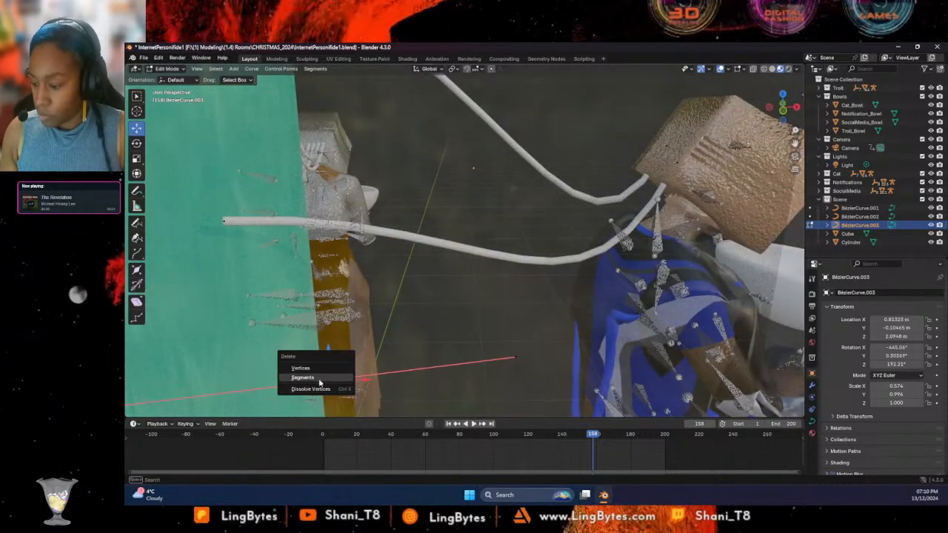
pyautogui.click(320, 379)
# Lower the column end of the blue figure's lower strand along Z, far down the green column
pyautogui.moveTo(319, 379); pyautogui.dragTo(406, 326, button='middle')
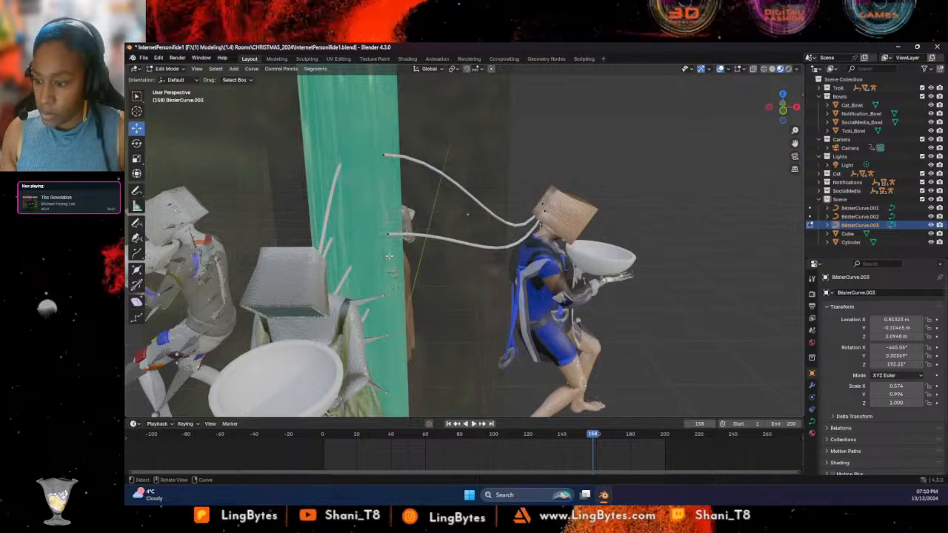
pyautogui.moveTo(384, 200); pyautogui.dragTo(387, 321)
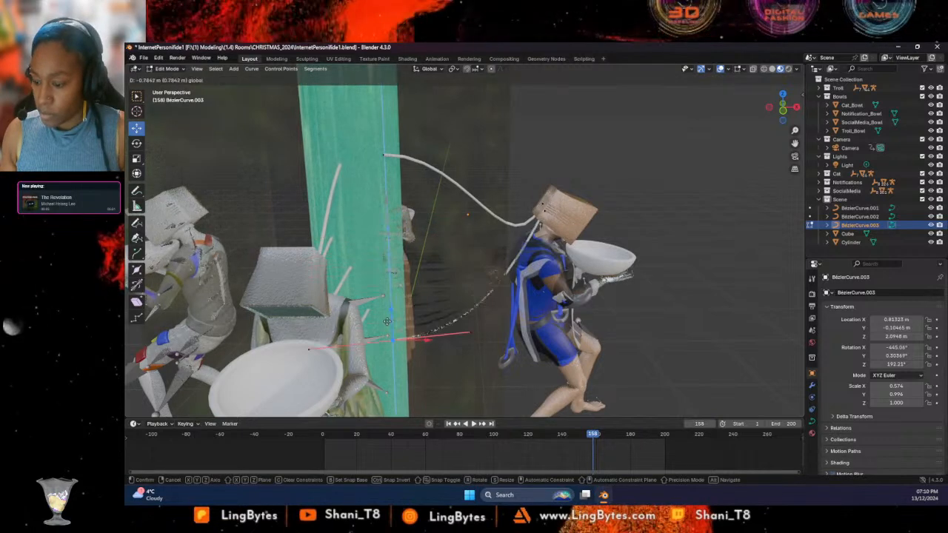
pyautogui.moveTo(391, 366); pyautogui.dragTo(392, 368)
pyautogui.moveTo(393, 370); pyautogui.dragTo(369, 328, button='middle')
pyautogui.moveTo(384, 312)
pyautogui.mouseDown()
pyautogui.moveTo(419, 295)
pyautogui.moveTo(376, 310)
pyautogui.mouseUp()
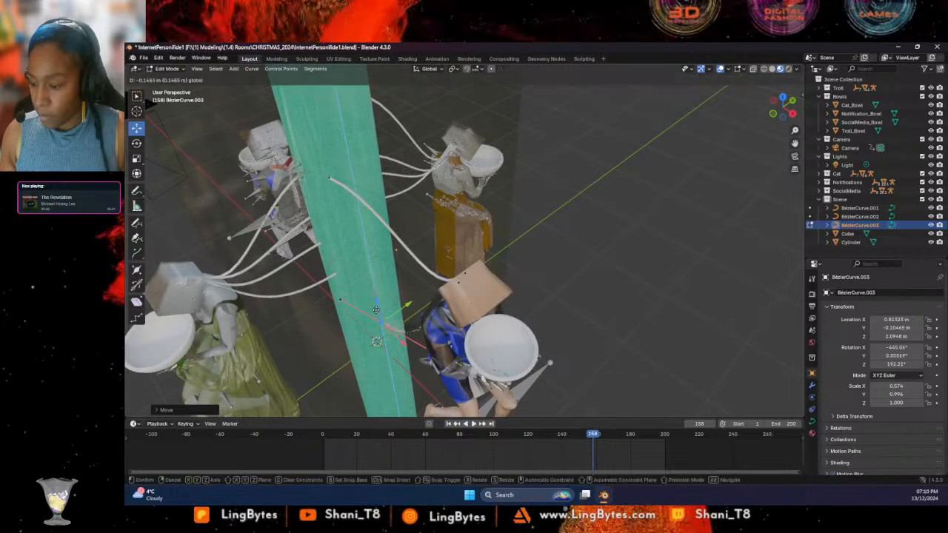
pyautogui.click(375, 315)
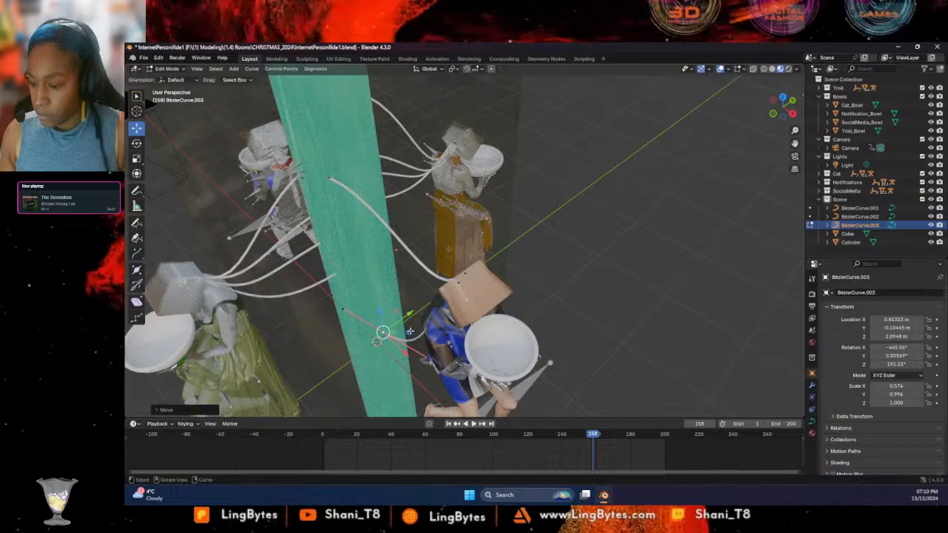
# Reshape the blue figure's lower strand by raising its column-side and head-side curve handles along Z
pyautogui.moveTo(375, 315); pyautogui.dragTo(449, 385, button='middle')
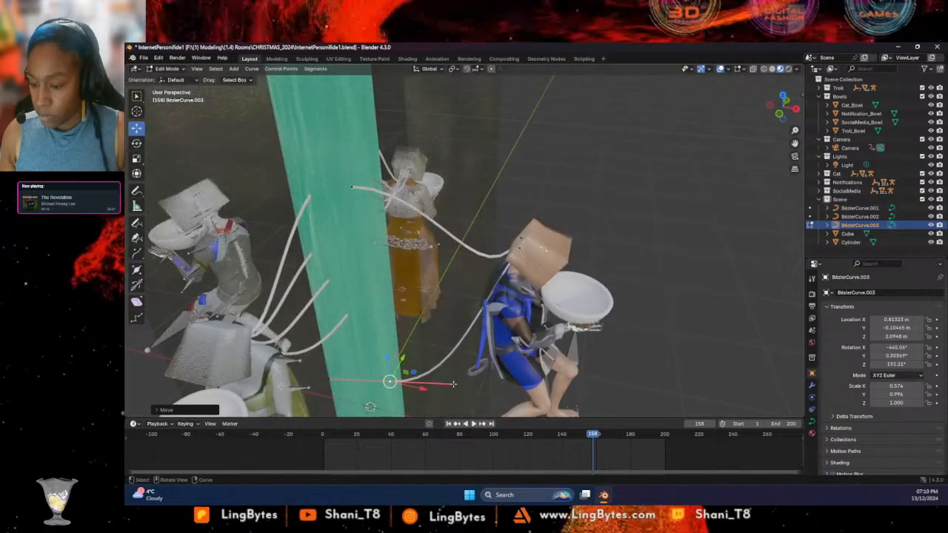
pyautogui.click(449, 384)
pyautogui.press('g')
pyautogui.press('z')
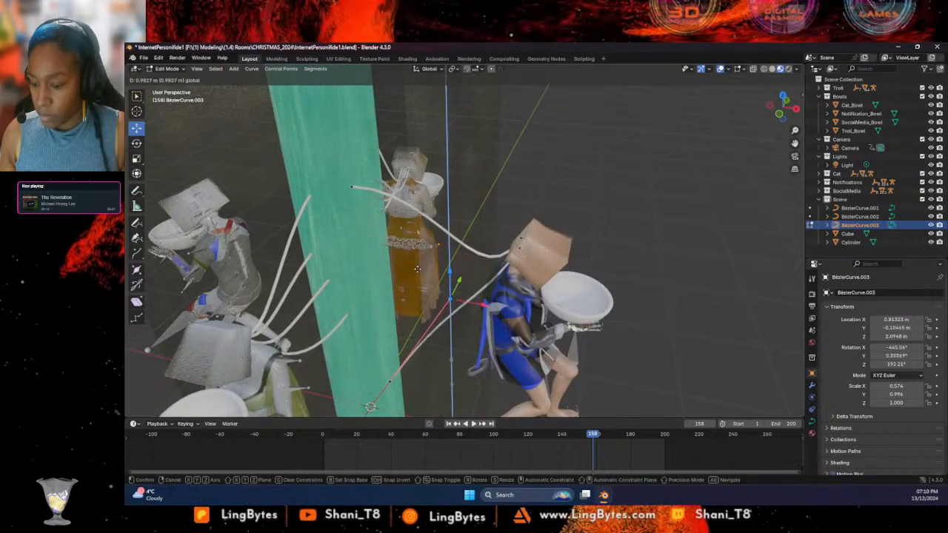
pyautogui.click(506, 271)
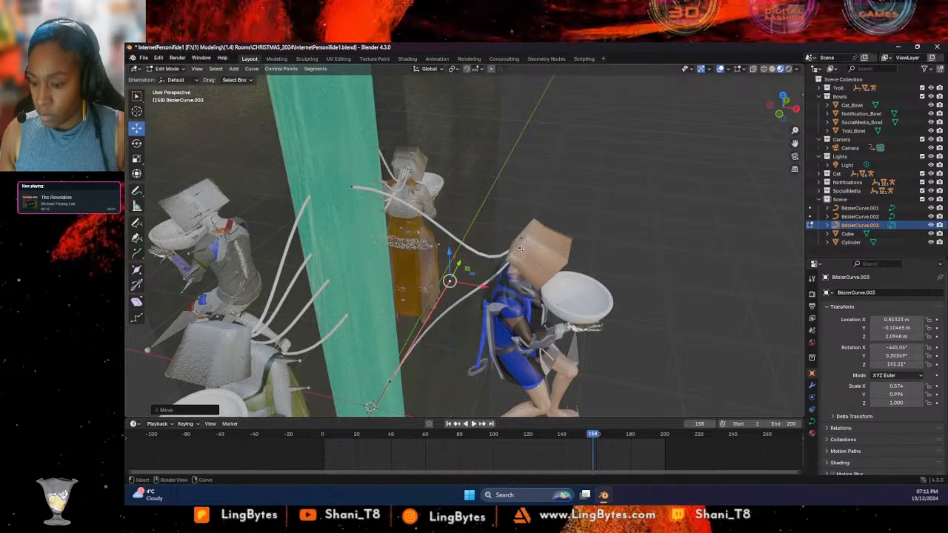
pyautogui.click(521, 250)
pyautogui.click(477, 306)
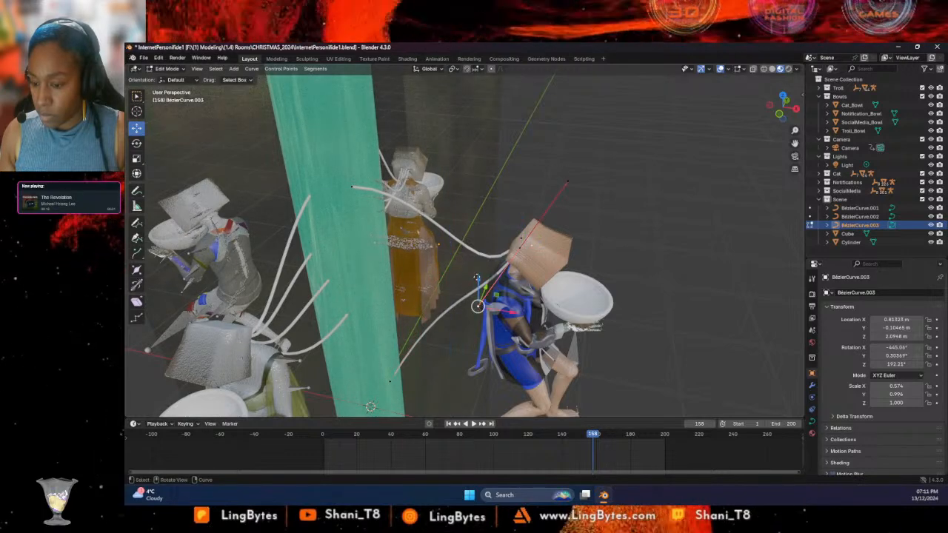
pyautogui.moveTo(478, 306); pyautogui.dragTo(478, 274)
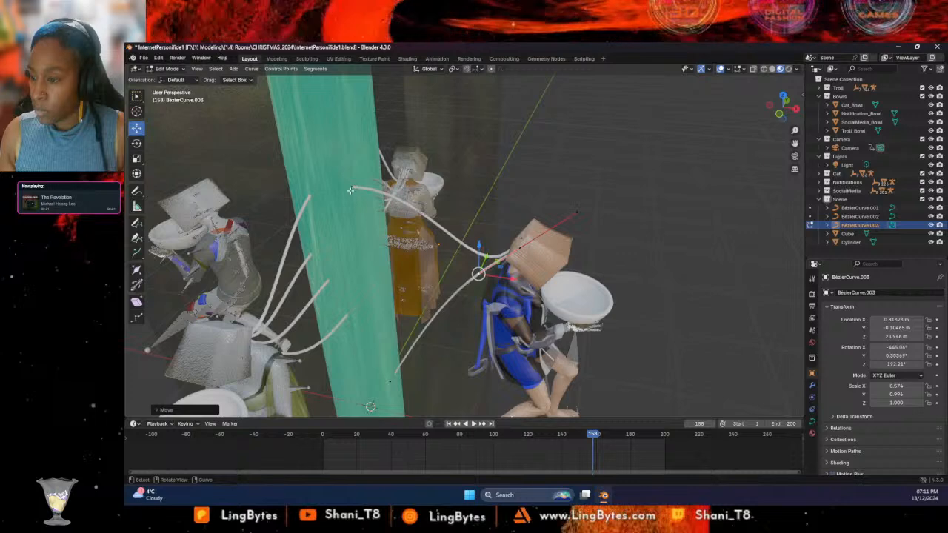
# Adjust the height of the blue figure's upper strand at its column end along Z and nudge that end horizontally within the column
pyautogui.scroll(-7, 351, 190)
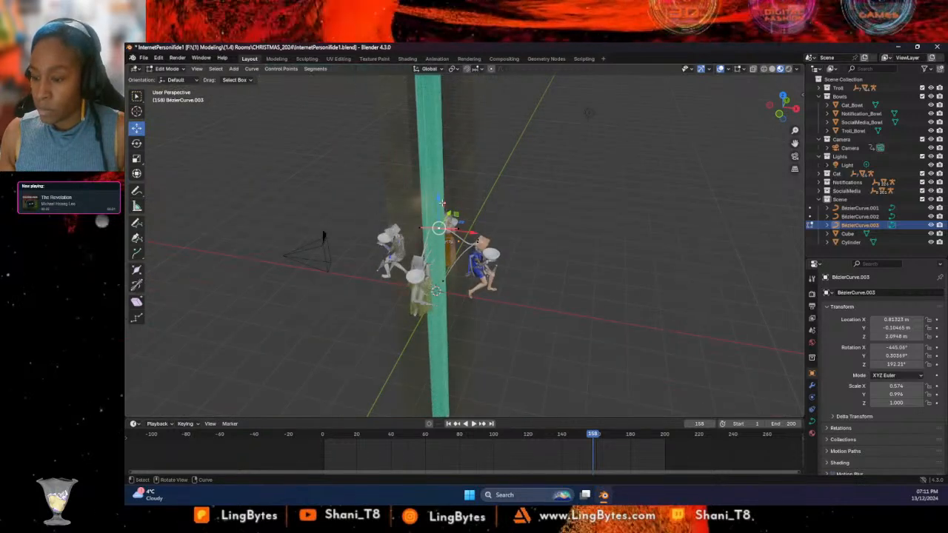
pyautogui.press('g')
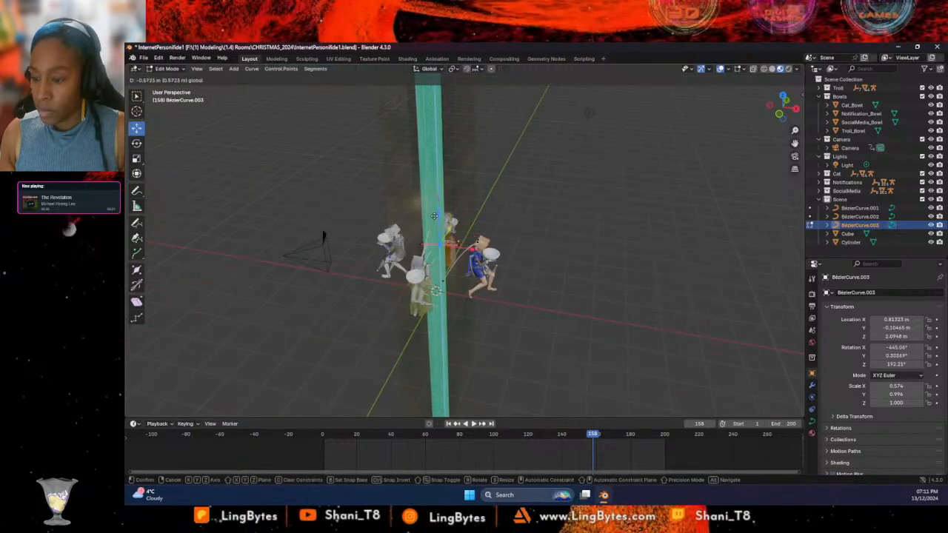
pyautogui.click(434, 216)
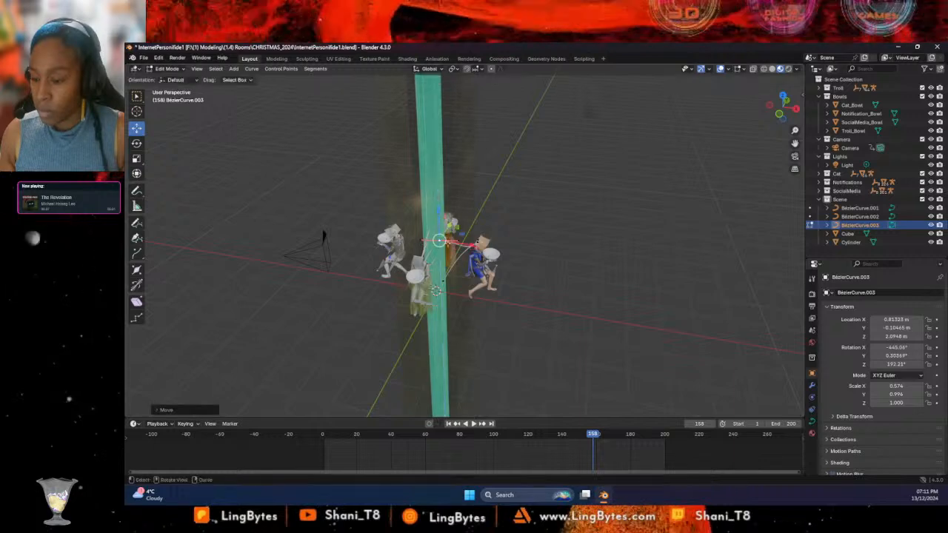
pyautogui.moveTo(447, 243); pyautogui.dragTo(388, 313, button='middle')
pyautogui.moveTo(467, 221); pyautogui.dragTo(474, 220)
pyautogui.moveTo(473, 219); pyautogui.dragTo(393, 253, button='middle')
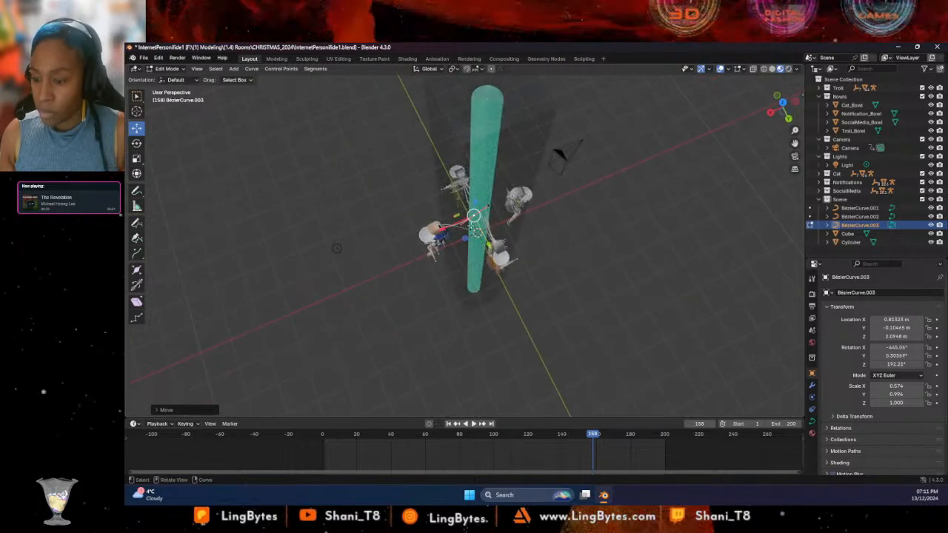
pyautogui.moveTo(460, 282); pyautogui.dragTo(645, 224, button='middle')
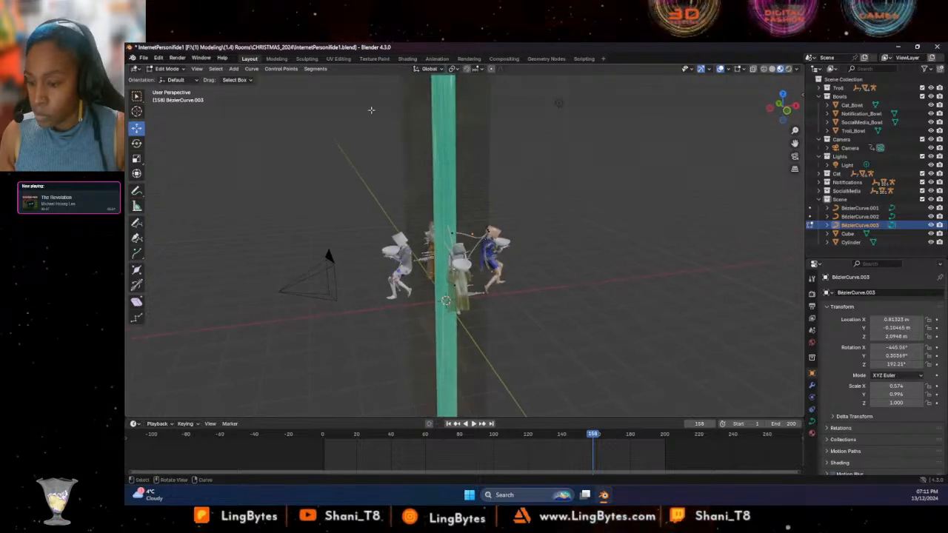
# In Object Mode, paste a new cable copy, rotate it about Z and move it toward the white figure's head
pyautogui.click(167, 69)
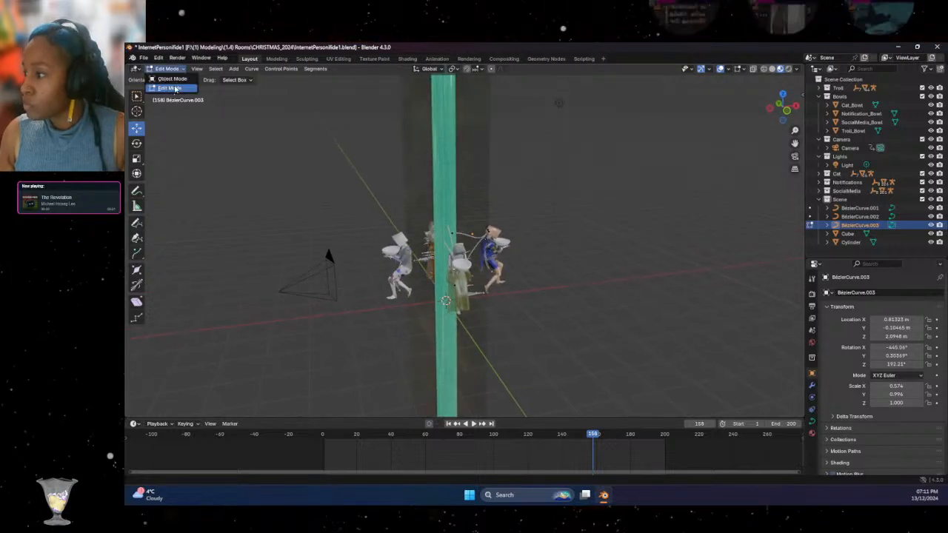
pyautogui.click(177, 79)
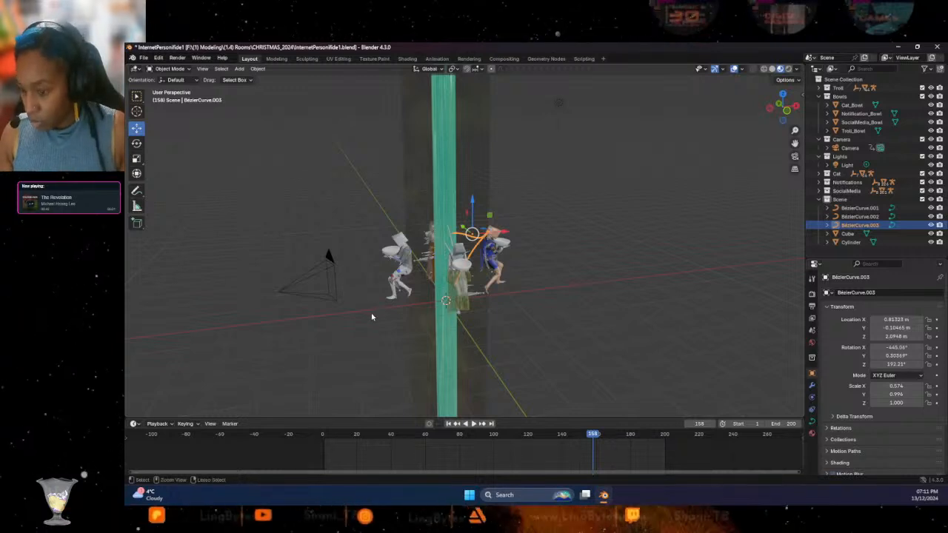
pyautogui.hotkey('ctrl', 'v')
pyautogui.click(136, 143)
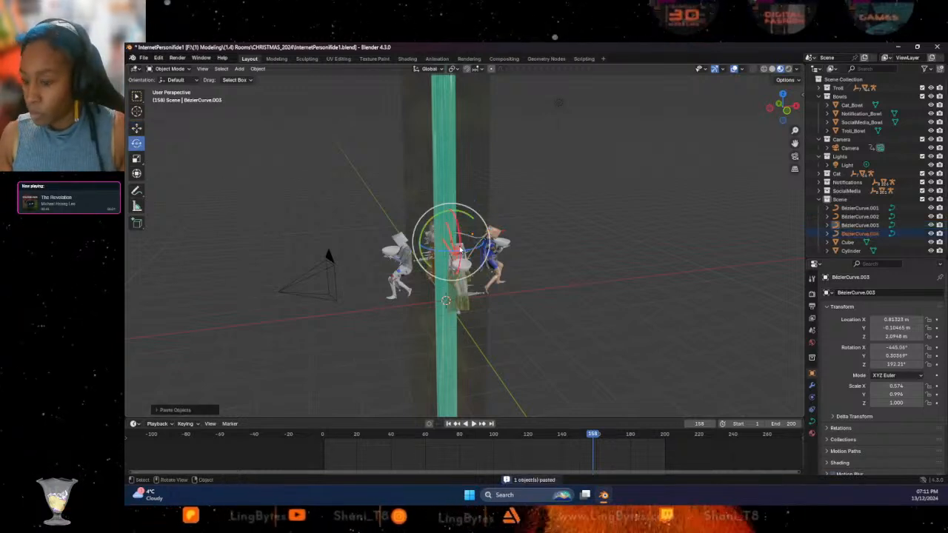
pyautogui.moveTo(466, 254)
pyautogui.mouseDown()
pyautogui.moveTo(457, 233)
pyautogui.moveTo(460, 245)
pyautogui.mouseUp()
pyautogui.click(136, 127)
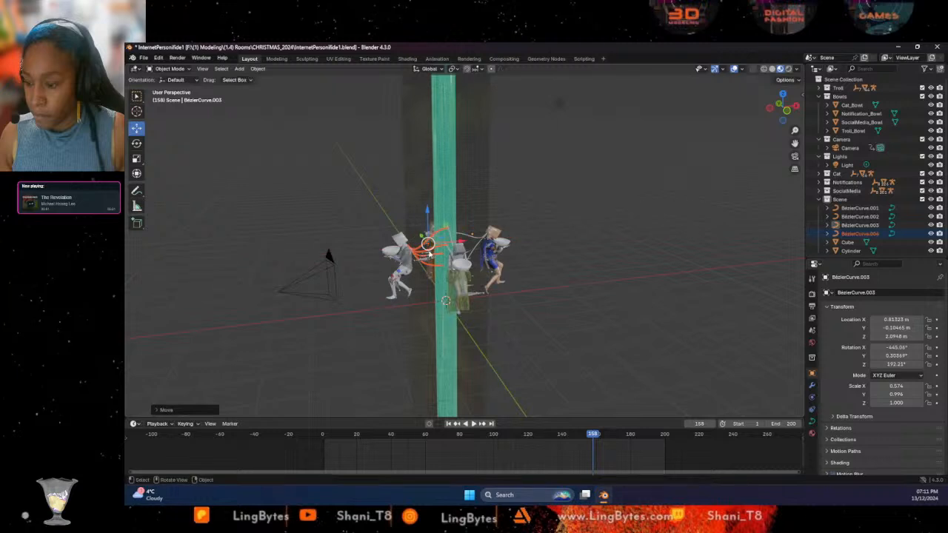
# Align the new cable copy along Y between the white figure and the column, and shift it slightly along X
pyautogui.moveTo(431, 273); pyautogui.dragTo(477, 340, button='middle')
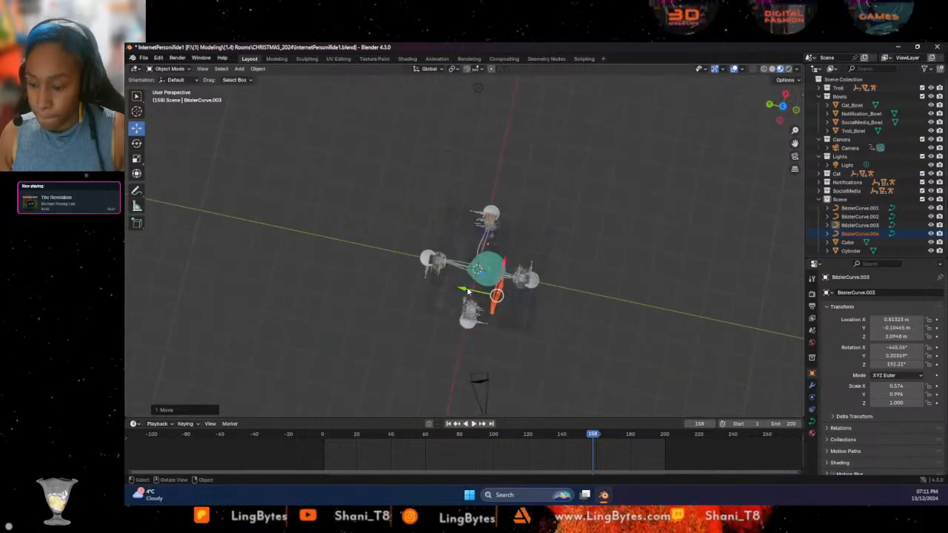
pyautogui.moveTo(468, 291); pyautogui.dragTo(443, 288)
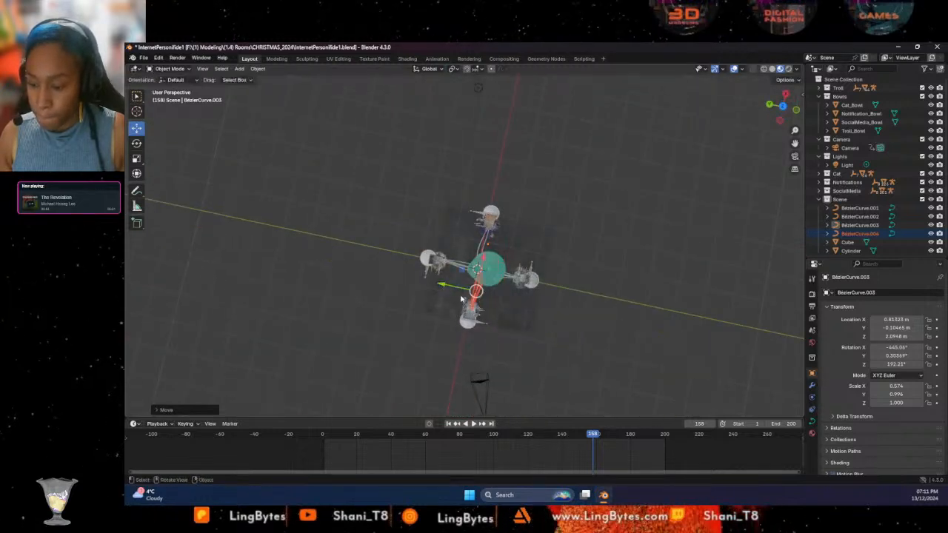
pyautogui.moveTo(480, 299); pyautogui.dragTo(425, 227, button='middle')
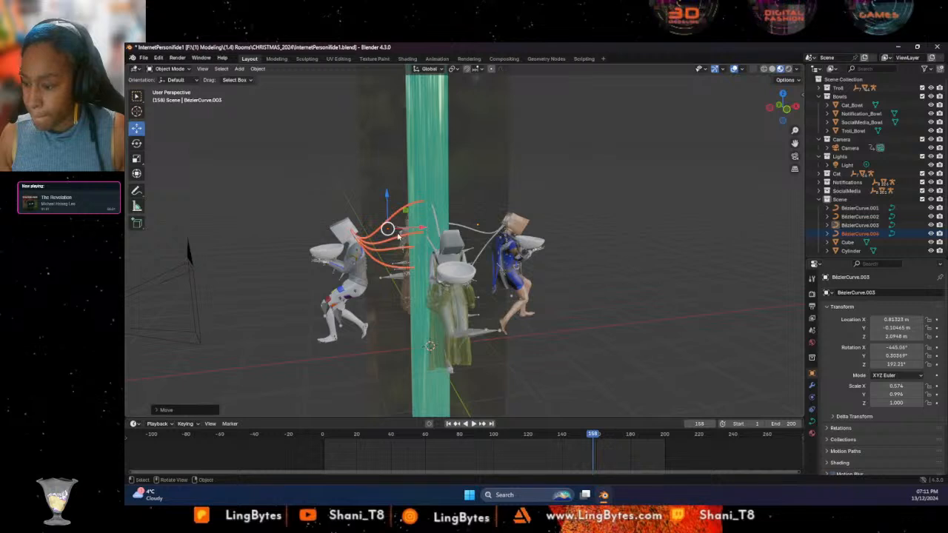
pyautogui.press('g')
pyautogui.press('x')
pyautogui.click(419, 230)
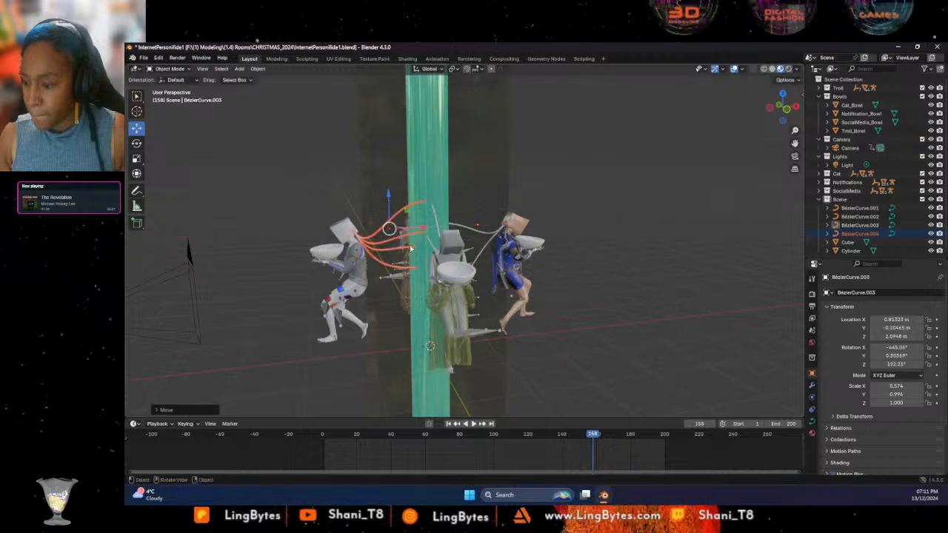
# Enter Edit Mode on the white figure's cable and lower the column end of its lowest strand along Z to near the figure's feet
pyautogui.click(360, 370)
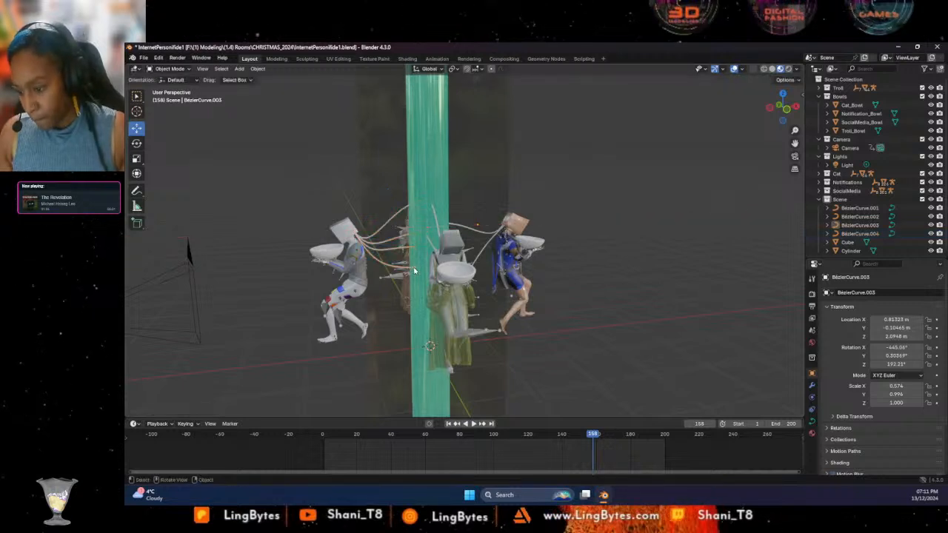
pyautogui.click(414, 269)
pyautogui.click(260, 279)
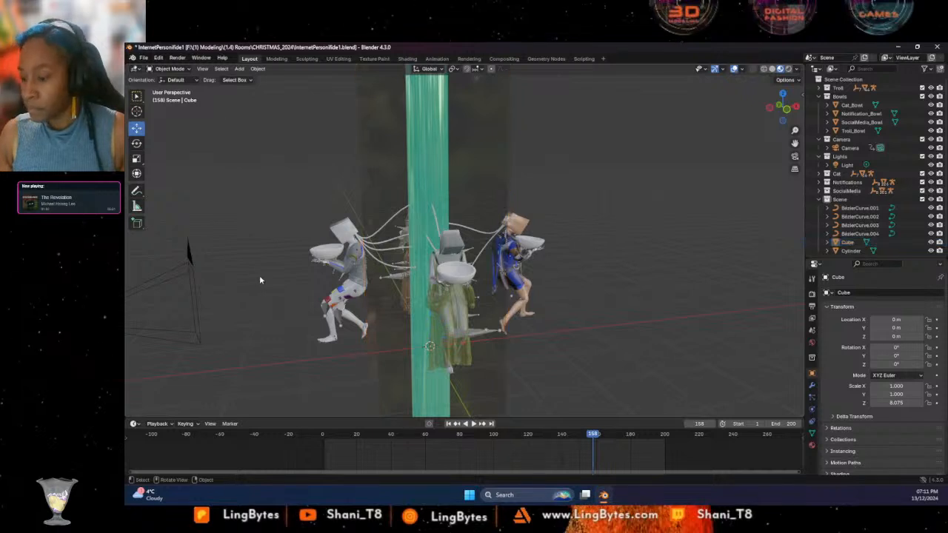
pyautogui.click(362, 239)
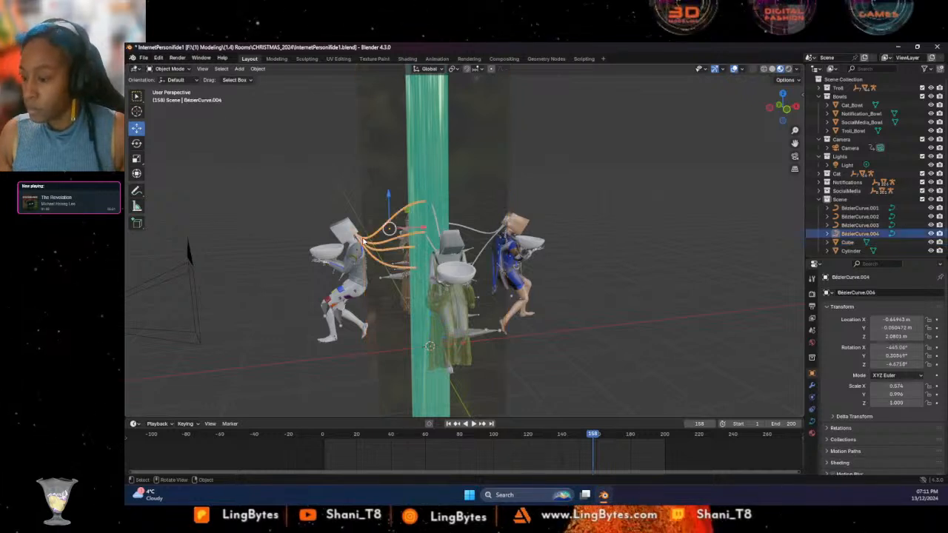
pyautogui.click(170, 69)
pyautogui.click(172, 88)
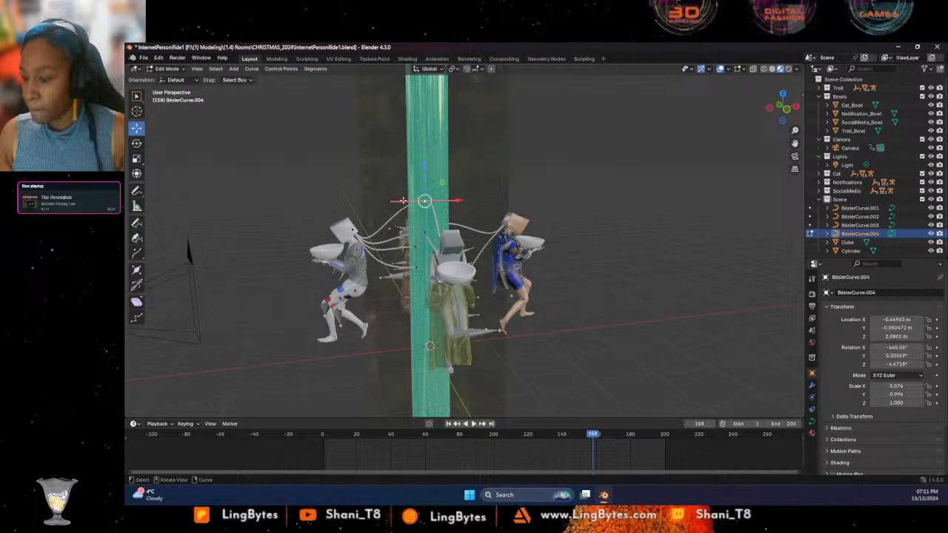
pyautogui.press('g')
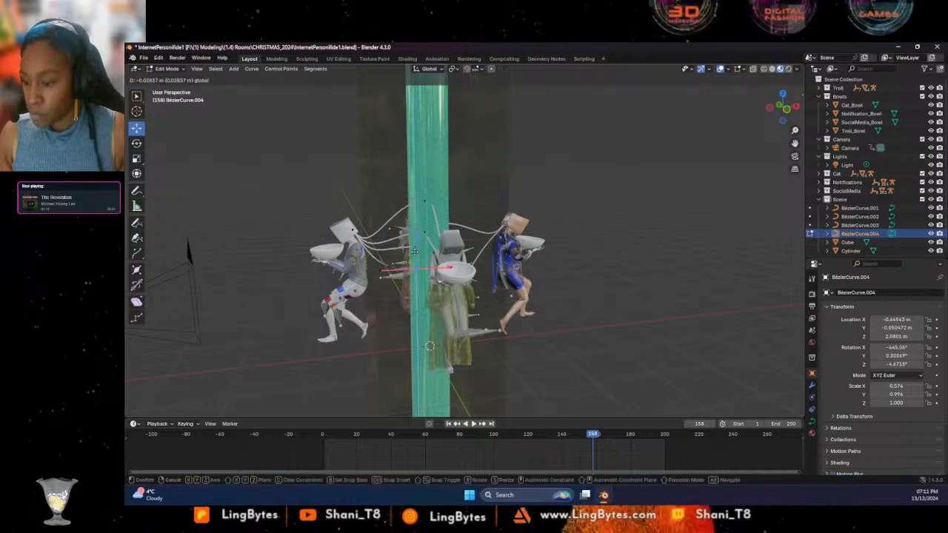
pyautogui.click(400, 302)
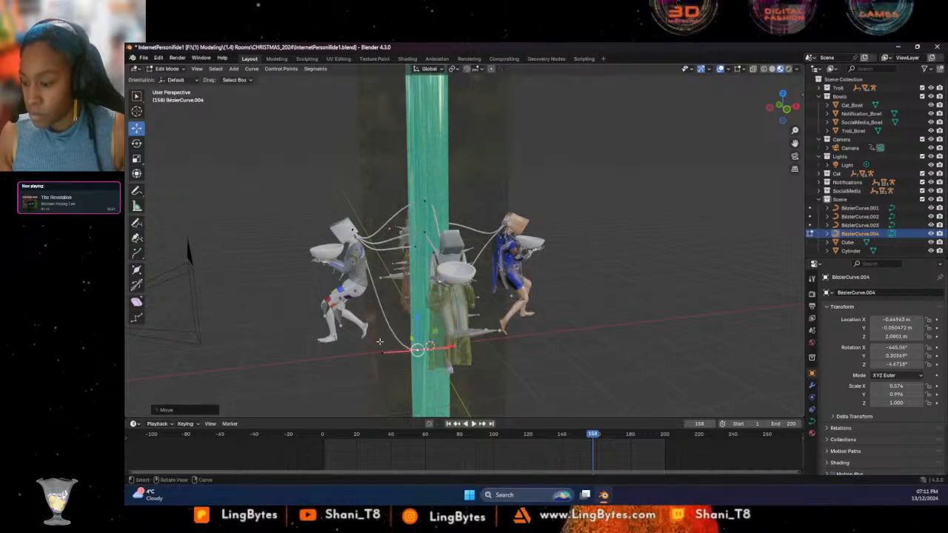
# Bend the white figure's lowest strand outward by moving its head-side curve handle along X toward the column
pyautogui.click(354, 230)
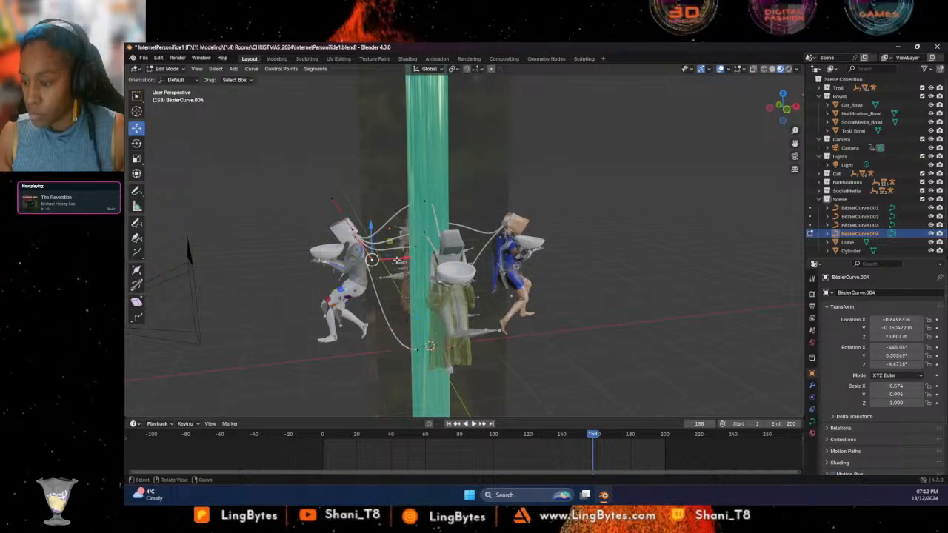
pyautogui.press('g')
pyautogui.press('x')
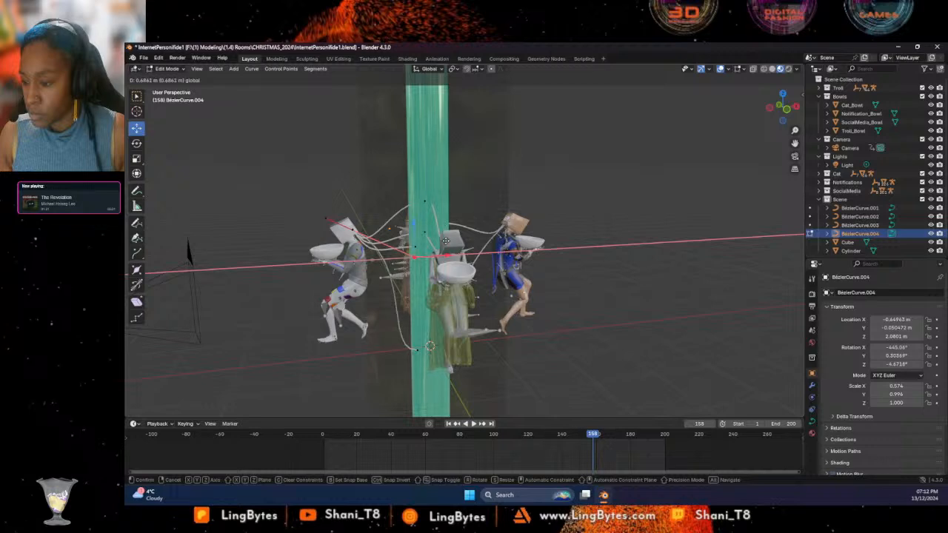
# Raise the column end of one of the white figure's middle strands along Z to well above the figures' heads
pyautogui.click(417, 247)
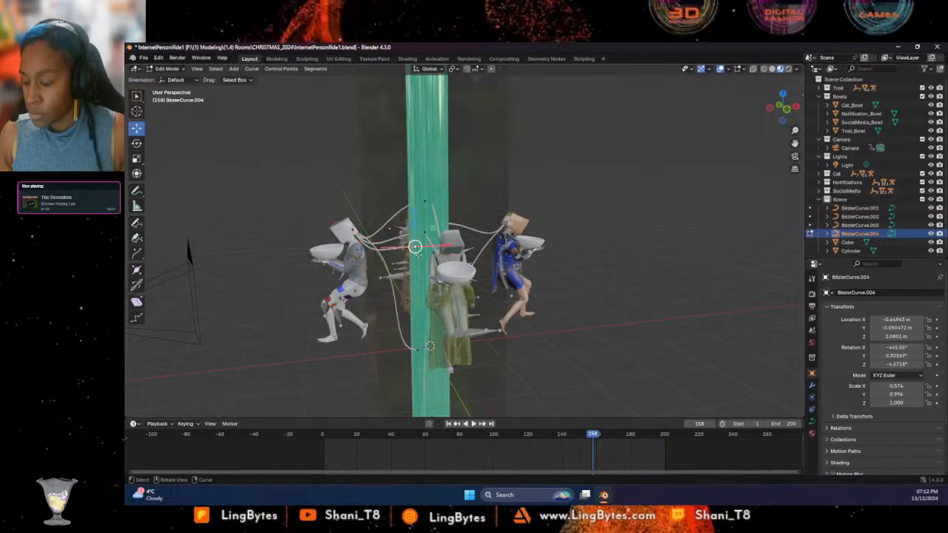
pyautogui.moveTo(417, 246); pyautogui.dragTo(348, 278, button='middle')
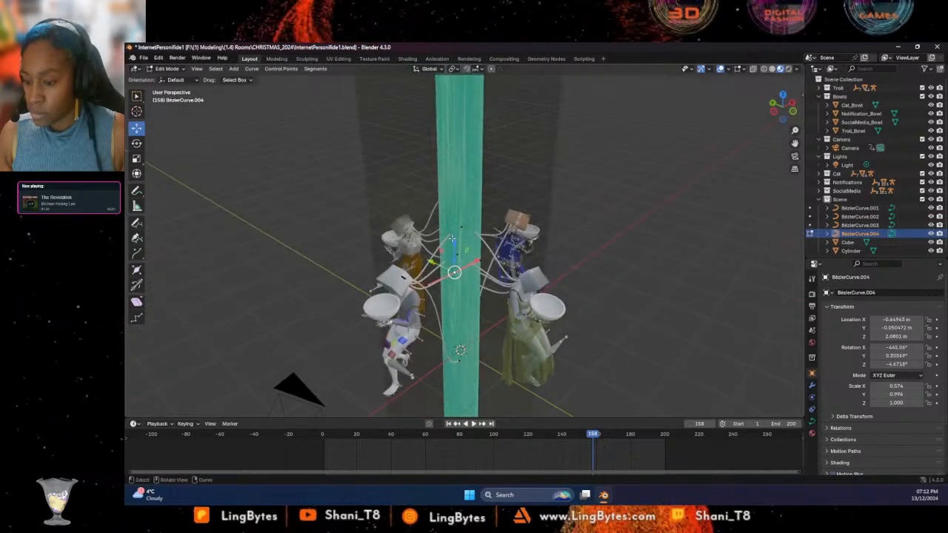
pyautogui.press('g')
pyautogui.press('x')
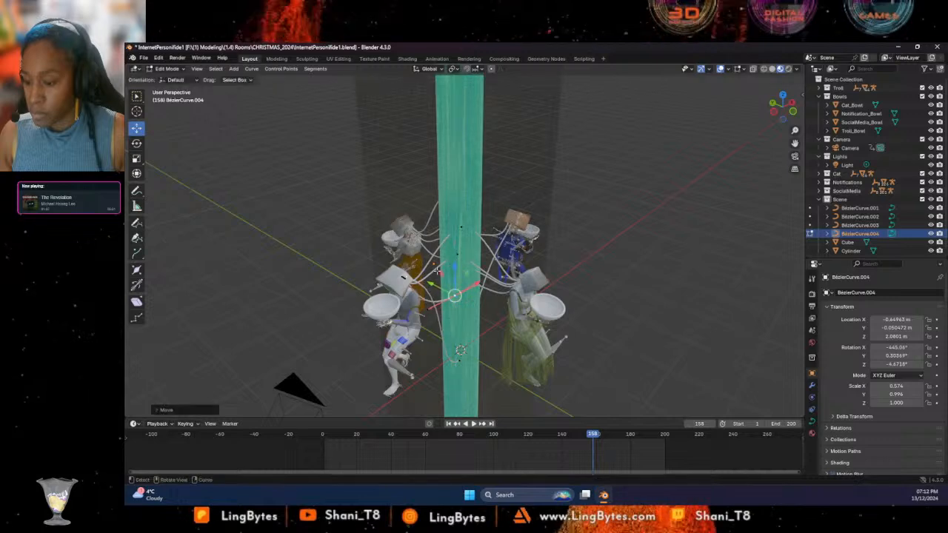
pyautogui.click(457, 240)
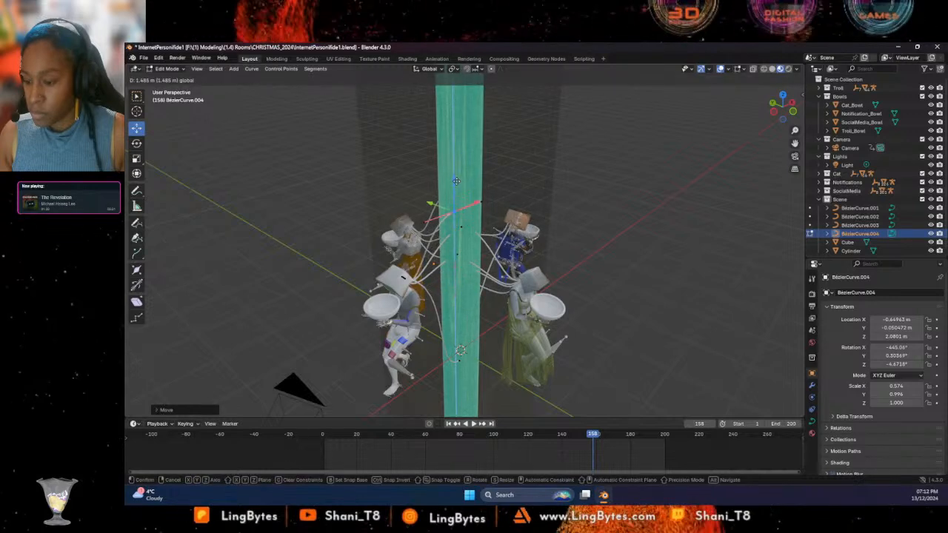
pyautogui.click(457, 130)
# Shift the column ends of two other strands of the white figure's cable along Y to spread them across the column
pyautogui.moveTo(460, 131); pyautogui.dragTo(514, 258, button='middle')
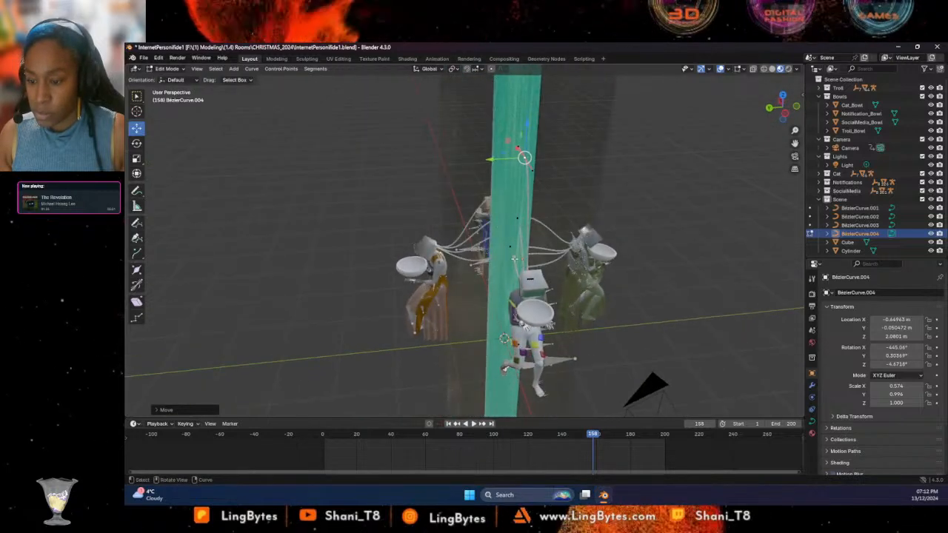
pyautogui.press('g')
pyautogui.press('y')
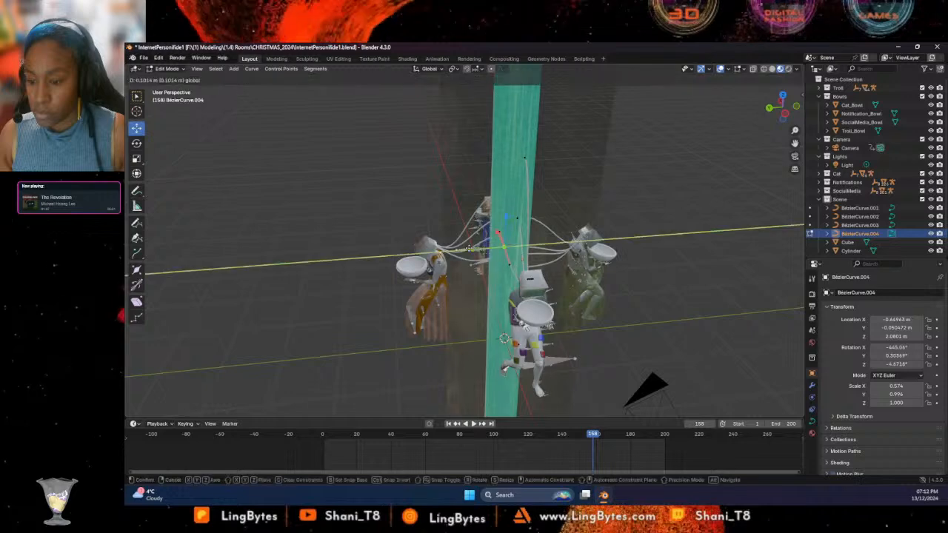
pyautogui.click(526, 220)
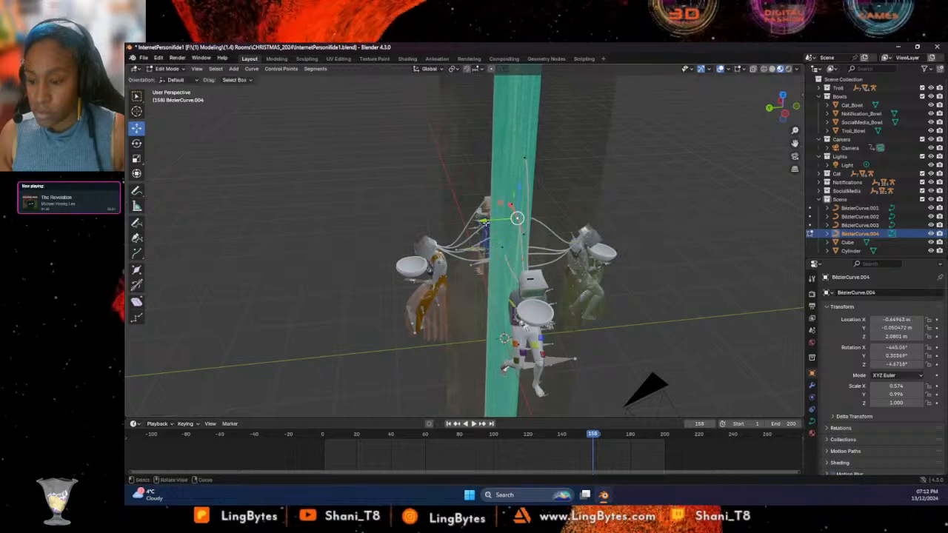
pyautogui.press('g')
pyautogui.press('y')
pyautogui.click(498, 227)
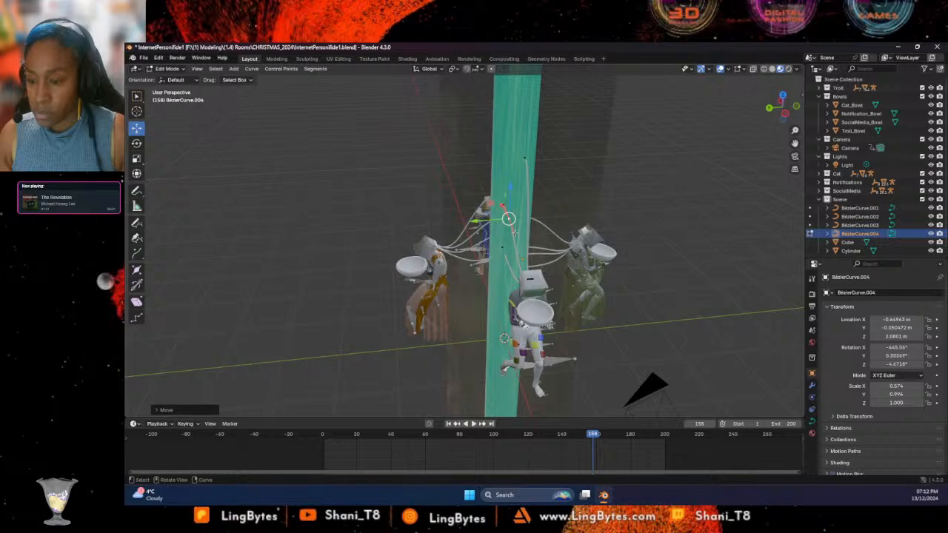
# Adjust the column-side curve handle of the white figure's upper middle strand along Y
pyautogui.press('g')
pyautogui.press('y')
pyautogui.click(610, 244)
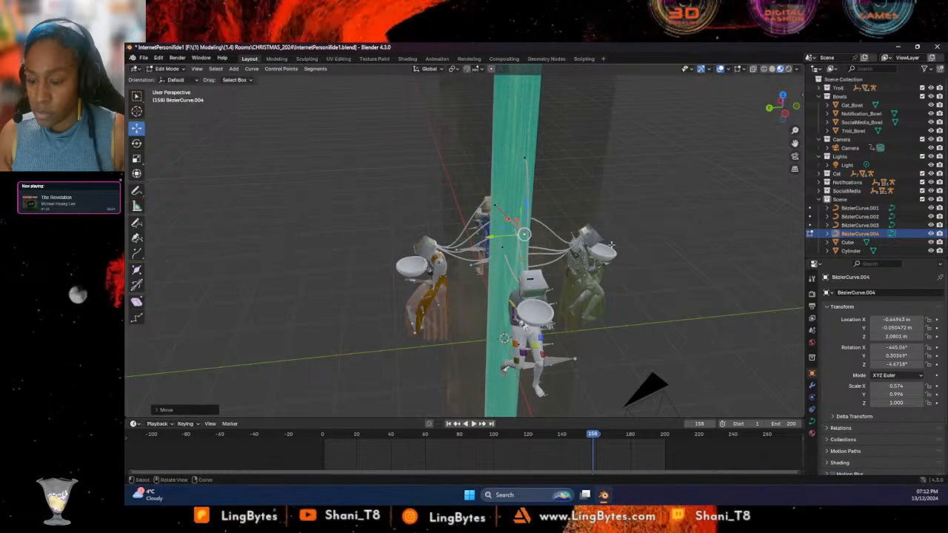
# Select all four cable curves, BézierCurve.001 to BézierCurve.004, and return to Object Mode
pyautogui.moveTo(663, 244); pyautogui.dragTo(618, 223, button='middle')
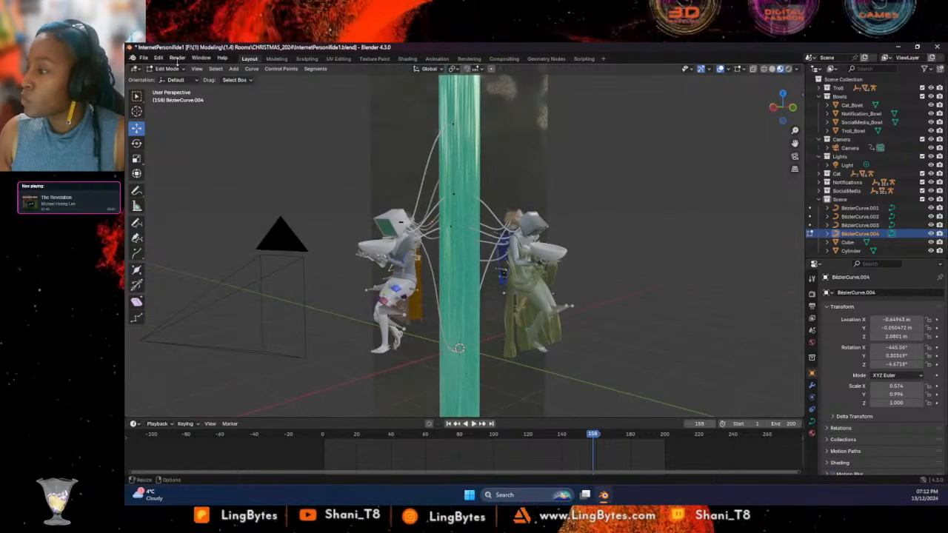
pyautogui.keyDown('shift'); pyautogui.click(874, 210); pyautogui.keyUp('shift')
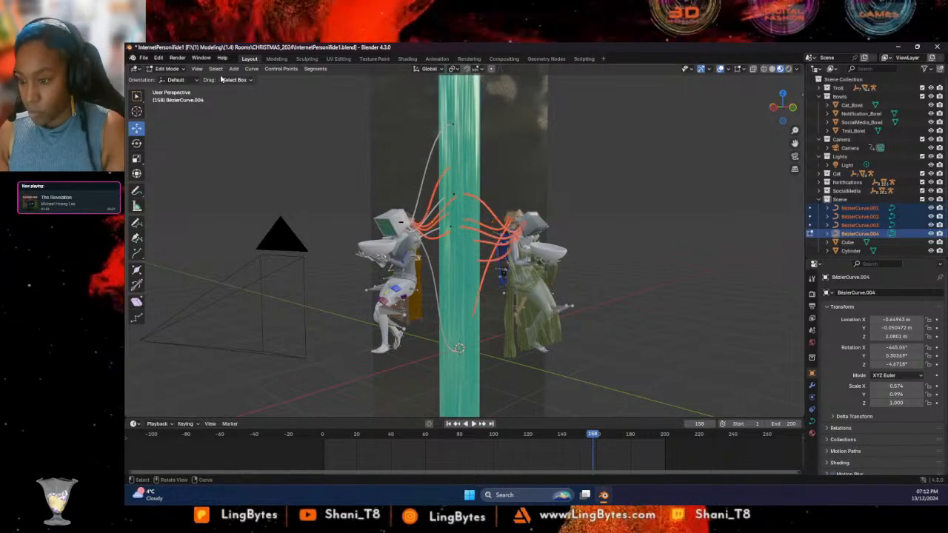
pyautogui.press('s')
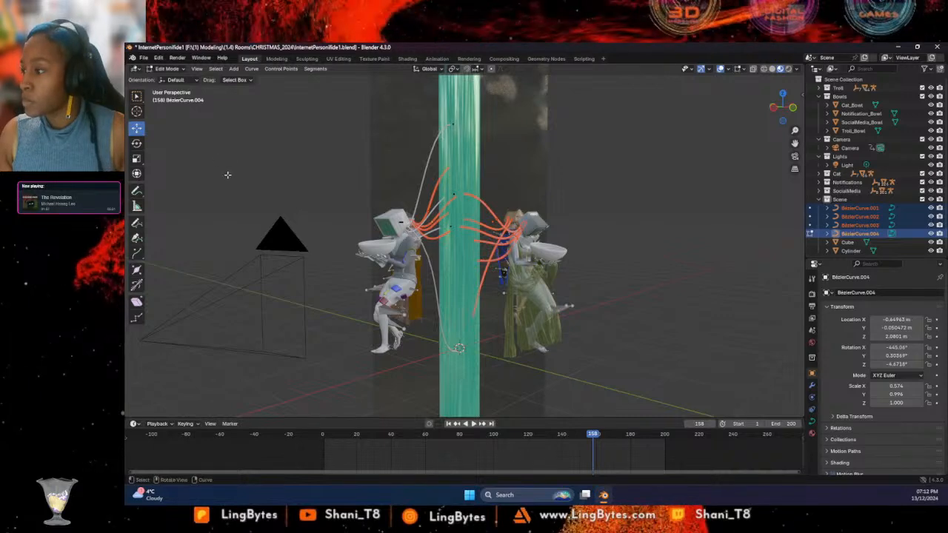
pyautogui.click(182, 71)
pyautogui.click(165, 85)
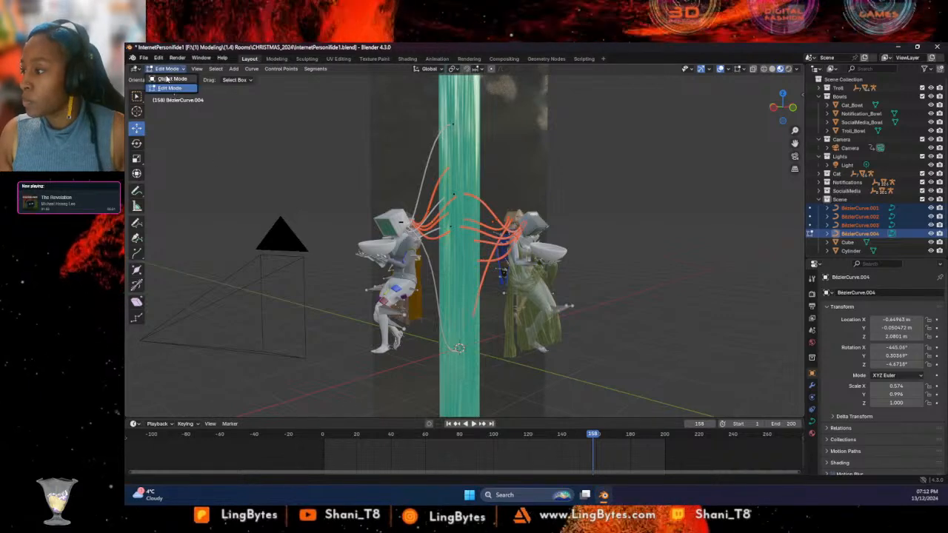
# Leave Edit Mode, join the selected Bézier curves into one object and save the file
pyautogui.press('Tab')
pyautogui.hotkey('ctrl', 'j')
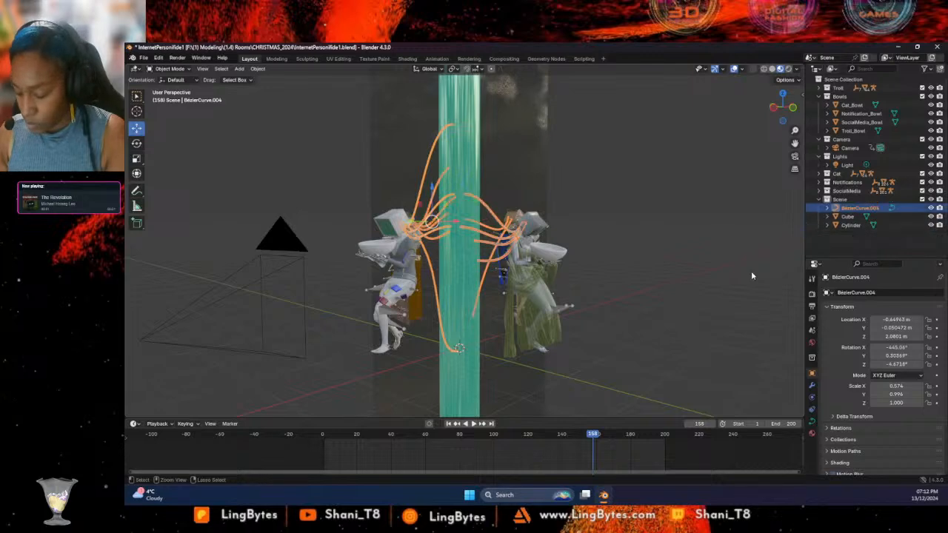
pyautogui.hotkey('ctrl', 's')
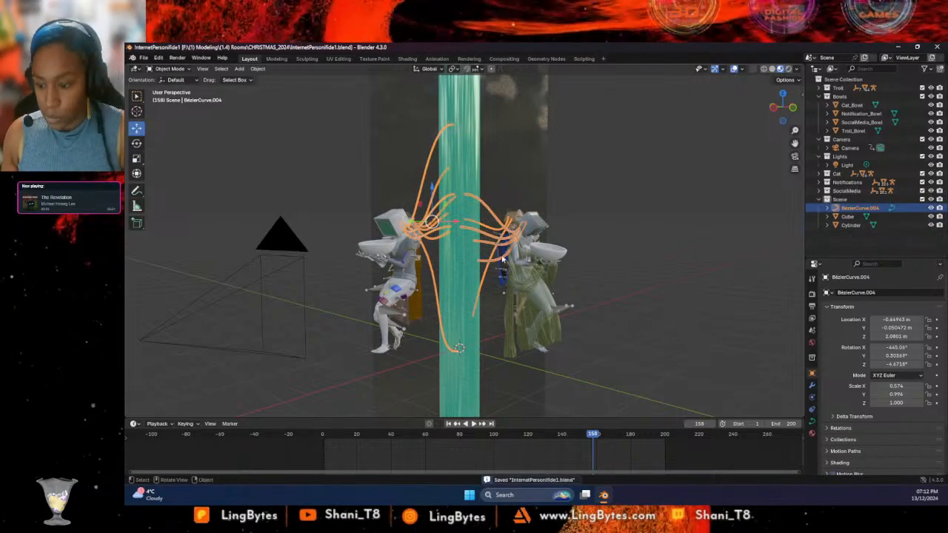
# Open the joined curve object's material settings and browse the existing materials
pyautogui.moveTo(538, 282); pyautogui.dragTo(648, 297, button='middle')
pyautogui.click(812, 434)
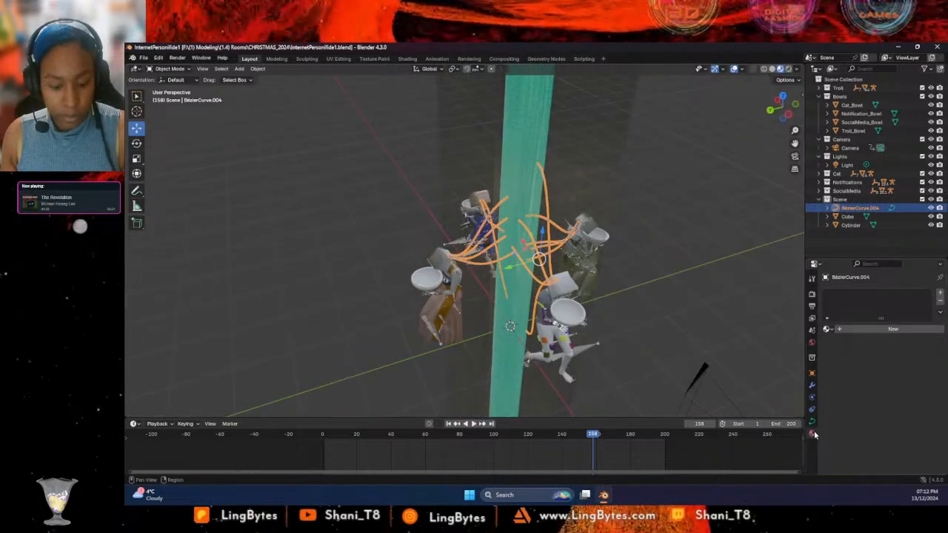
pyautogui.click(827, 330)
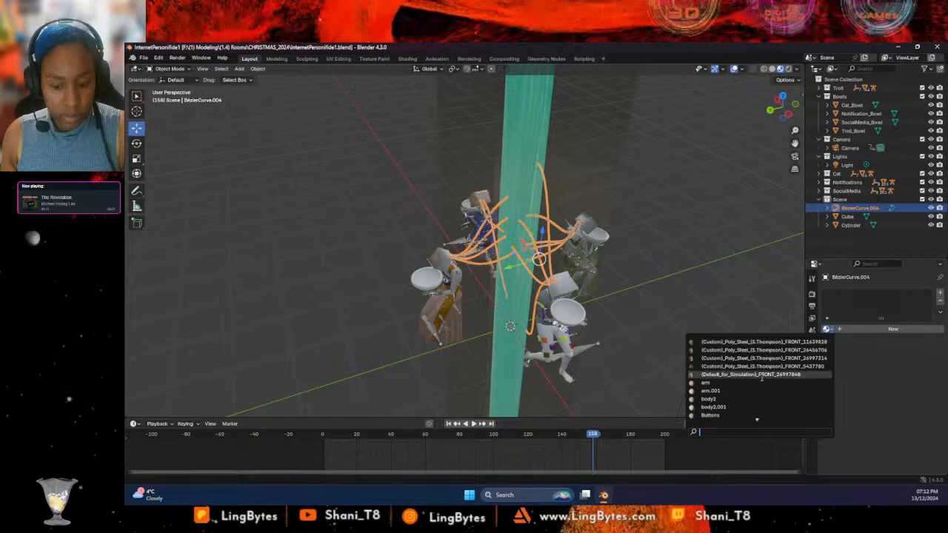
pyautogui.scroll(-5, 756, 387)
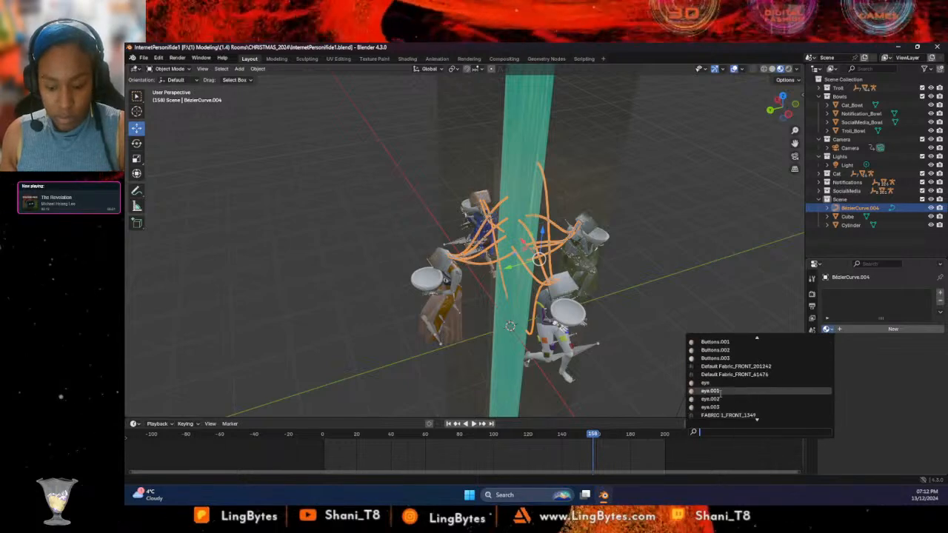
# Convert the joined Bézier curve object to a mesh
pyautogui.scroll(5, 548, 319)
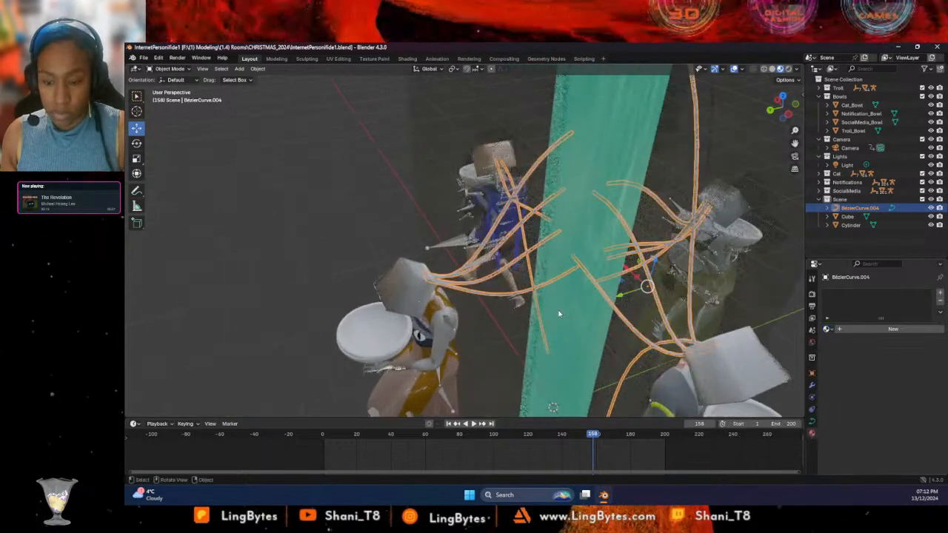
pyautogui.moveTo(538, 323); pyautogui.dragTo(423, 249, button='middle')
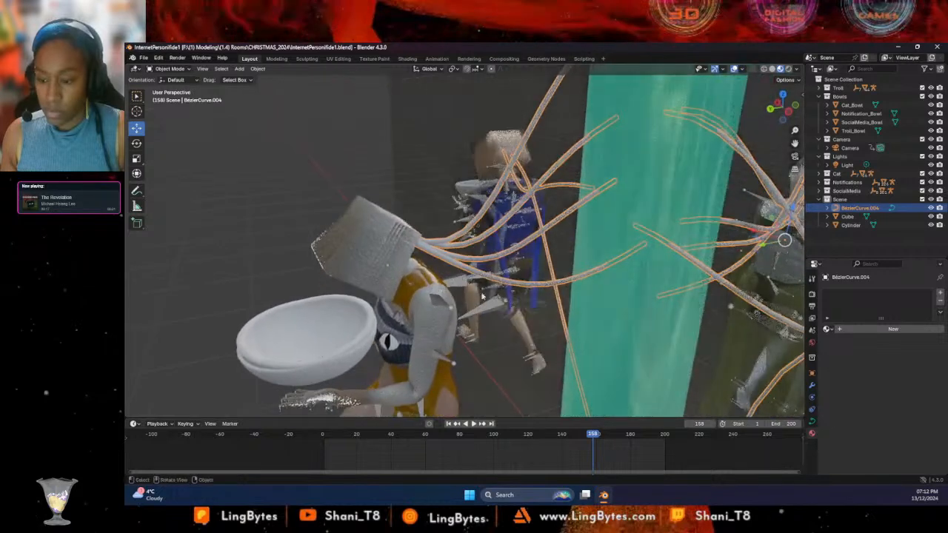
pyautogui.rightClick(425, 253)
pyautogui.moveTo(427, 249)
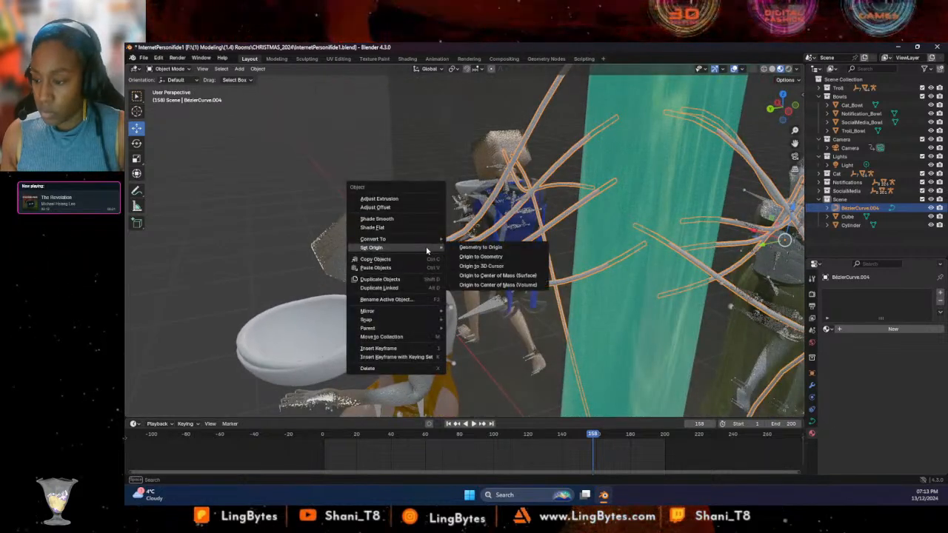
pyautogui.click(461, 239)
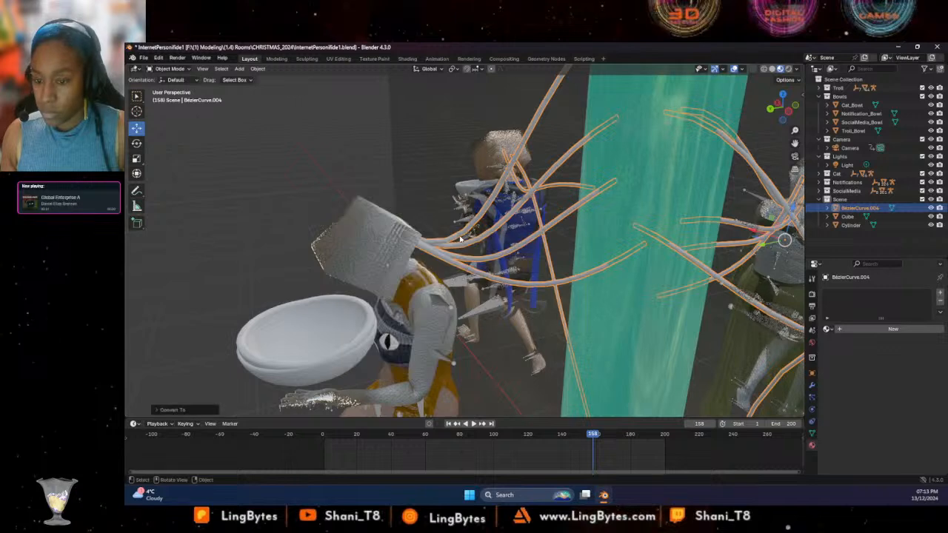
# Apply the existing green material named "Material" to the converted cable mesh
pyautogui.click(828, 330)
pyautogui.scroll(-5, 776, 403)
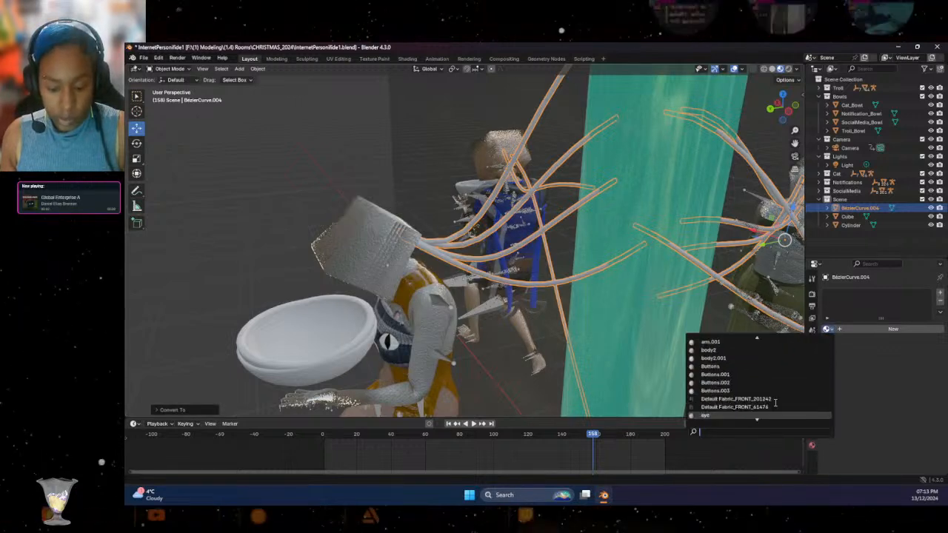
pyautogui.scroll(-15, 776, 402)
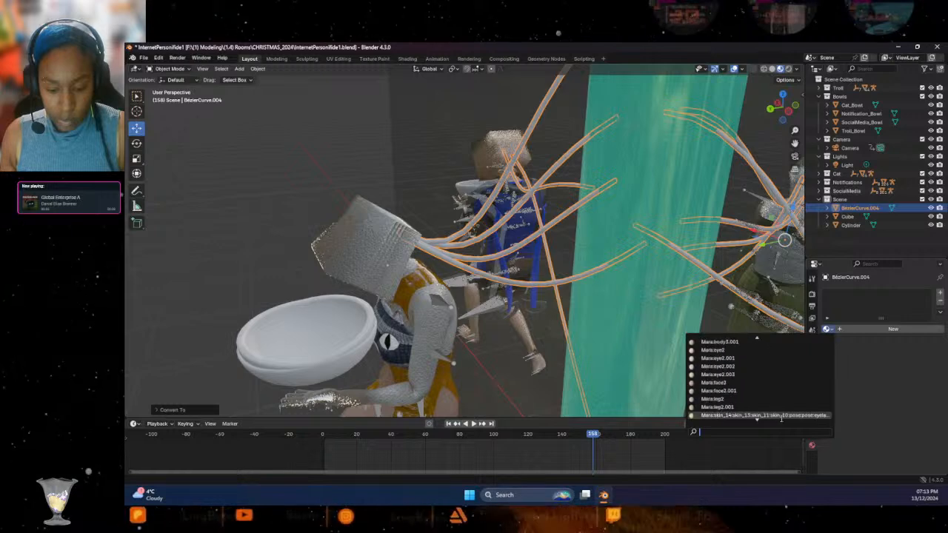
pyautogui.scroll(-6, 770, 404)
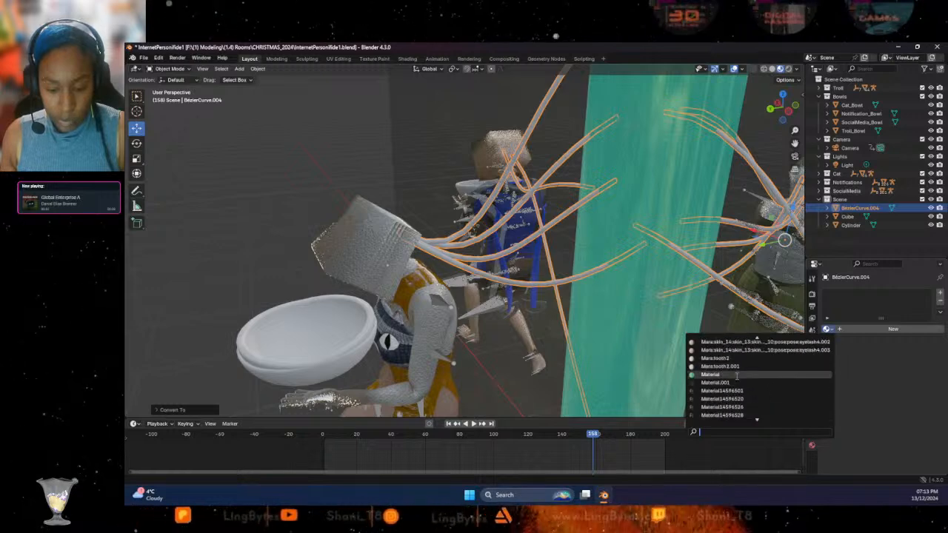
pyautogui.click(737, 376)
pyautogui.scroll(-8, 567, 336)
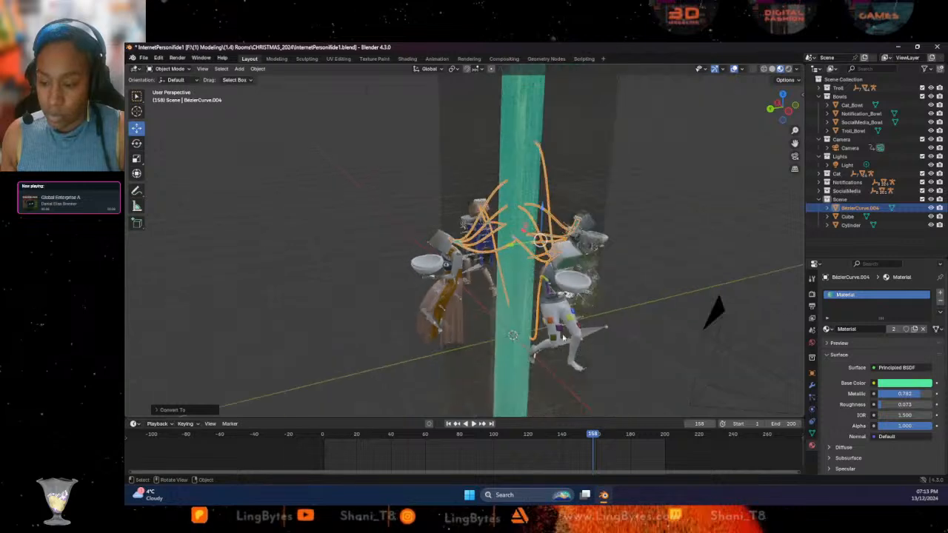
pyautogui.moveTo(348, 327); pyautogui.dragTo(393, 328, button='middle')
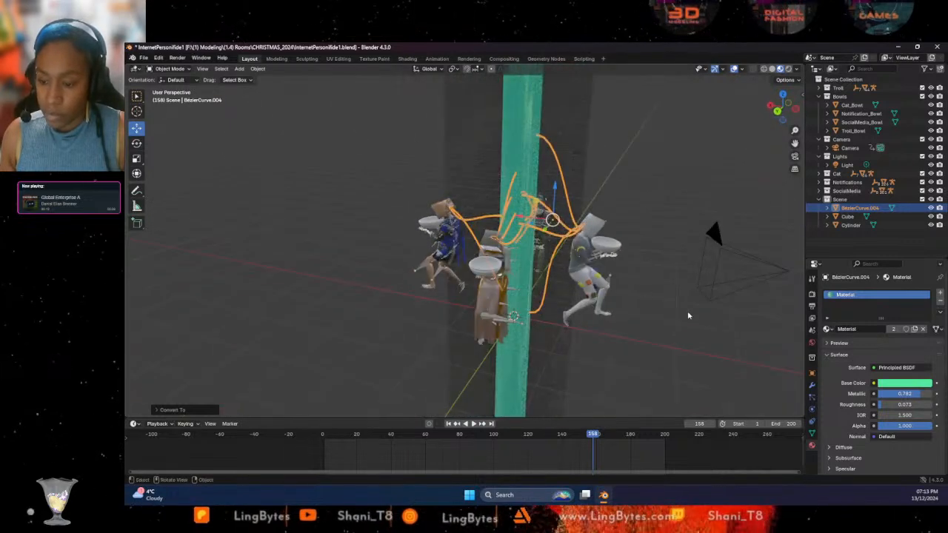
# Deselect the cables and select a coloured patch on the figure's white trousers to look up its material
pyautogui.click(637, 298)
pyautogui.scroll(4, 623, 286)
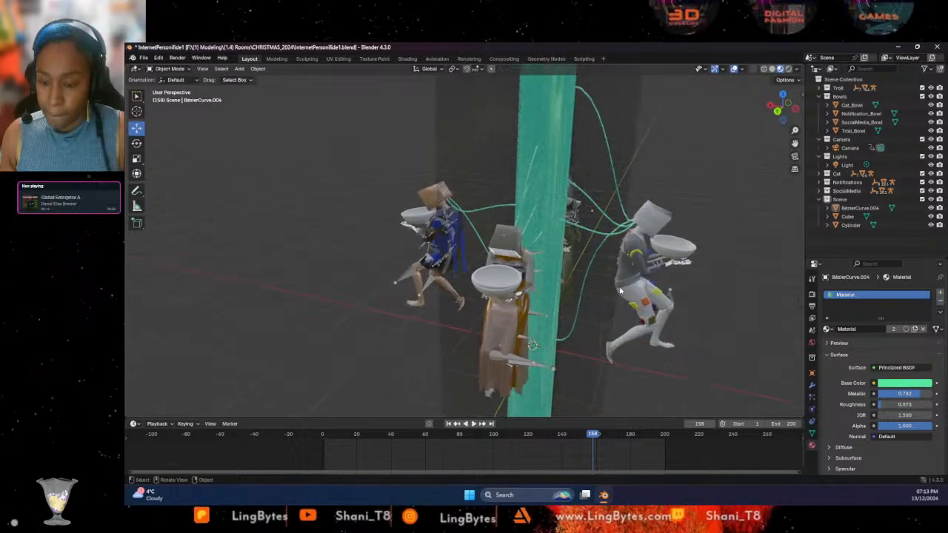
pyautogui.moveTo(650, 275); pyautogui.dragTo(786, 400, button='middle')
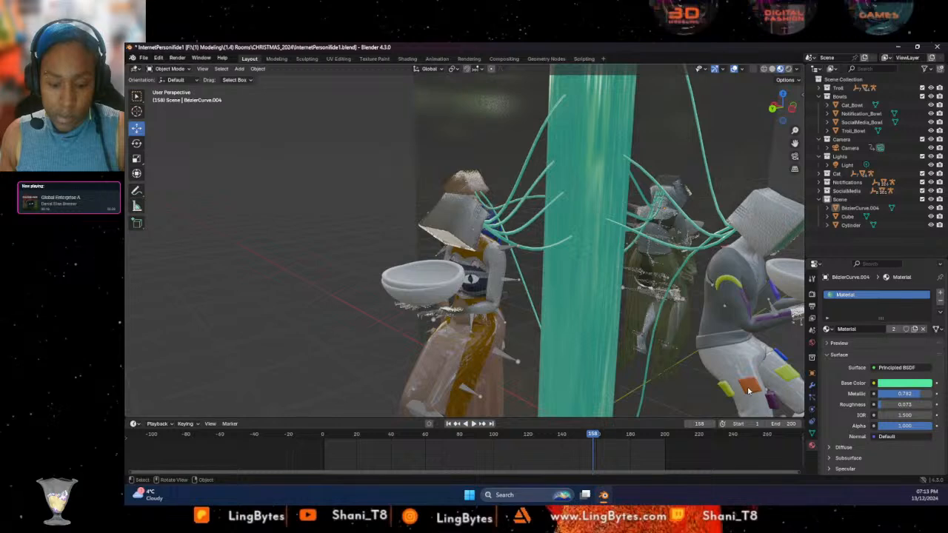
pyautogui.click(749, 391)
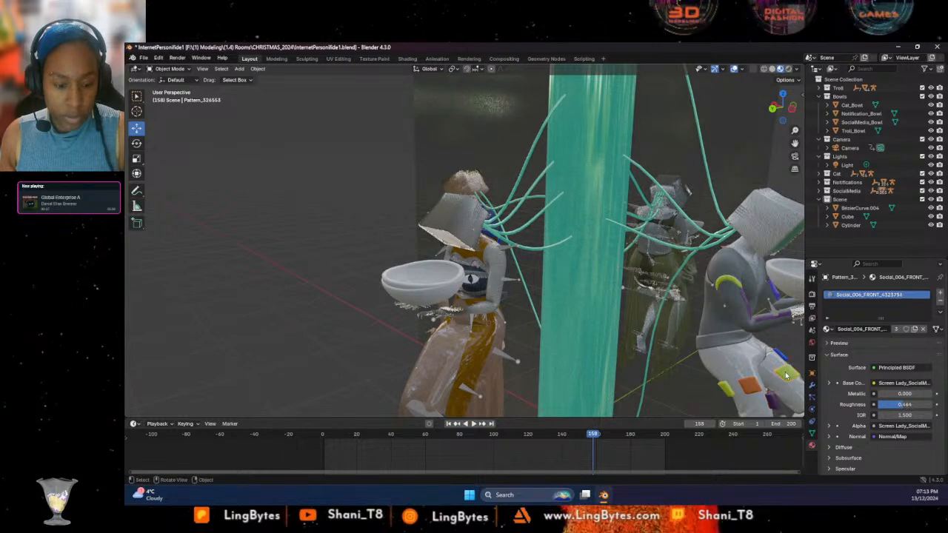
# Enter Edit Mode on the cable mesh and turn on X-ray display
pyautogui.click(712, 238)
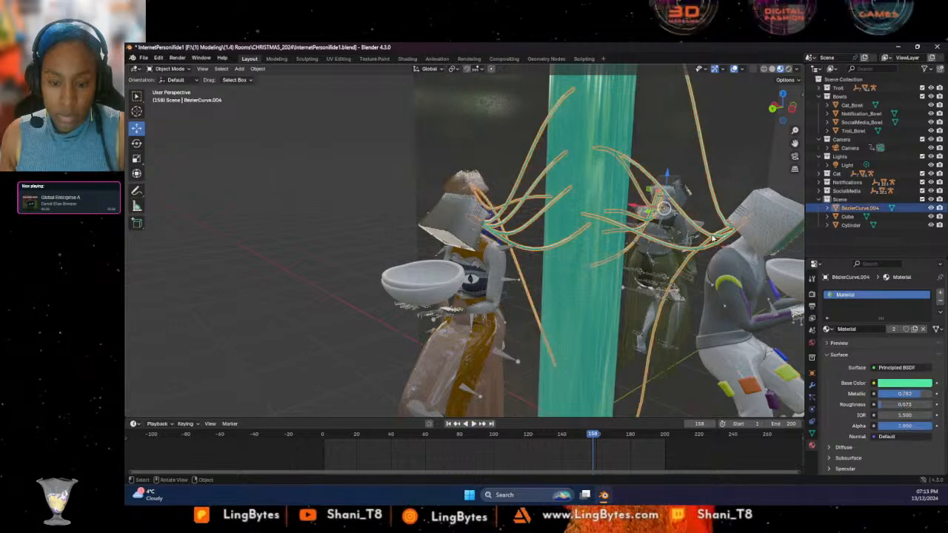
pyautogui.click(169, 68)
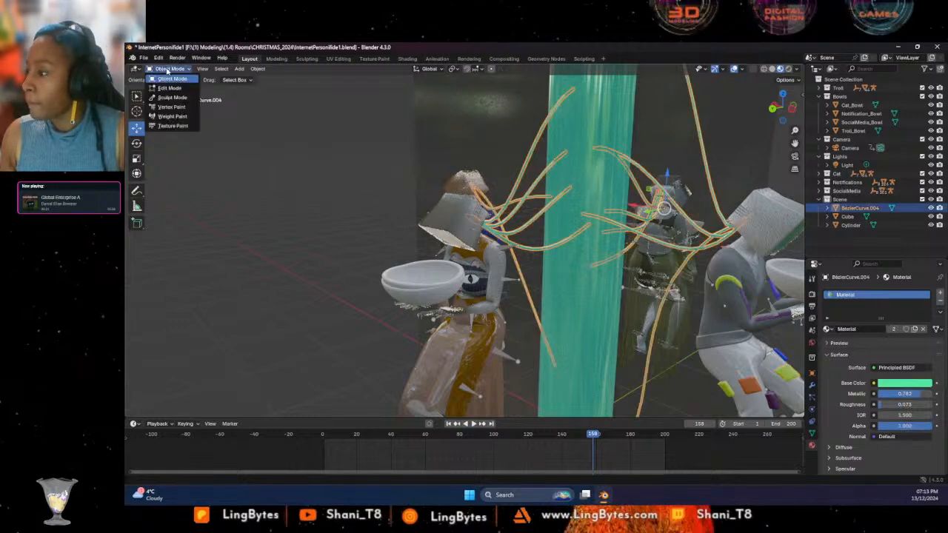
pyautogui.click(170, 88)
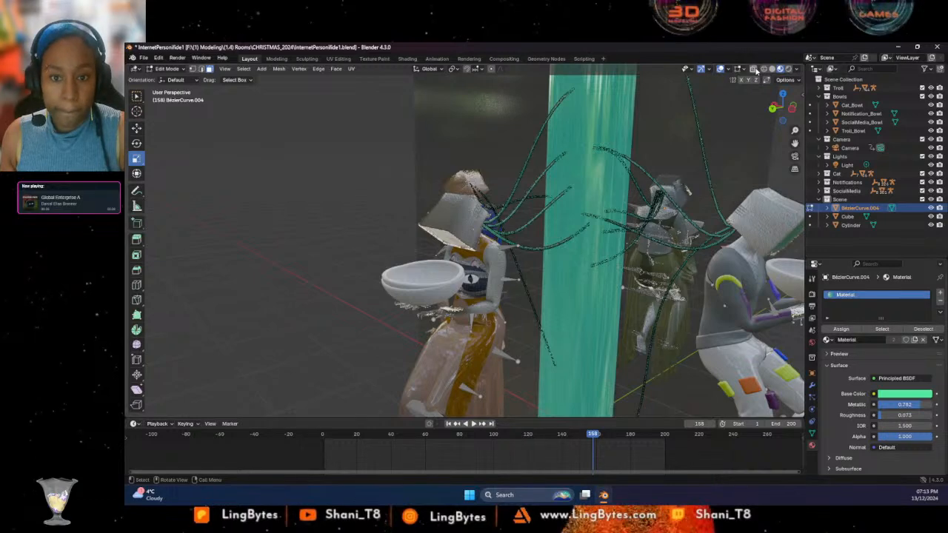
pyautogui.click(753, 69)
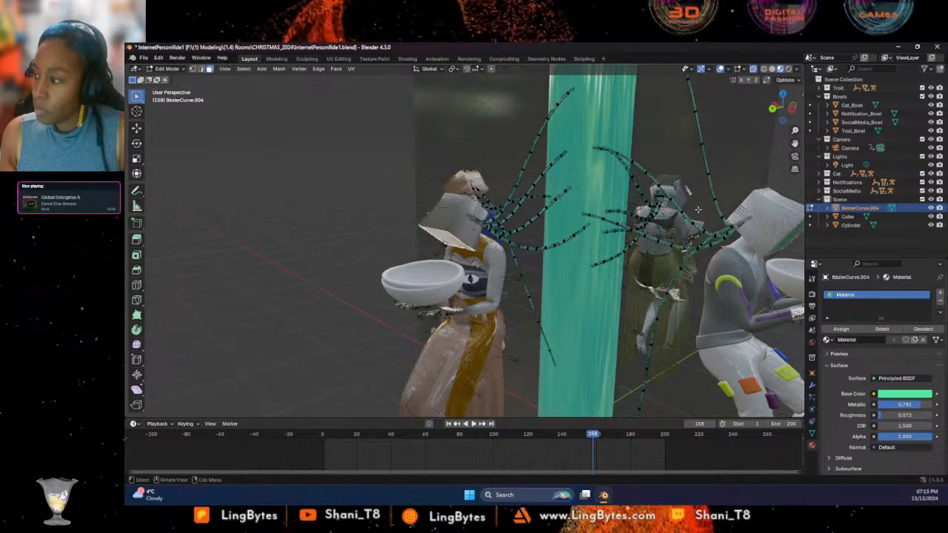
pyautogui.moveTo(696, 211)
pyautogui.mouseDown()
pyautogui.moveTo(677, 231)
pyautogui.moveTo(691, 211)
pyautogui.mouseUp()
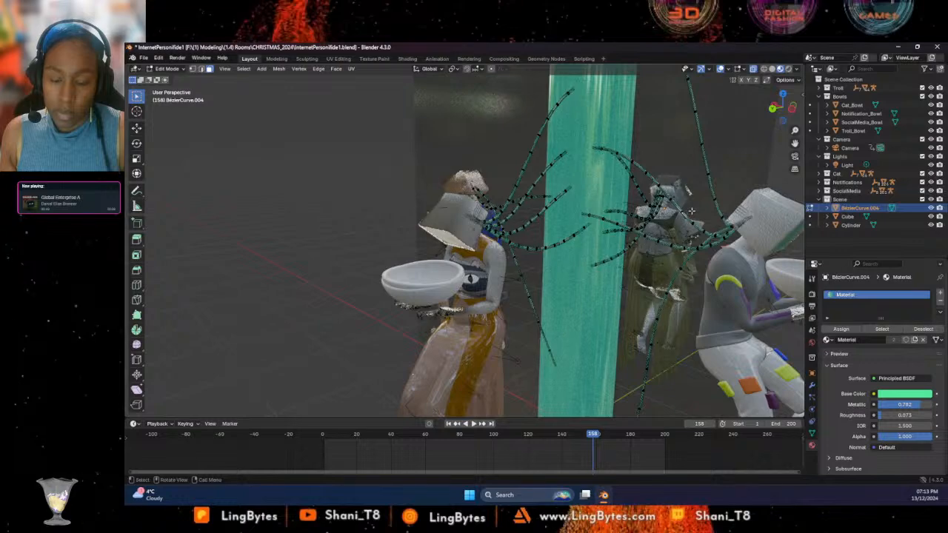
pyautogui.moveTo(692, 212); pyautogui.dragTo(381, 211, button='middle')
pyautogui.scroll(4, 689, 240)
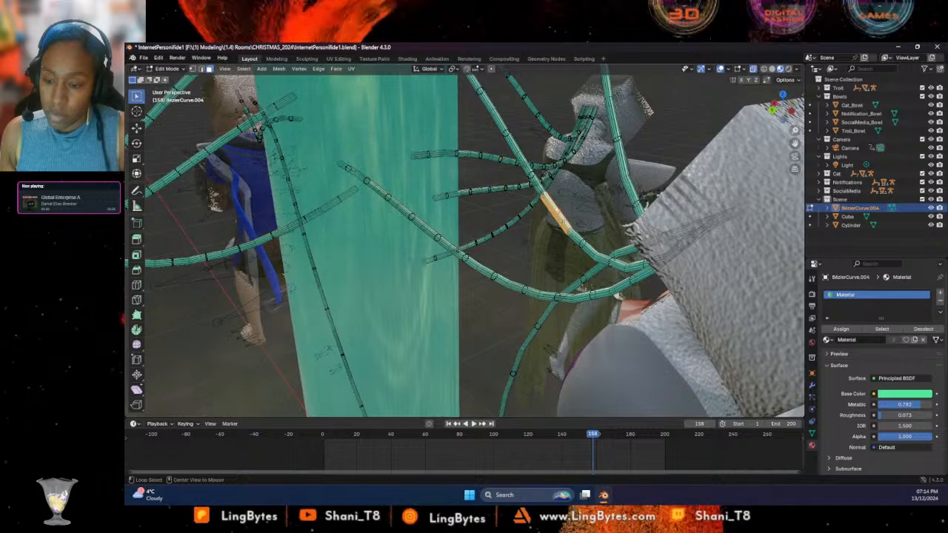
pyautogui.click(582, 243)
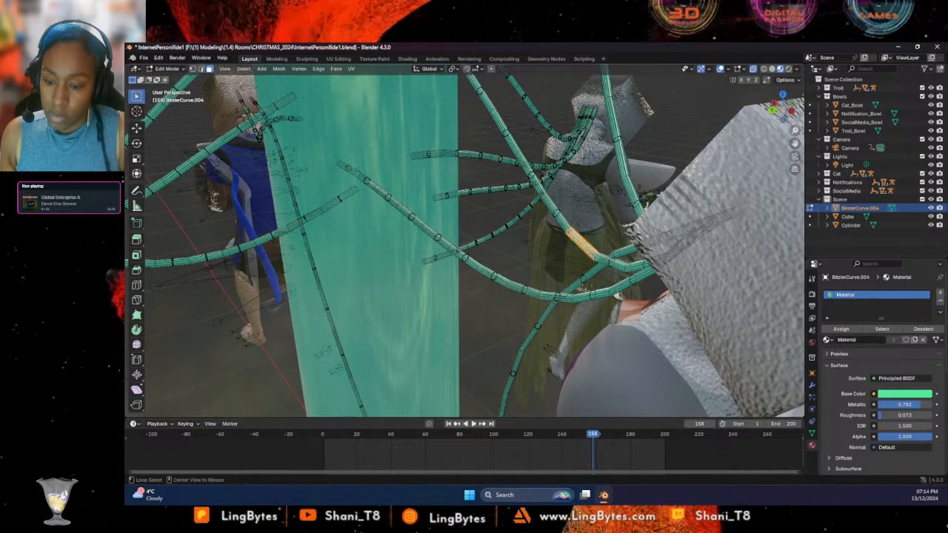
pyautogui.moveTo(593, 255); pyautogui.dragTo(549, 302, button='middle')
pyautogui.scroll(-7, 591, 249)
pyautogui.moveTo(423, 302); pyautogui.dragTo(420, 263, button='middle')
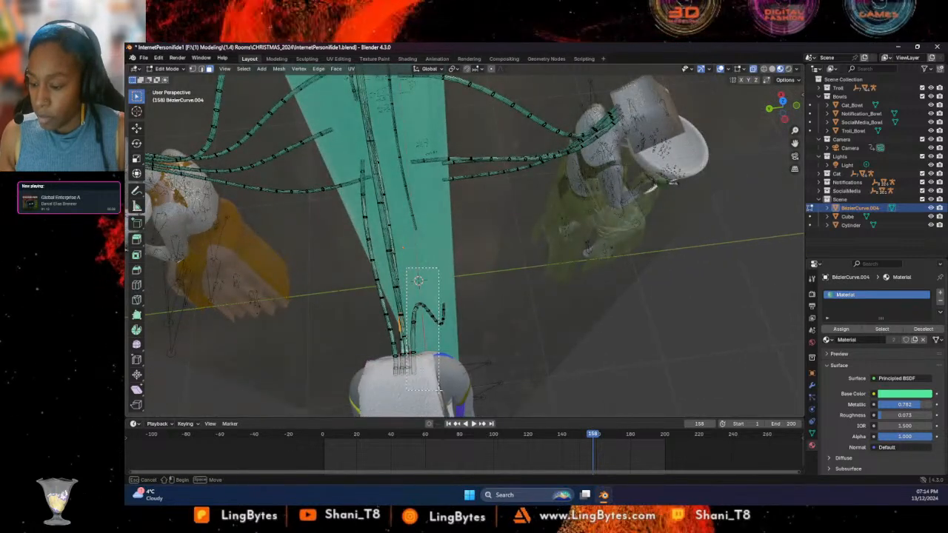
pyautogui.moveTo(439, 390); pyautogui.dragTo(462, 387)
pyautogui.moveTo(416, 376); pyautogui.dragTo(732, 155, button='middle')
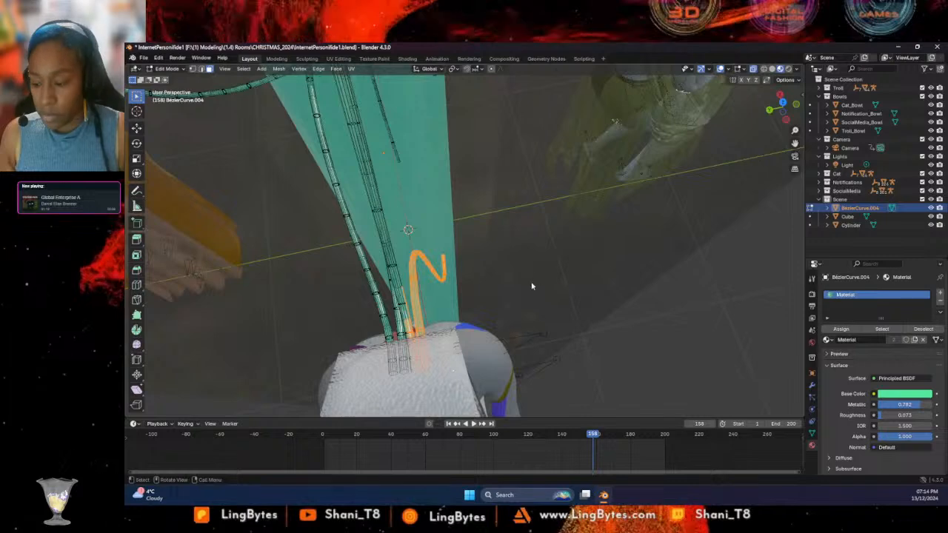
pyautogui.rightClick(527, 260)
pyautogui.moveTo(527, 260); pyautogui.dragTo(465, 262, button='middle')
pyautogui.hotkey('alt', 'a')
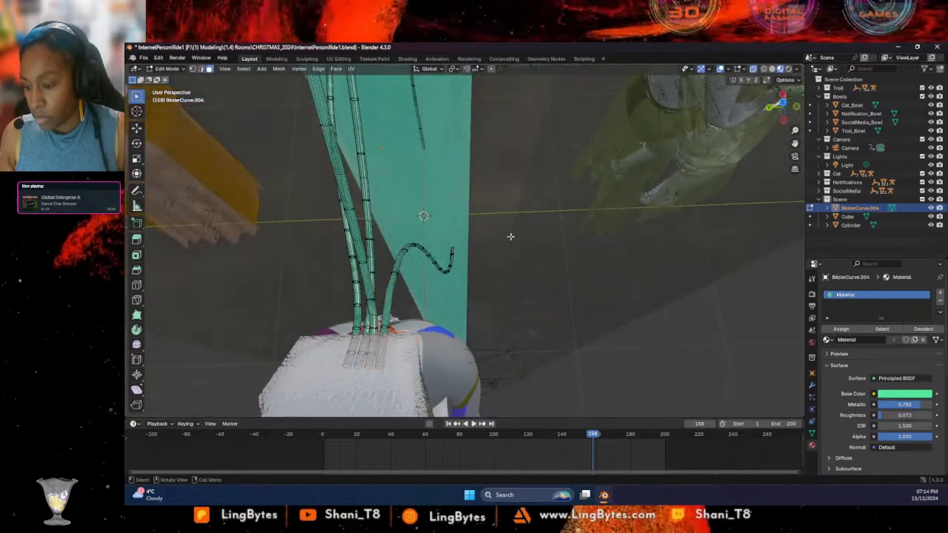
# Box-select the separate S-shaped cable behind the figure's head and give it Social_006_FRONT_4323756 in a new material slot
pyautogui.moveTo(519, 205); pyautogui.dragTo(378, 338)
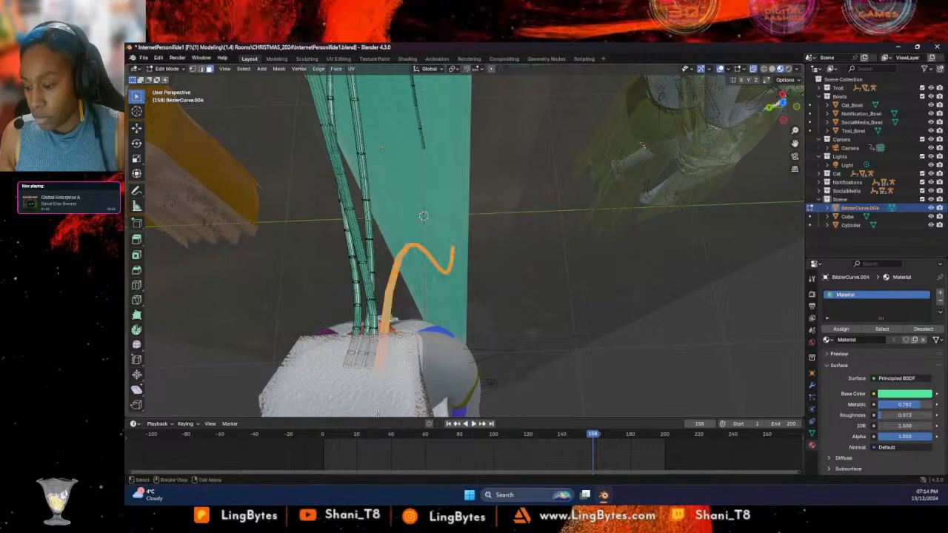
pyautogui.click(940, 293)
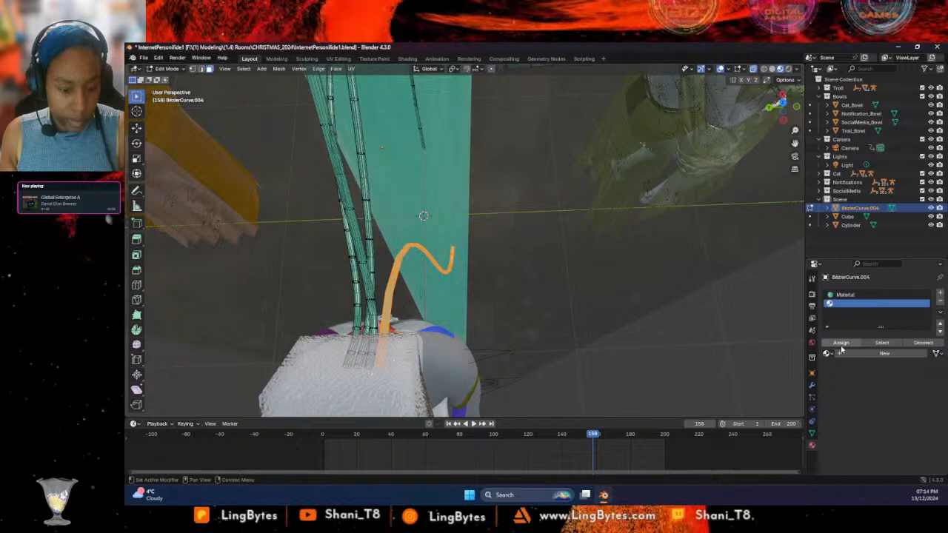
pyautogui.click(826, 353)
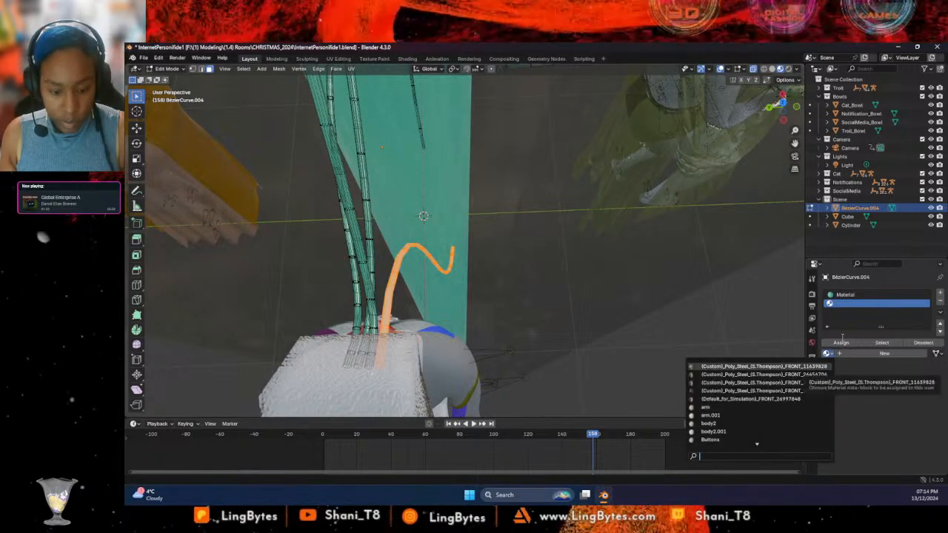
pyautogui.write('soc')
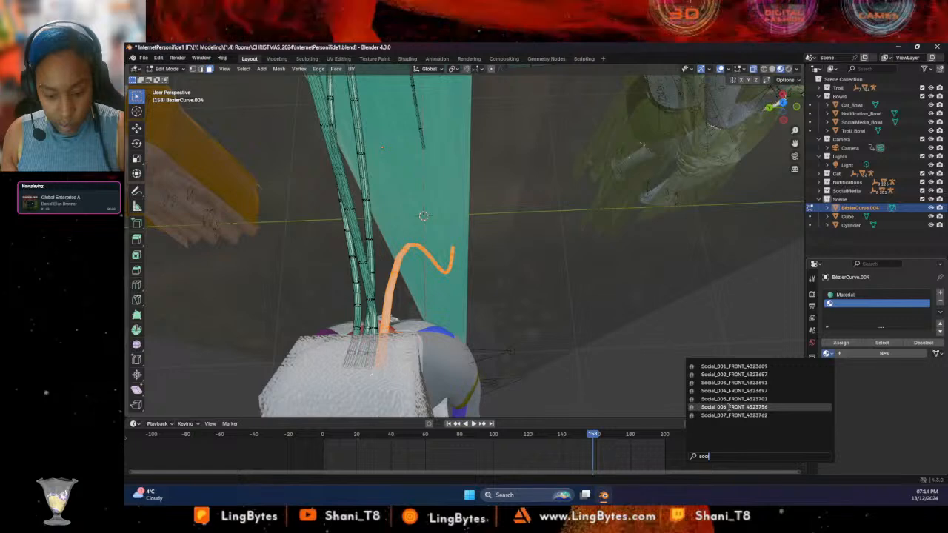
pyautogui.click(728, 408)
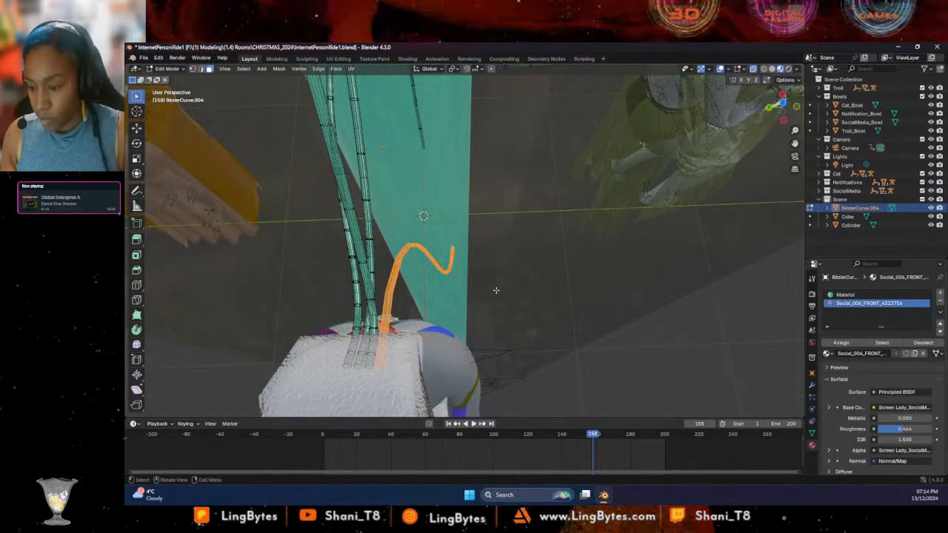
# Deselect the cable faces and return to Object Mode
pyautogui.click(531, 305)
pyautogui.moveTo(496, 329); pyautogui.dragTo(610, 180, button='middle')
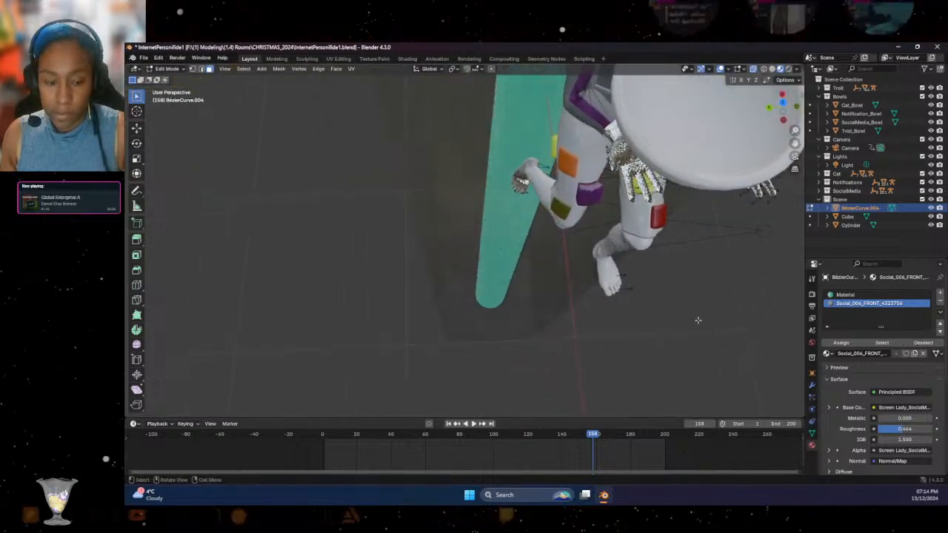
pyautogui.moveTo(696, 297); pyautogui.dragTo(540, 140, button='middle')
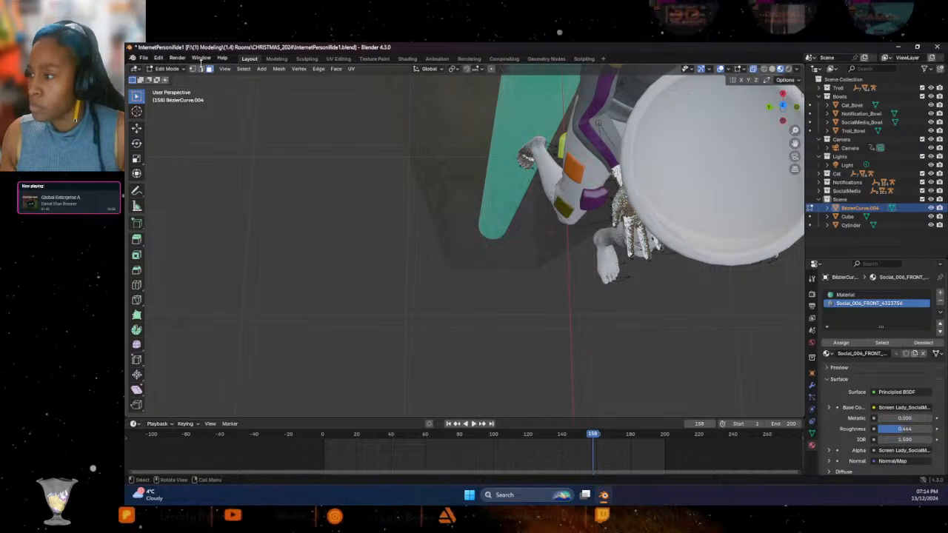
pyautogui.click(166, 68)
pyautogui.click(166, 78)
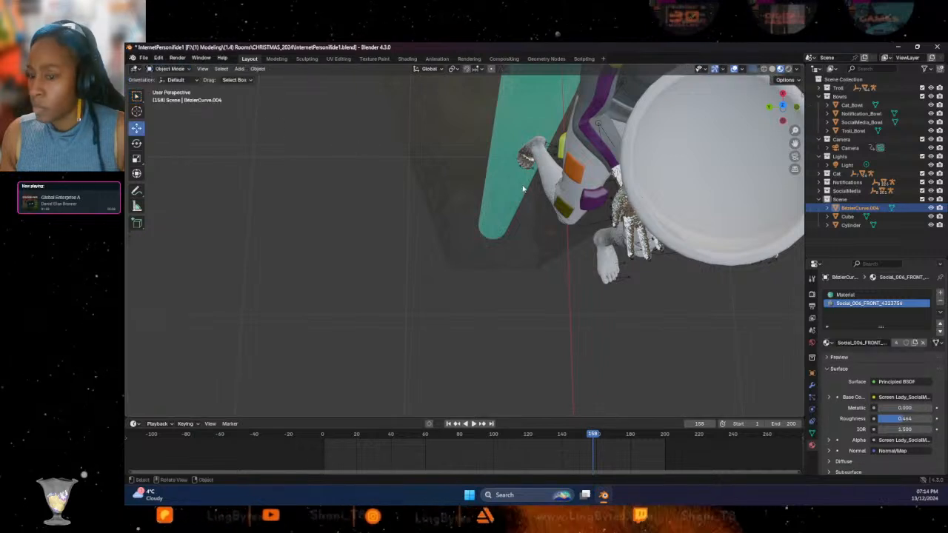
# Select the red patch on the figure's trousers and rename its material Social_003_Pin
pyautogui.click(583, 191)
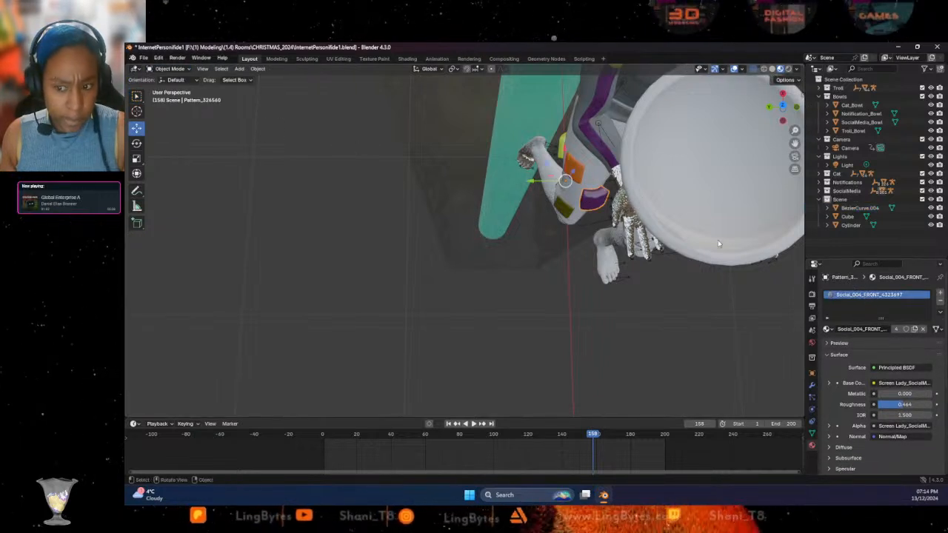
pyautogui.moveTo(717, 240); pyautogui.dragTo(670, 303, button='middle')
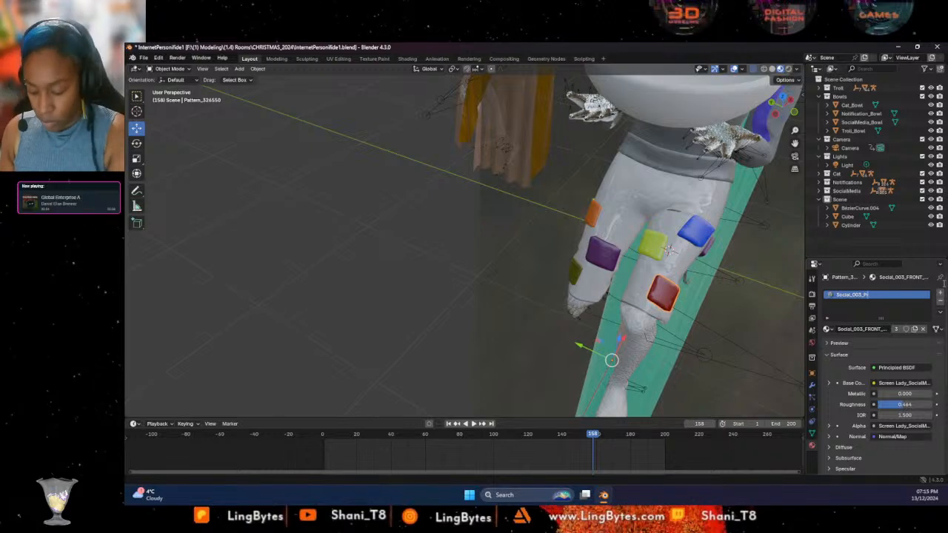
pyautogui.press('Return')
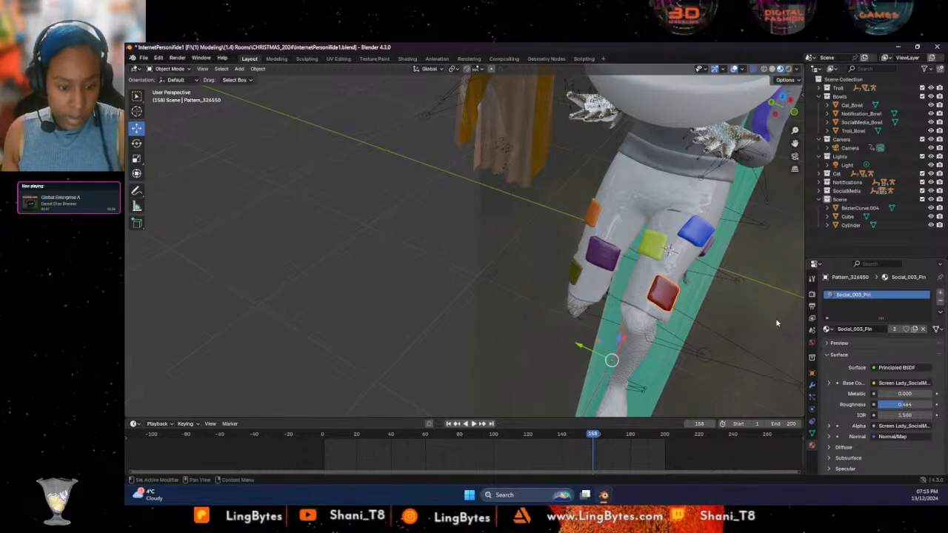
# Rename the blue trouser patch's material Social_001_Face and the orange patch's material Social_002_Inst
pyautogui.click(688, 233)
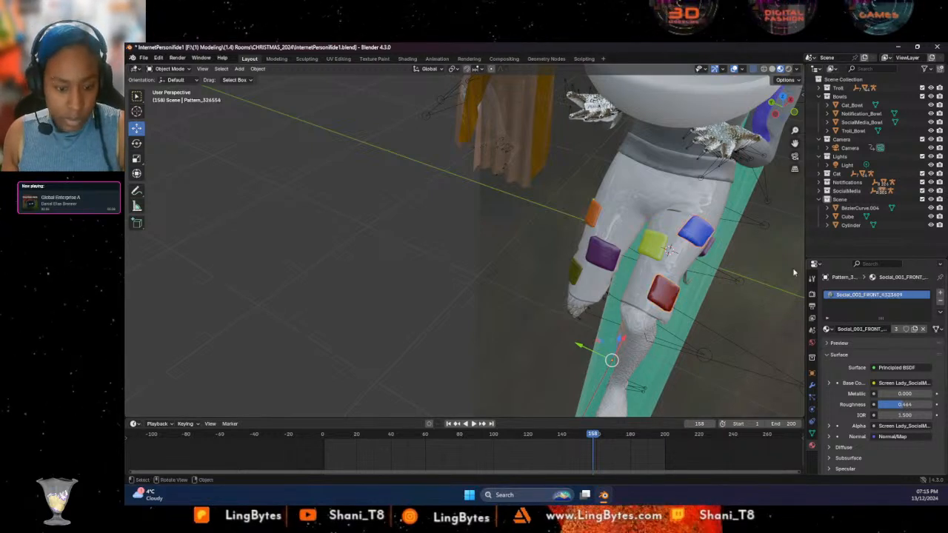
pyautogui.doubleClick(895, 296)
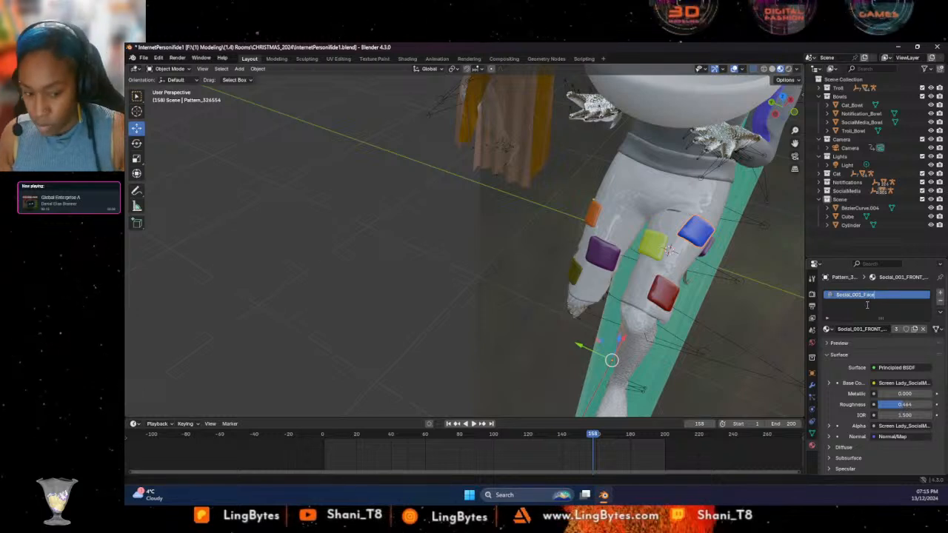
pyautogui.press('Return')
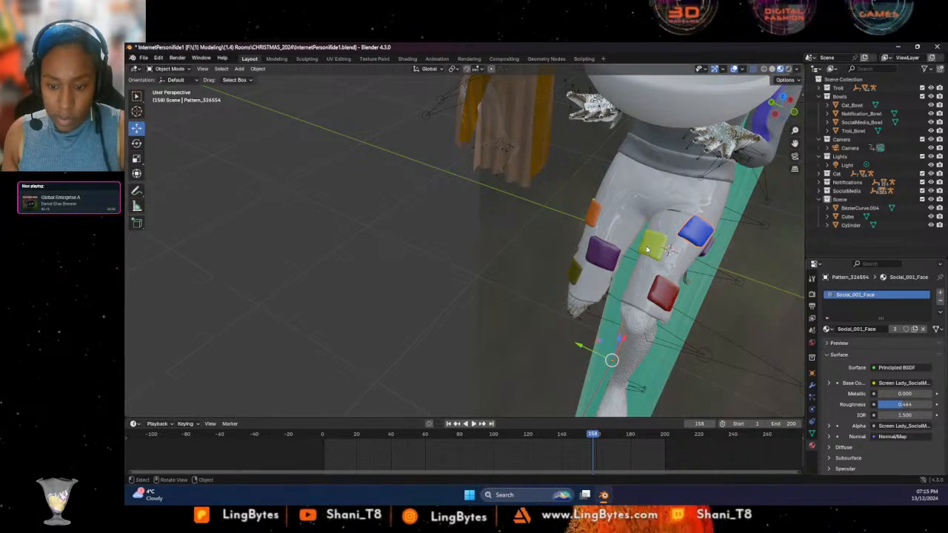
pyautogui.click(647, 250)
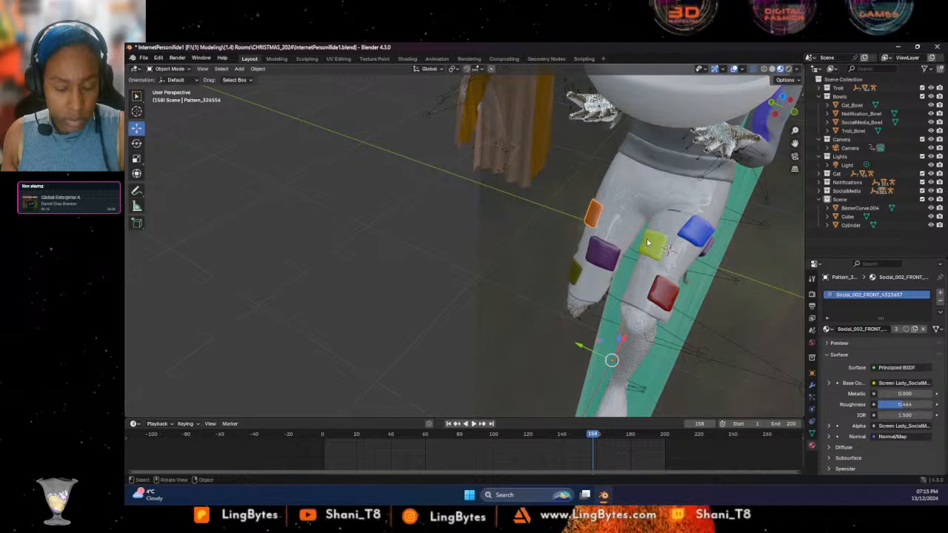
pyautogui.doubleClick(874, 293)
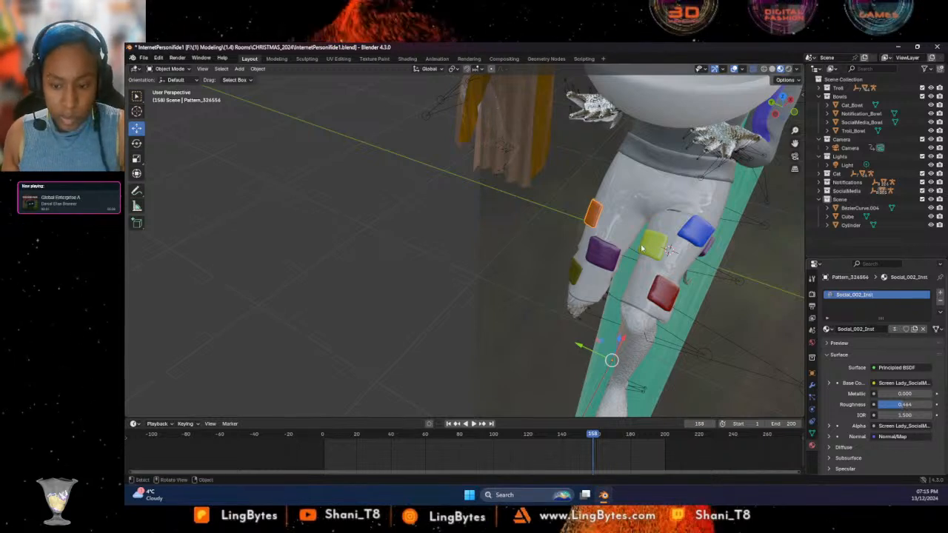
# Rename the purple knee patch's material Social_004_Redd and the olive patch's material Social_007_Link
pyautogui.click(620, 258)
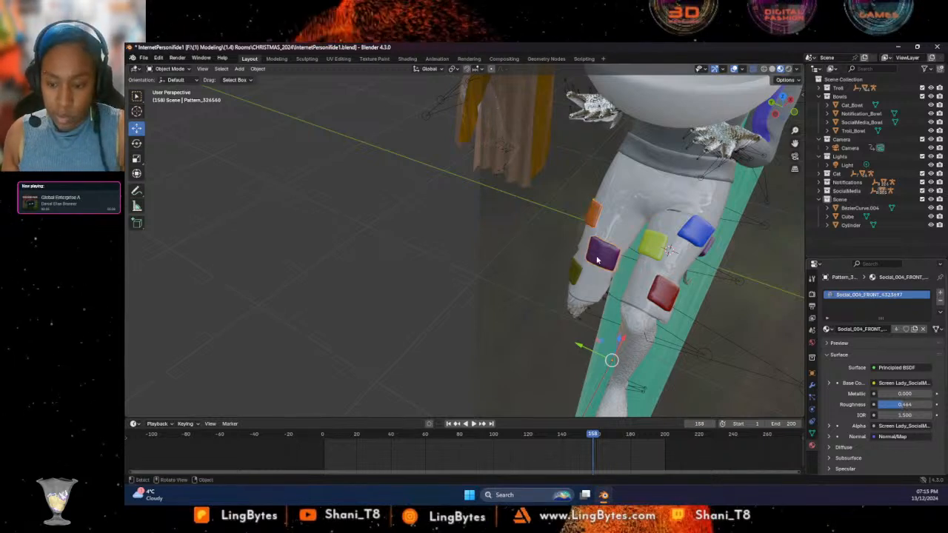
pyautogui.doubleClick(865, 296)
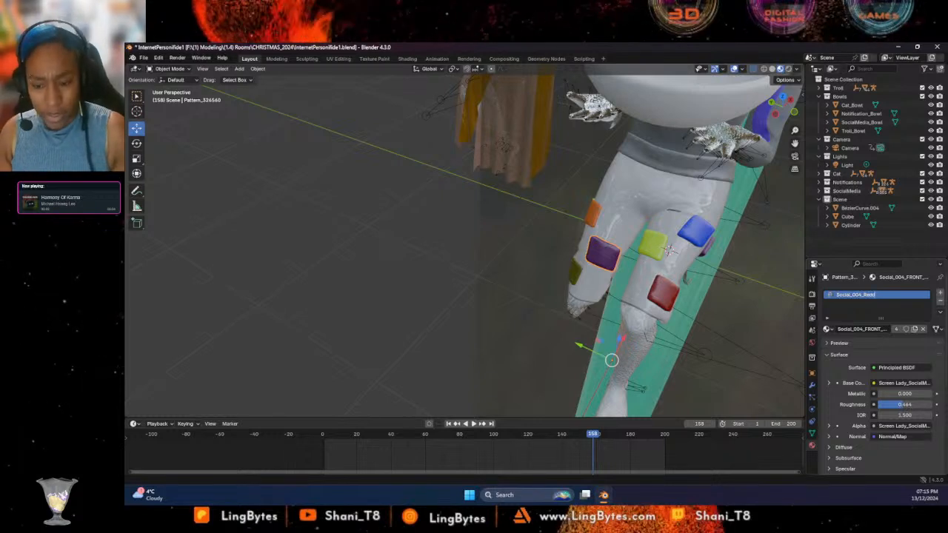
pyautogui.press('Return')
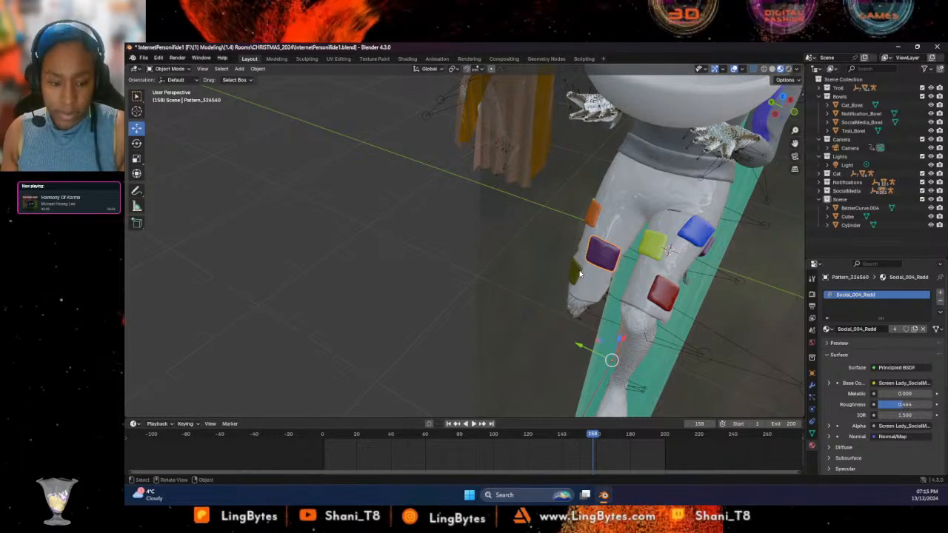
pyautogui.click(580, 274)
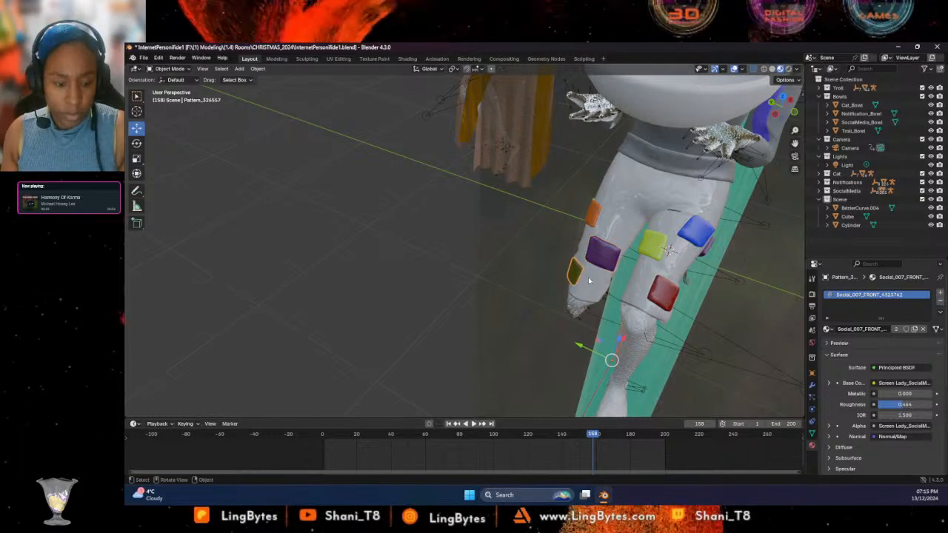
pyautogui.doubleClick(899, 296)
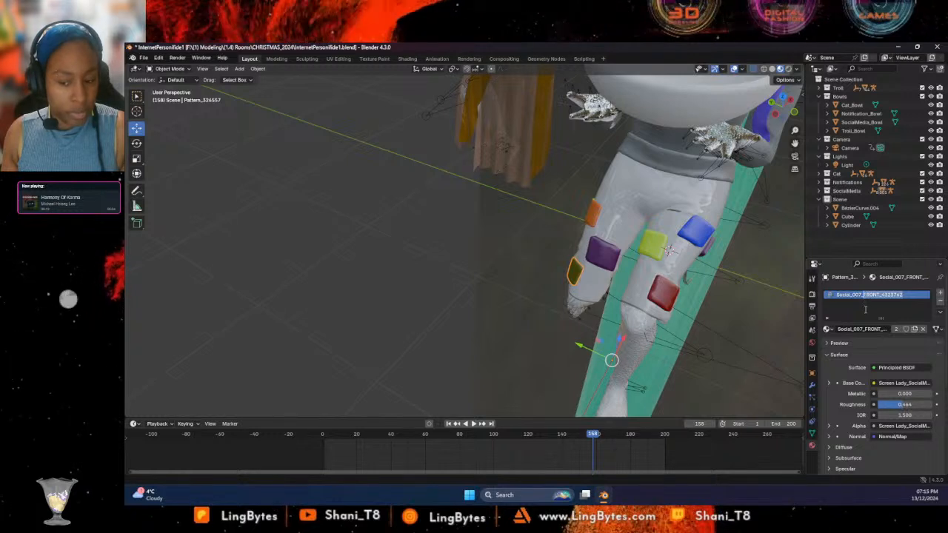
pyautogui.write('Link')
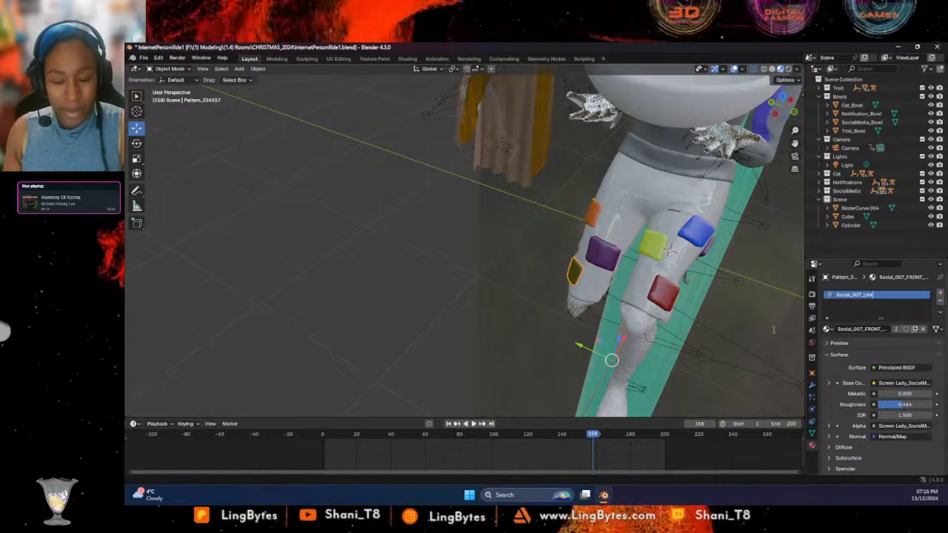
pyautogui.press('Return')
# Check the patches on the back of the legs and rename the violet patch's material Social_005_Twit
pyautogui.moveTo(773, 338); pyautogui.dragTo(693, 293, button='middle')
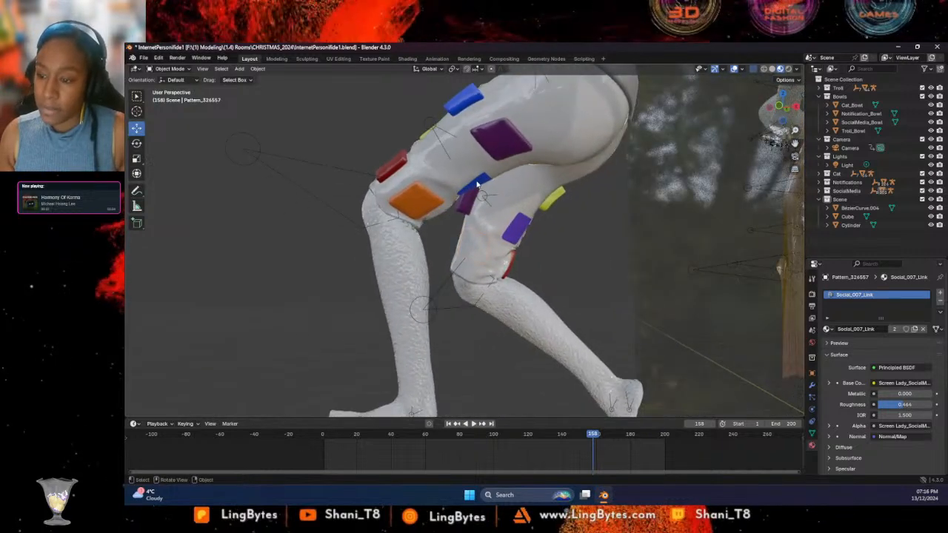
pyautogui.click(417, 198)
pyautogui.click(480, 186)
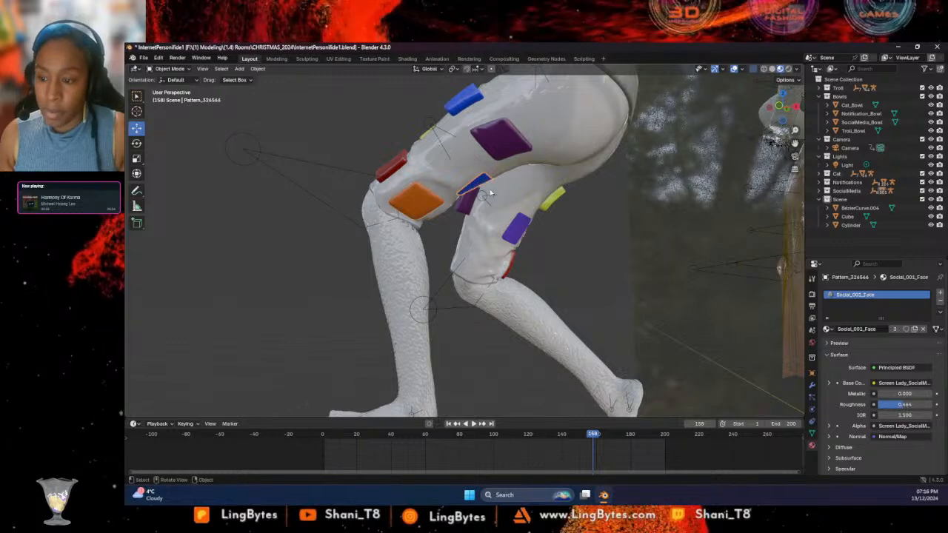
pyautogui.click(510, 231)
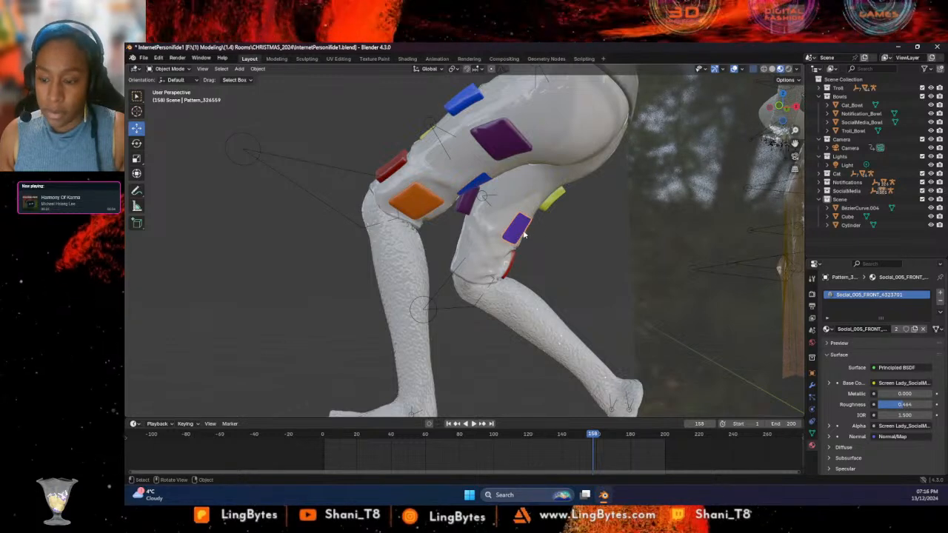
pyautogui.doubleClick(885, 295)
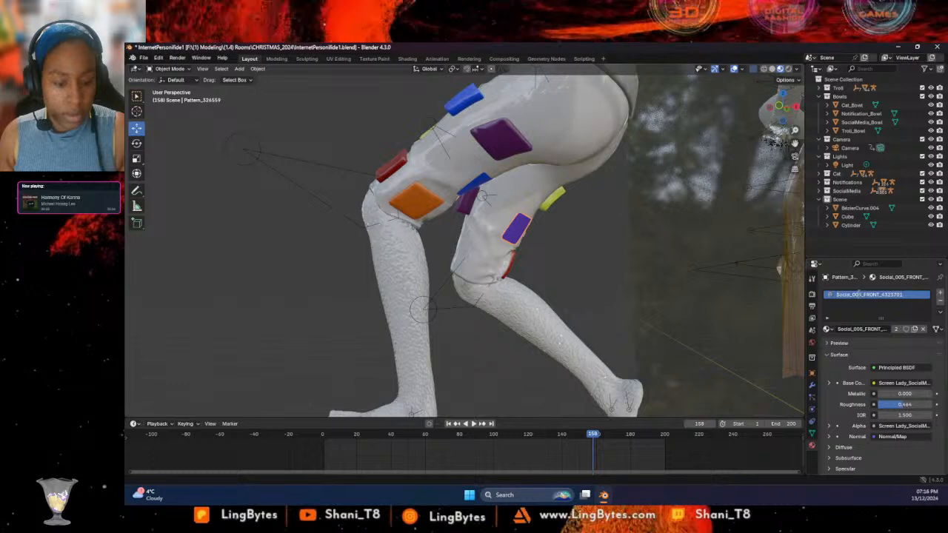
pyautogui.moveTo(859, 295); pyautogui.dragTo(922, 299)
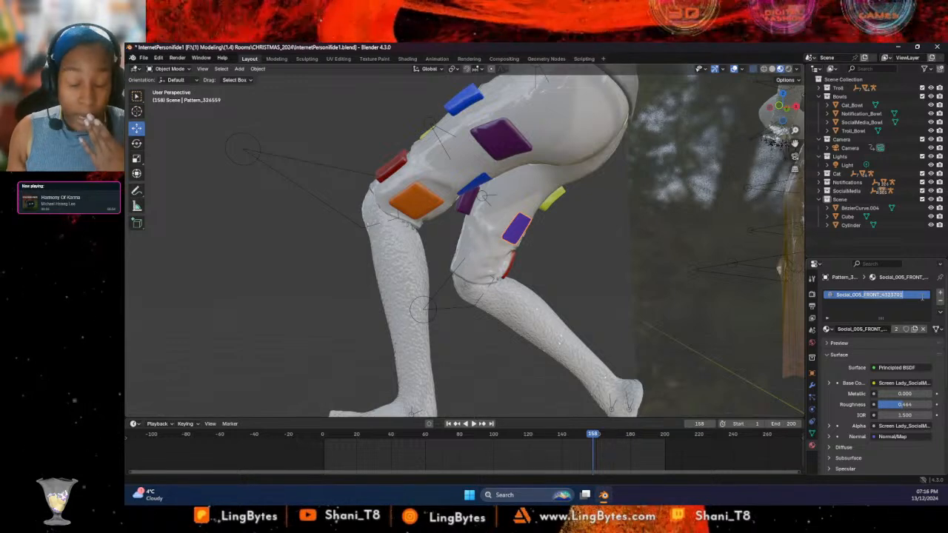
pyautogui.write('Social_005_Txt')
pyautogui.write('itter')
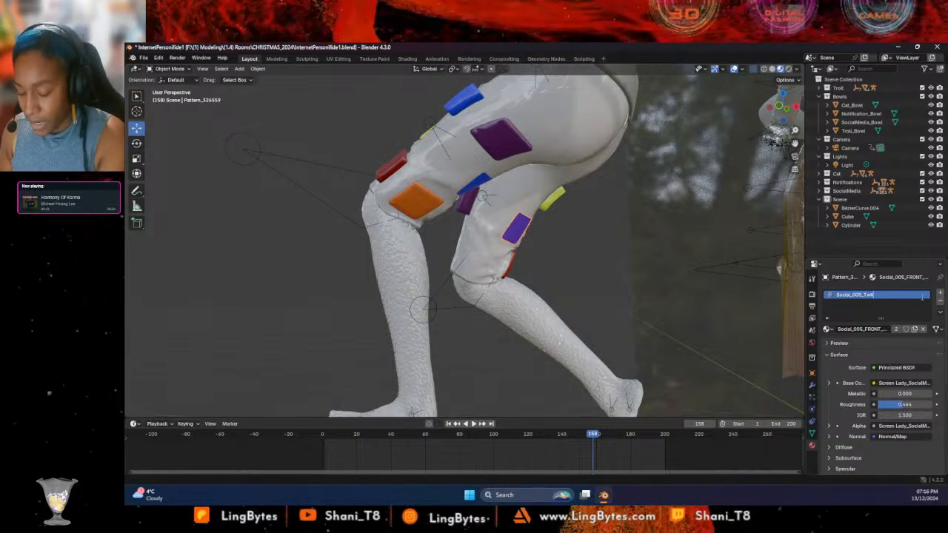
pyautogui.press('Return')
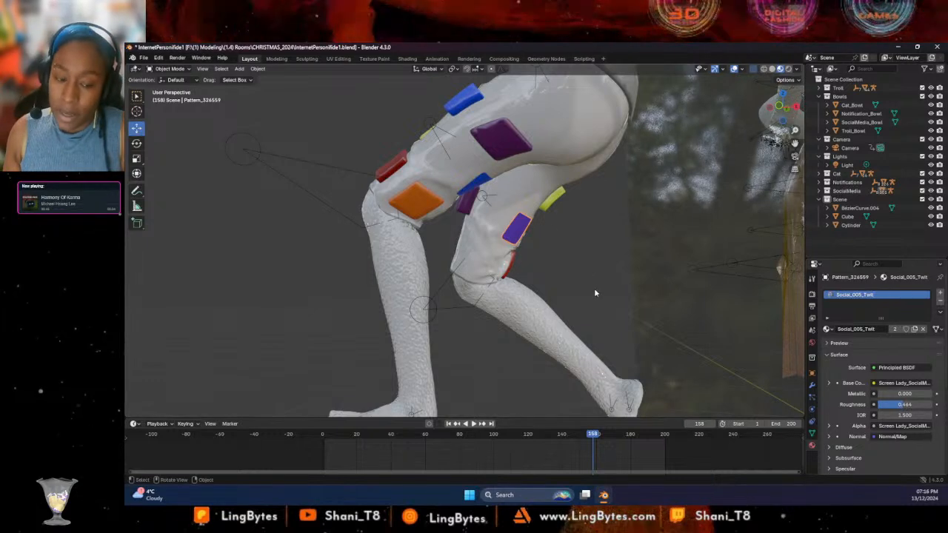
# Select the violet stripe on the figure's sleeve and expand its material preview
pyautogui.click(511, 267)
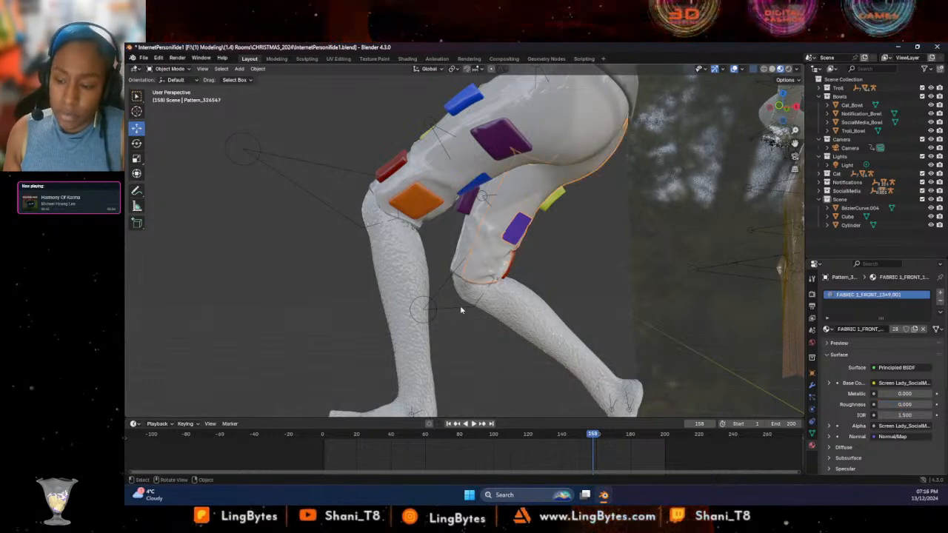
pyautogui.moveTo(457, 317); pyautogui.dragTo(580, 284, button='middle')
pyautogui.click(581, 283)
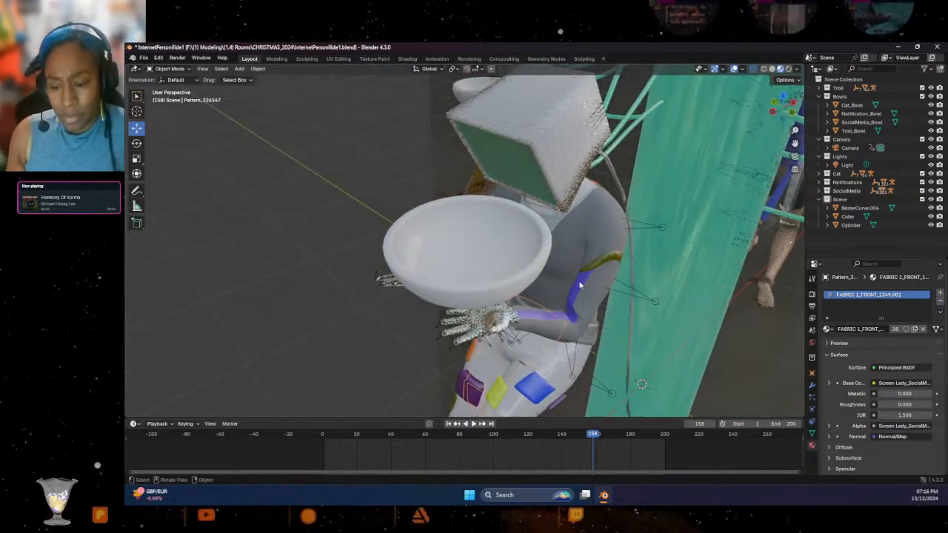
pyautogui.click(840, 343)
pyautogui.scroll(-5, 850, 364)
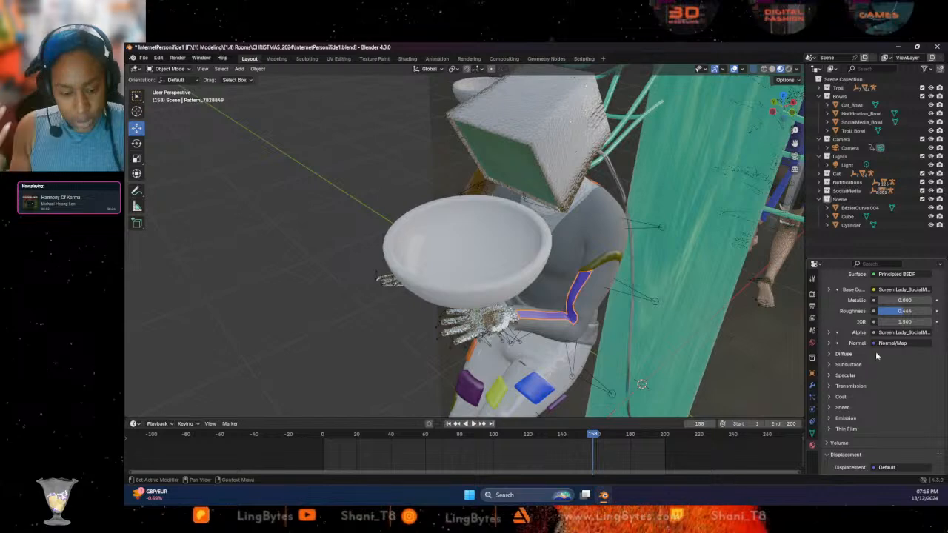
# Remove the image textures linked to Alpha and Base Color in the sleeve stripe's Social_005_Twit material
pyautogui.click(893, 333)
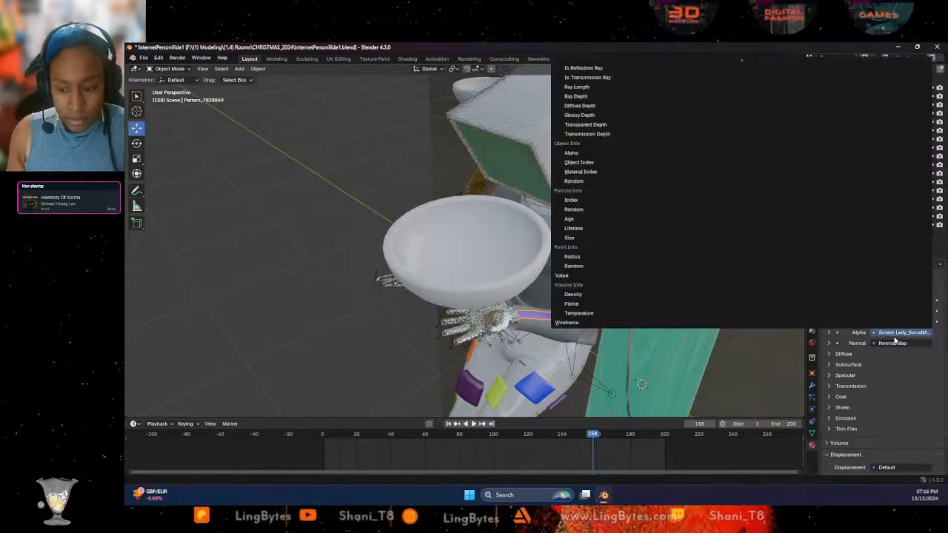
pyautogui.click(892, 332)
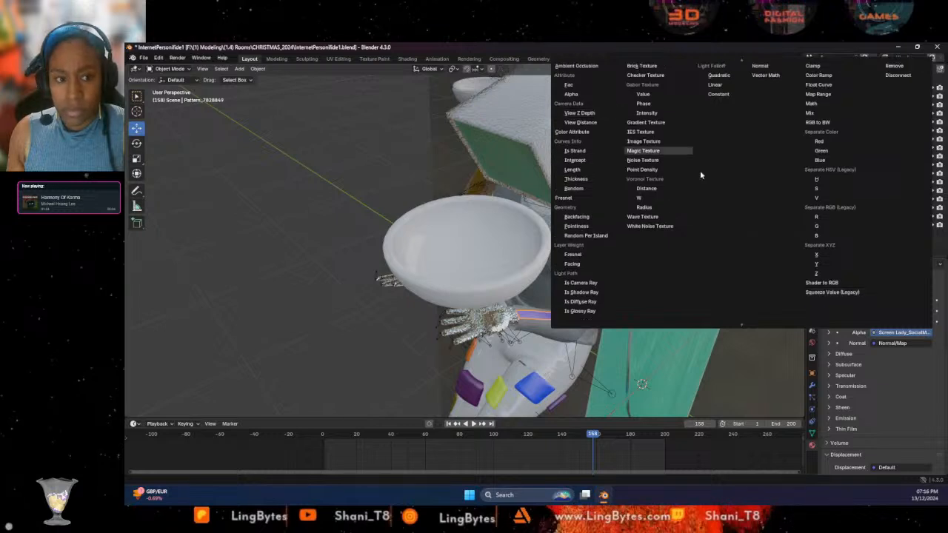
pyautogui.click(907, 334)
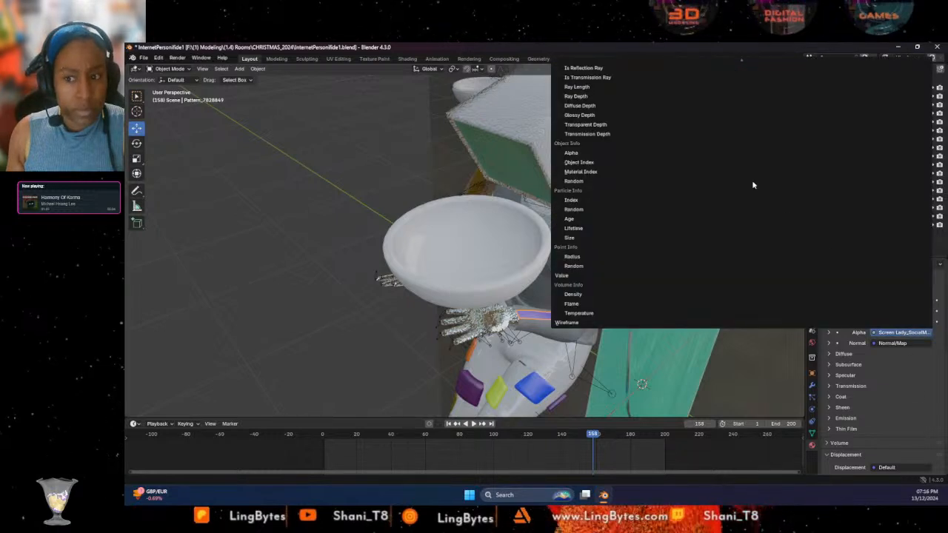
pyautogui.scroll(5, 750, 177)
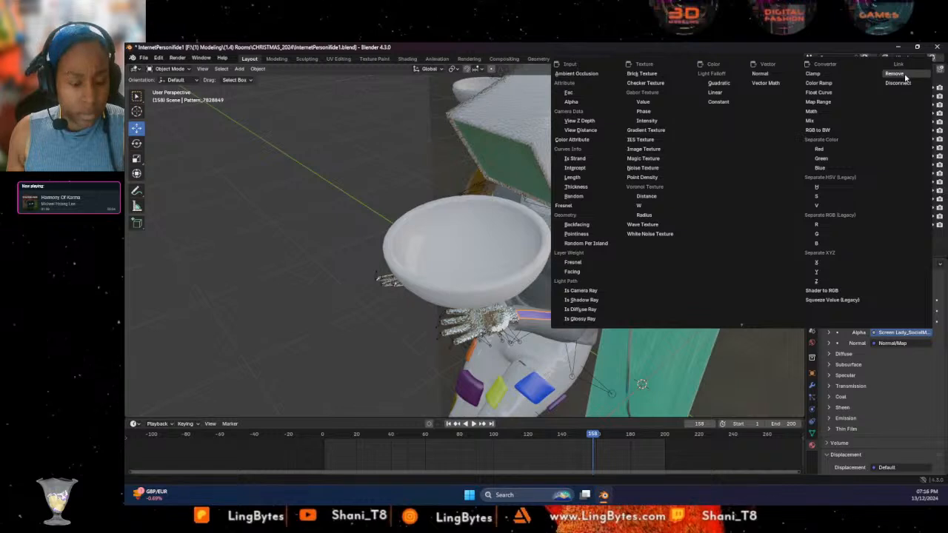
pyautogui.click(896, 74)
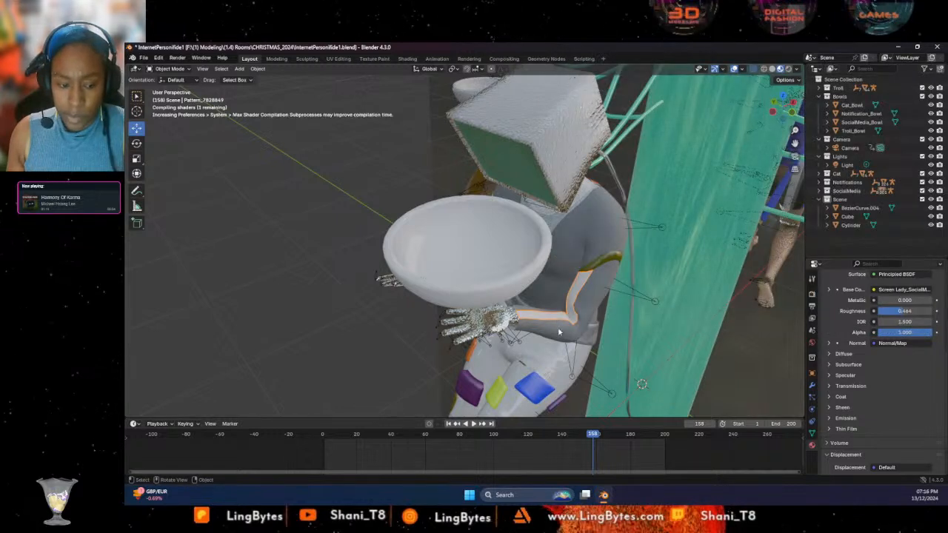
pyautogui.click(889, 290)
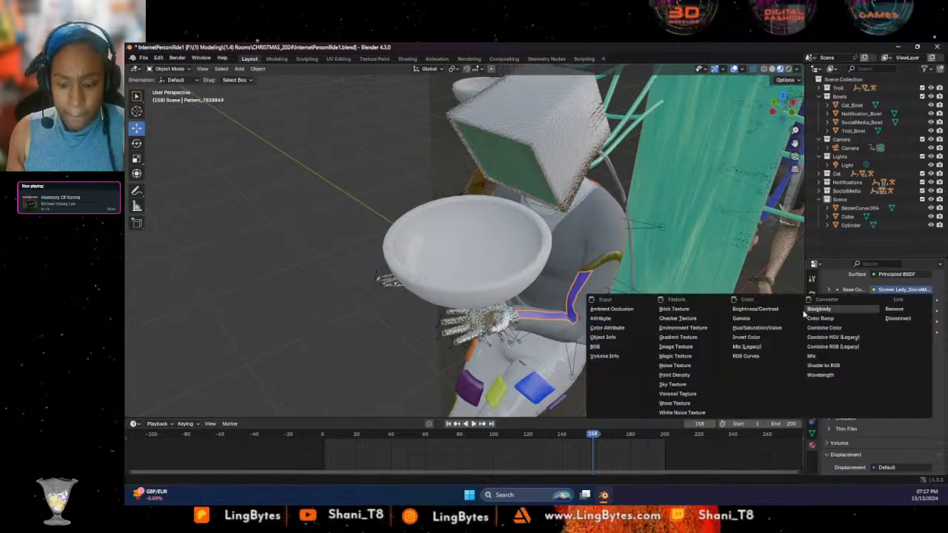
pyautogui.click(894, 309)
# Set the base colour of the Social_005_Twit material to a light sky blue
pyautogui.click(909, 291)
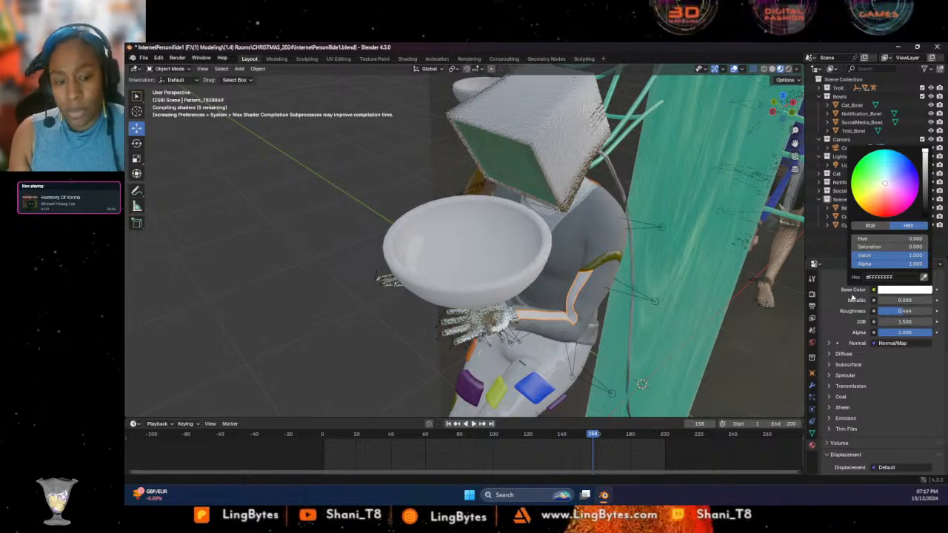
pyautogui.scroll(4, 831, 325)
pyautogui.scroll(-2, 915, 362)
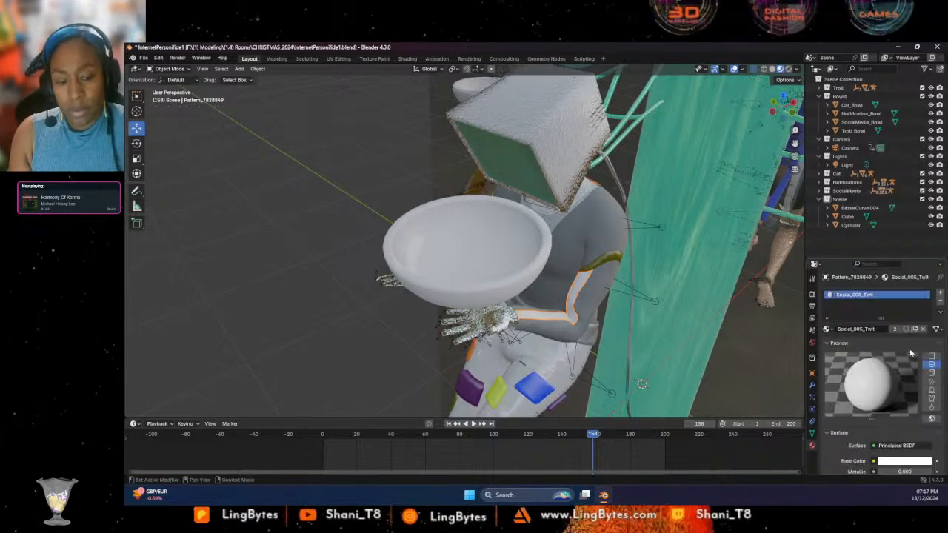
pyautogui.click(908, 377)
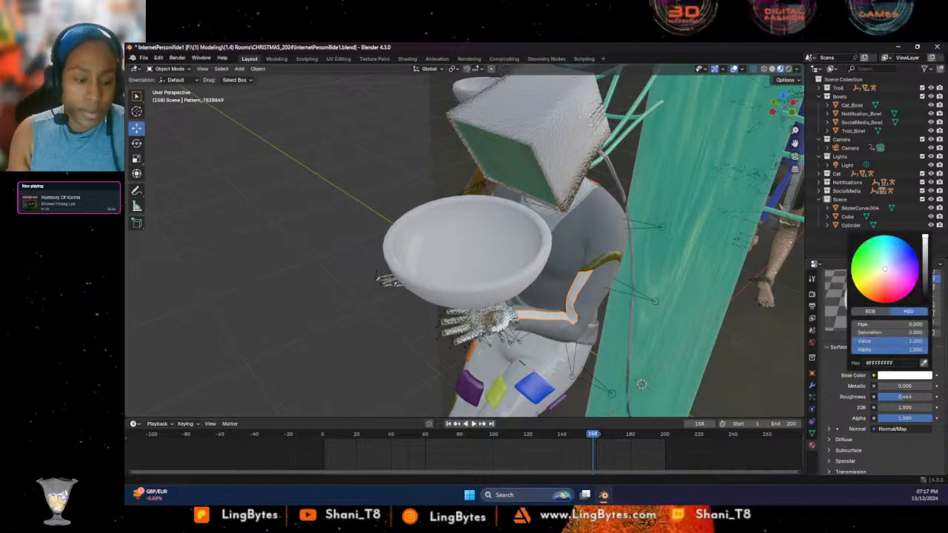
pyautogui.moveTo(885, 269); pyautogui.dragTo(899, 252)
pyautogui.moveTo(432, 360); pyautogui.dragTo(371, 326, button='middle')
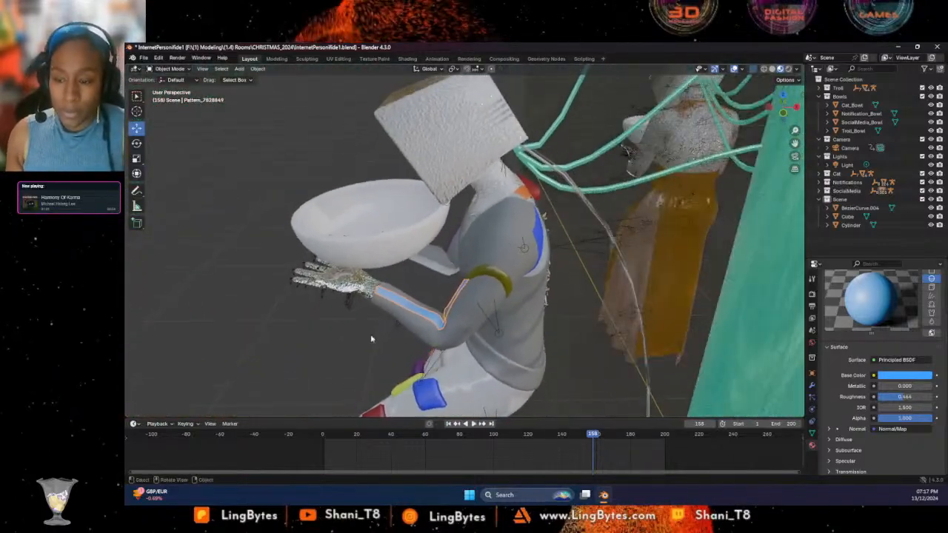
# Select the joined cables and remove the image textures linked to Base Color and Alpha in their Social_006_FRONT material
pyautogui.click(545, 164)
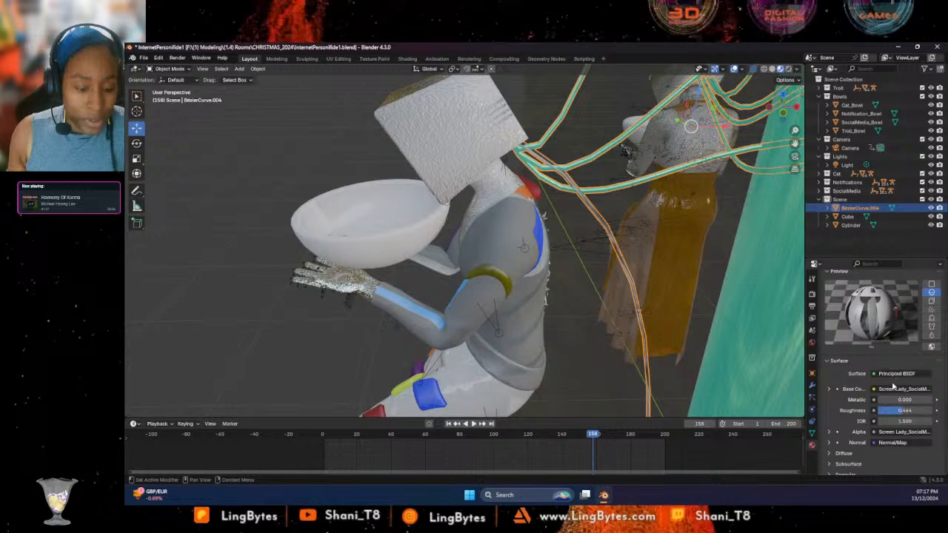
pyautogui.click(894, 389)
pyautogui.click(894, 276)
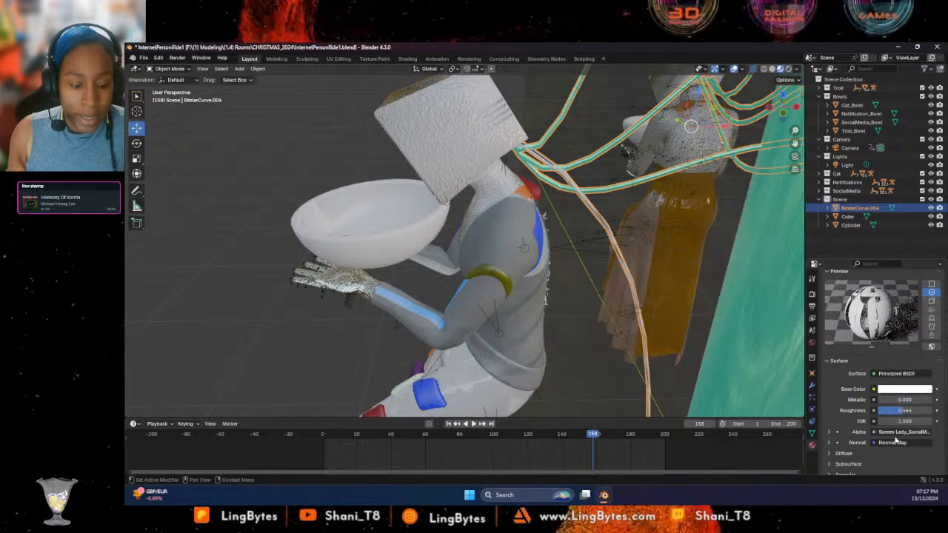
pyautogui.click(904, 432)
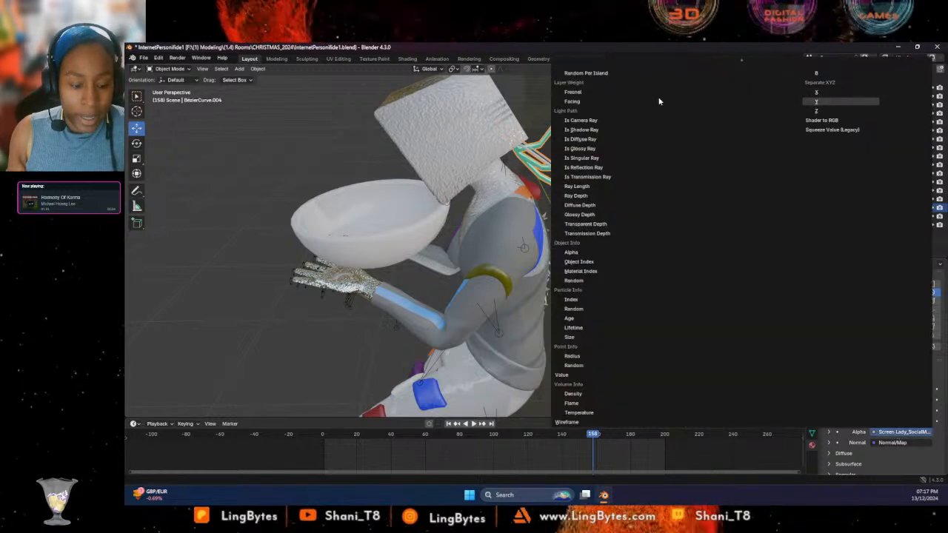
pyautogui.scroll(4, 769, 183)
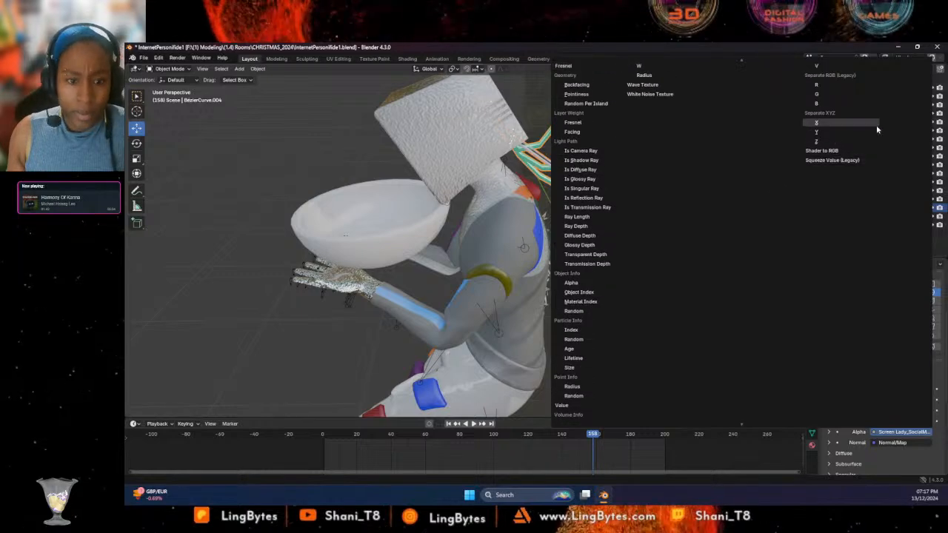
pyautogui.scroll(5, 876, 126)
pyautogui.click(894, 66)
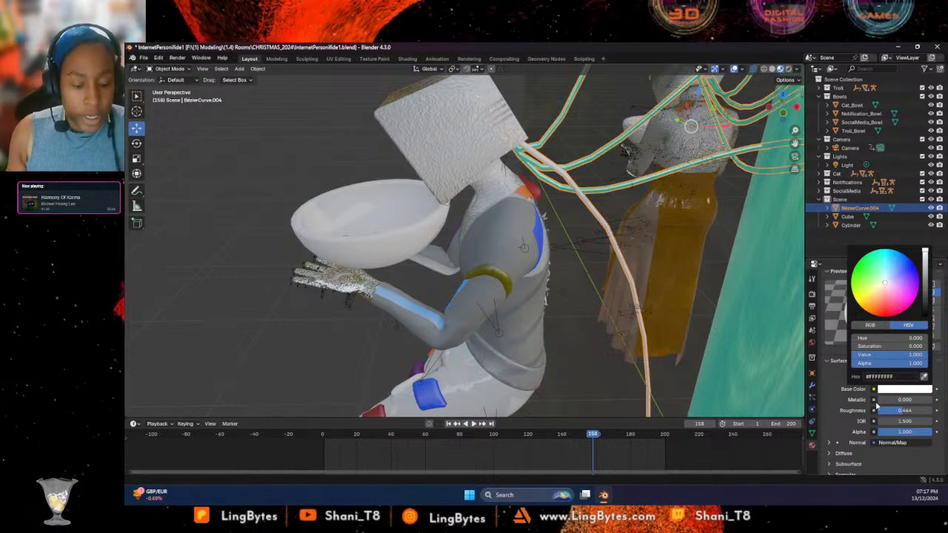
# Rename the cables' Social_006_FRONT material Social_006_You
pyautogui.scroll(4, 855, 362)
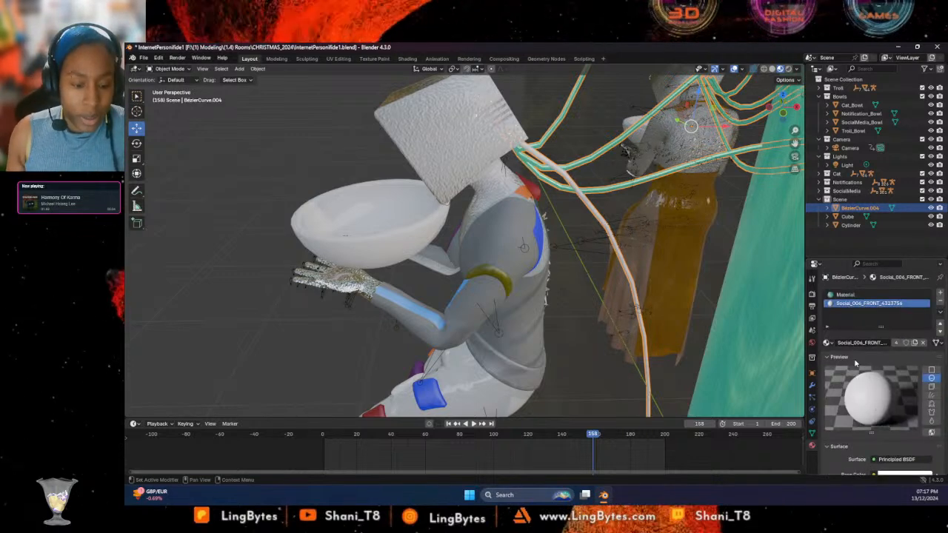
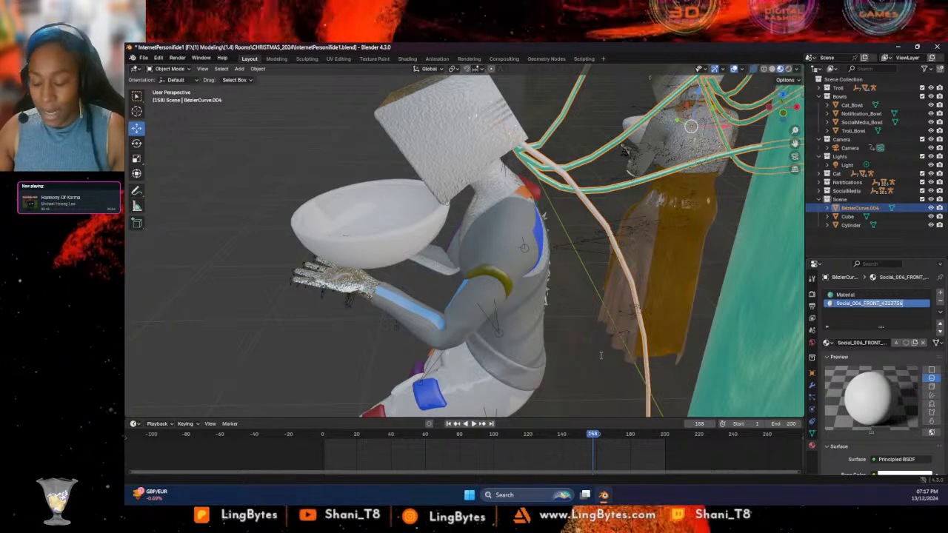
pyautogui.write('Youtube')
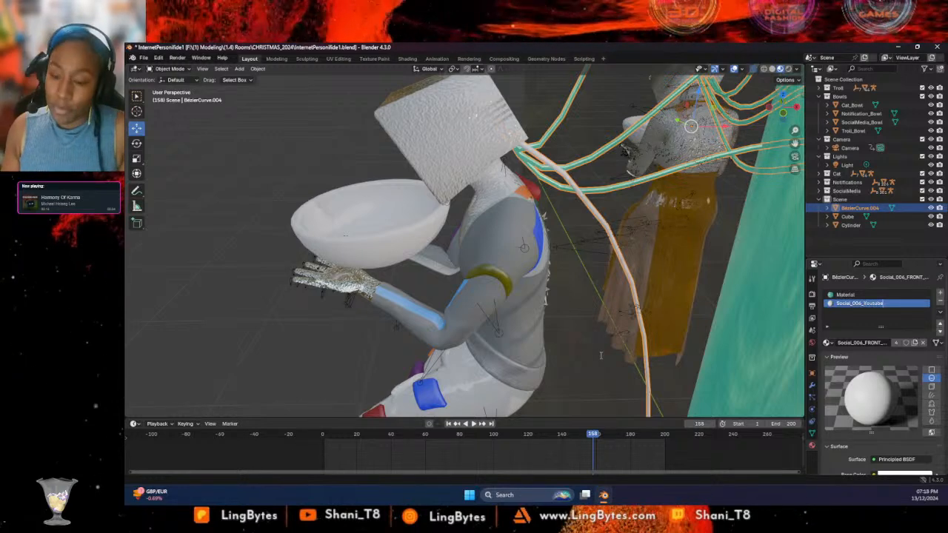
pyautogui.press('BackSpace')
pyautogui.press('BackSpace')
pyautogui.press('BackSpace')
pyautogui.press('BackSpace')
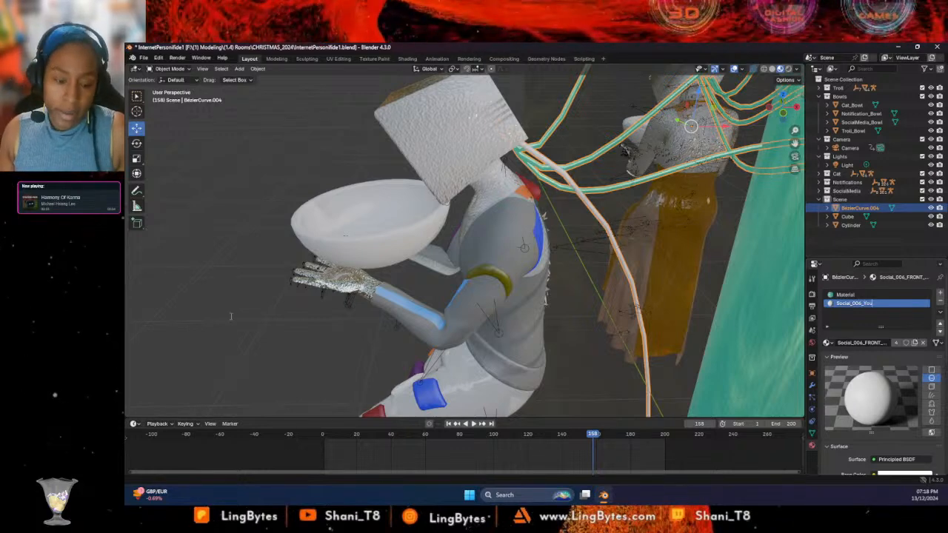
pyautogui.press('Return')
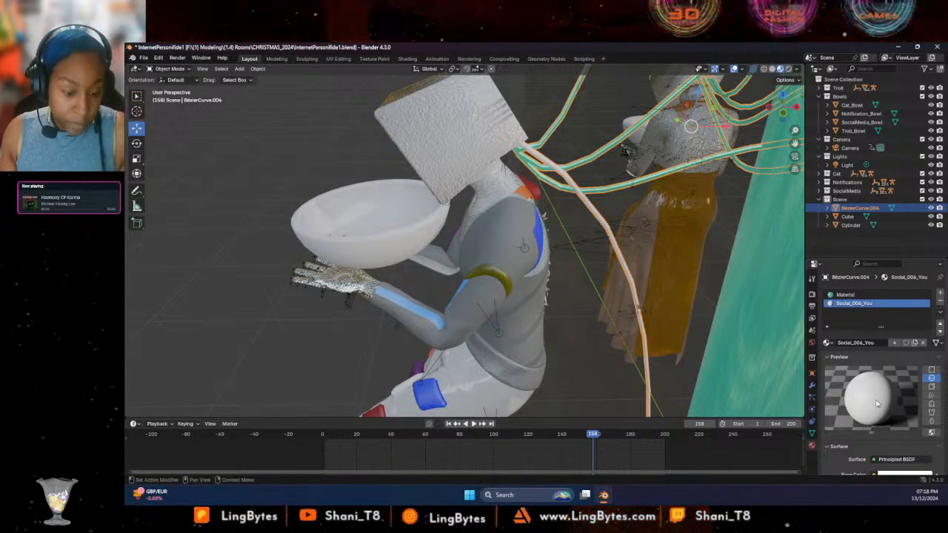
# Set the base colour of the Social_006_You material to pure red
pyautogui.scroll(-3, 876, 403)
pyautogui.click(901, 425)
pyautogui.moveTo(885, 317); pyautogui.dragTo(885, 351)
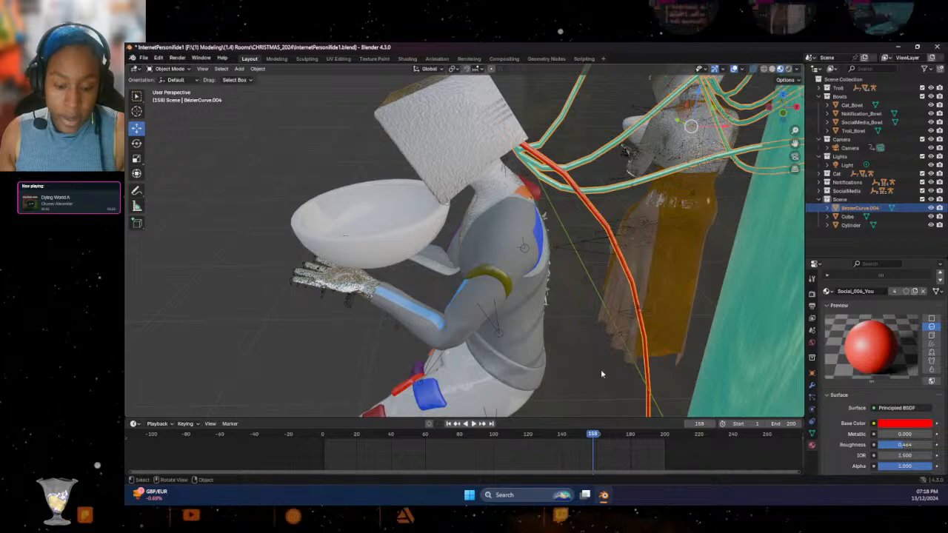
pyautogui.click(595, 369)
pyautogui.scroll(3, 597, 304)
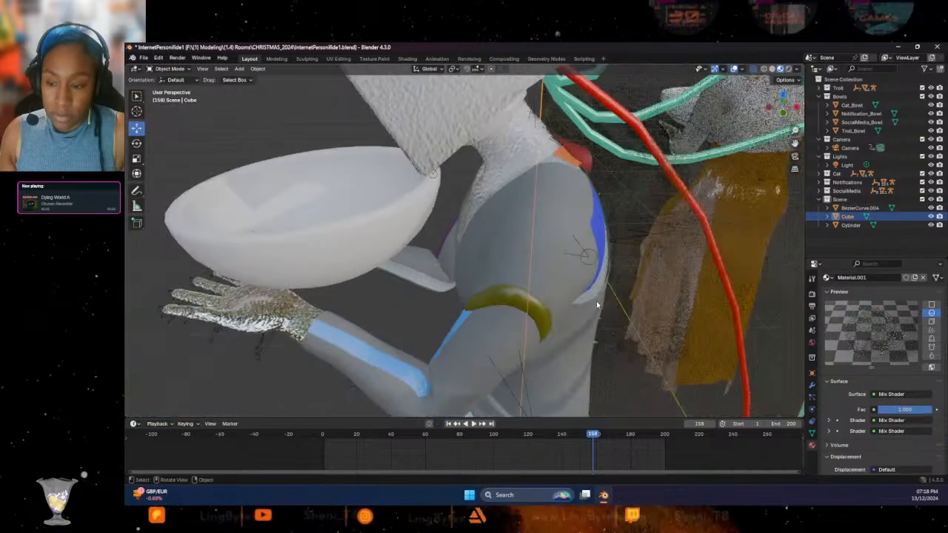
pyautogui.scroll(-9, 597, 305)
pyautogui.moveTo(596, 260); pyautogui.dragTo(196, 310, button='middle')
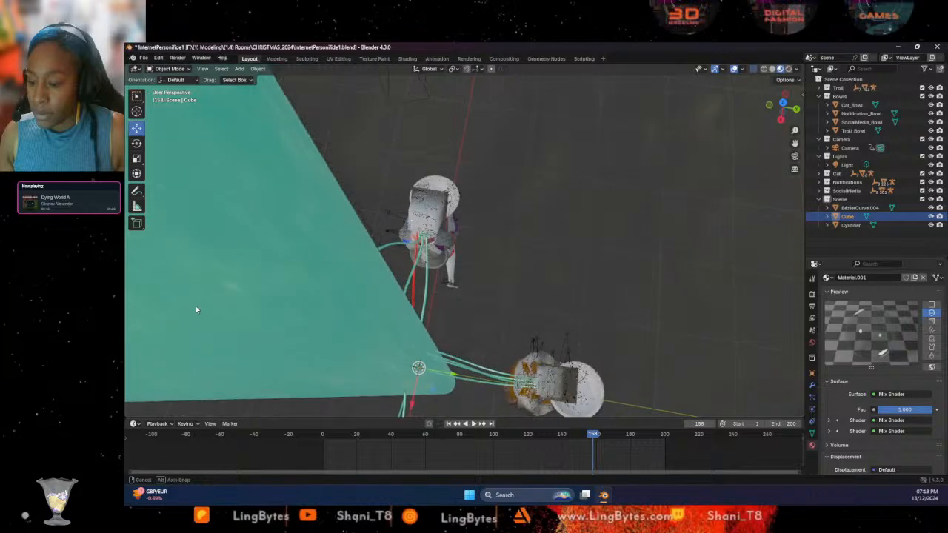
pyautogui.click(167, 68)
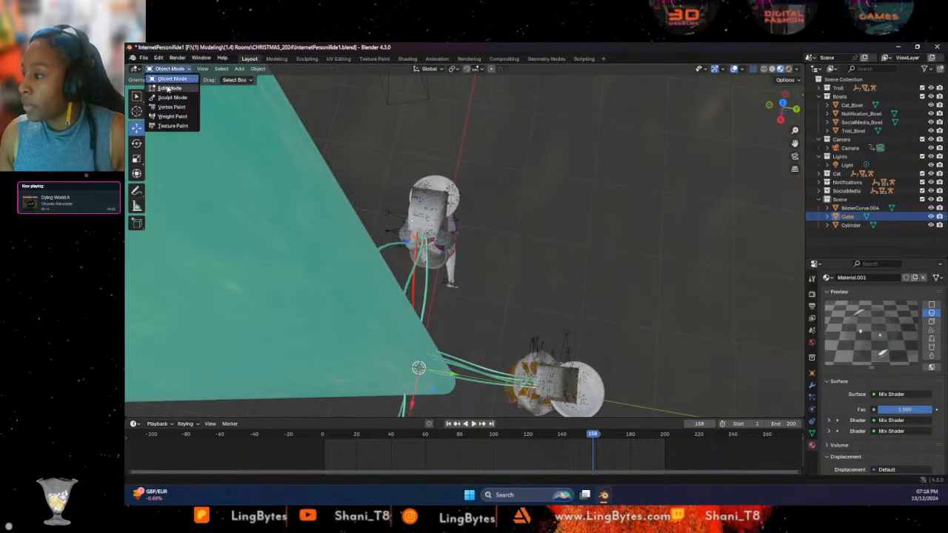
pyautogui.click(169, 91)
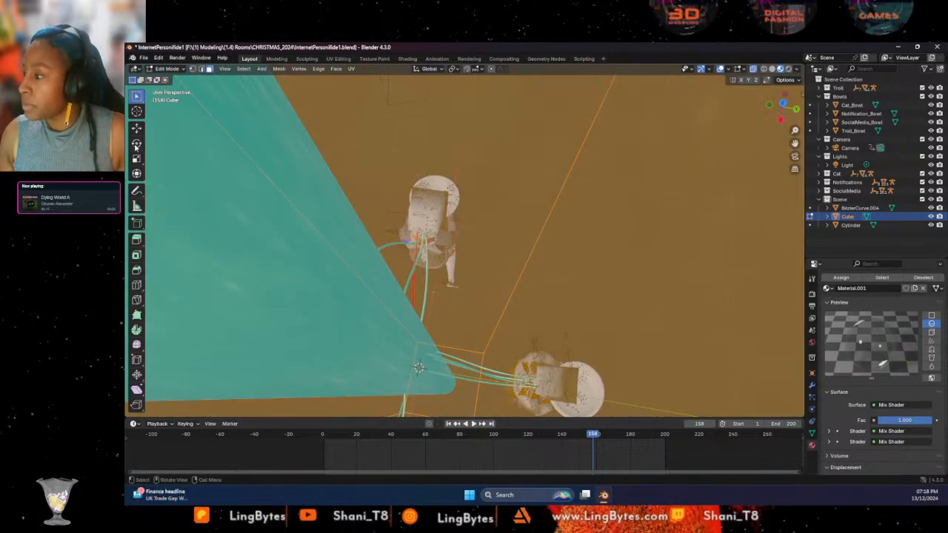
pyautogui.click(169, 69)
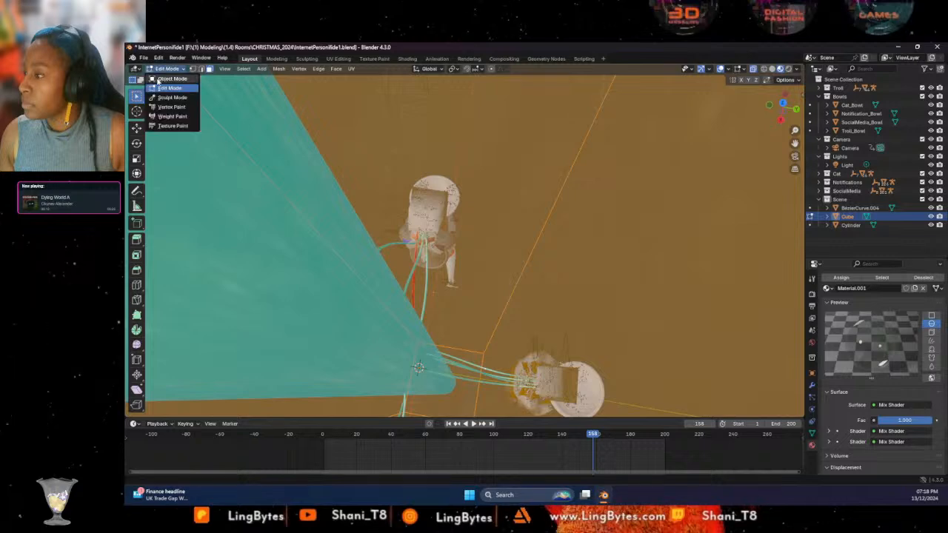
pyautogui.click(160, 80)
# Put the joined cables in Edit Mode and select the cable running from the social-media figure's head to the pillar's corner
pyautogui.moveTo(567, 261); pyautogui.dragTo(458, 213, button='middle')
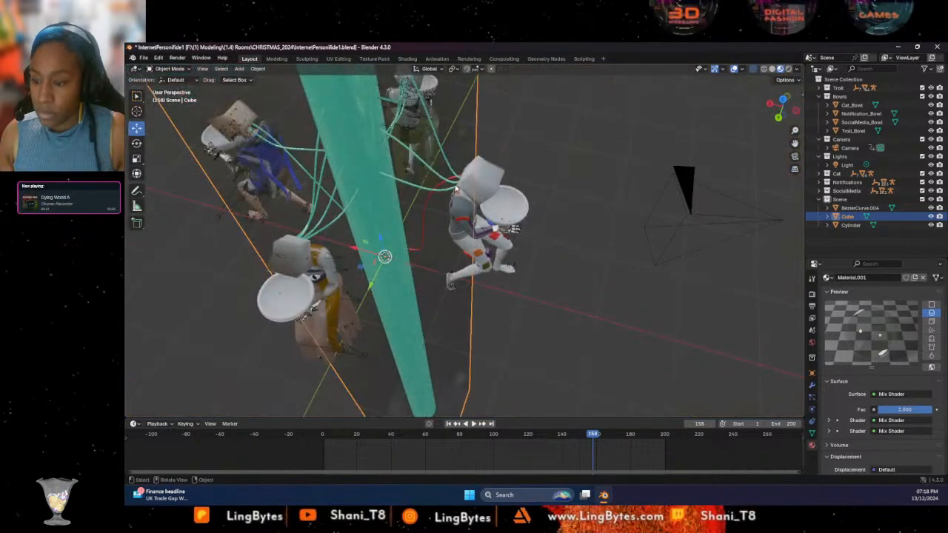
pyautogui.click(356, 178)
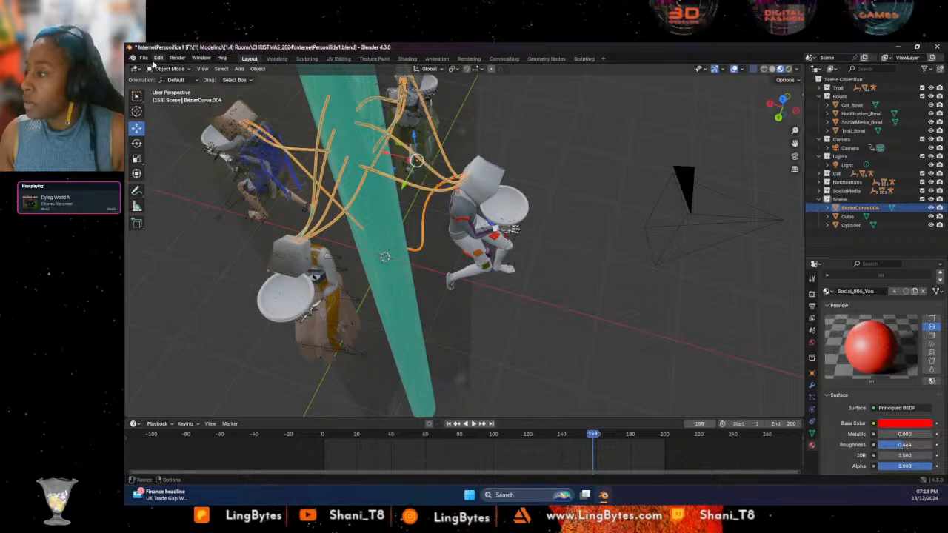
pyautogui.click(170, 69)
pyautogui.click(169, 89)
pyautogui.moveTo(358, 180); pyautogui.dragTo(479, 216, button='middle')
pyautogui.moveTo(485, 172); pyautogui.dragTo(461, 384)
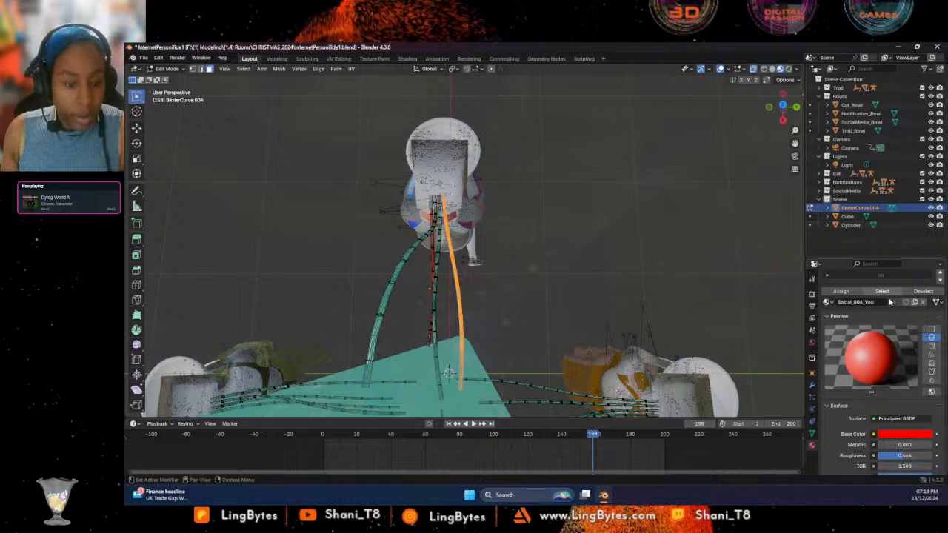
# Add a material slot to the joined cables and fill it with the existing Social_002_Inst material
pyautogui.scroll(3, 863, 335)
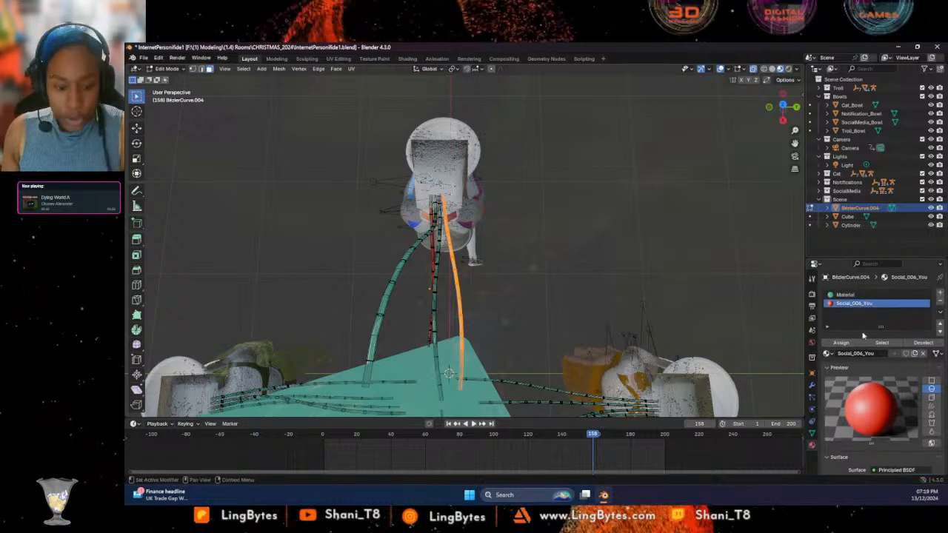
pyautogui.click(940, 293)
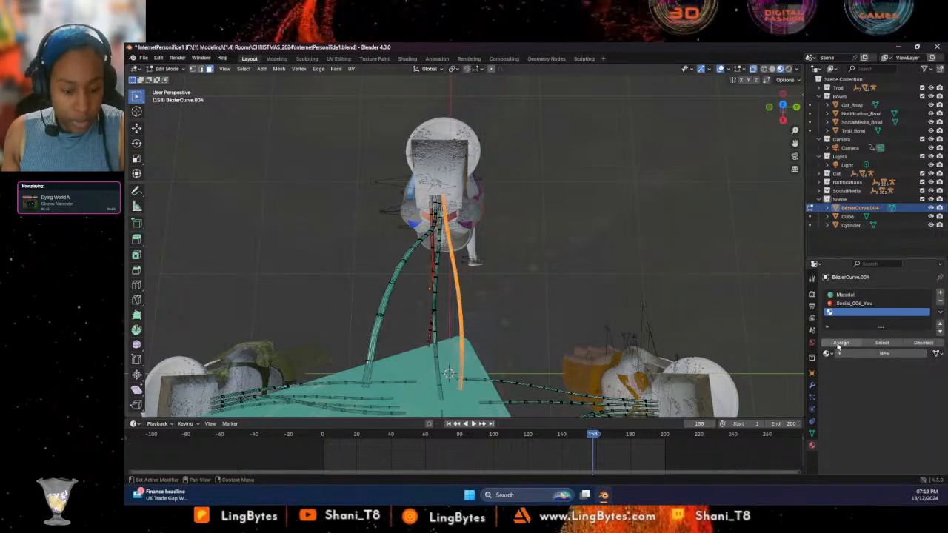
pyautogui.click(827, 353)
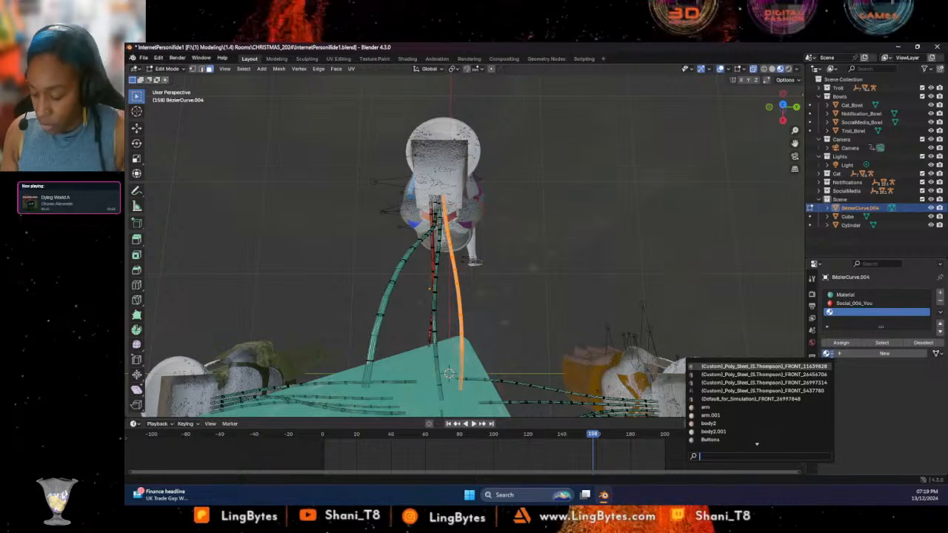
pyautogui.write('soci')
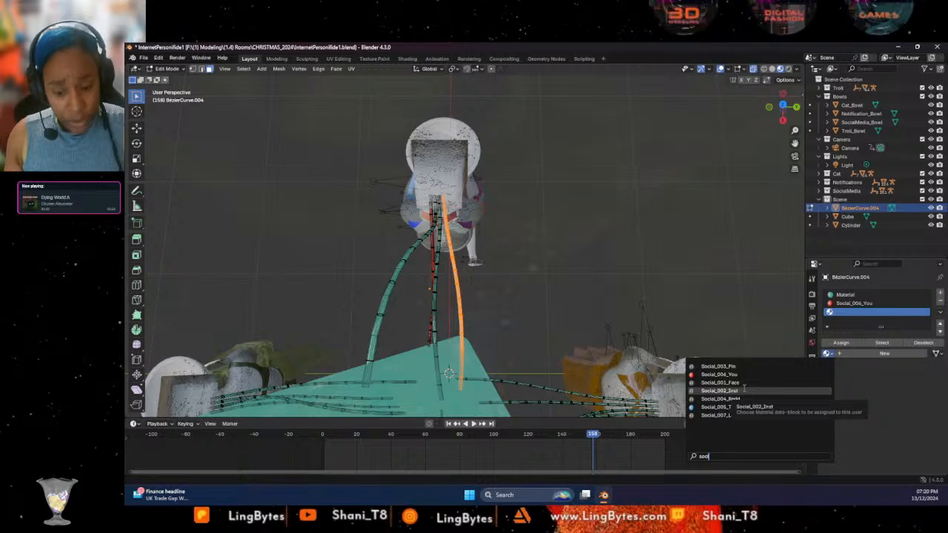
pyautogui.click(744, 391)
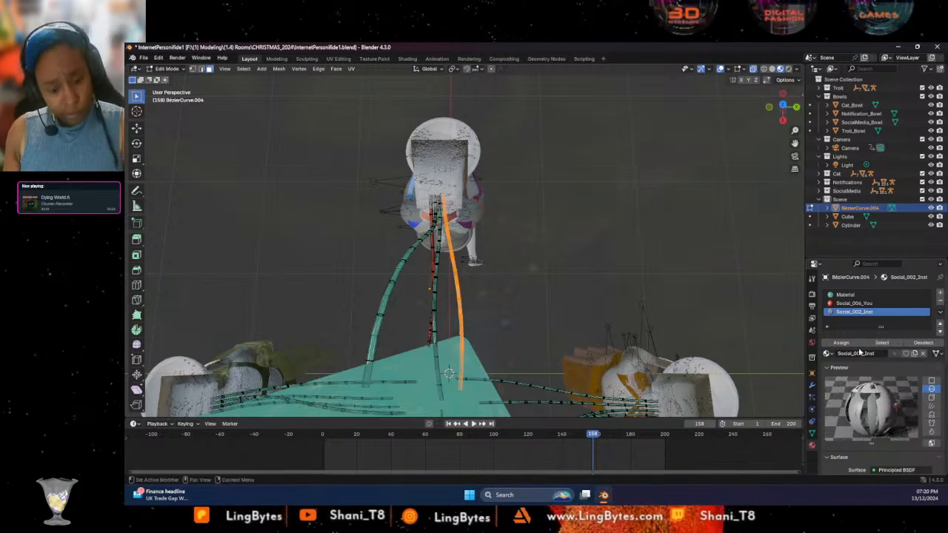
# Remove the image texture linked to Base Color in Social_002_Inst and set its base colour to coral, #FF7E65FF
pyautogui.scroll(-5, 881, 349)
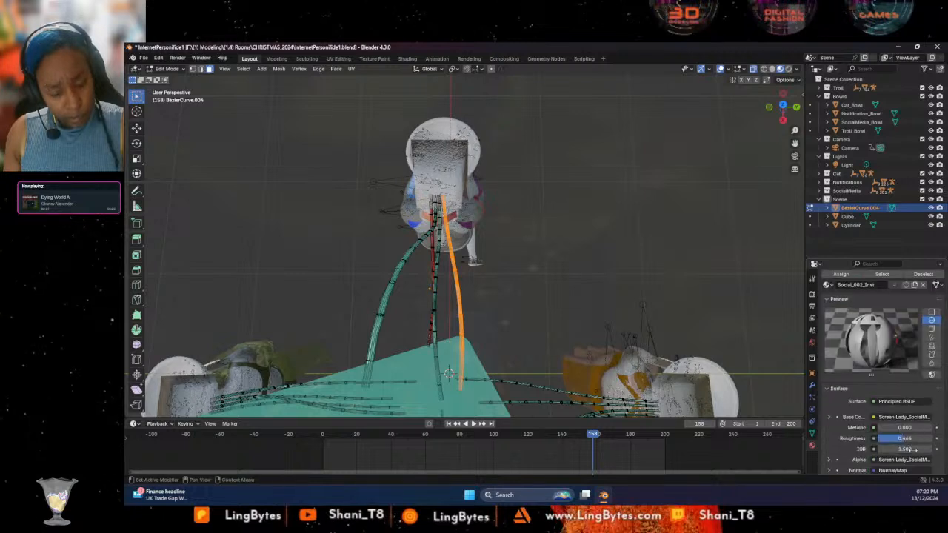
pyautogui.click(904, 382)
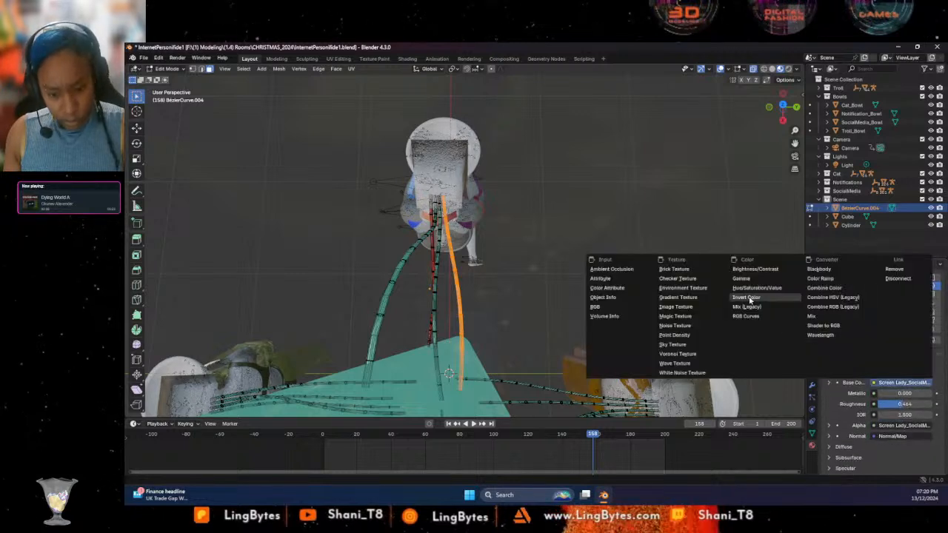
pyautogui.click(895, 269)
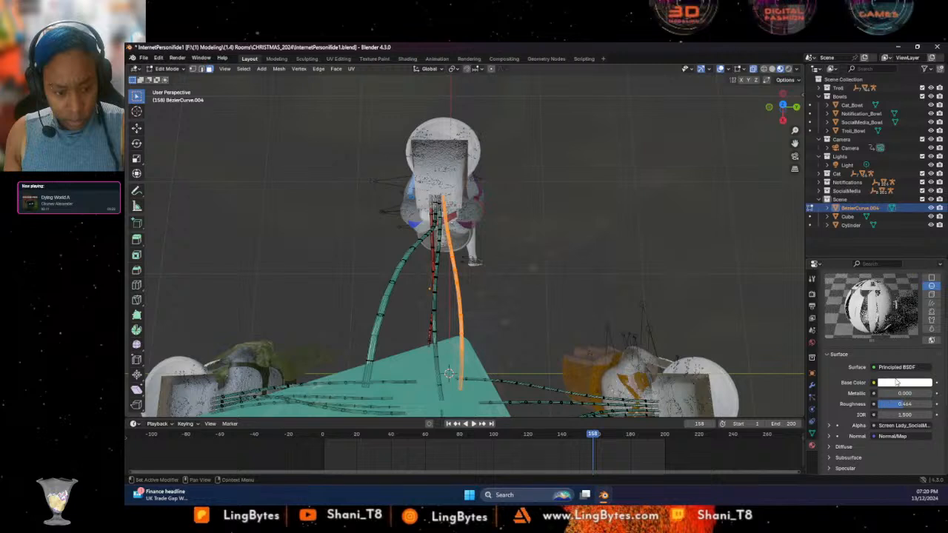
pyautogui.click(897, 383)
pyautogui.click(879, 295)
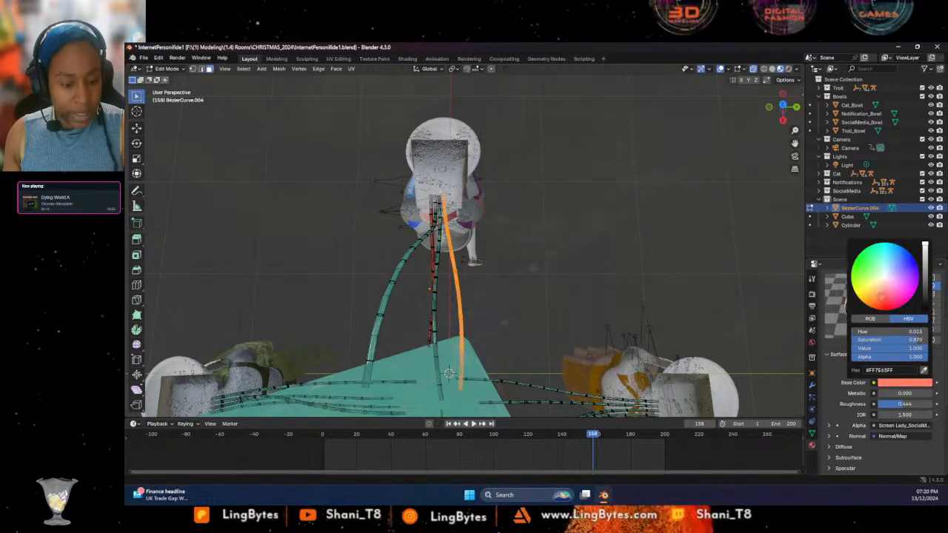
# Remove the image texture linked to Alpha in the Social_002_Inst material
pyautogui.click(903, 425)
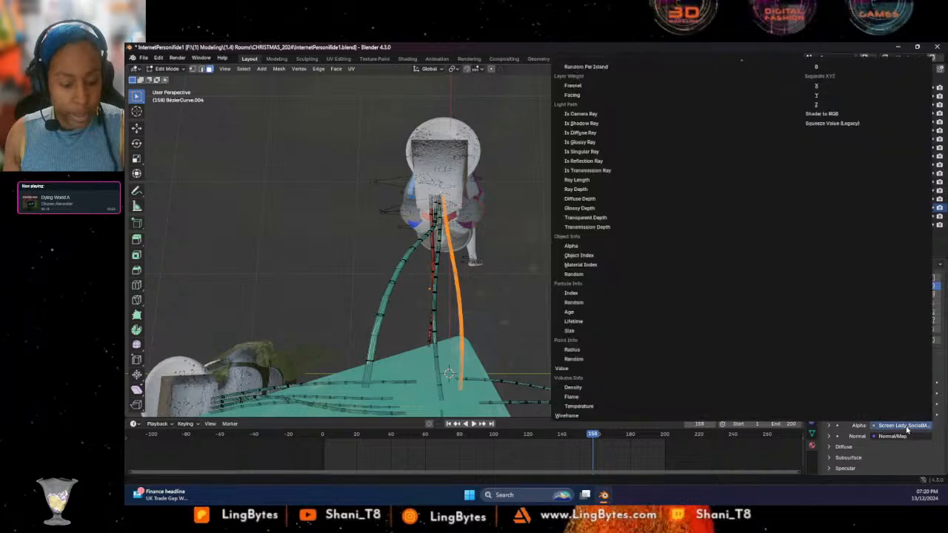
pyautogui.scroll(6, 884, 89)
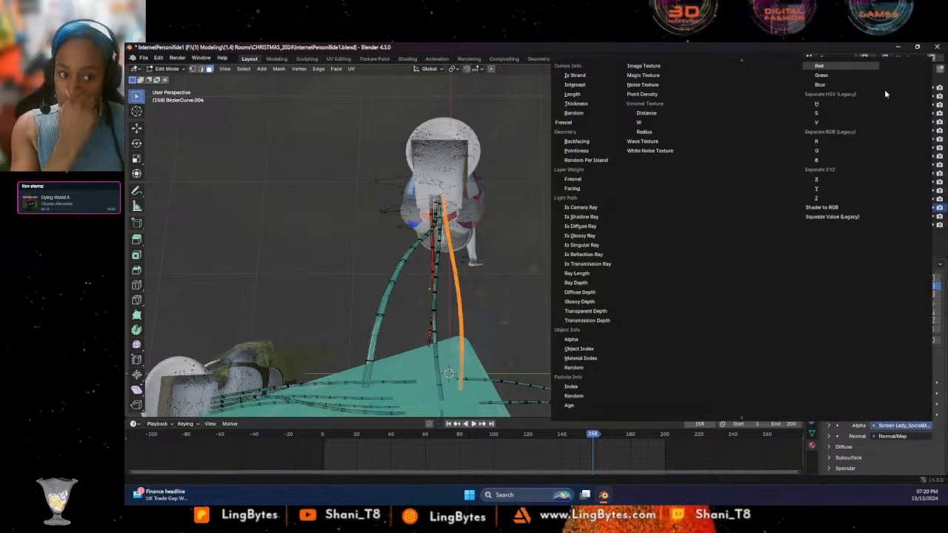
pyautogui.click(896, 76)
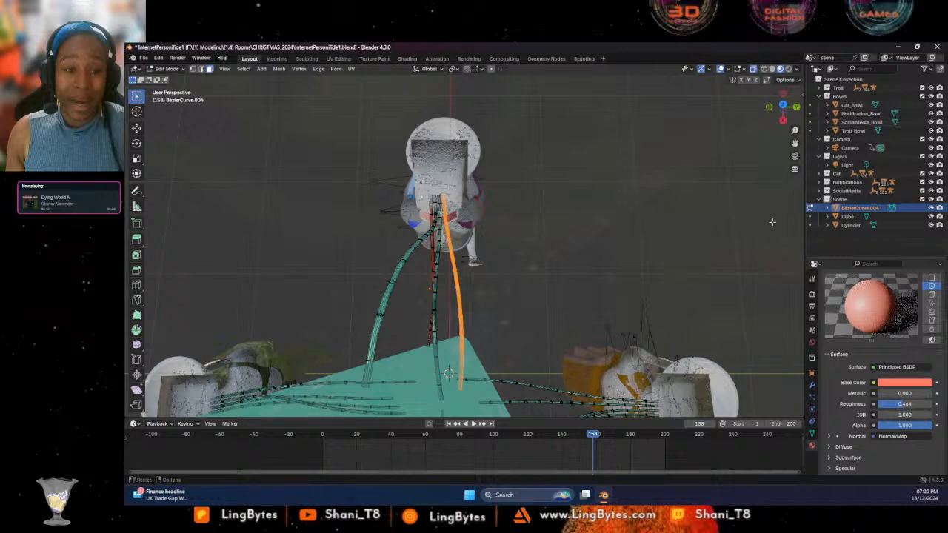
# Box-select the faces of the cable arching from the social-media figure's head up to the pillar
pyautogui.moveTo(646, 281); pyautogui.dragTo(777, 265, button='middle')
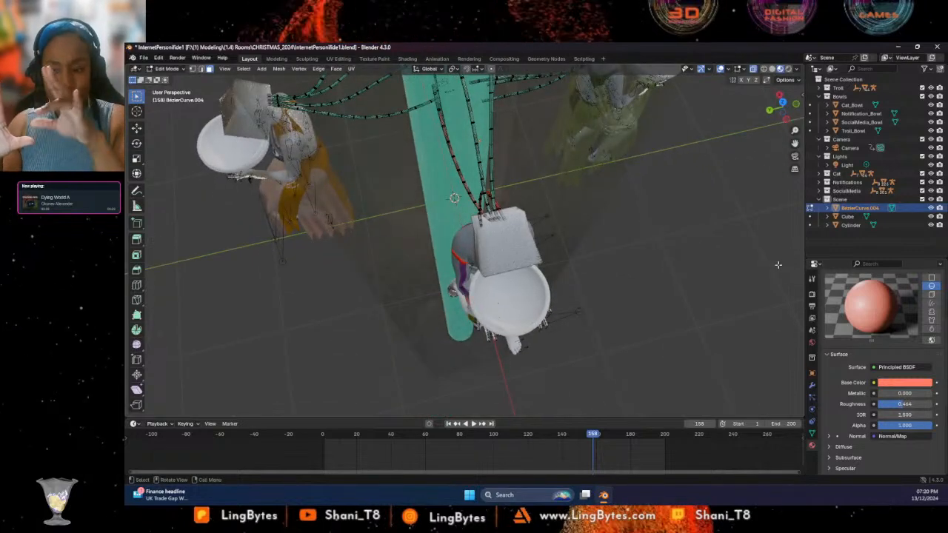
pyautogui.moveTo(747, 243); pyautogui.dragTo(560, 216, button='middle')
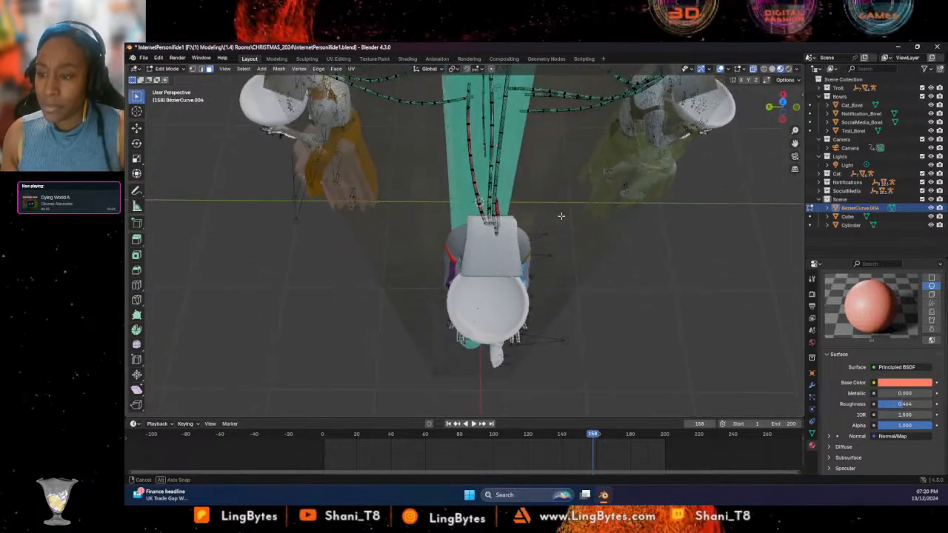
pyautogui.moveTo(475, 107); pyautogui.dragTo(507, 161, button='middle')
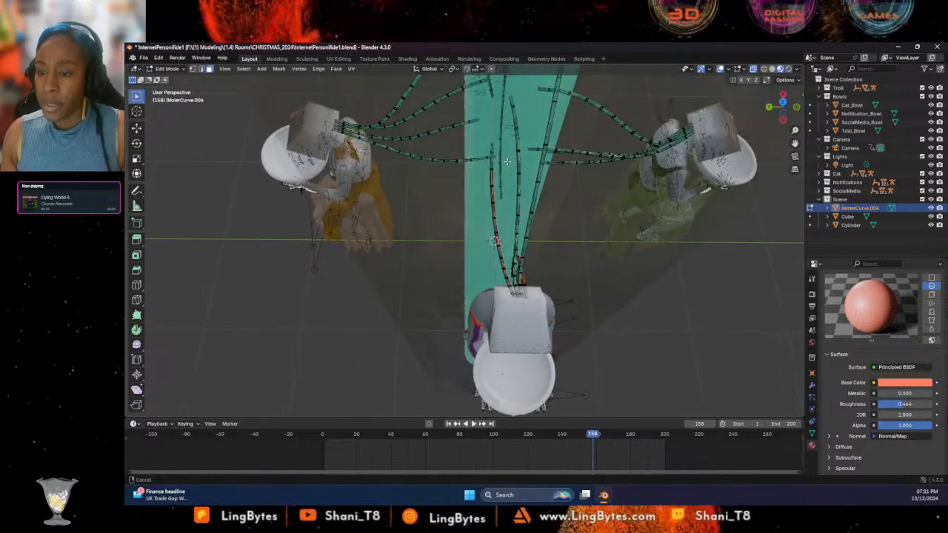
pyautogui.moveTo(534, 116); pyautogui.dragTo(448, 92, button='middle')
pyautogui.moveTo(439, 87); pyautogui.dragTo(482, 113)
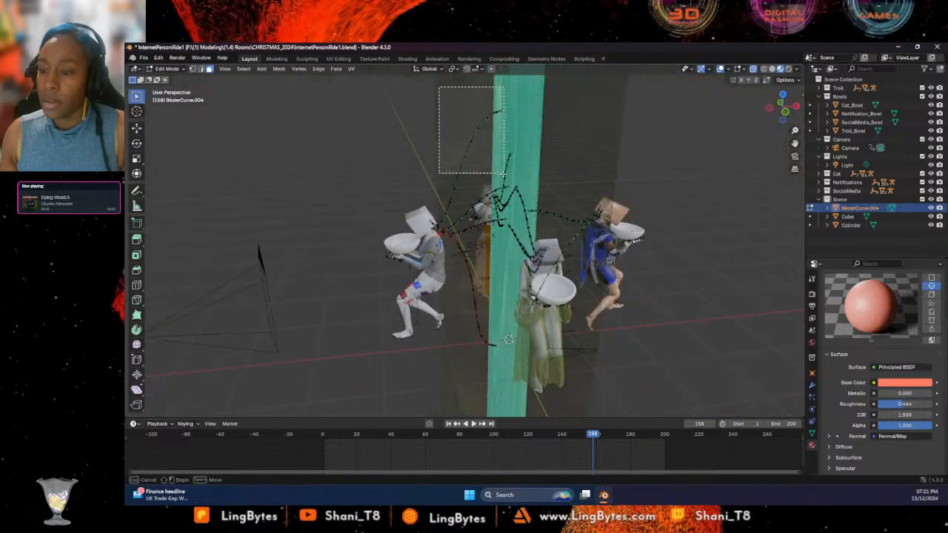
pyautogui.moveTo(504, 166); pyautogui.dragTo(504, 167)
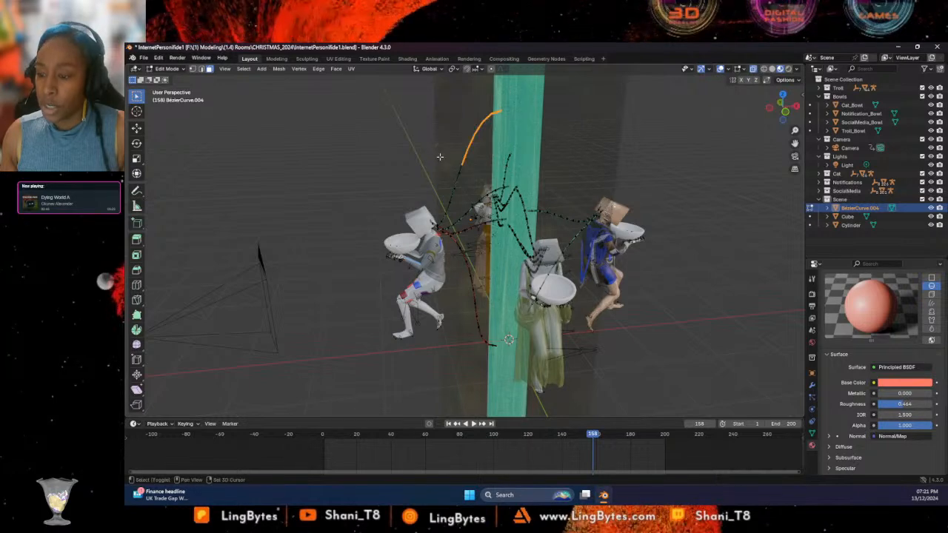
pyautogui.moveTo(439, 157); pyautogui.dragTo(468, 202)
pyautogui.scroll(5, 467, 206)
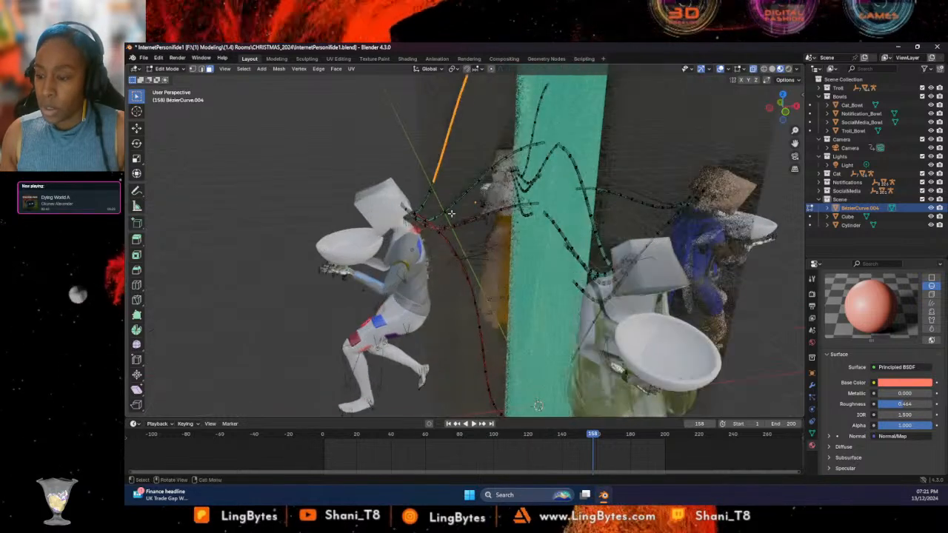
pyautogui.moveTo(366, 104); pyautogui.dragTo(411, 178)
# Extend the selection along that same cable to its end inside the social-media figure's screen head
pyautogui.moveTo(379, 185); pyautogui.dragTo(470, 133, button='middle')
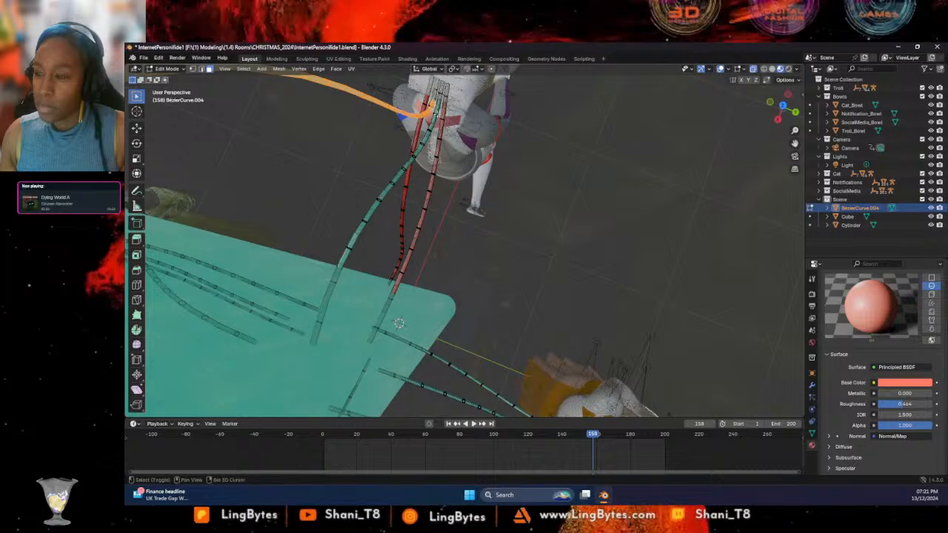
pyautogui.scroll(7, 429, 109)
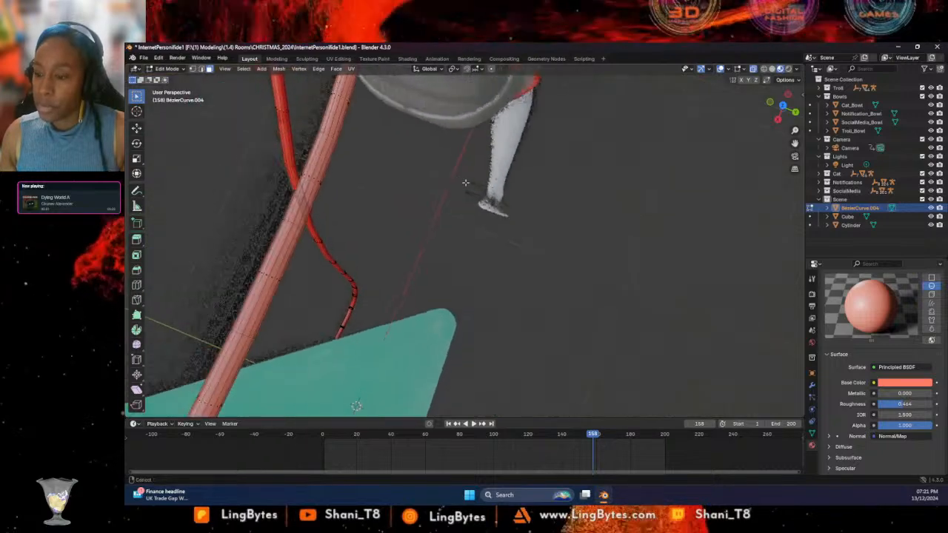
pyautogui.keyDown('shift'); pyautogui.moveTo(430, 110); pyautogui.dragTo(539, 315, button='middle'); pyautogui.keyUp('shift')
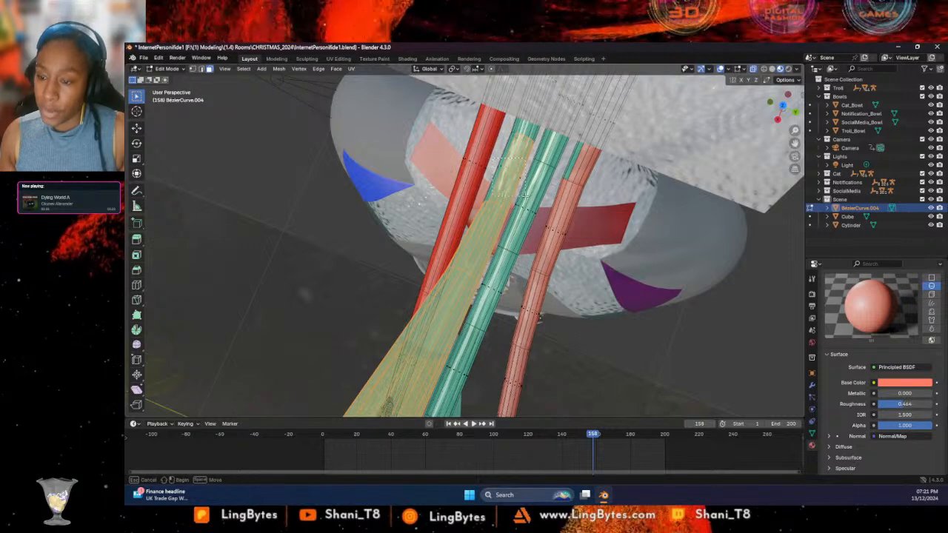
pyautogui.moveTo(540, 316); pyautogui.dragTo(507, 191, button='middle')
pyautogui.press('l')
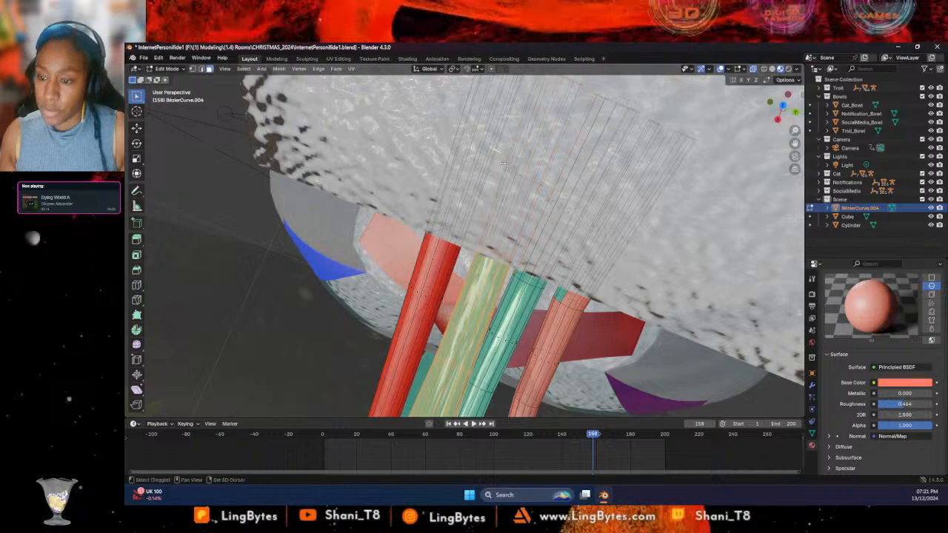
pyautogui.moveTo(502, 163); pyautogui.dragTo(459, 170, button='middle')
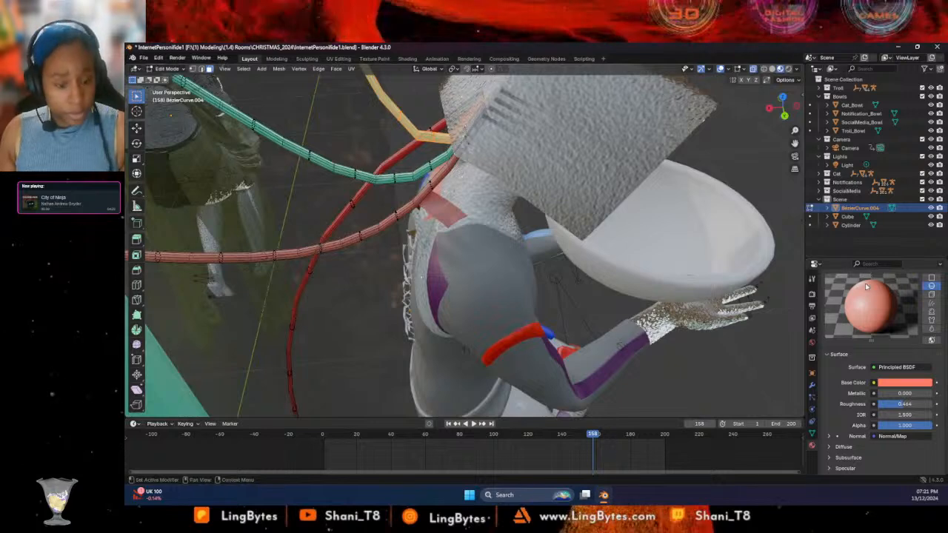
# Add a material slot to the joined cables and fill it with the existing Social_004_Redd material
pyautogui.scroll(3, 870, 296)
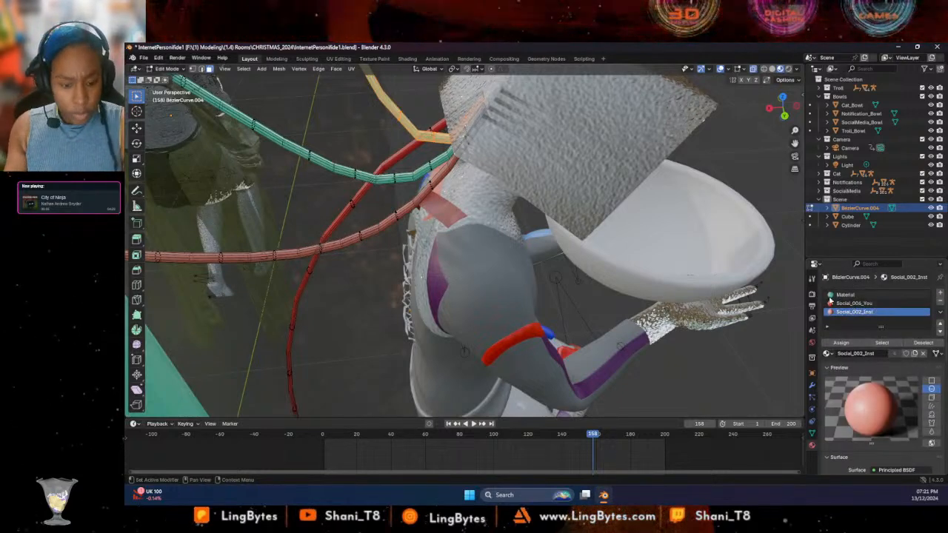
pyautogui.click(940, 293)
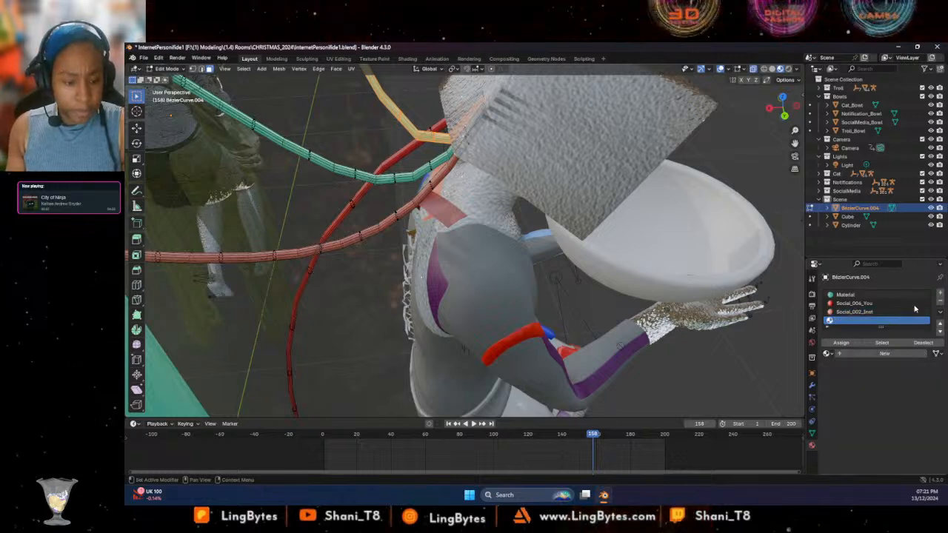
pyautogui.click(827, 354)
pyautogui.write('s')
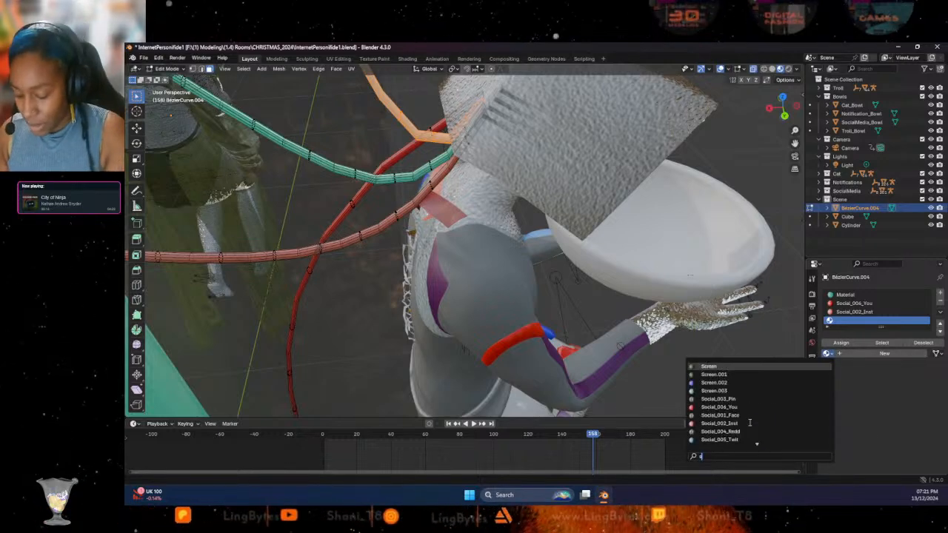
pyautogui.write('ocial')
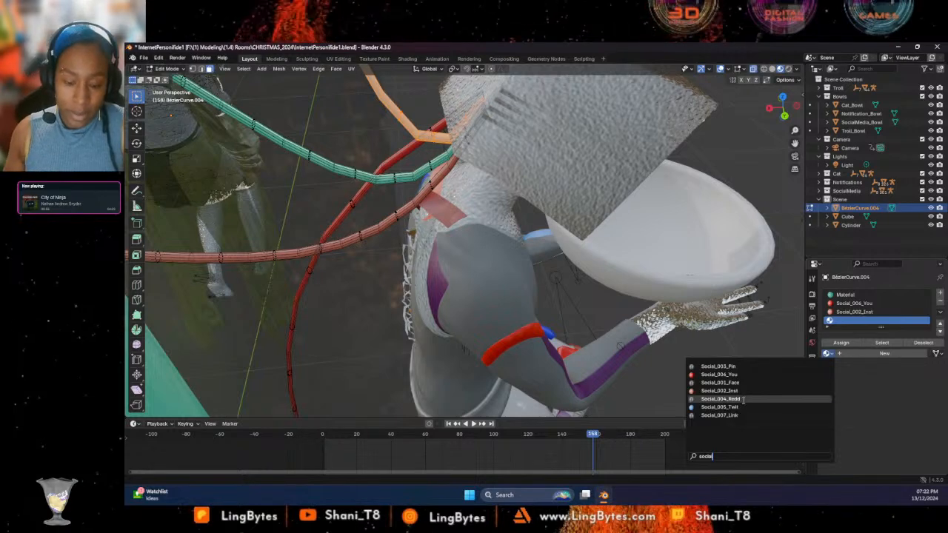
pyautogui.click(743, 399)
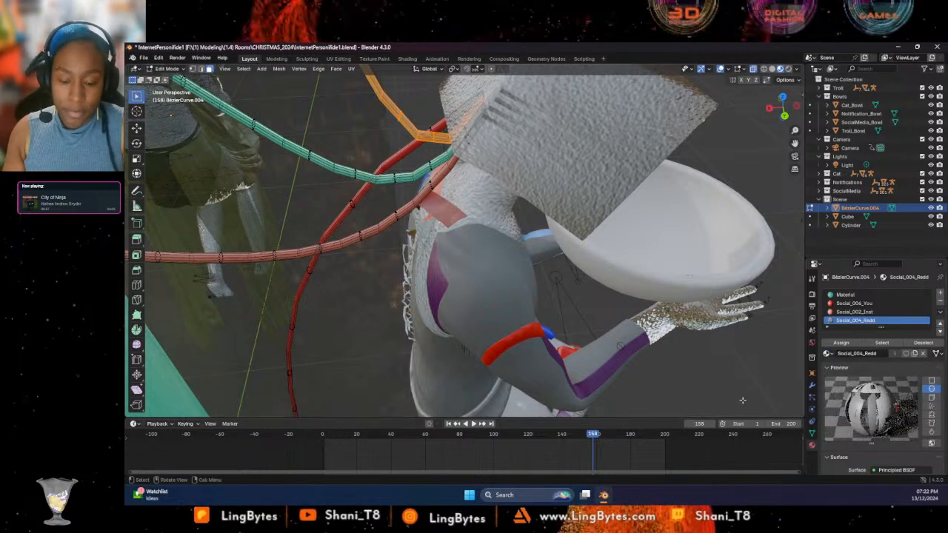
# Remove the image texture linked to Base Color in Social_004_Redd and set its base colour to a light orange
pyautogui.scroll(-4, 891, 340)
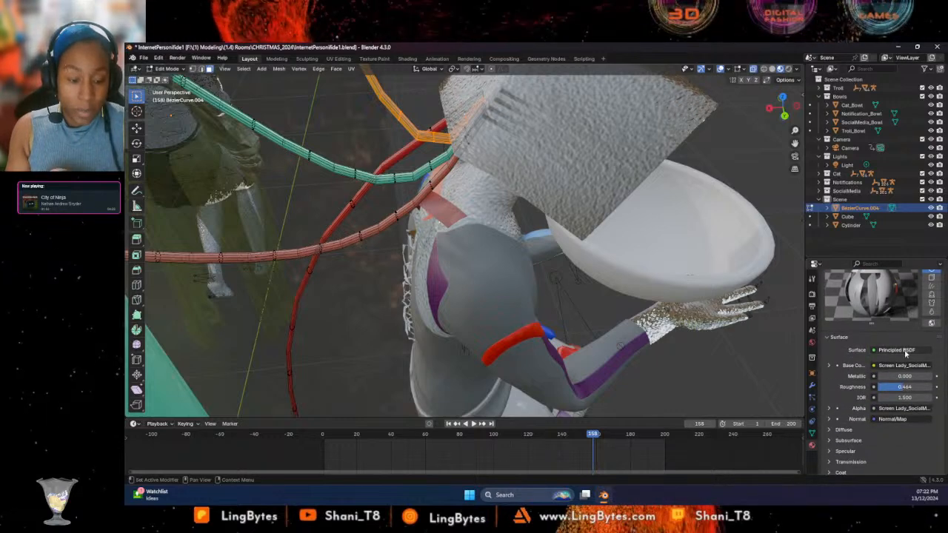
pyautogui.click(904, 367)
pyautogui.click(897, 252)
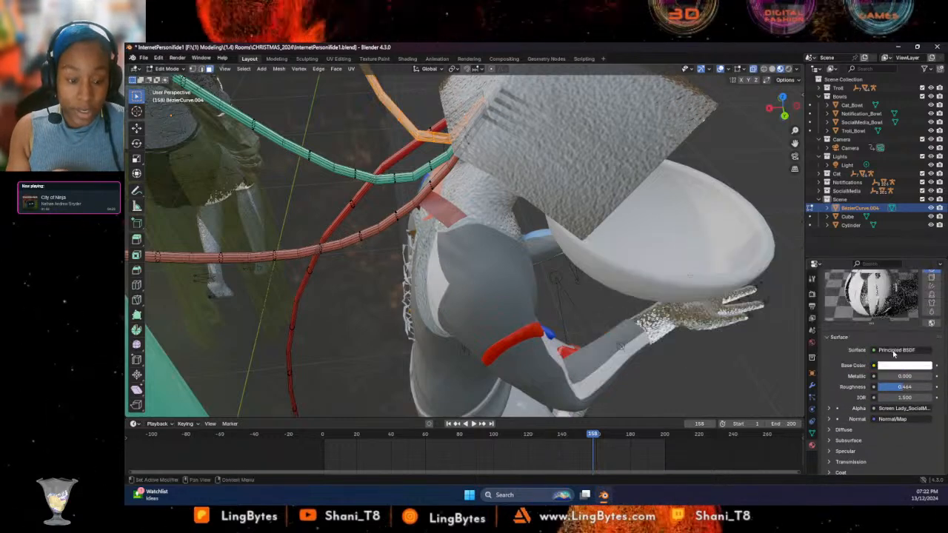
pyautogui.click(896, 375)
pyautogui.click(901, 365)
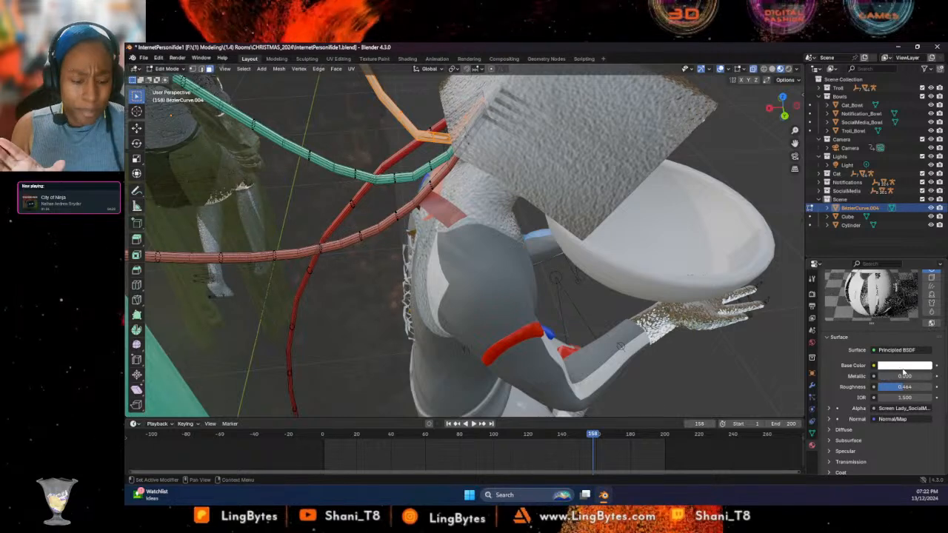
pyautogui.click(901, 365)
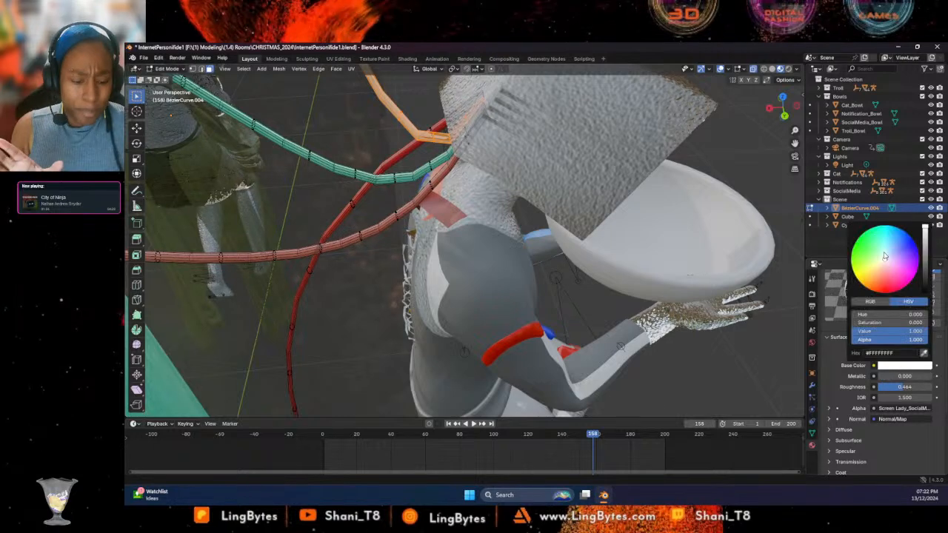
pyautogui.click(871, 289)
pyautogui.moveTo(870, 290); pyautogui.dragTo(868, 288)
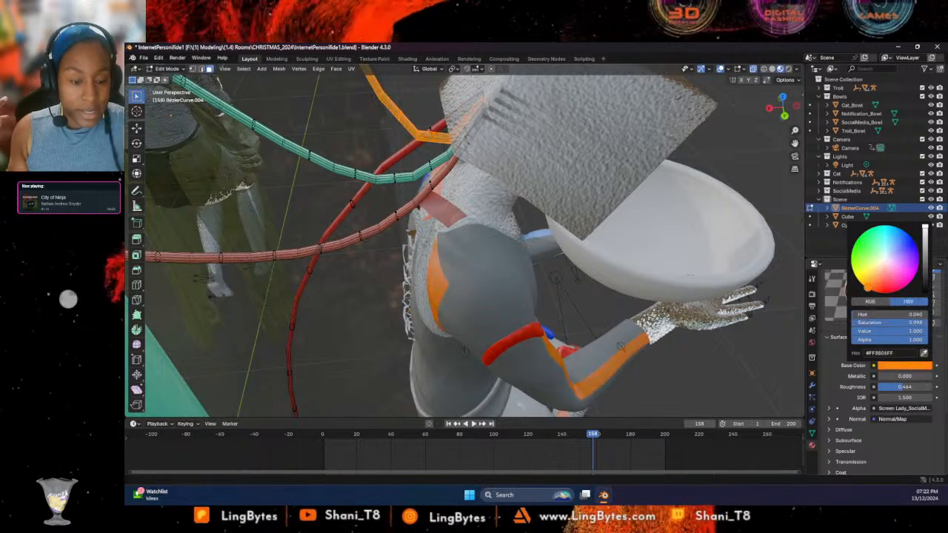
pyautogui.click(878, 276)
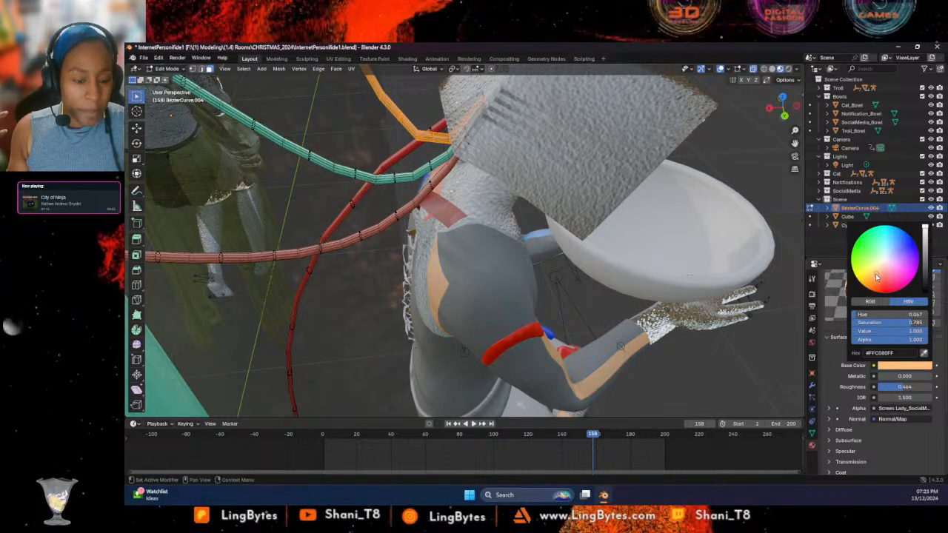
pyautogui.click(871, 282)
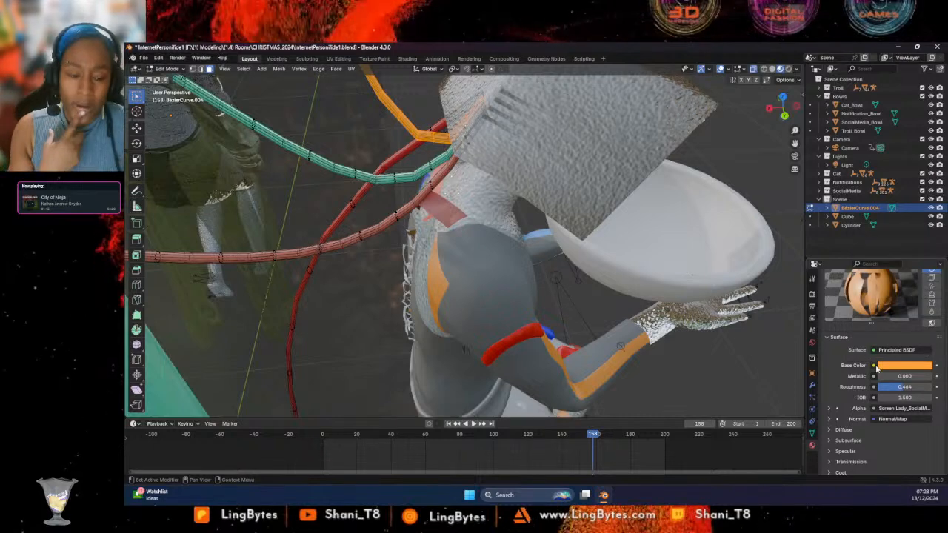
# Remove the image texture linked to Alpha in the Social_004_Redd material and save the file
pyautogui.click(898, 409)
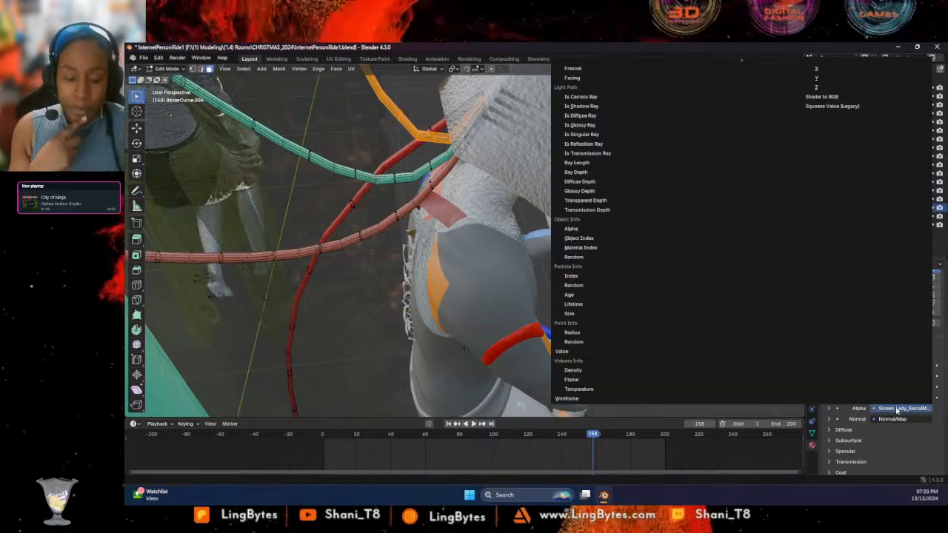
pyautogui.scroll(20, 879, 115)
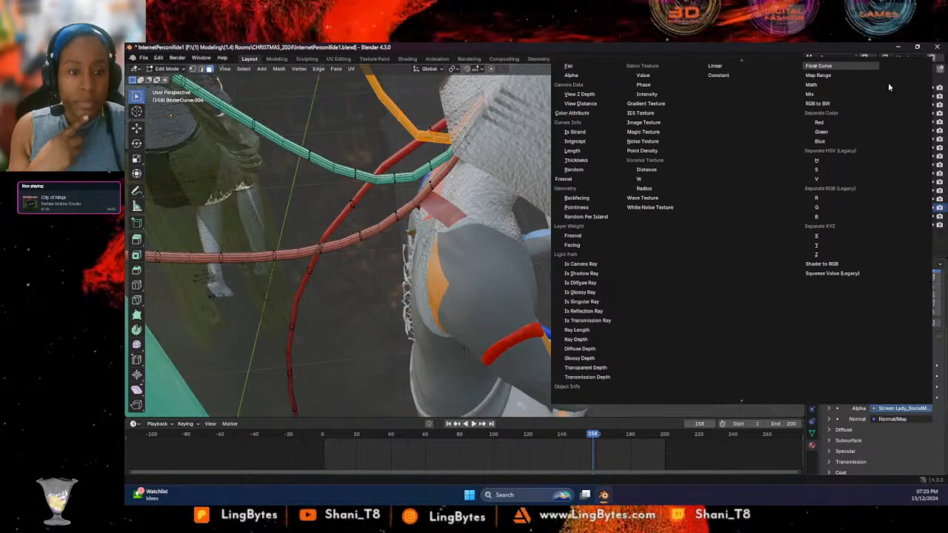
pyautogui.click(895, 66)
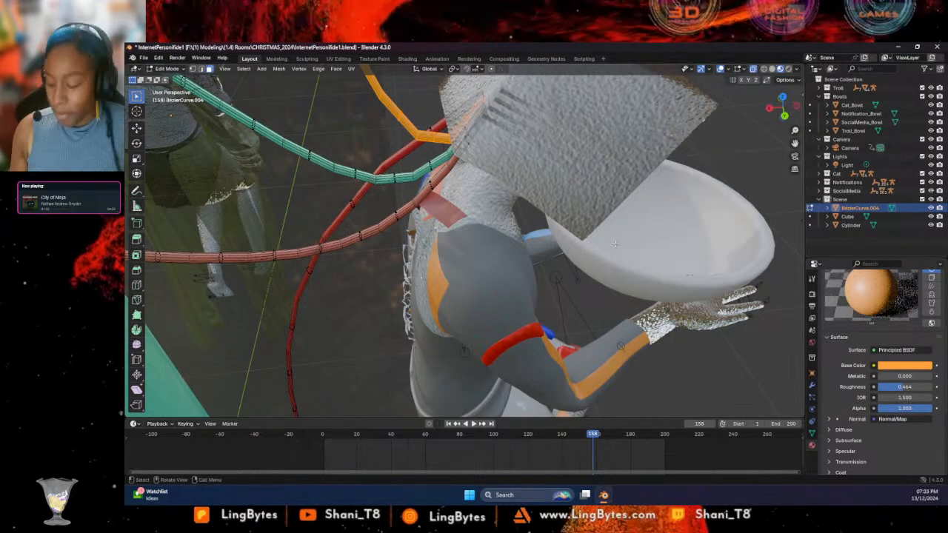
pyautogui.hotkey('ctrl', 's')
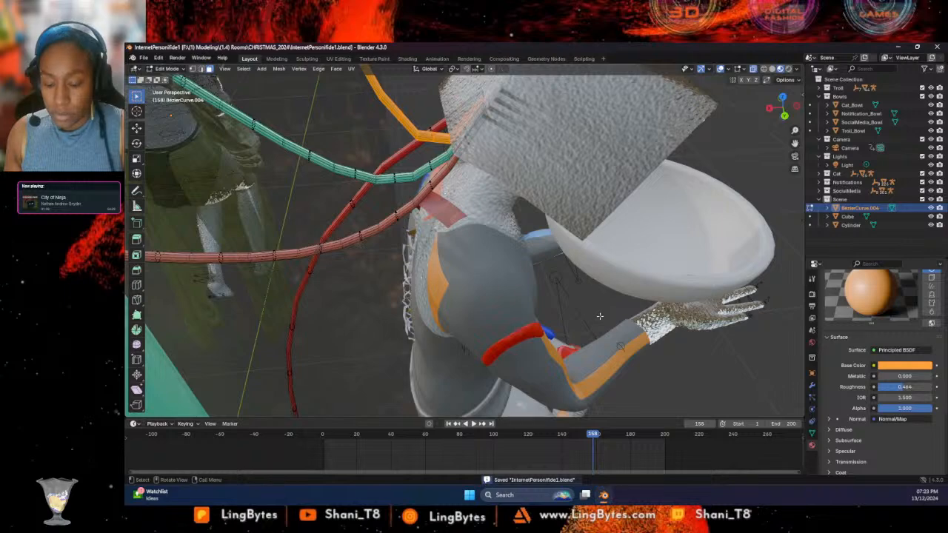
# Return the joined cables to Object Mode and show the scene through the camera in Rendered shading
pyautogui.press('KP_0')
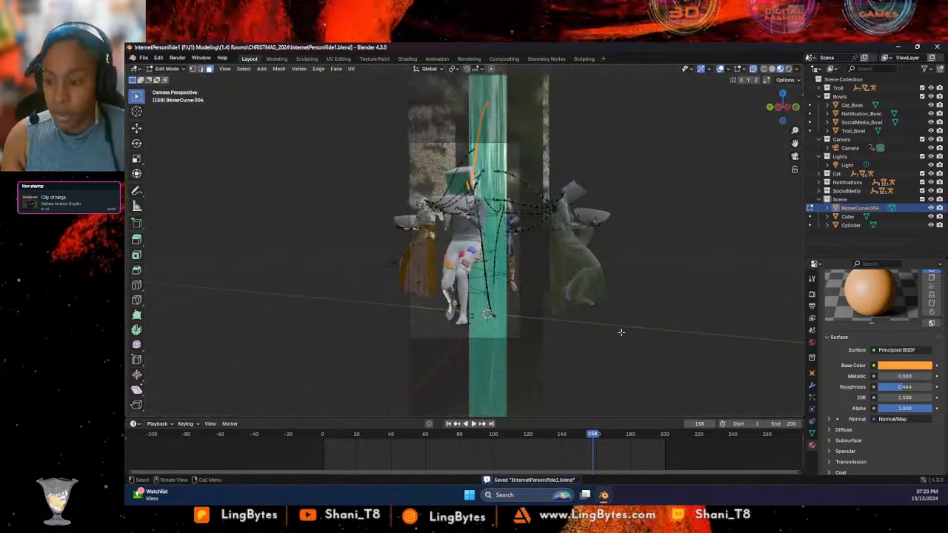
pyautogui.click(163, 69)
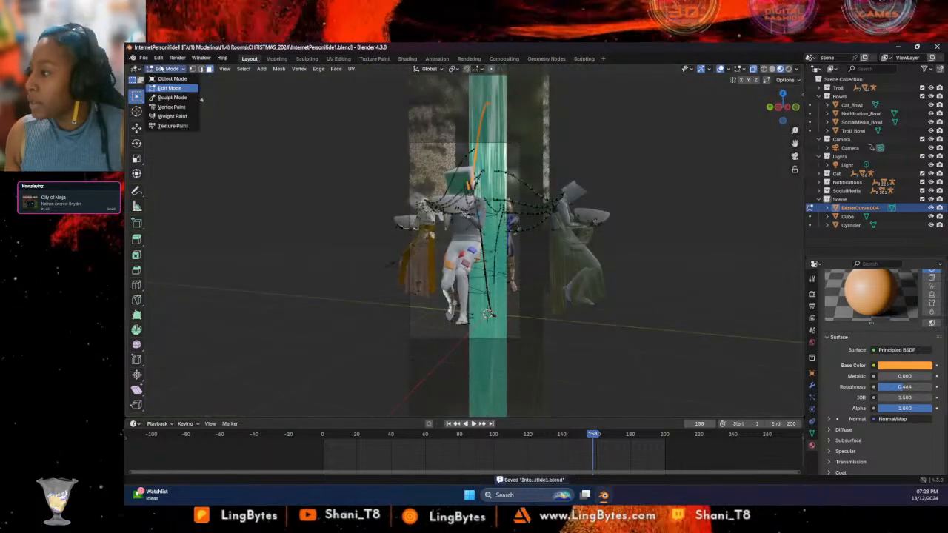
pyautogui.click(172, 78)
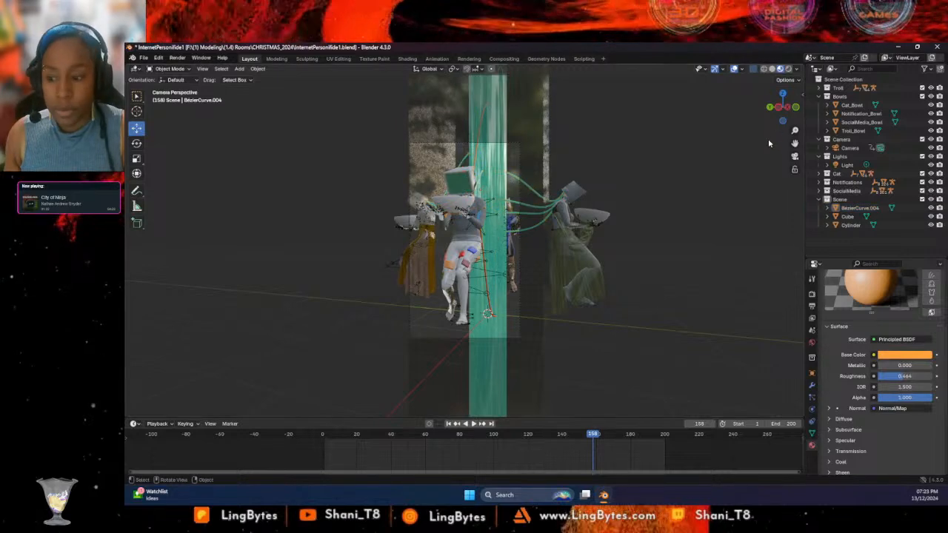
pyautogui.click(791, 68)
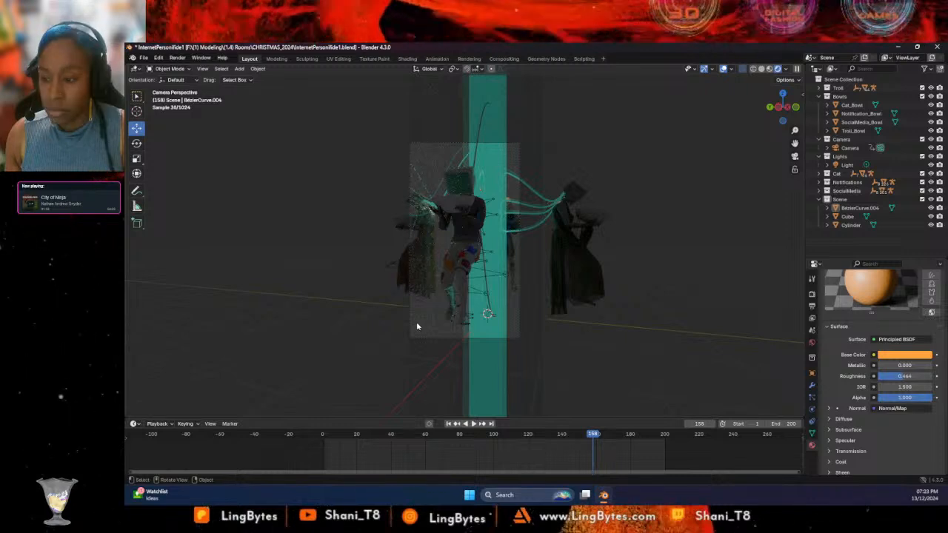
# Play the animation in the camera view, stop it at frame 44 and examine the cables around the pillar
pyautogui.press('space')
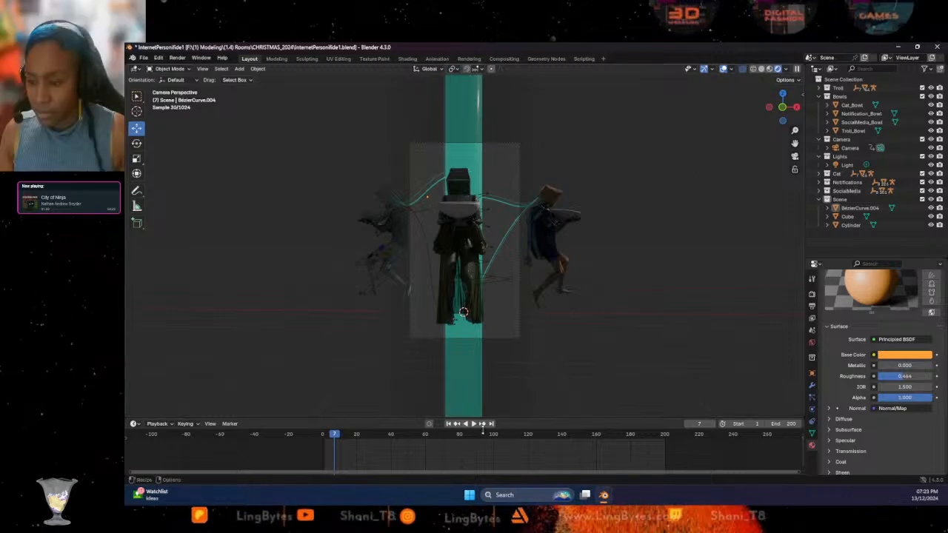
pyautogui.click(475, 425)
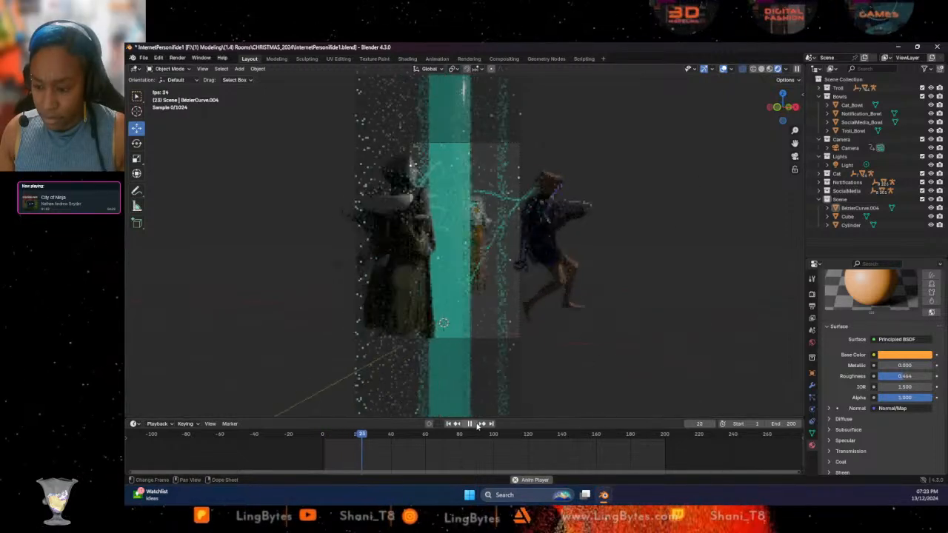
pyautogui.click(477, 425)
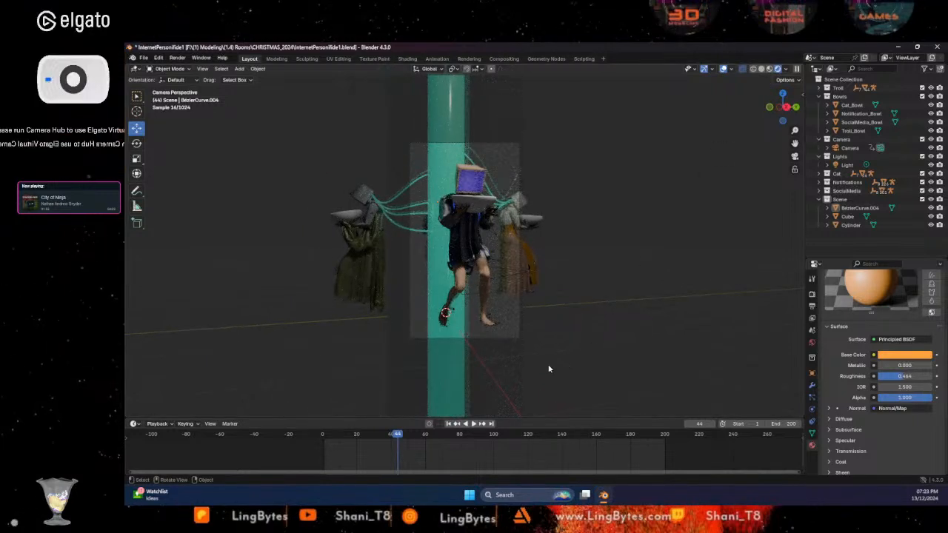
pyautogui.moveTo(415, 245); pyautogui.dragTo(508, 271, button='middle')
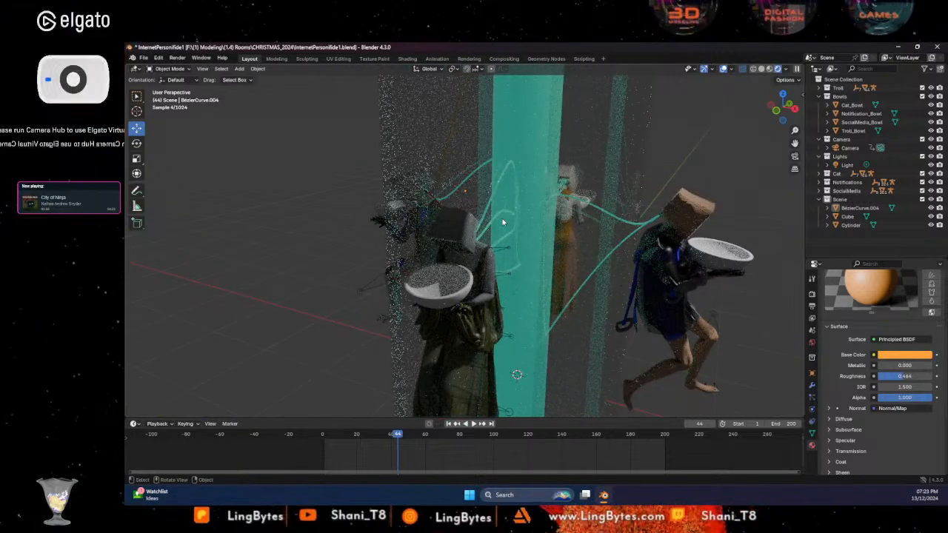
# Switch to the Shading workspace with Rendered viewport shading and select the leg patch that uses the Social_004_Redd material
pyautogui.moveTo(435, 257); pyautogui.dragTo(465, 311, button='middle')
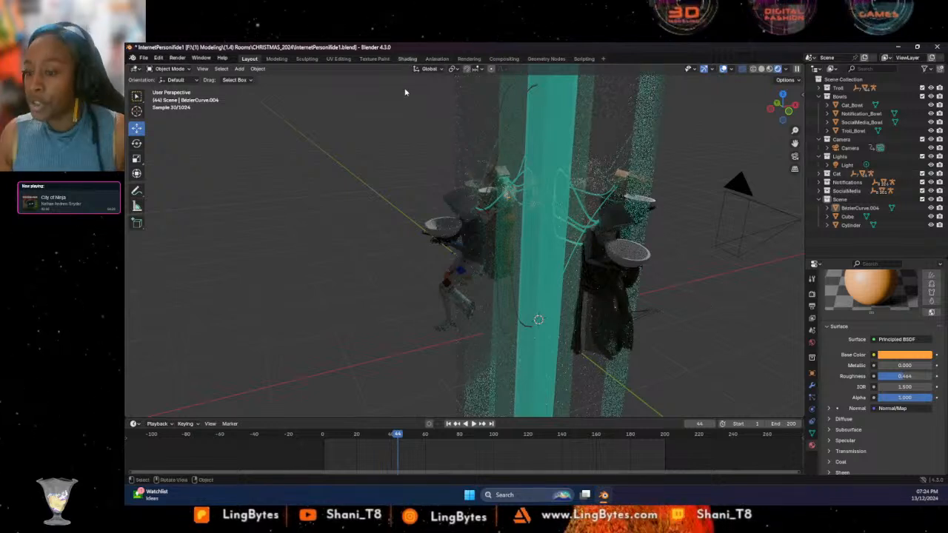
pyautogui.click(407, 59)
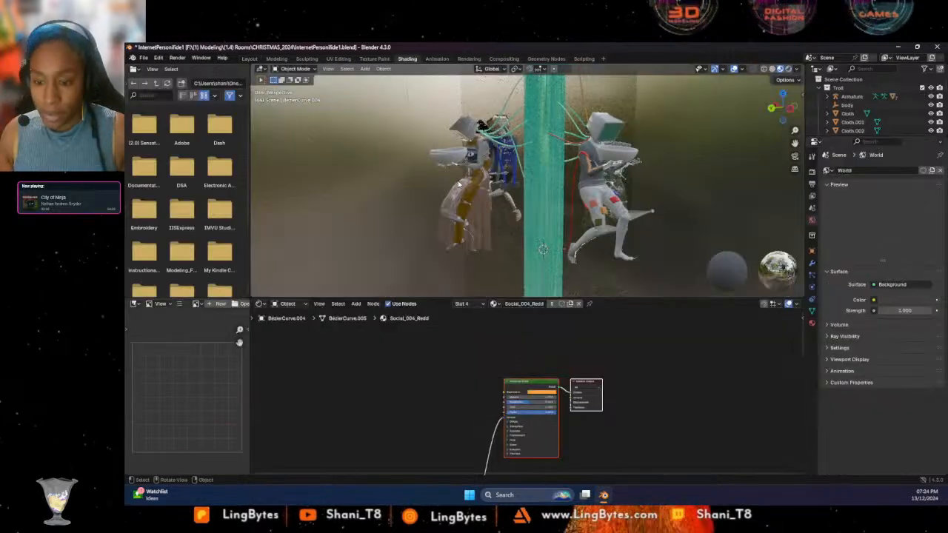
pyautogui.click(789, 69)
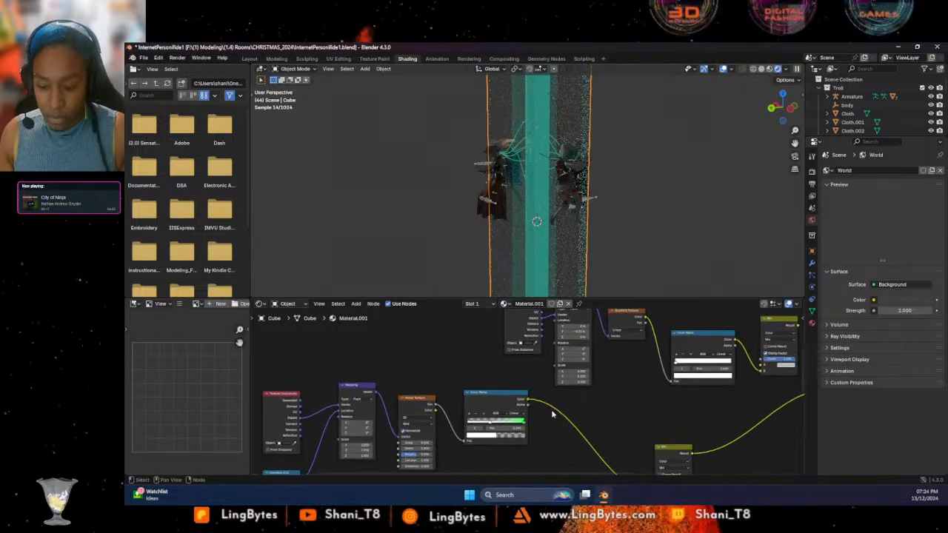
pyautogui.moveTo(606, 132); pyautogui.dragTo(629, 242, button='middle')
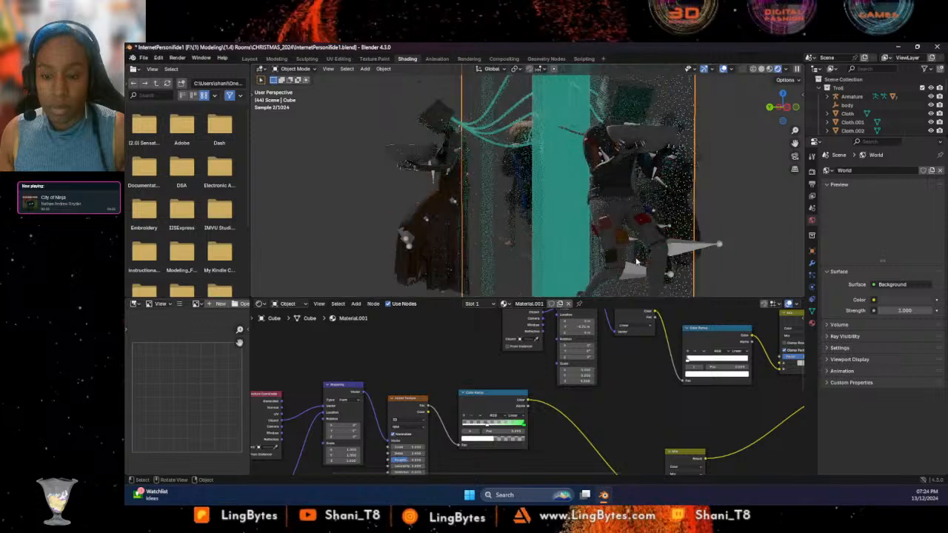
pyautogui.click(629, 242)
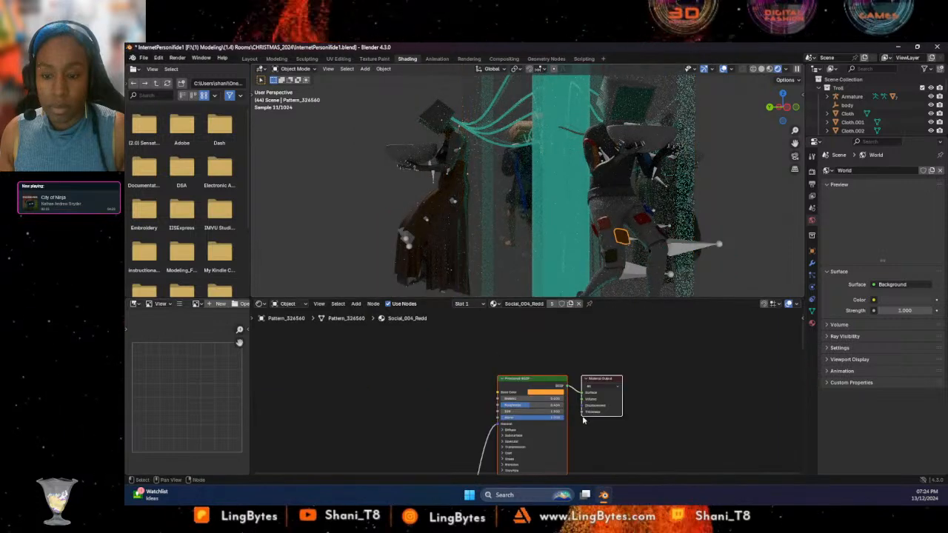
# Try deleting the Normal Map and image texture nodes from the Social_004_Redd material, and undo the deletion
pyautogui.moveTo(468, 427); pyautogui.dragTo(488, 328, button='middle')
pyautogui.scroll(-3, 484, 412)
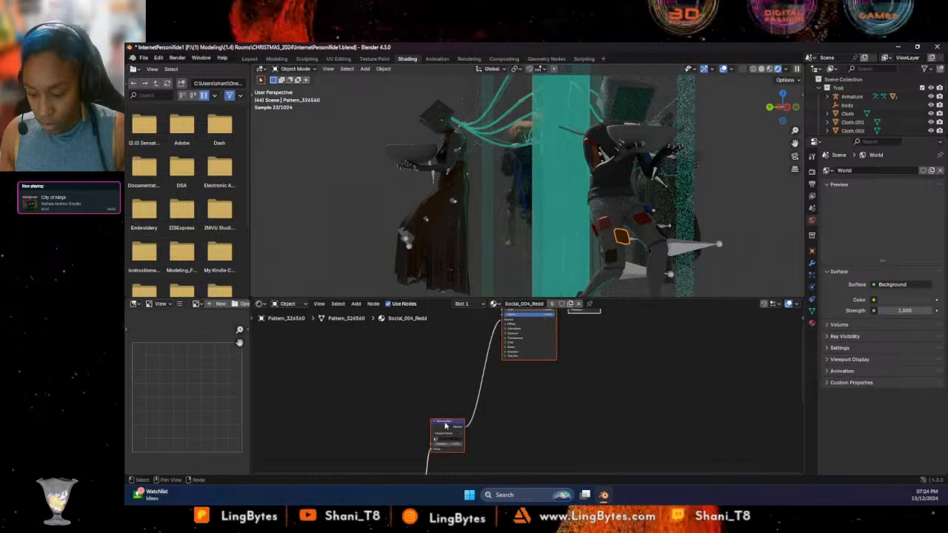
pyautogui.moveTo(445, 425); pyautogui.dragTo(506, 476)
pyautogui.scroll(-4, 449, 403)
pyautogui.scroll(-6, 448, 404)
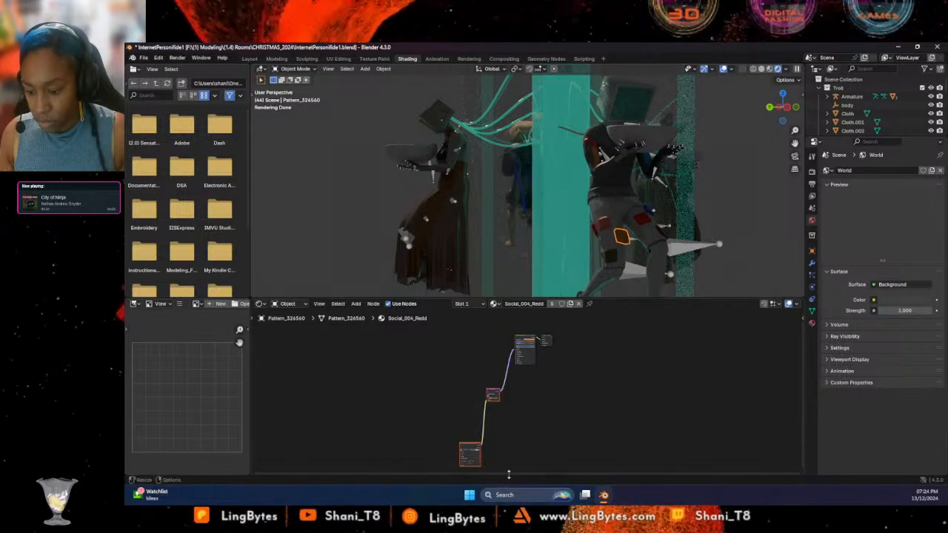
pyautogui.press('x')
pyautogui.scroll(5, 495, 384)
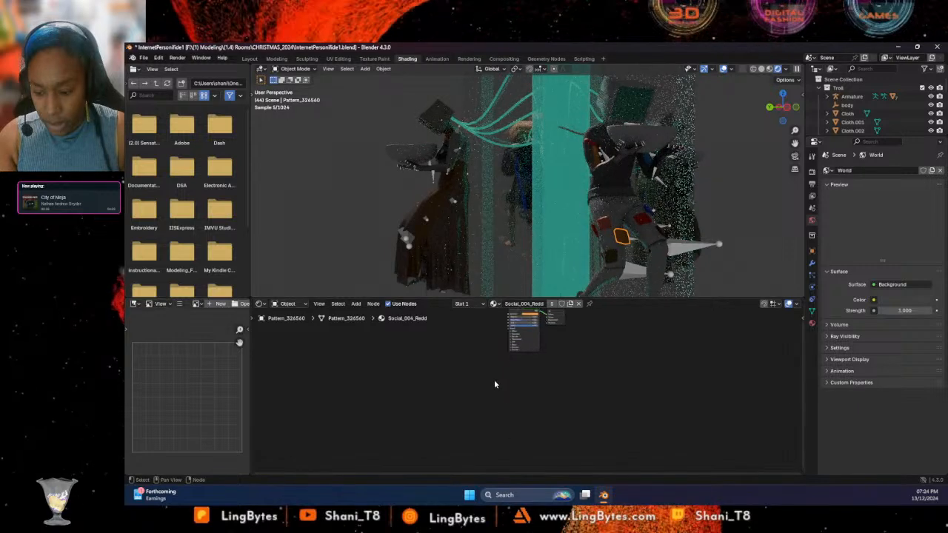
pyautogui.hotkey('ctrl', 'z')
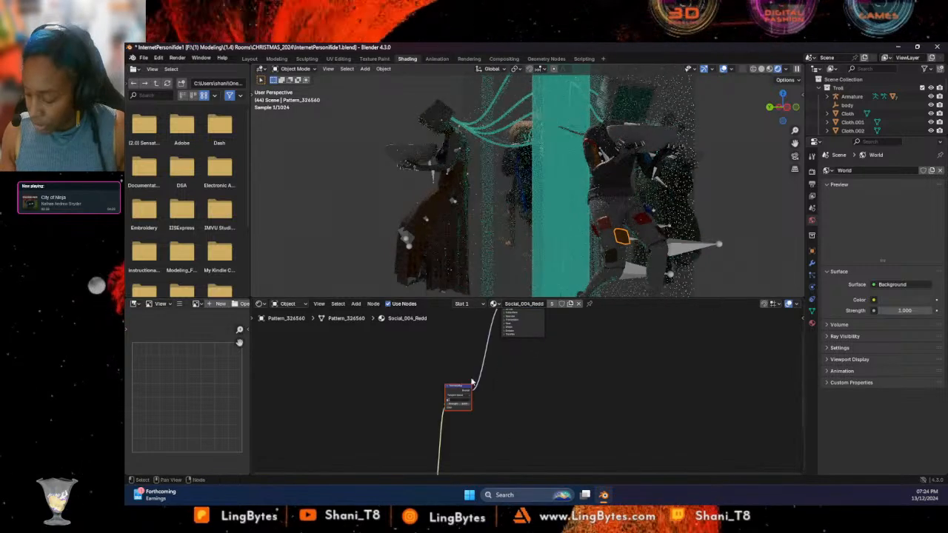
# Move the Normal Map node and its image texture node farther left of the Principled BSDF in the Social_004_Redd material
pyautogui.moveTo(457, 387); pyautogui.dragTo(357, 338)
pyautogui.moveTo(296, 440); pyautogui.dragTo(297, 389)
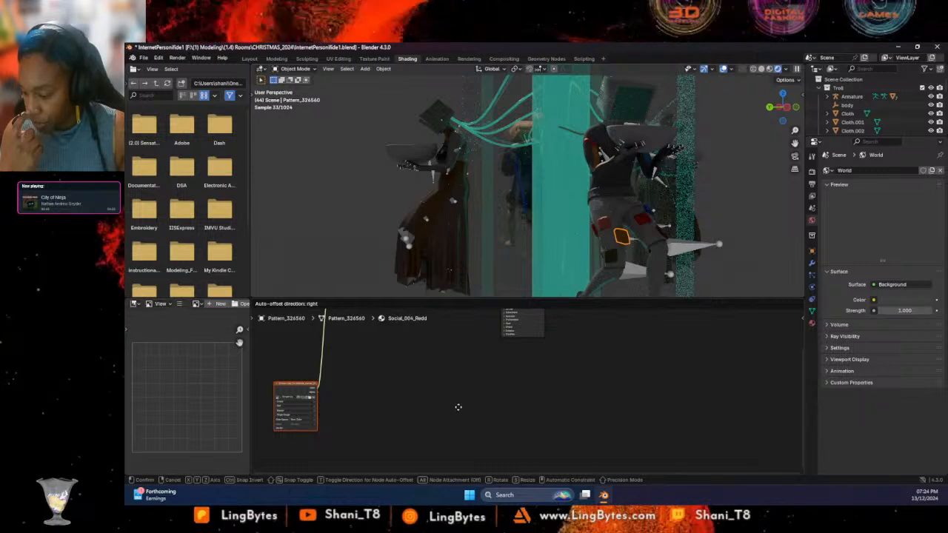
pyautogui.rightClick(494, 362)
pyautogui.scroll(4, 527, 405)
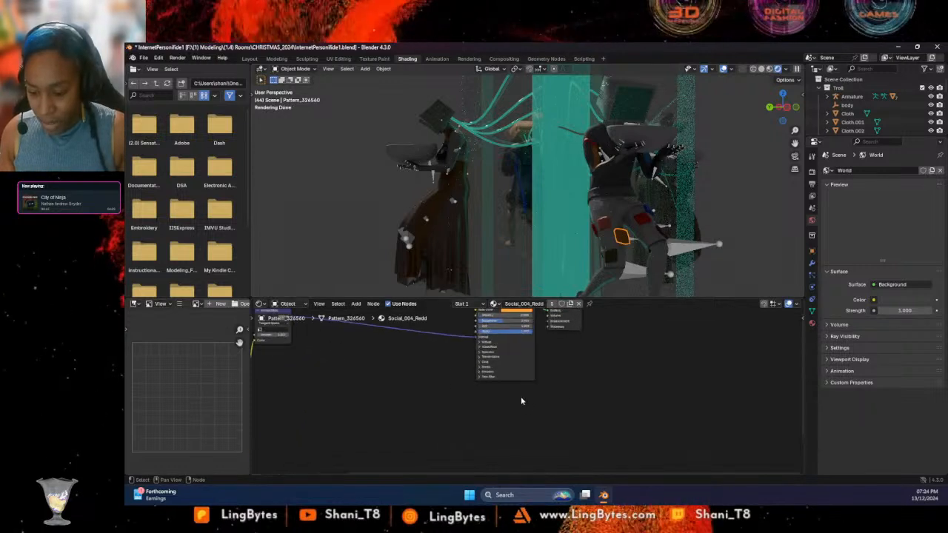
# Expand the Emission settings of the Social_004_Redd Principled BSDF and set the emission color to a muted reddish orange
pyautogui.scroll(3, 518, 392)
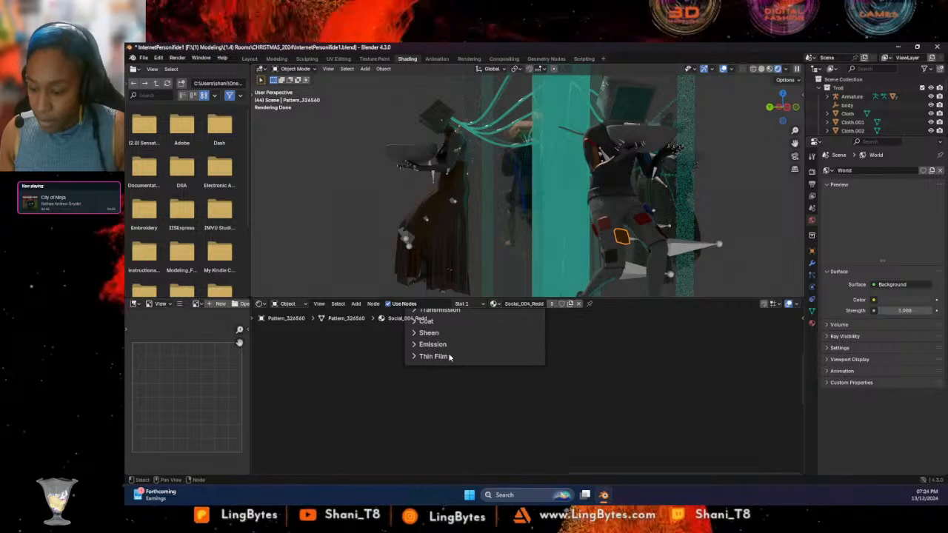
pyautogui.moveTo(466, 363); pyautogui.dragTo(483, 402, button='middle')
pyautogui.click(432, 384)
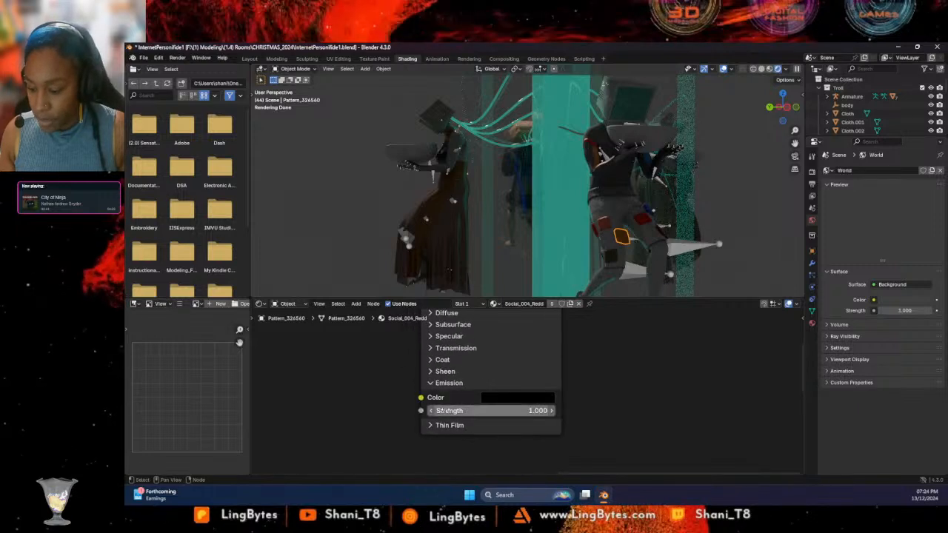
pyautogui.click(526, 397)
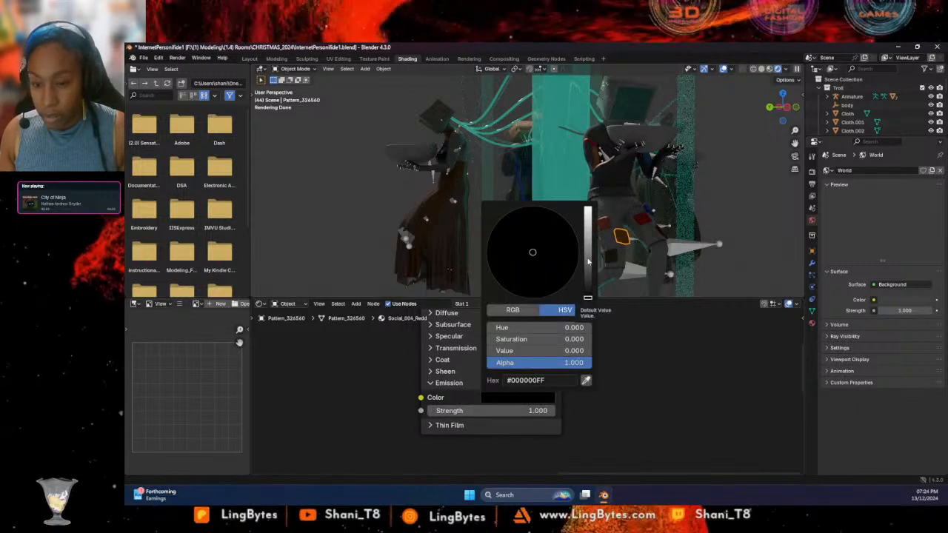
pyautogui.scroll(2, 390, 375)
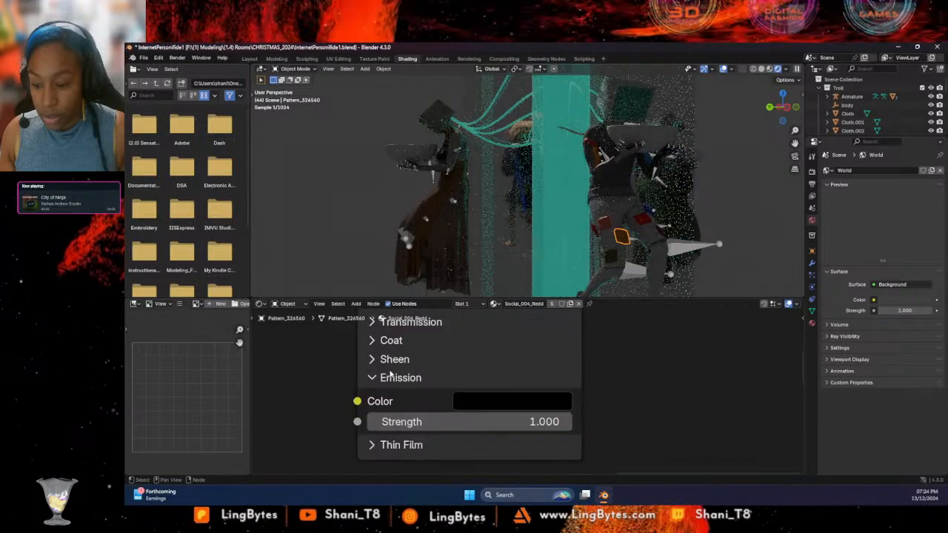
pyautogui.scroll(-3, 565, 358)
pyautogui.moveTo(564, 343); pyautogui.dragTo(557, 377, button='middle')
pyautogui.click(511, 433)
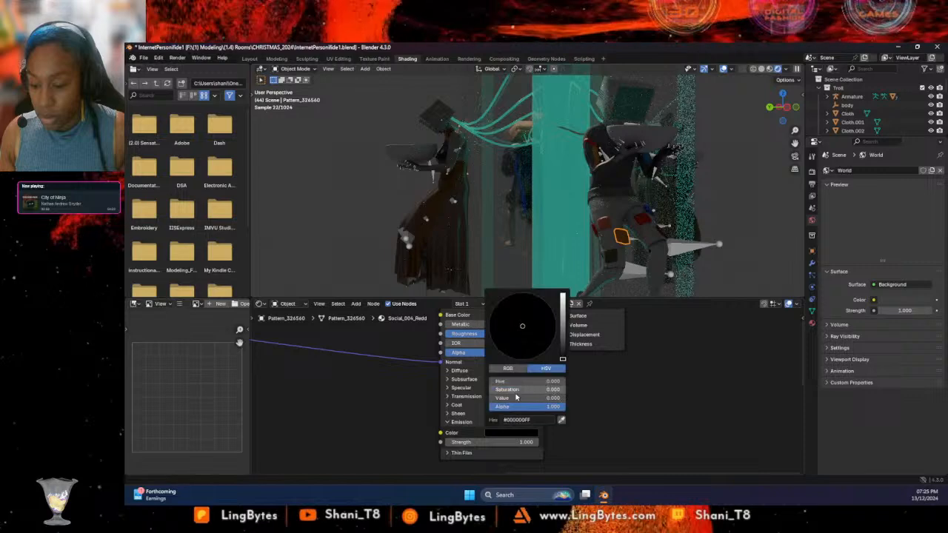
pyautogui.click(516, 345)
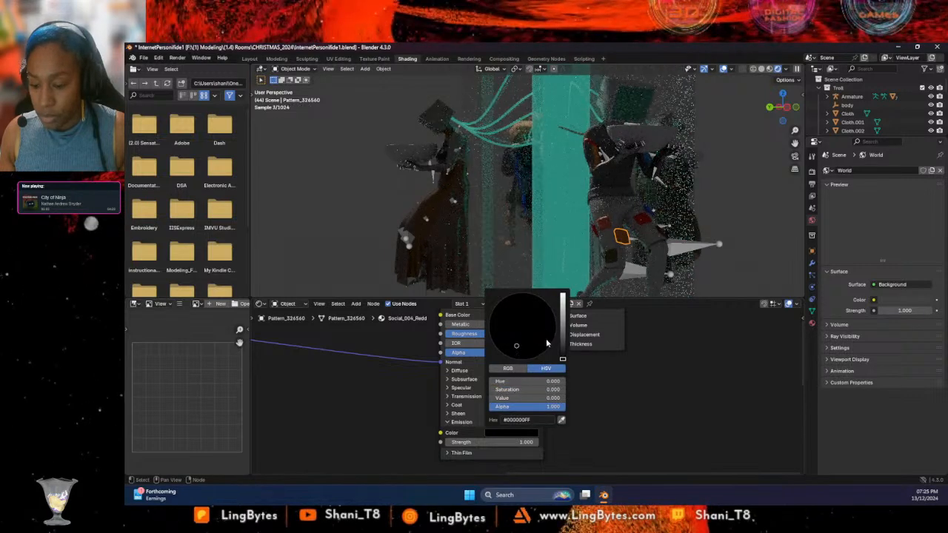
pyautogui.click(562, 329)
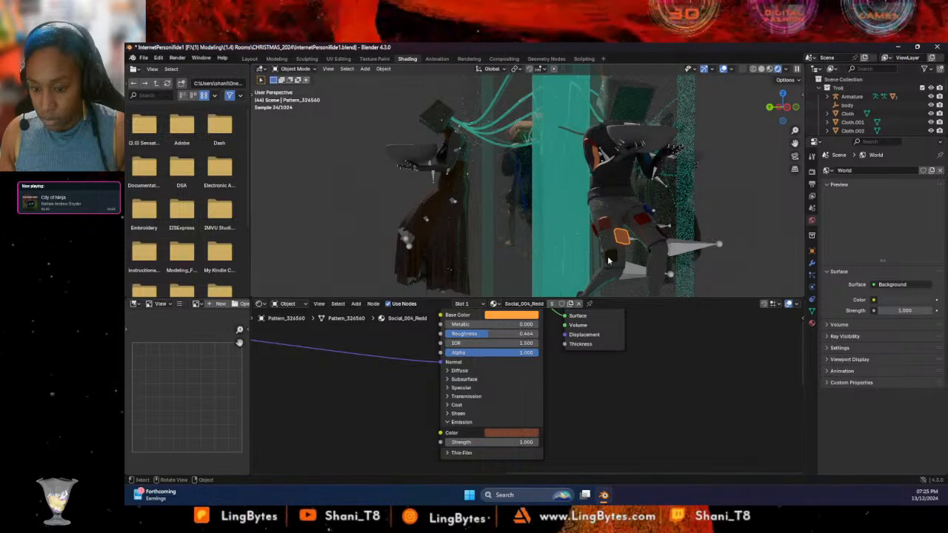
# Select the leg patch with the Social_007_Link material and set its emission color to blue
pyautogui.click(597, 295)
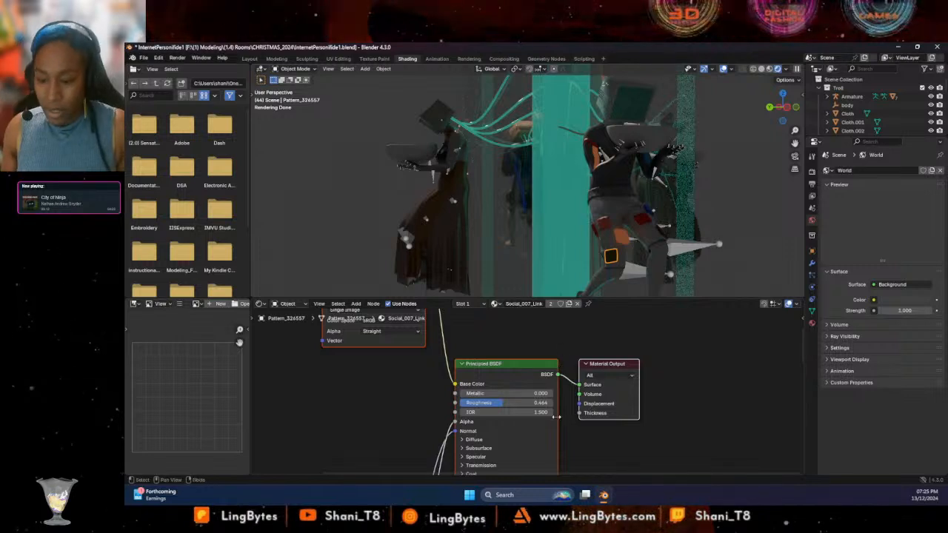
pyautogui.scroll(-1, 543, 423)
pyautogui.moveTo(583, 435); pyautogui.dragTo(637, 310, button='middle')
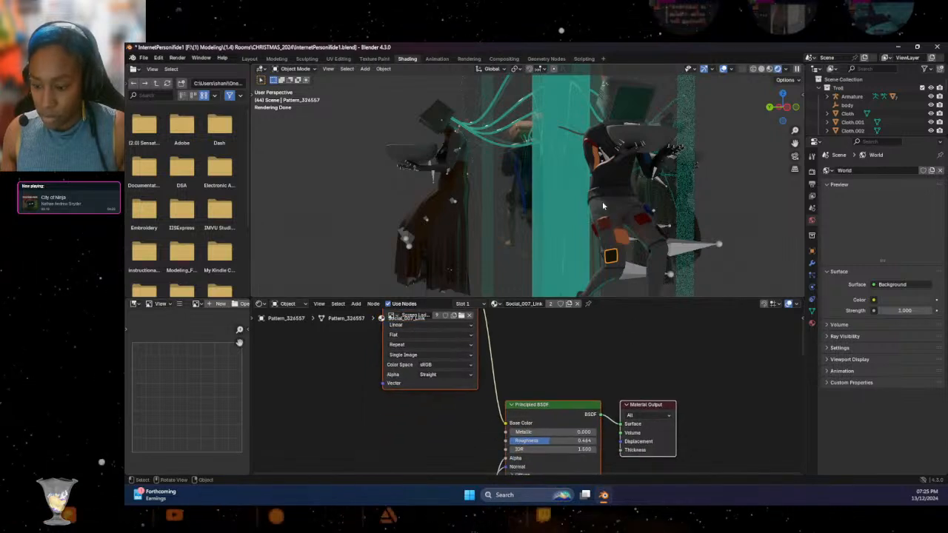
pyautogui.moveTo(565, 356); pyautogui.dragTo(540, 403, button='middle')
pyautogui.click(498, 405)
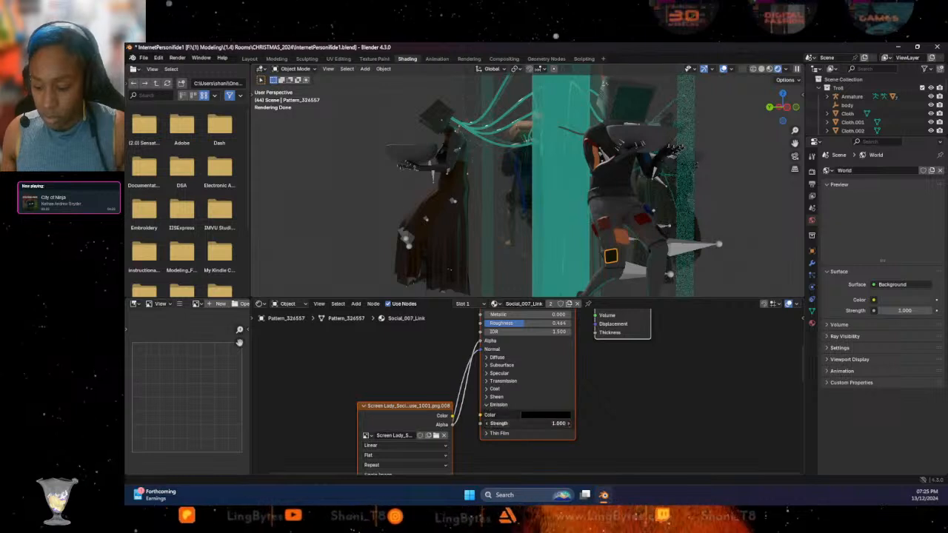
pyautogui.click(560, 416)
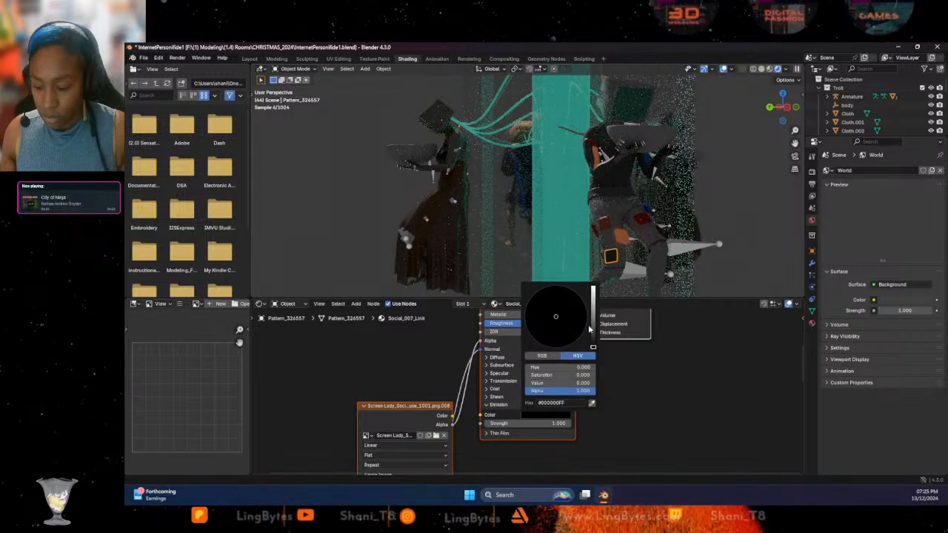
pyautogui.click(554, 334)
pyautogui.click(592, 317)
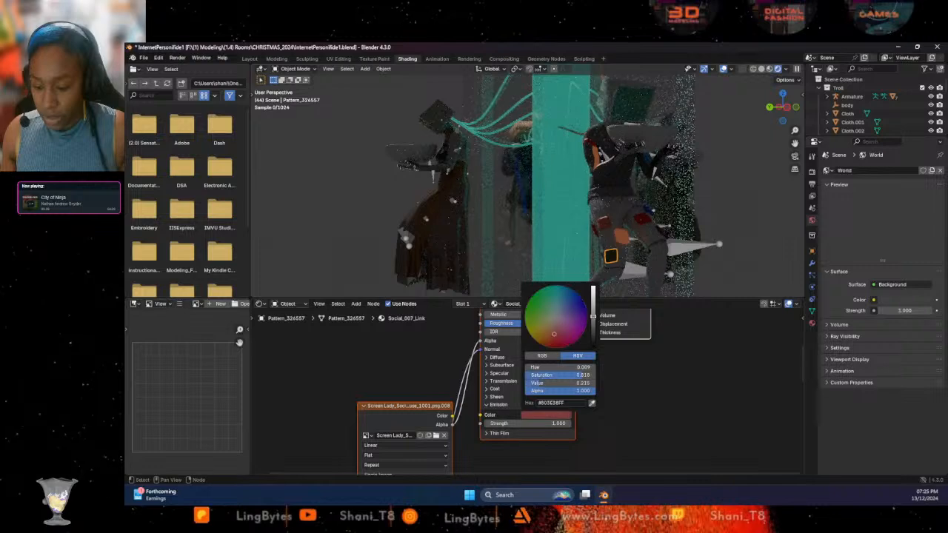
pyautogui.click(564, 294)
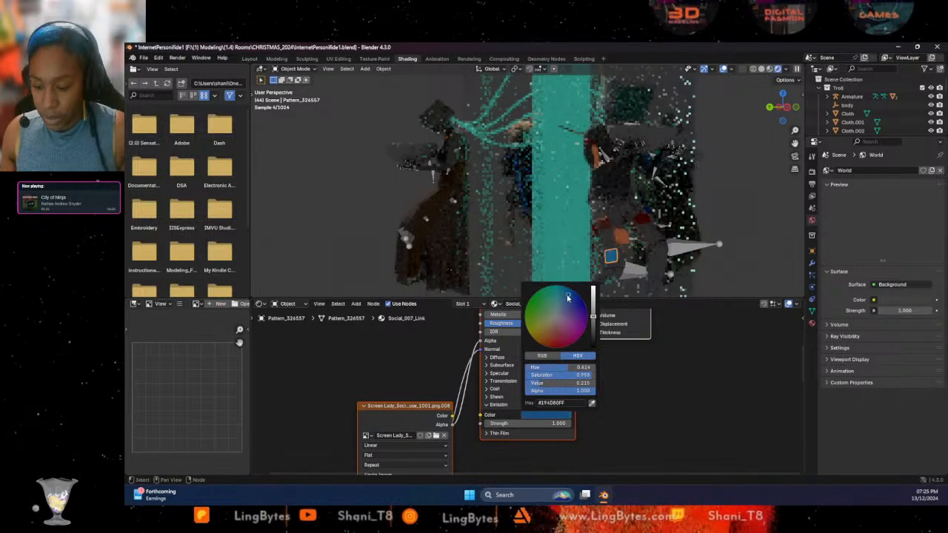
# Select the leg patch with the Social_002_Inst material and set its emission color to a muted red
pyautogui.click(606, 226)
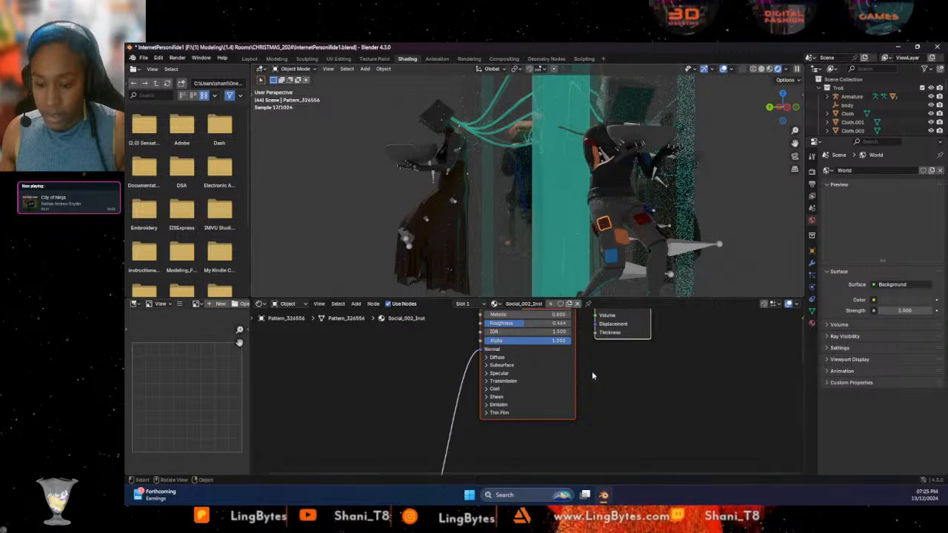
pyautogui.click(492, 405)
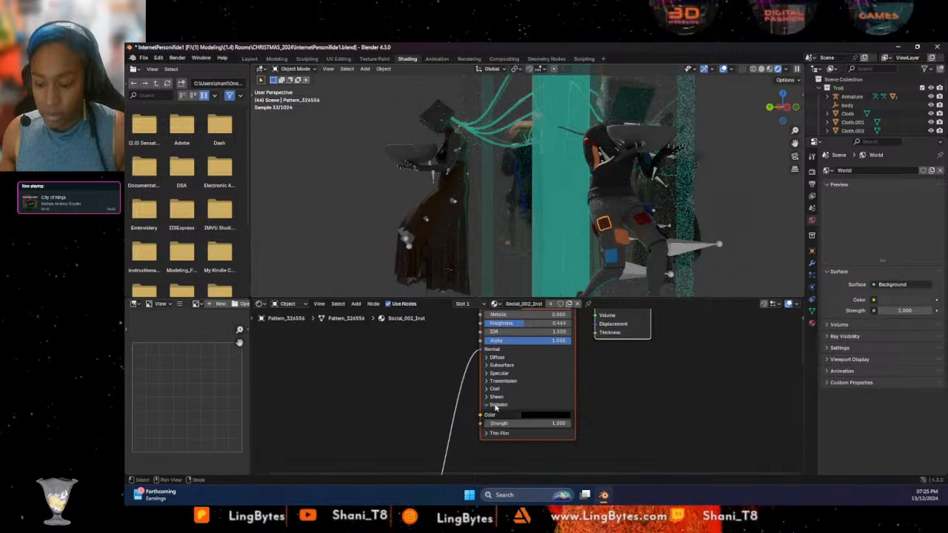
pyautogui.click(544, 417)
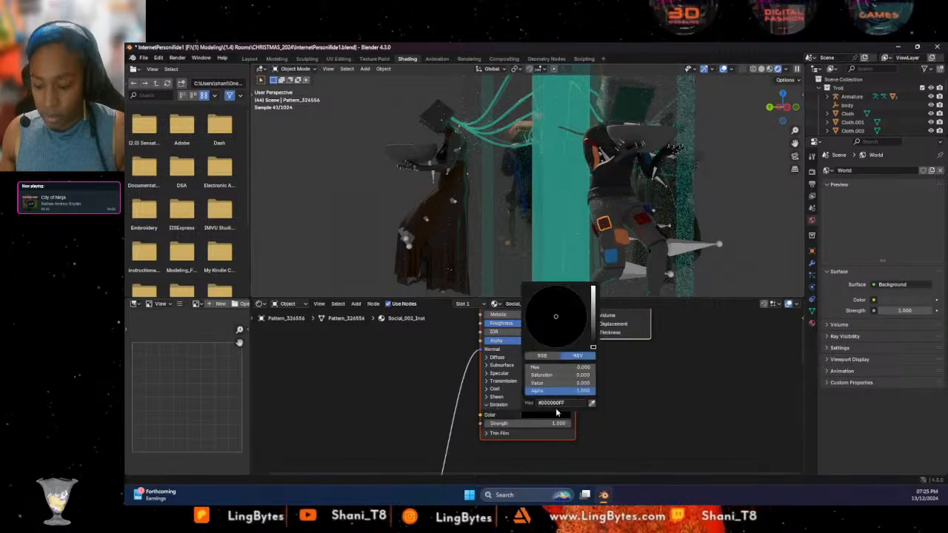
pyautogui.click(558, 334)
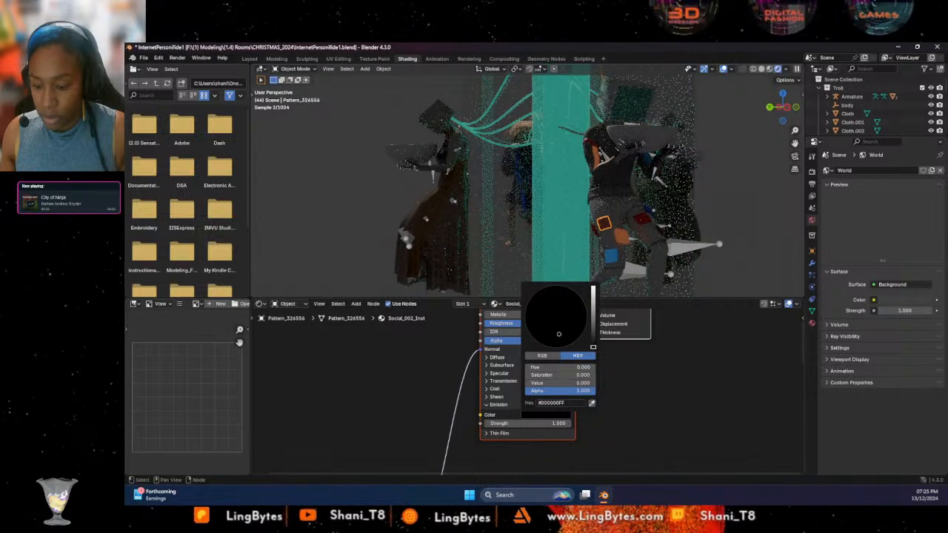
pyautogui.moveTo(592, 335); pyautogui.dragTo(591, 326)
pyautogui.click(554, 338)
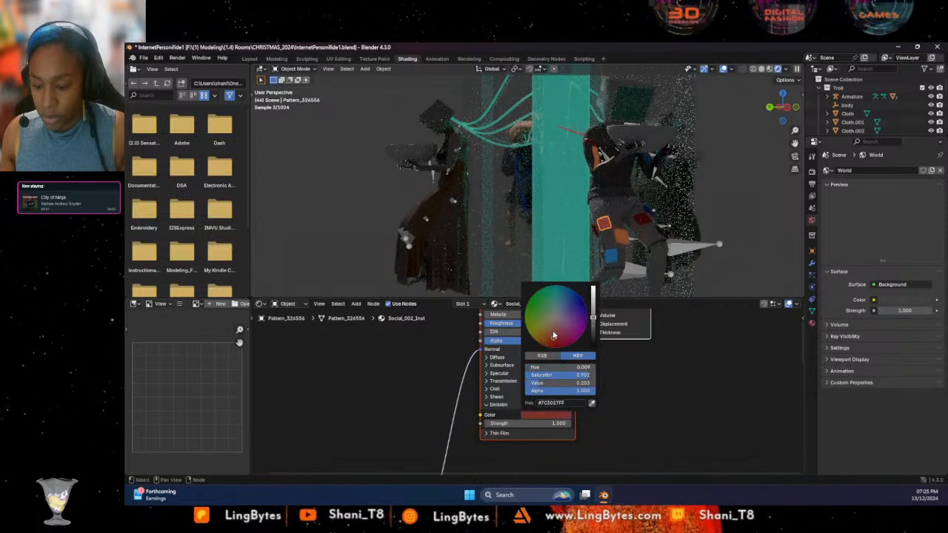
pyautogui.moveTo(553, 334); pyautogui.dragTo(552, 332)
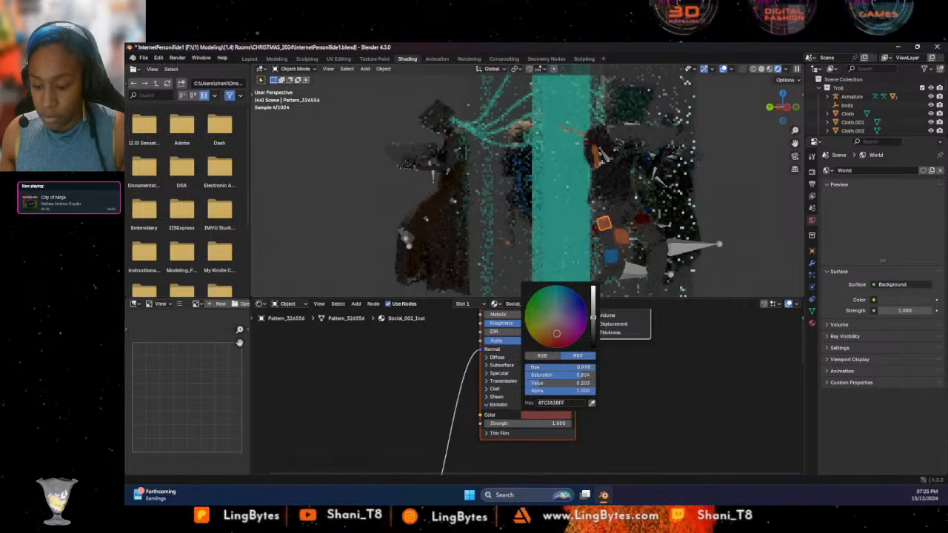
# Set the emission color of the Social_006_You leg patch to a dark red and check the cables around the pillar
pyautogui.click(644, 222)
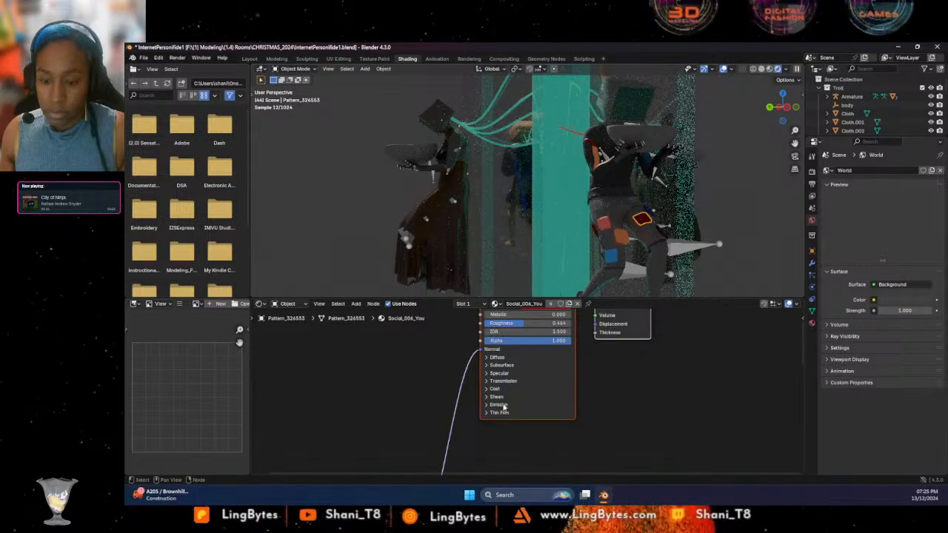
pyautogui.click(497, 404)
pyautogui.click(554, 416)
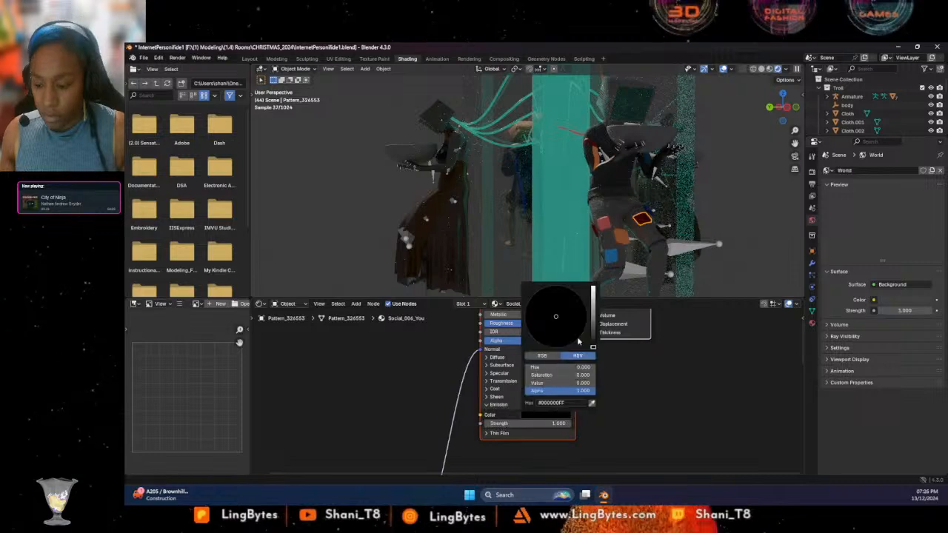
pyautogui.click(594, 329)
pyautogui.moveTo(554, 346); pyautogui.dragTo(556, 347)
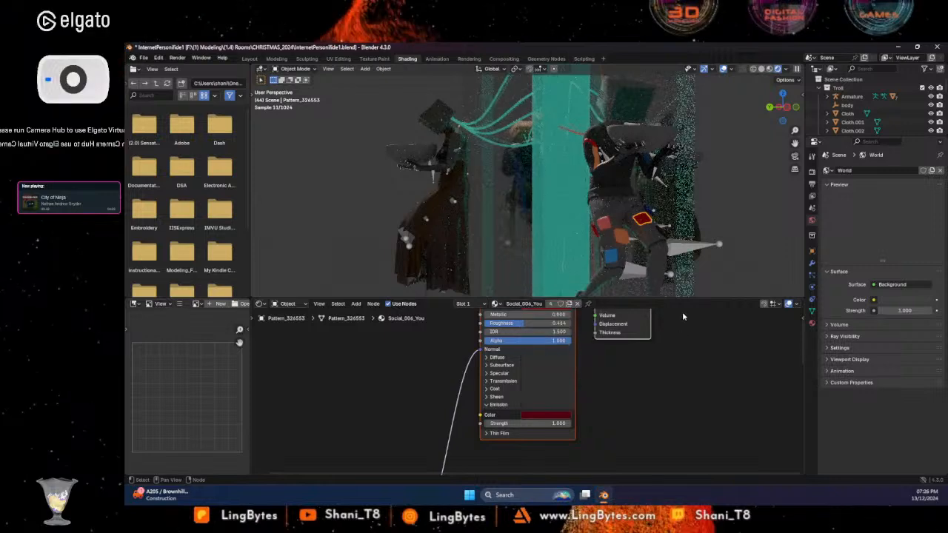
pyautogui.press('g')
pyautogui.moveTo(695, 244); pyautogui.dragTo(490, 181, button='middle')
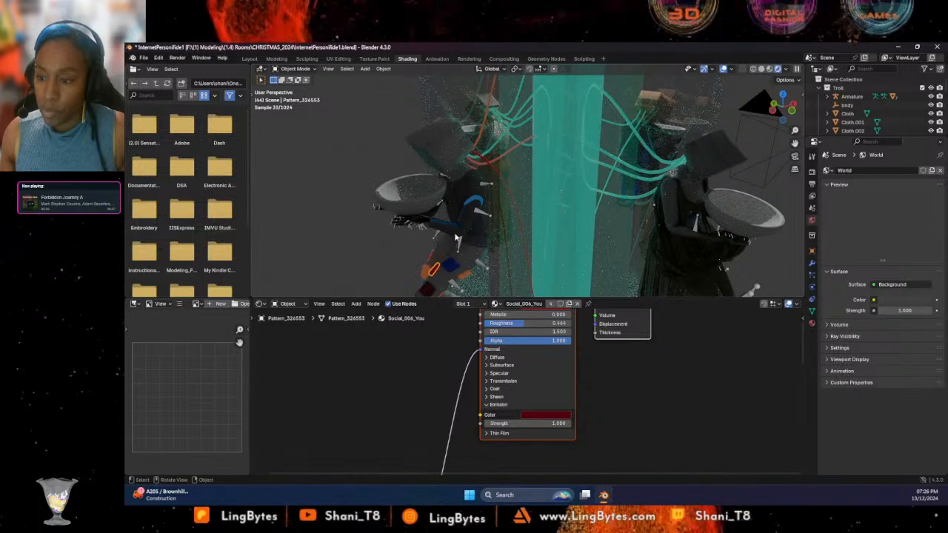
pyautogui.moveTo(457, 239); pyautogui.dragTo(593, 237, button='middle')
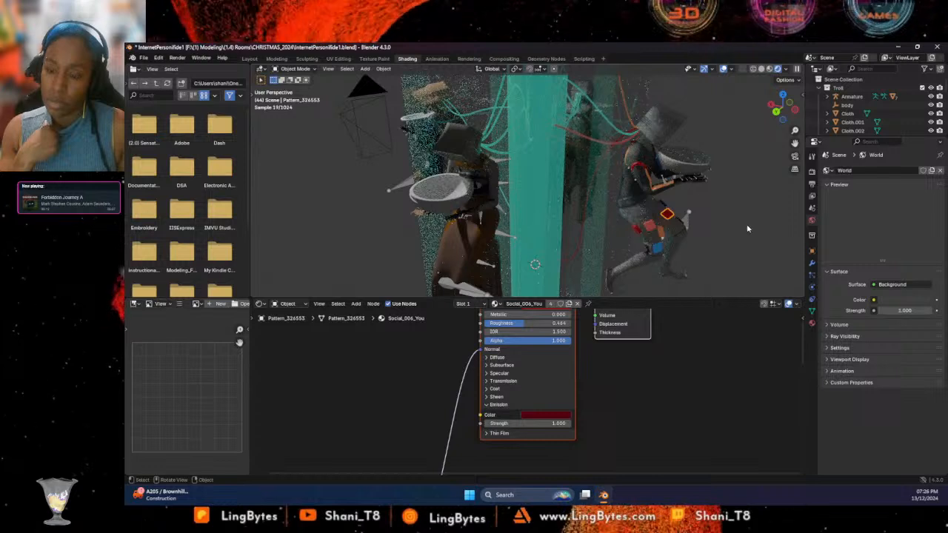
# Brighten the emission color of the Social_006_You material to a stronger crimson red and check the red cables around the pillar
pyautogui.click(545, 414)
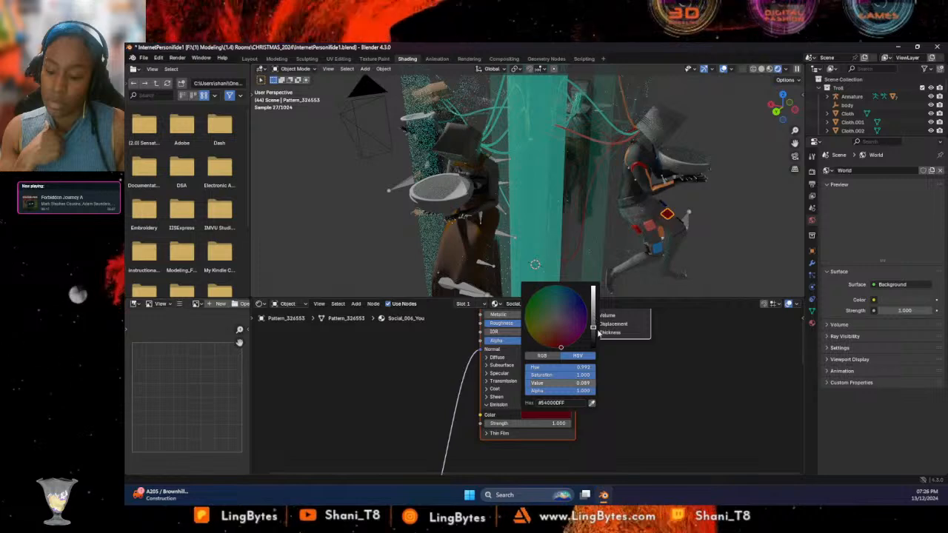
pyautogui.moveTo(593, 327); pyautogui.dragTo(592, 292)
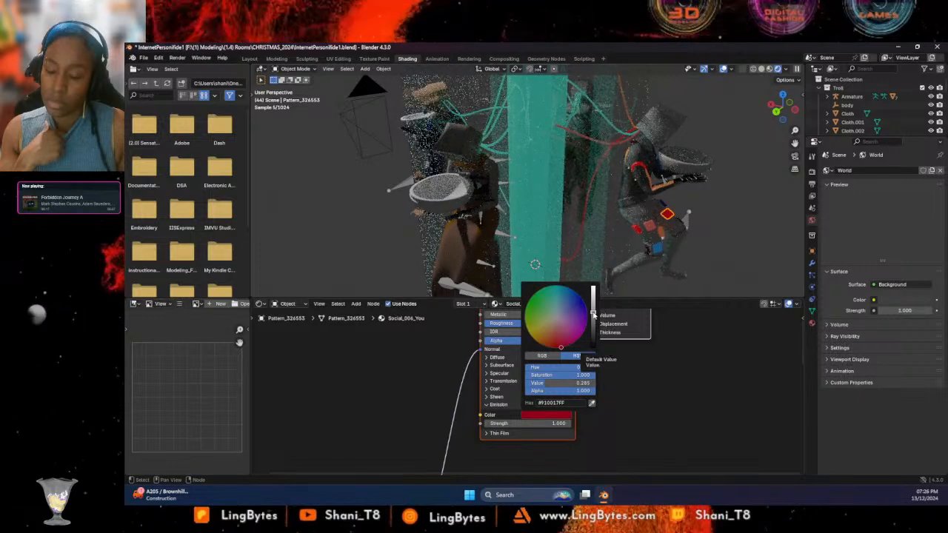
pyautogui.click(668, 378)
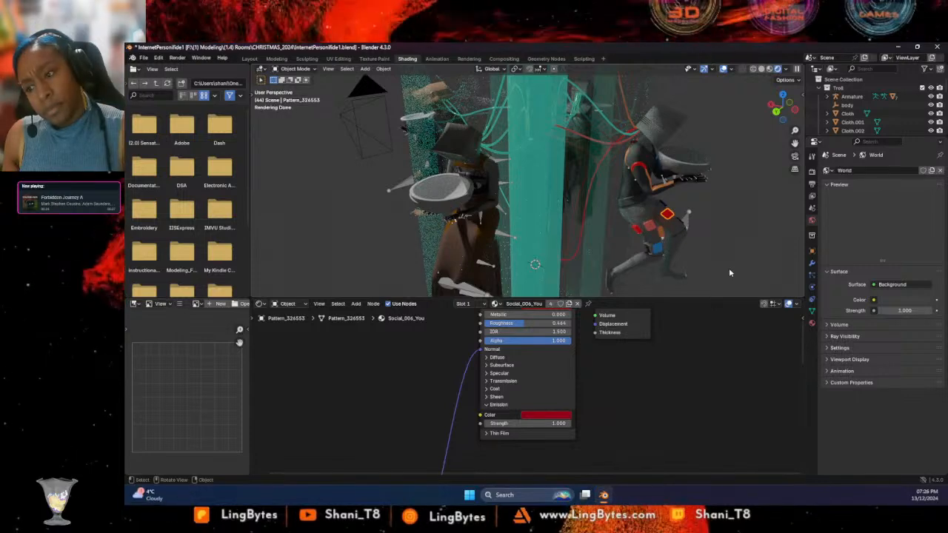
pyautogui.scroll(-2, 729, 272)
pyautogui.moveTo(730, 272); pyautogui.dragTo(705, 241, button='middle')
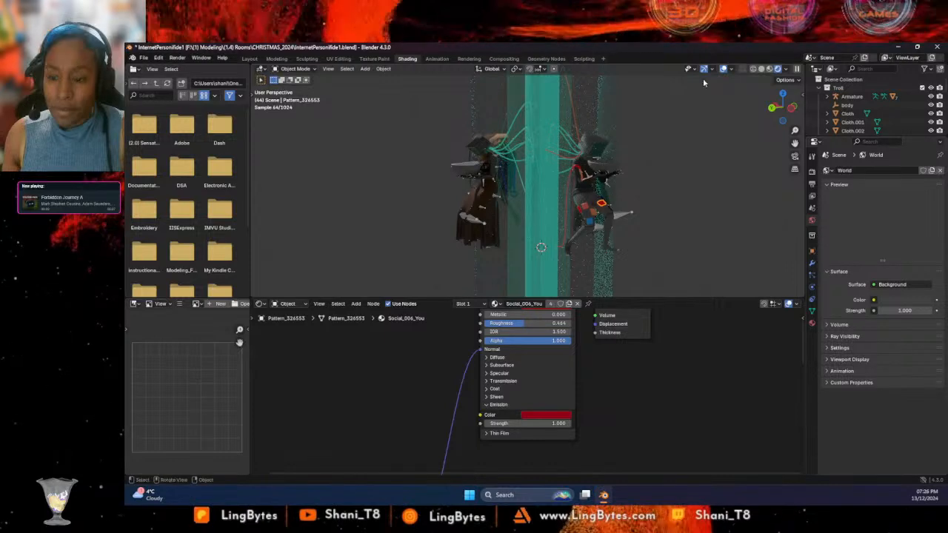
# Return to the general layout workspace and change the scene's render engine to EEVEE
pyautogui.click(250, 59)
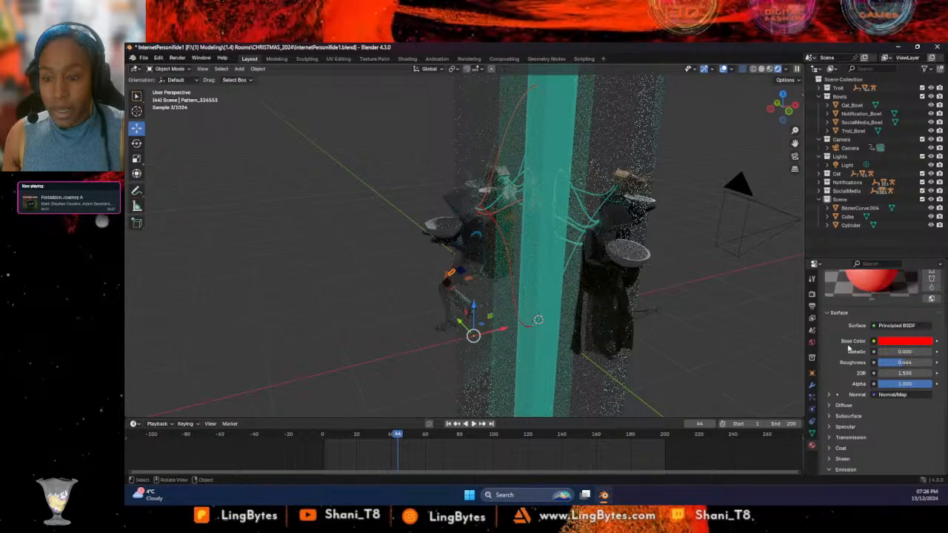
pyautogui.click(812, 294)
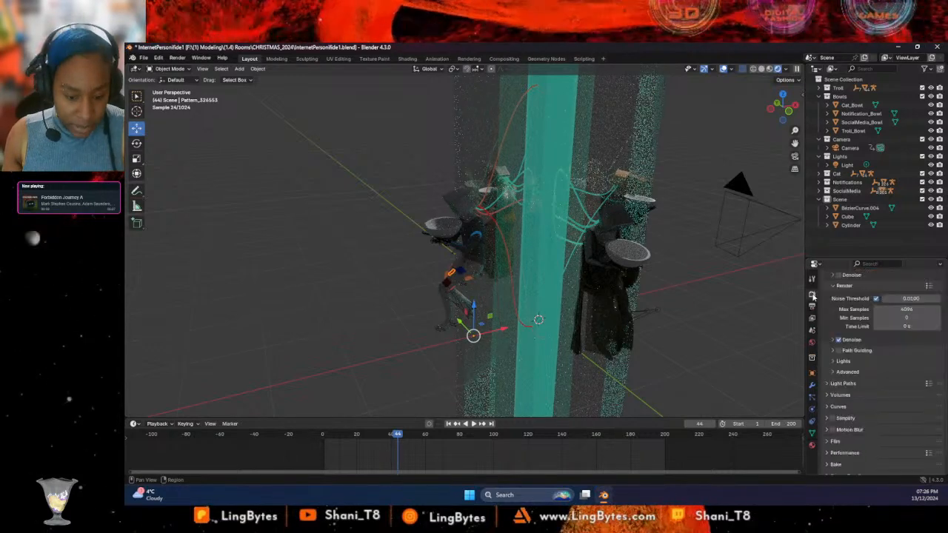
pyautogui.click(812, 331)
pyautogui.click(812, 318)
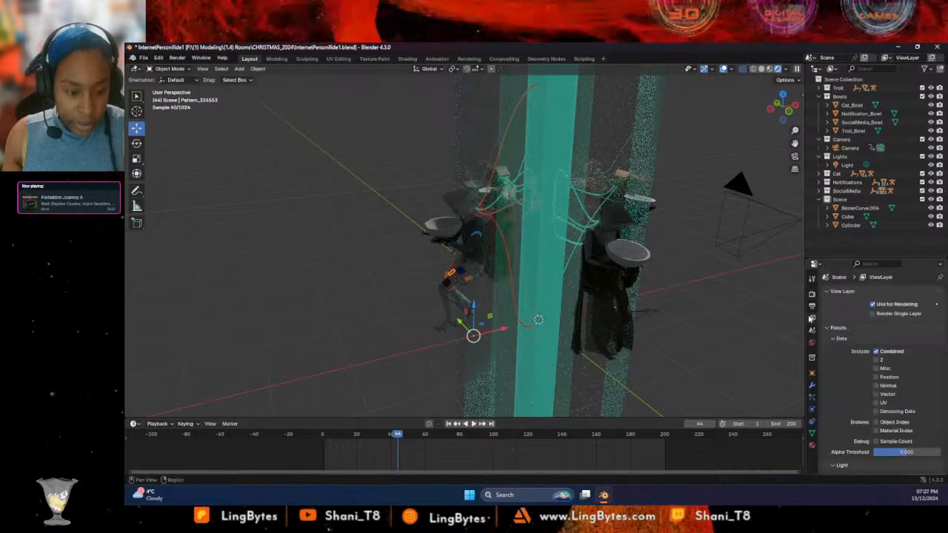
pyautogui.click(814, 306)
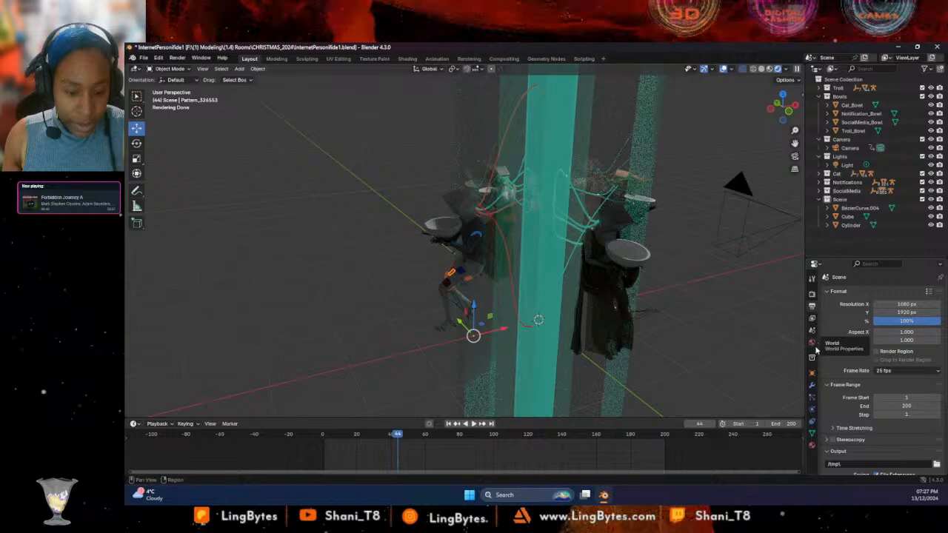
pyautogui.click(813, 296)
pyautogui.click(902, 293)
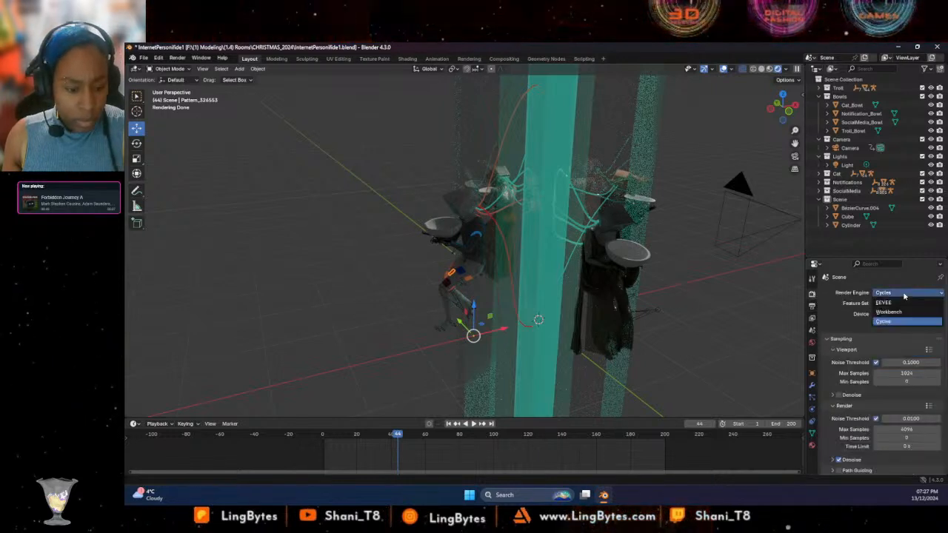
pyautogui.click(889, 303)
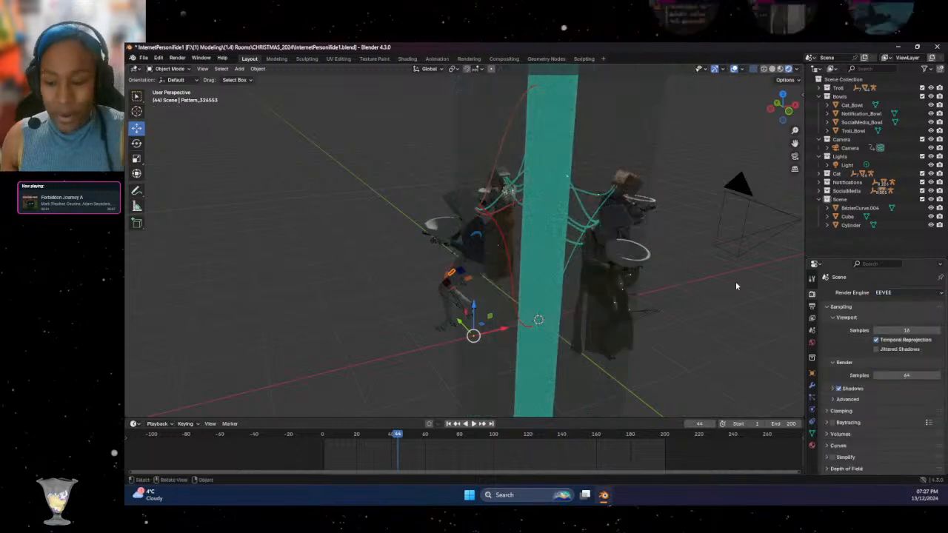
# Deselect everything, look through the camera and play the animation to review the EEVEE shading of the figures and cables
pyautogui.moveTo(699, 332)
pyautogui.mouseDown(button='middle')
pyautogui.moveTo(700, 312)
pyautogui.moveTo(693, 323)
pyautogui.mouseUp(button='middle')
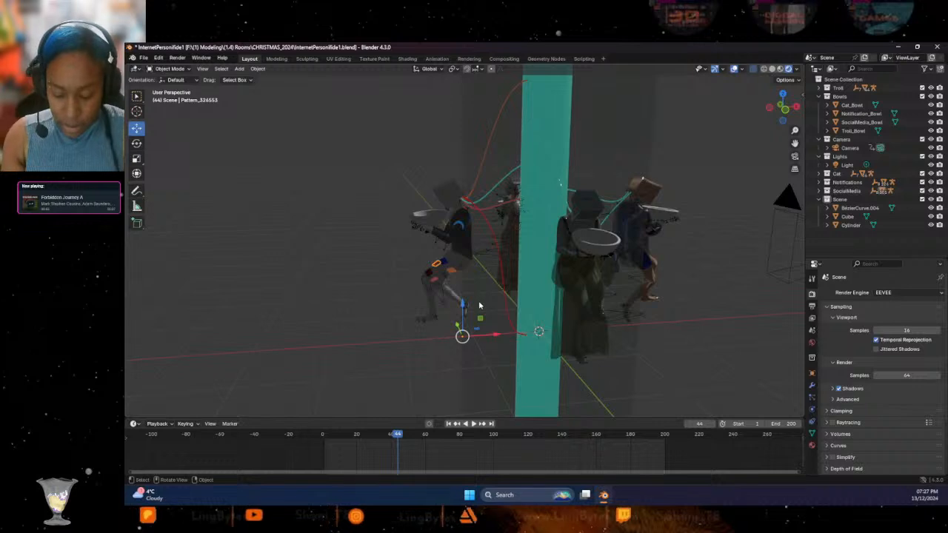
pyautogui.click(321, 237)
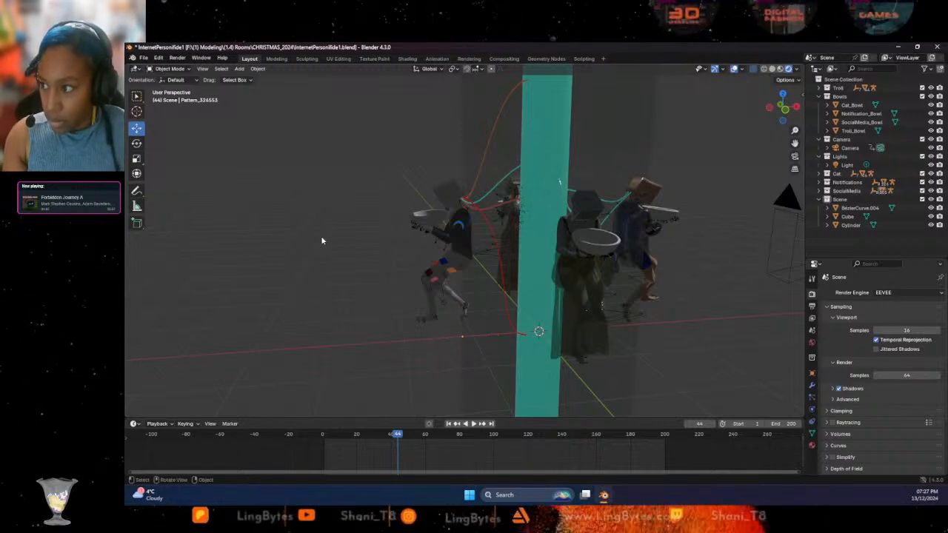
pyautogui.press('KP_0')
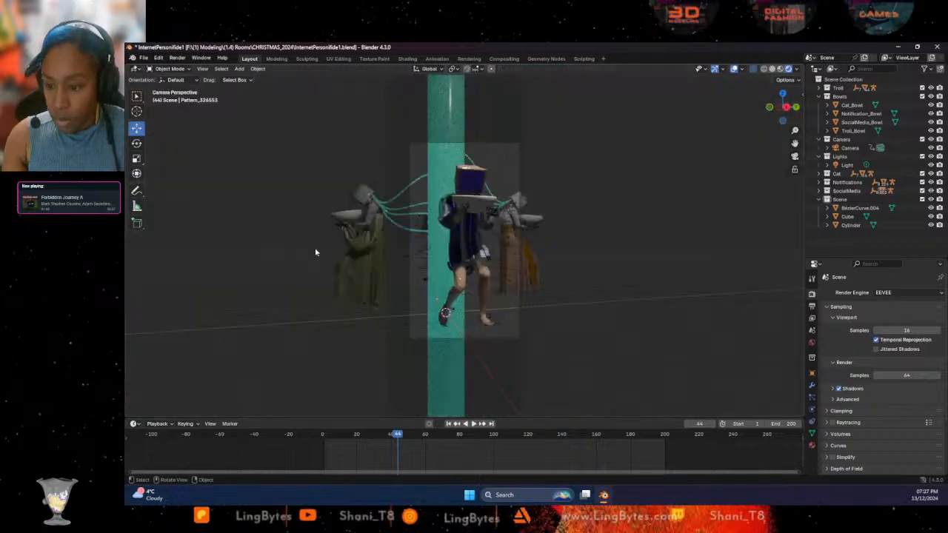
pyautogui.press('space')
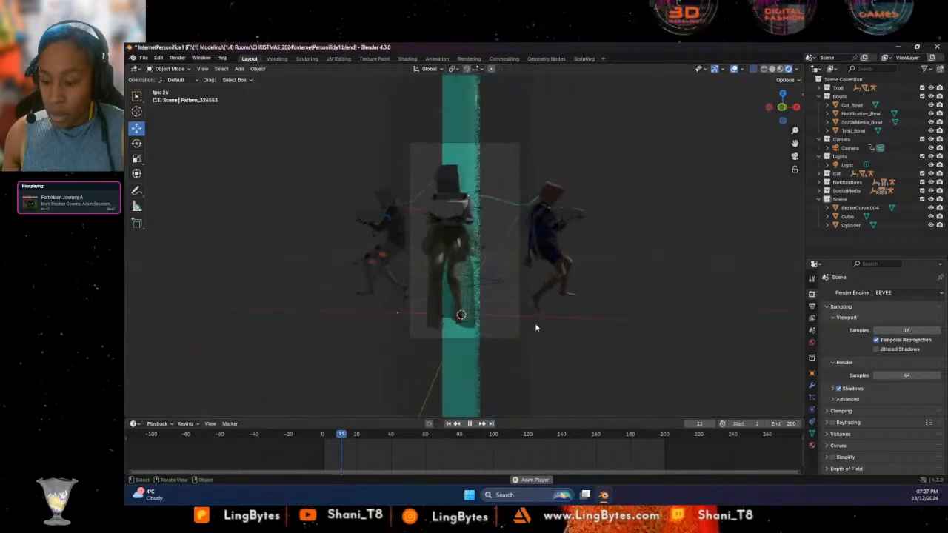
# Select the blue-clothed figure's body and set the roughness of its face material to 0.8 in the shading workspace
pyautogui.click(486, 284)
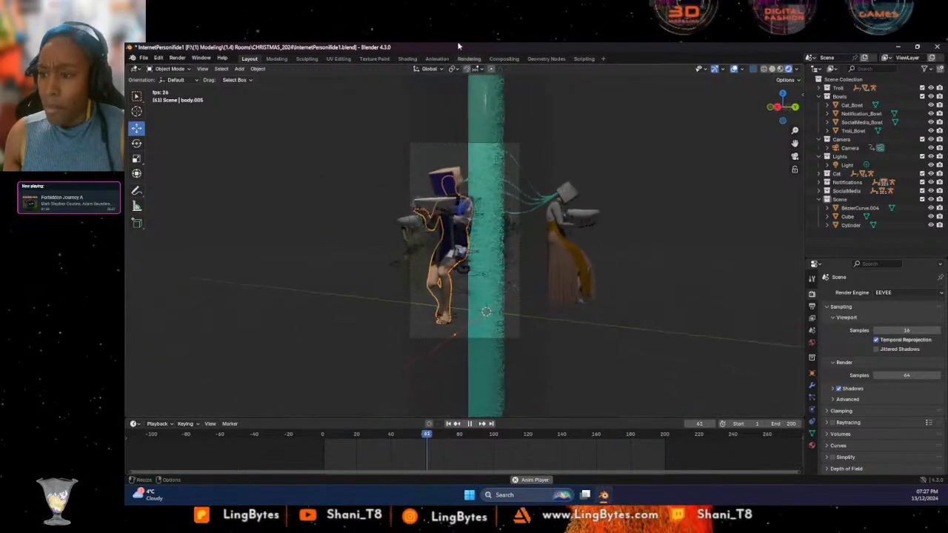
pyautogui.click(407, 59)
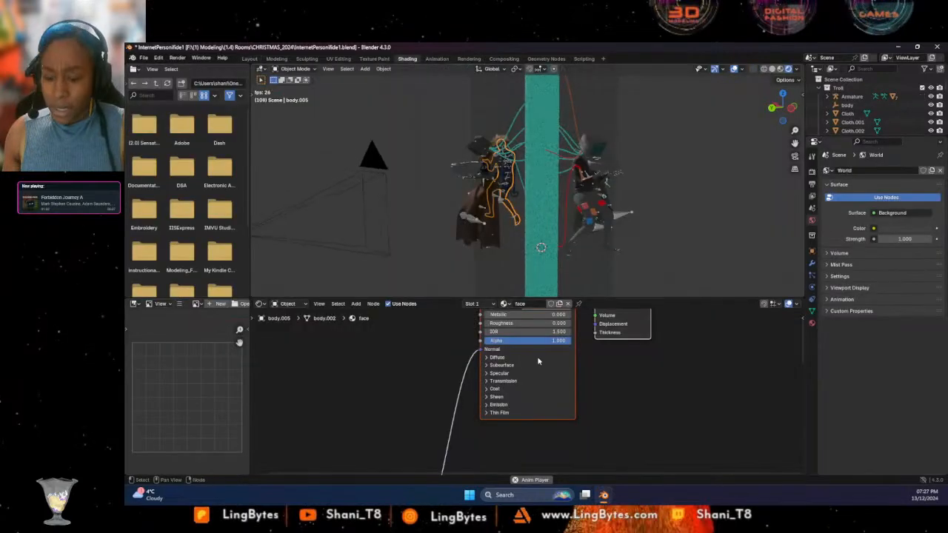
pyautogui.scroll(2, 573, 397)
pyautogui.scroll(-4, 575, 396)
pyautogui.moveTo(598, 377); pyautogui.dragTo(600, 401, button='middle')
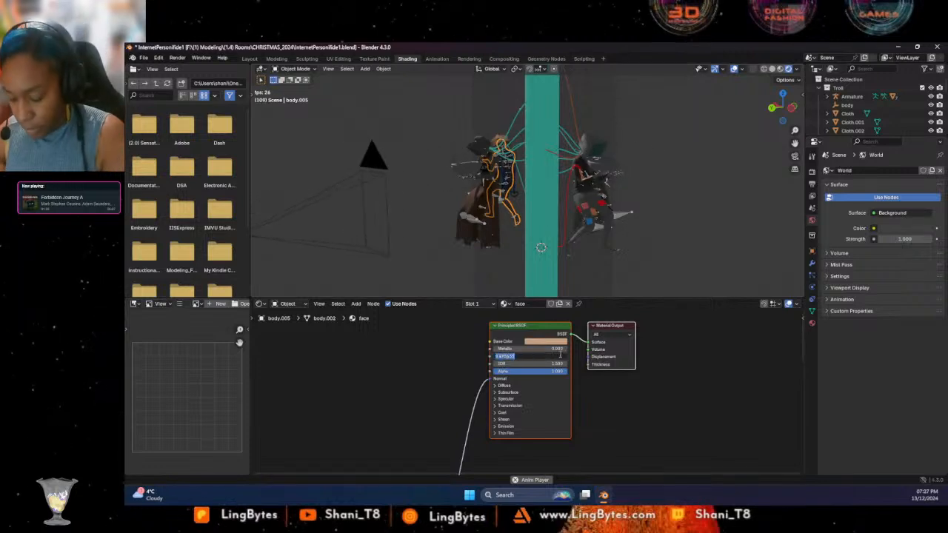
pyautogui.write('.8')
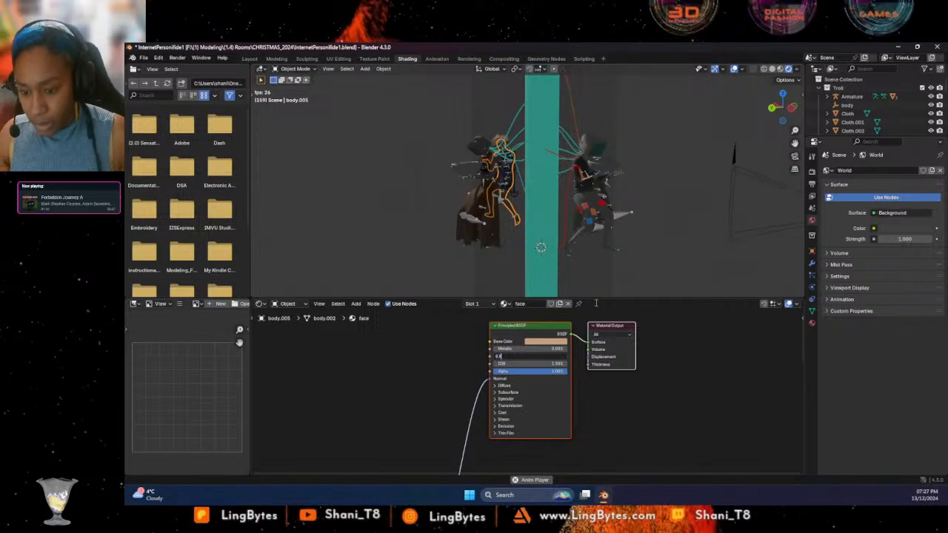
# Select the body of the figure with the social-media patches and set the roughness of its face.001 material to 0.8
pyautogui.click(592, 145)
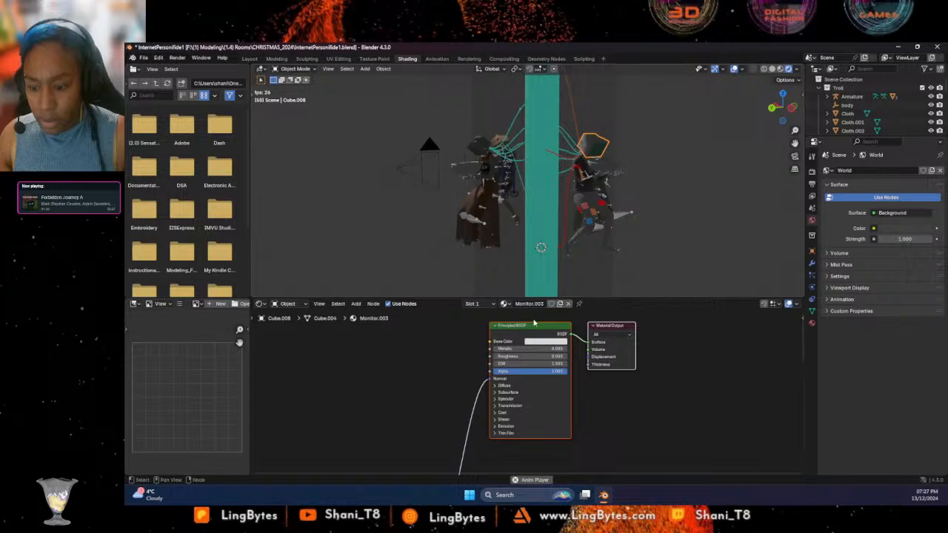
pyautogui.click(585, 234)
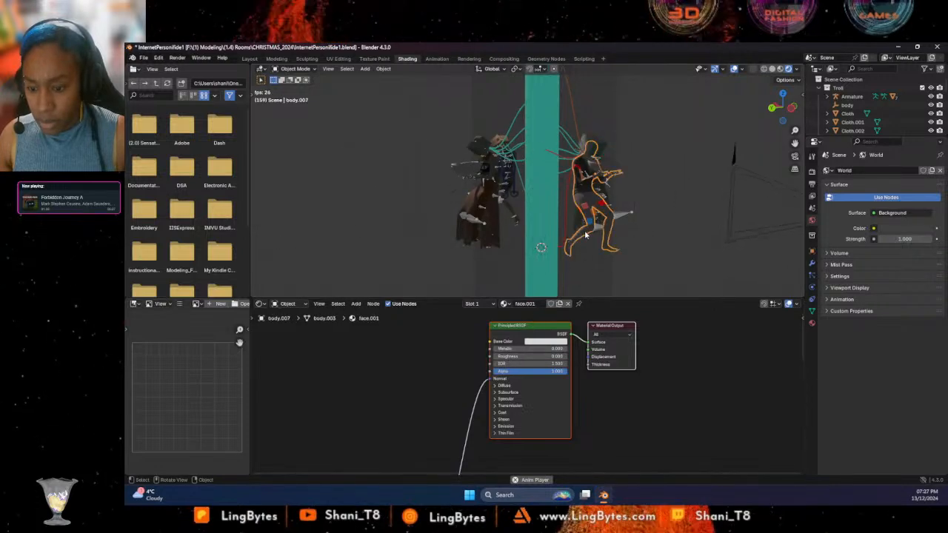
pyautogui.write('0.4')
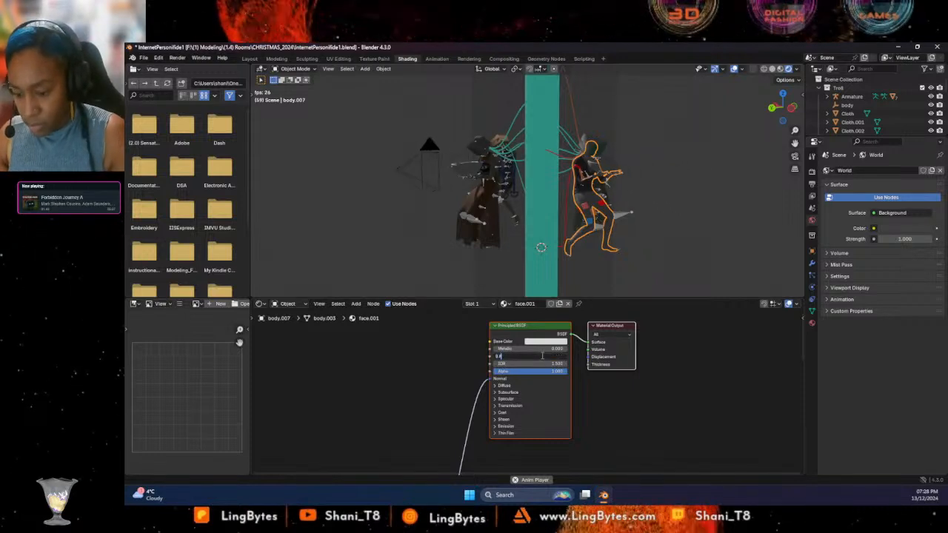
pyautogui.press('Return')
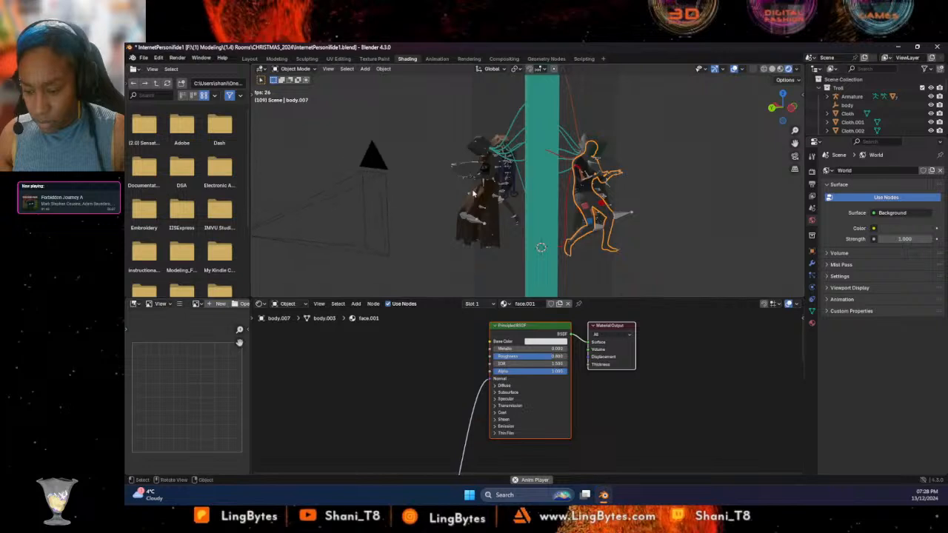
# Select the body of the figure in the yellow and peach dress and set its skin material's roughness to 0.8
pyautogui.moveTo(464, 231); pyautogui.dragTo(554, 229, button='middle')
pyautogui.click(532, 236)
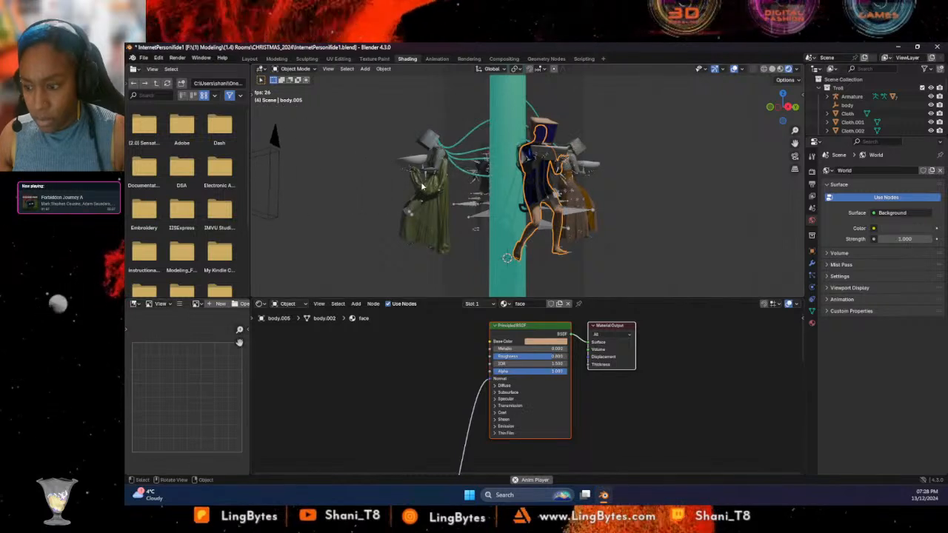
pyautogui.click(440, 161)
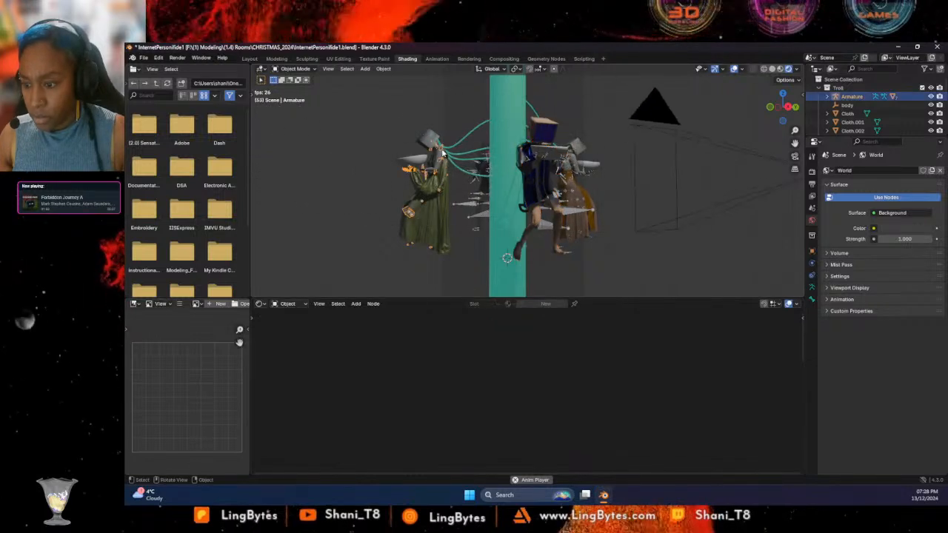
pyautogui.click(439, 157)
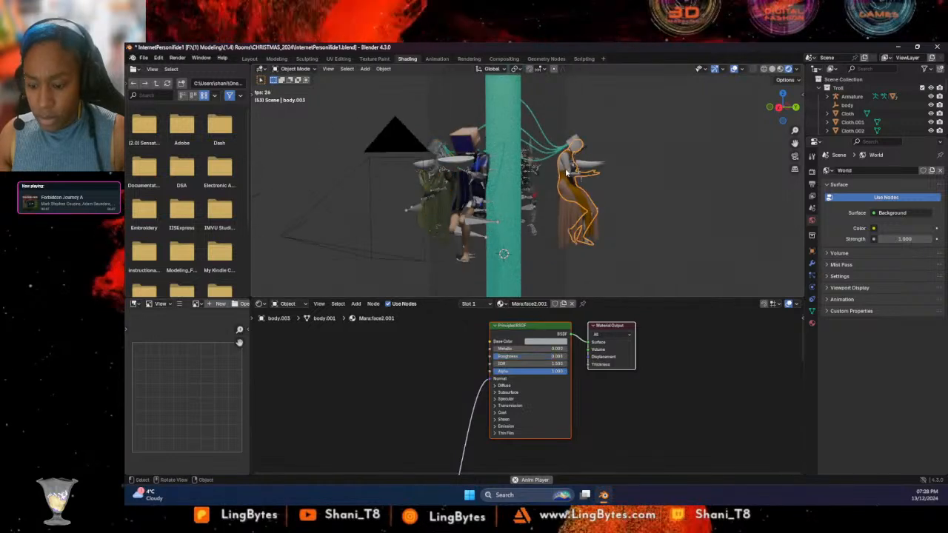
pyautogui.click(550, 359)
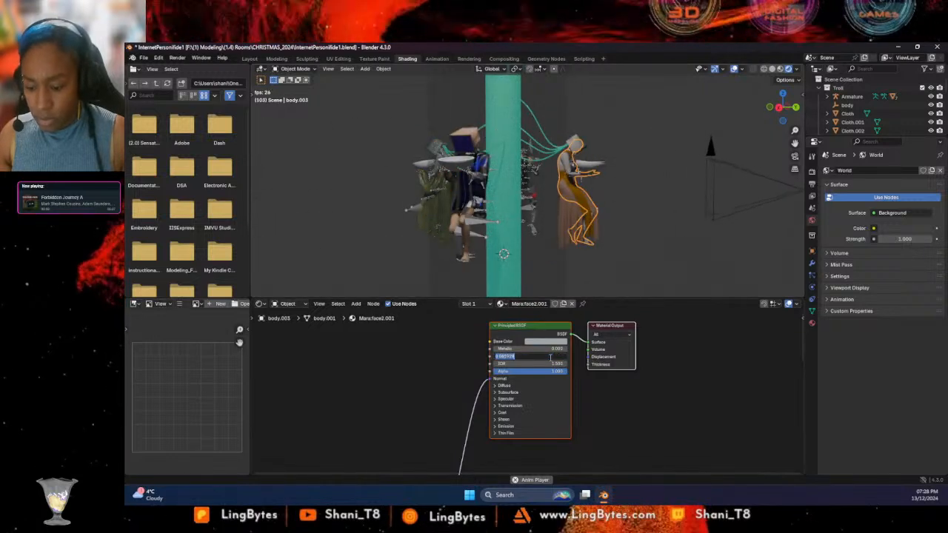
pyautogui.write('0.8')
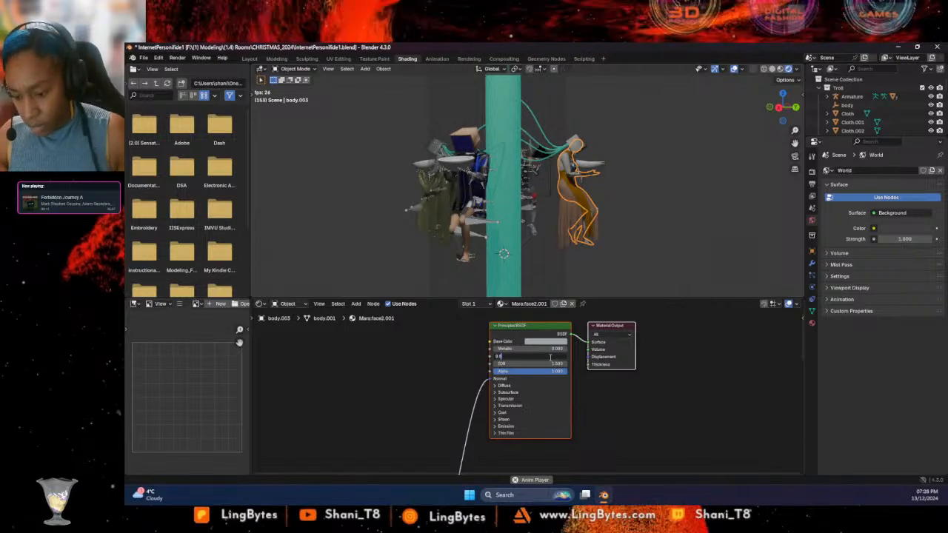
pyautogui.press('Return')
# Select the monitor head of the yellow-dressed figure and set the Monitor.001 material's roughness to 0.8
pyautogui.click(683, 144)
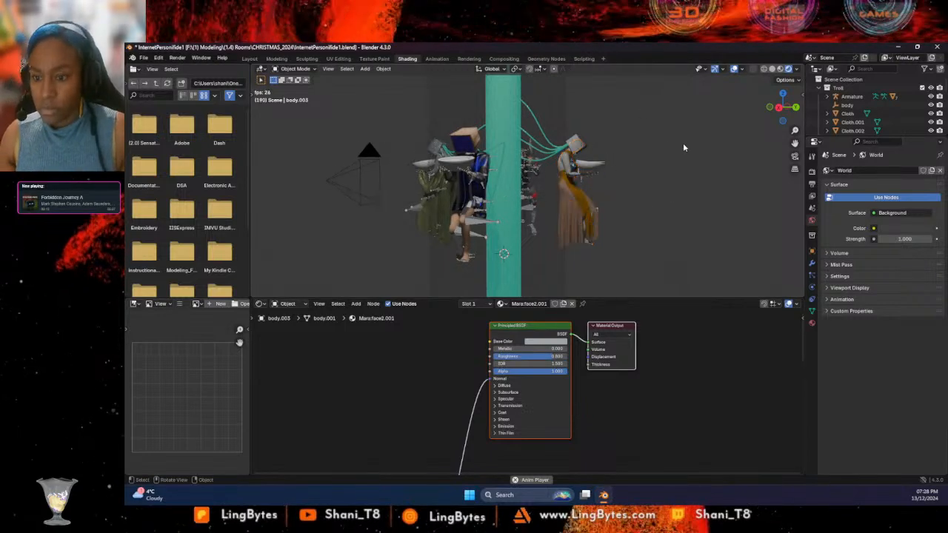
pyautogui.click(585, 154)
pyautogui.click(560, 358)
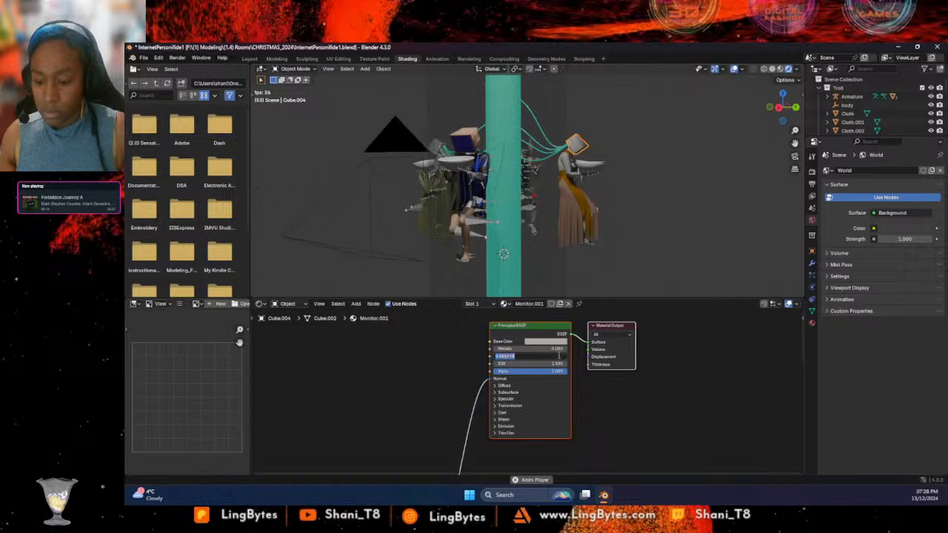
pyautogui.write('0')
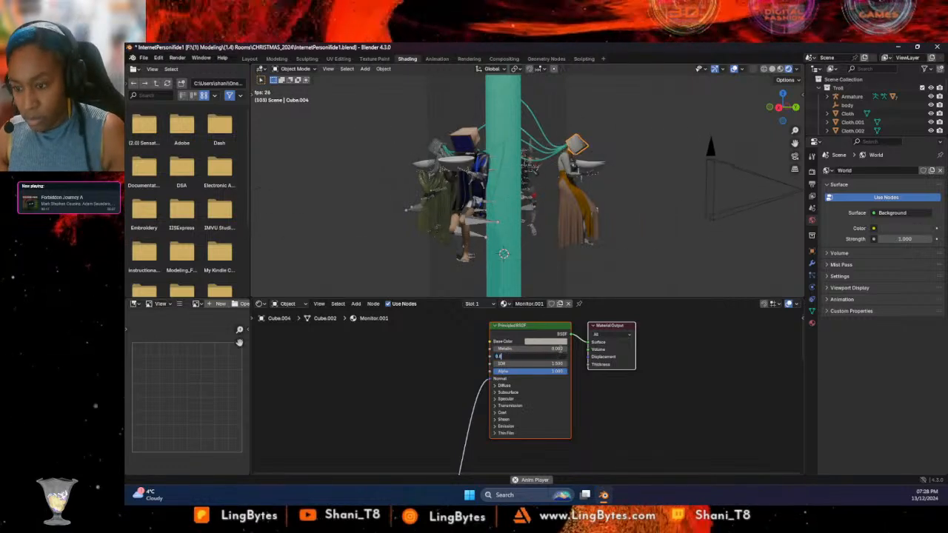
# Select the blue-clothed figure's monitor head and set the Monitor.002 material's roughness to 0.8
pyautogui.click(475, 134)
pyautogui.click(555, 357)
pyautogui.write('0')
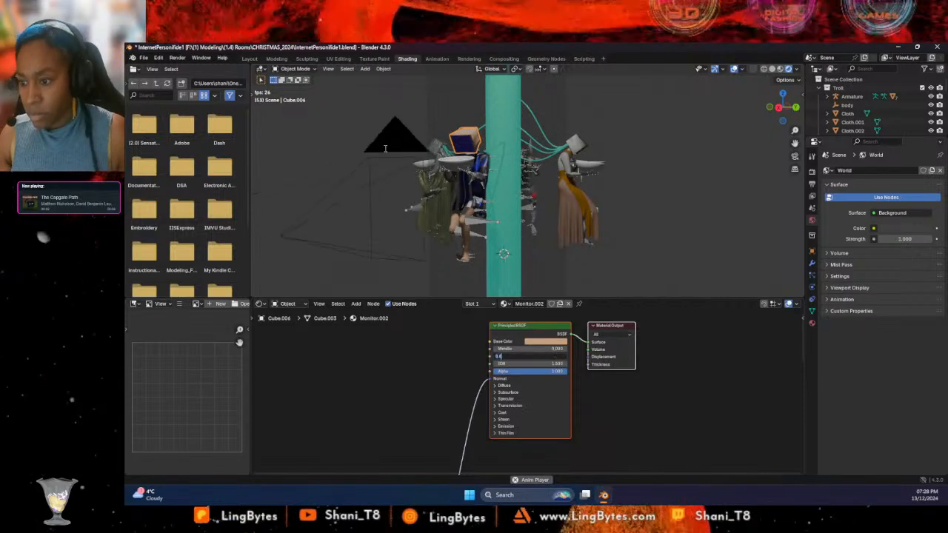
pyautogui.write('.8')
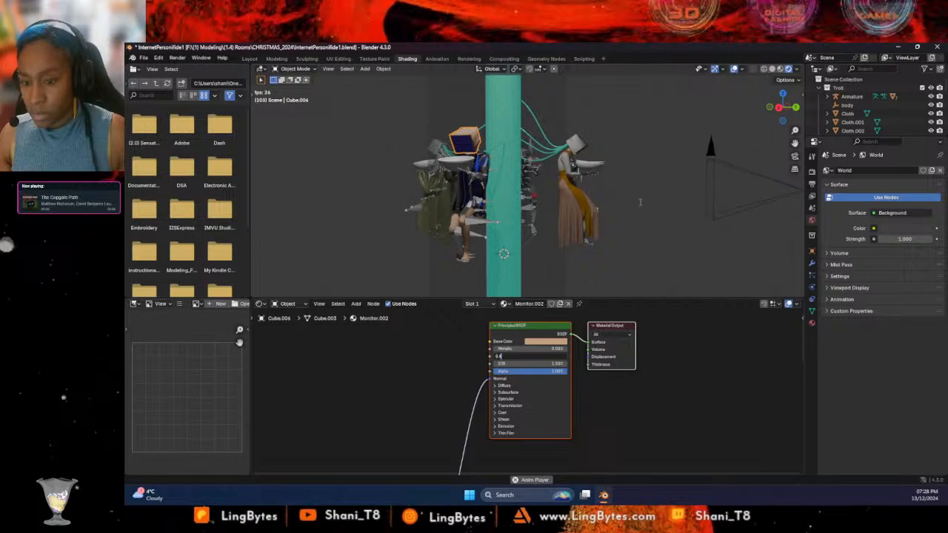
pyautogui.press('Return')
# Select the green-dressed figure's monitor head and set the Monitor material's roughness to 0.8
pyautogui.moveTo(461, 264); pyautogui.dragTo(428, 237, button='middle')
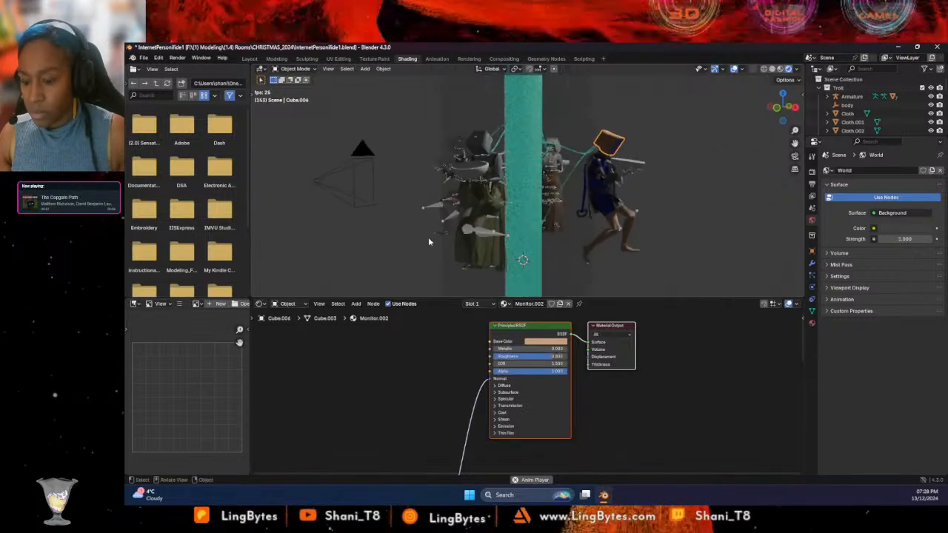
pyautogui.click(485, 148)
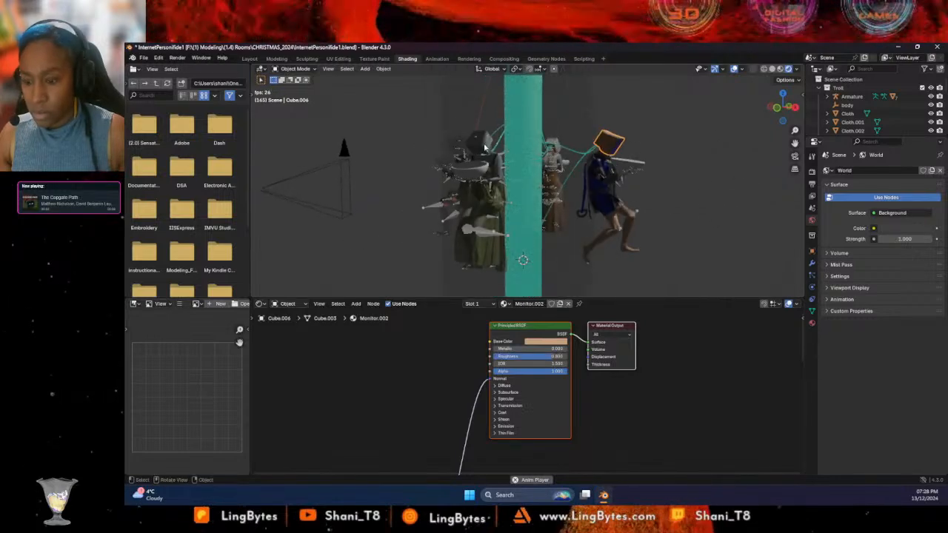
pyautogui.click(562, 356)
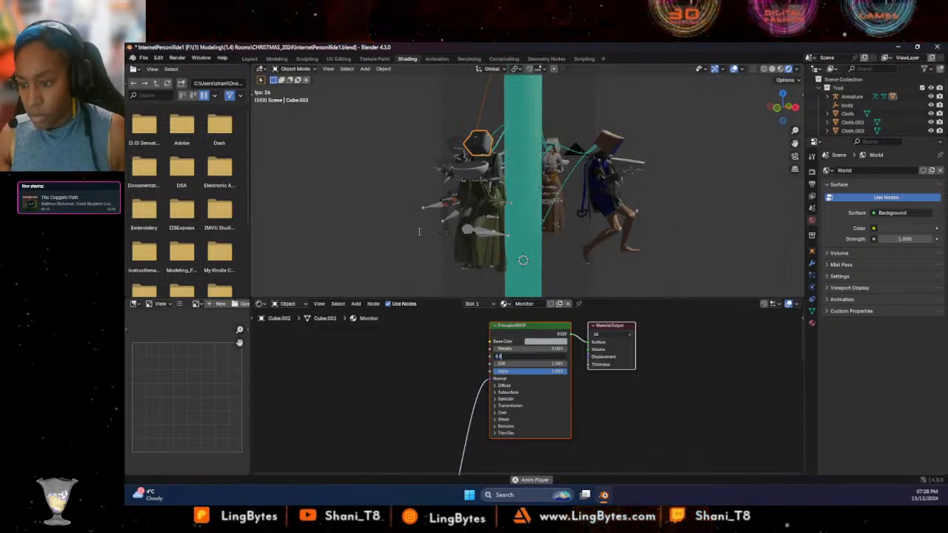
# Select the monitor head of the figure with the social-media patches and set the Monitor.003 material's roughness to 0.8
pyautogui.moveTo(394, 248); pyautogui.dragTo(480, 184, button='middle')
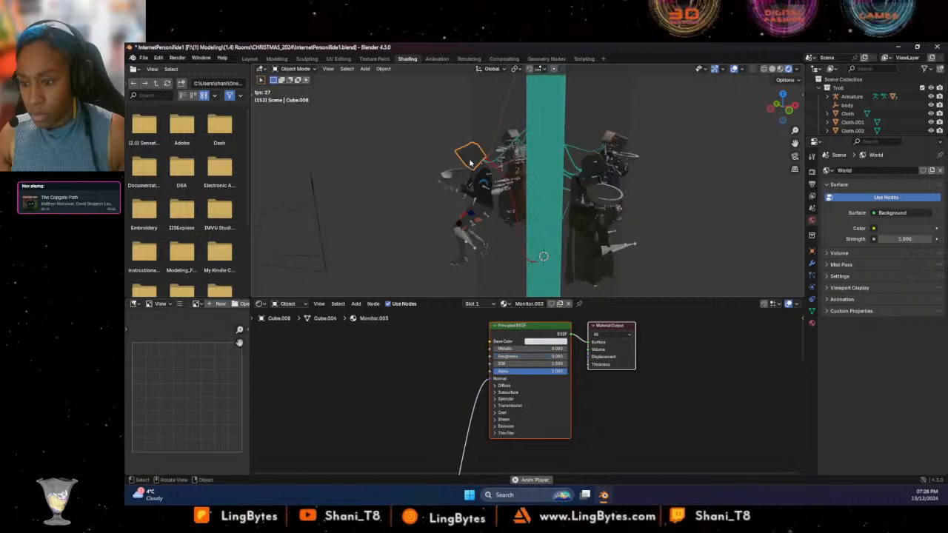
pyautogui.click(556, 355)
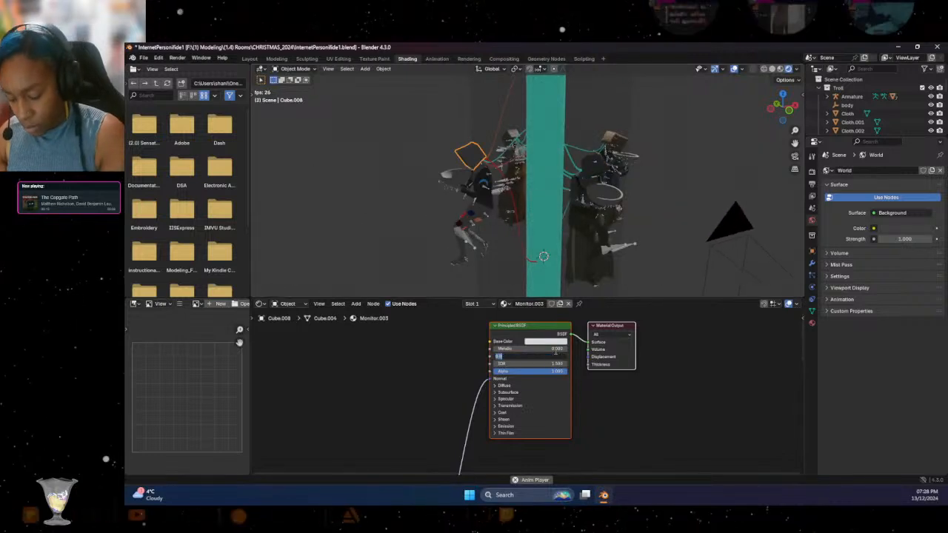
pyautogui.write('0')
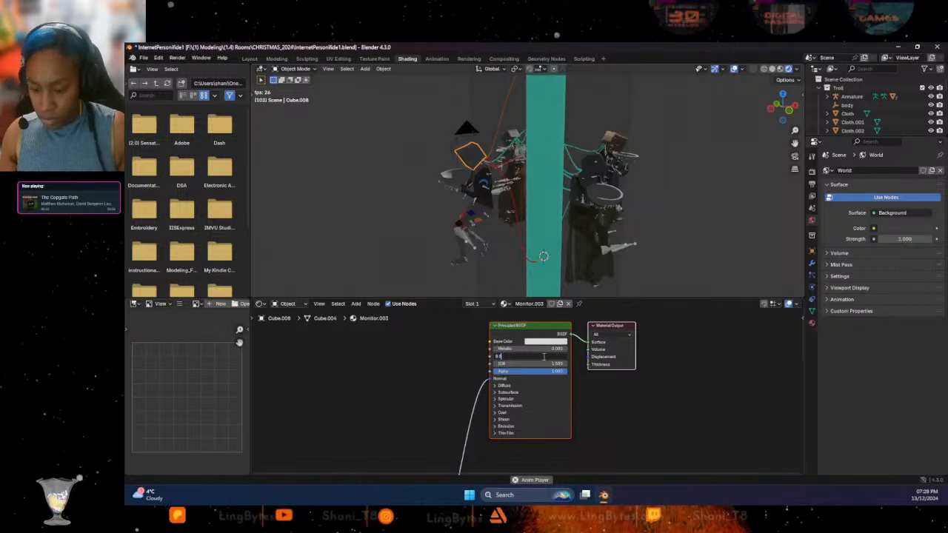
pyautogui.press('Return')
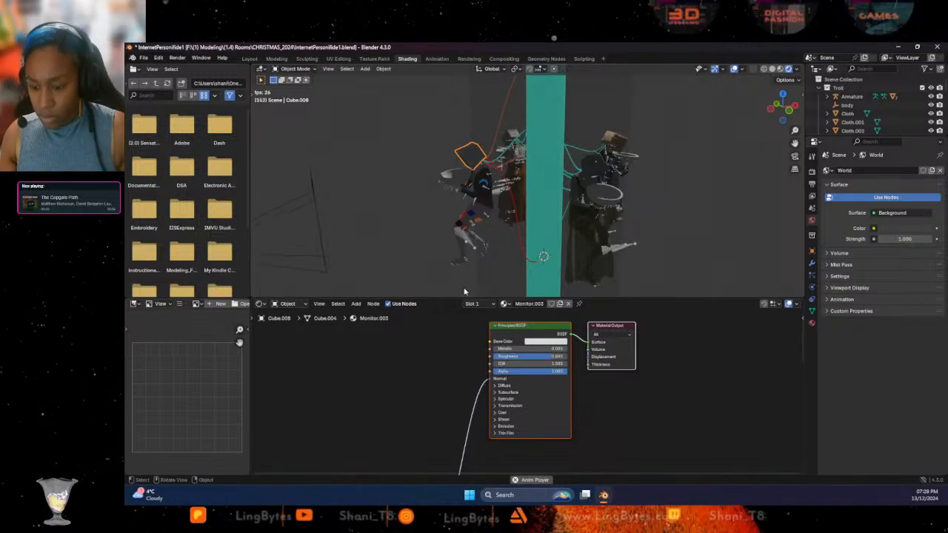
# Return to the Layout workspace and delete the duplicate bowl Cat_Bowl.001 held by the yellow-dressed figure
pyautogui.moveTo(404, 181); pyautogui.dragTo(493, 175, button='middle')
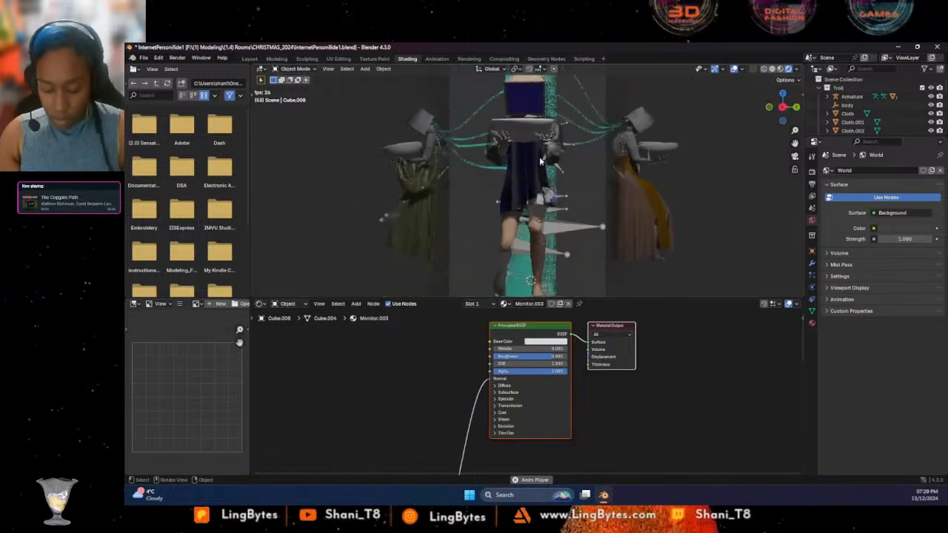
pyautogui.click(253, 60)
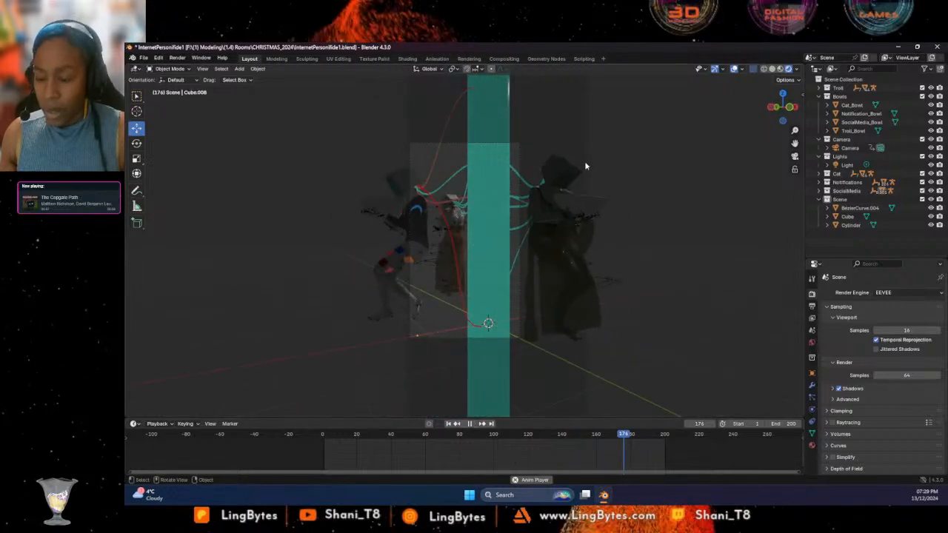
pyautogui.moveTo(583, 191); pyautogui.dragTo(445, 189, button='middle')
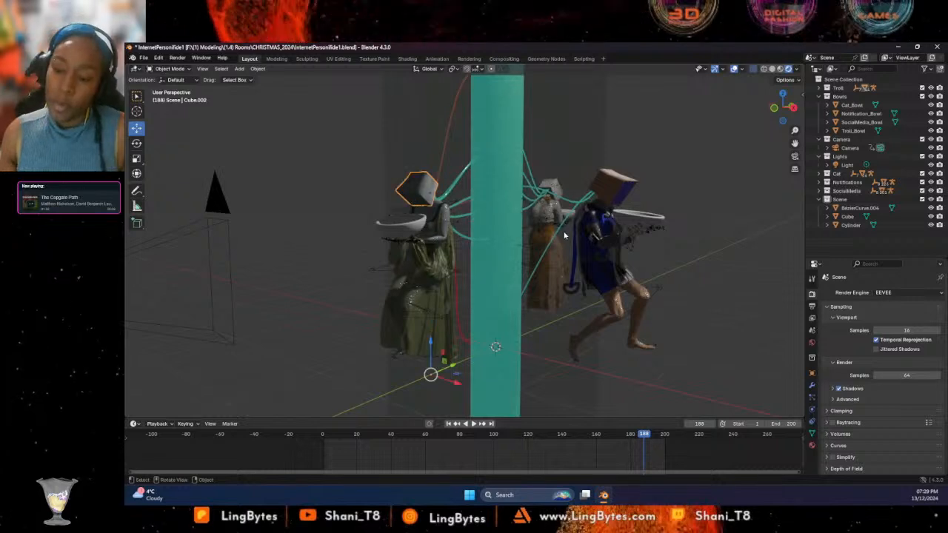
pyautogui.moveTo(564, 235); pyautogui.dragTo(544, 300, button='middle')
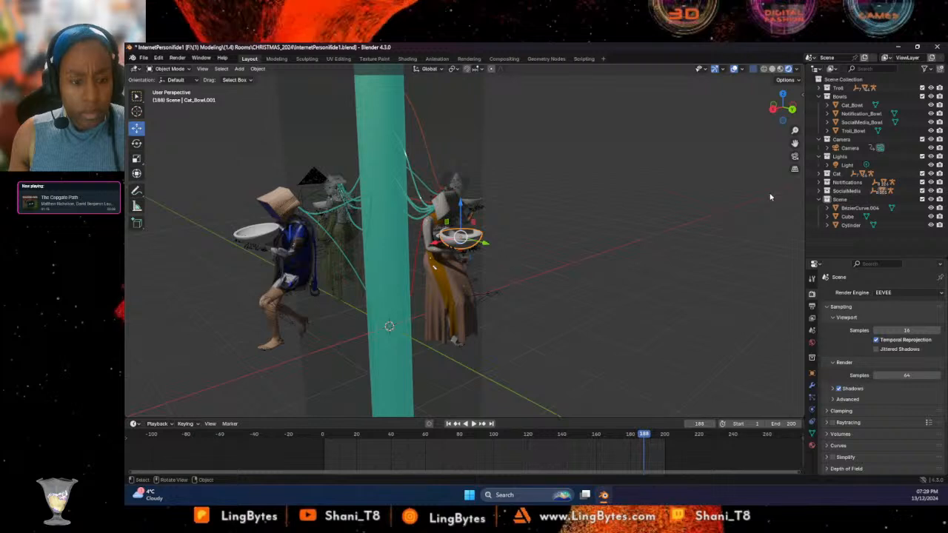
pyautogui.click(470, 238)
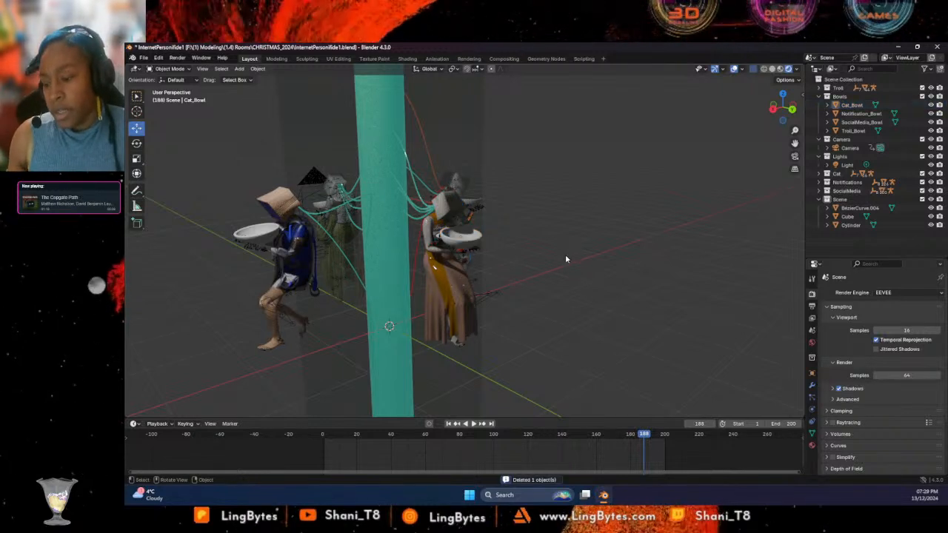
# Inspect the figures and their bowls from several sides, and play the animation through the scene camera
pyautogui.moveTo(565, 254); pyautogui.dragTo(580, 268, button='middle')
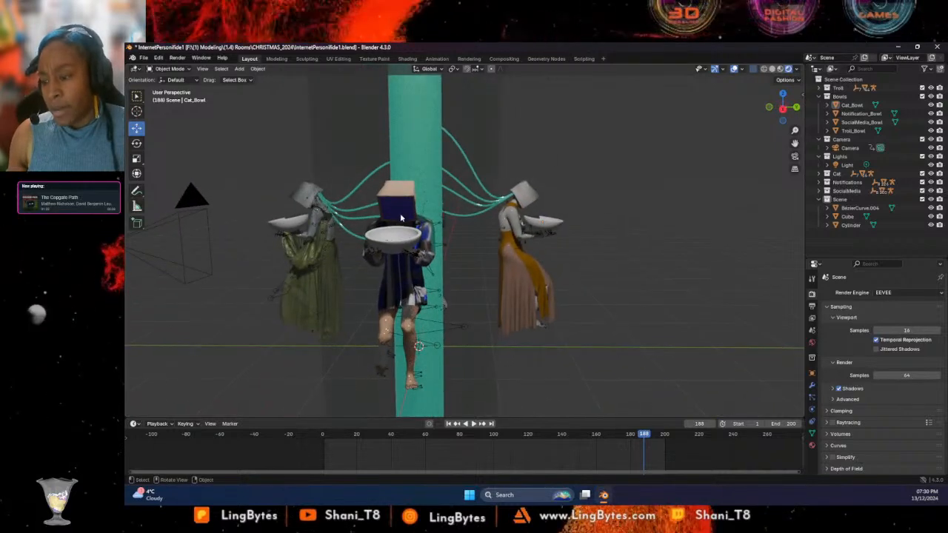
pyautogui.moveTo(401, 217); pyautogui.dragTo(277, 244, button='middle')
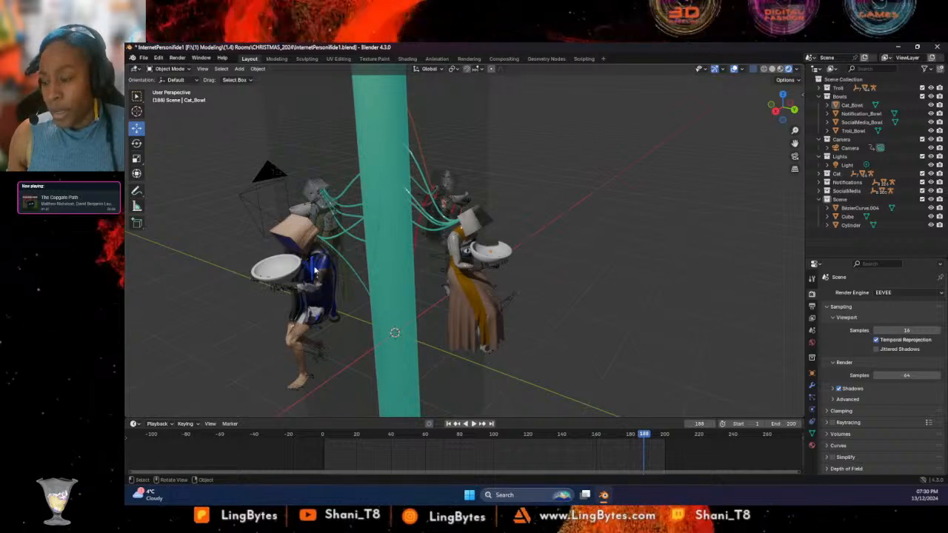
pyautogui.moveTo(320, 348); pyautogui.dragTo(643, 330, button='middle')
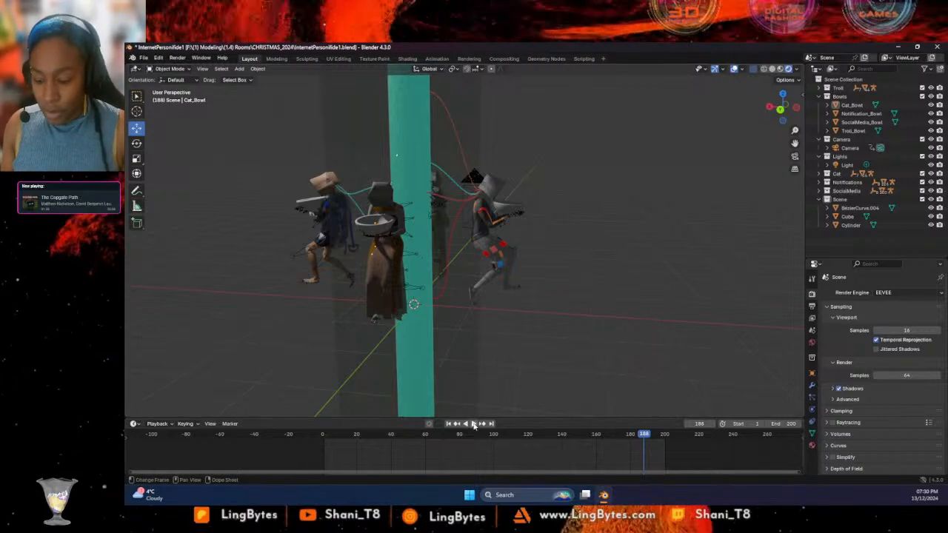
pyautogui.press('space')
pyautogui.moveTo(604, 434); pyautogui.dragTo(708, 433, button='middle')
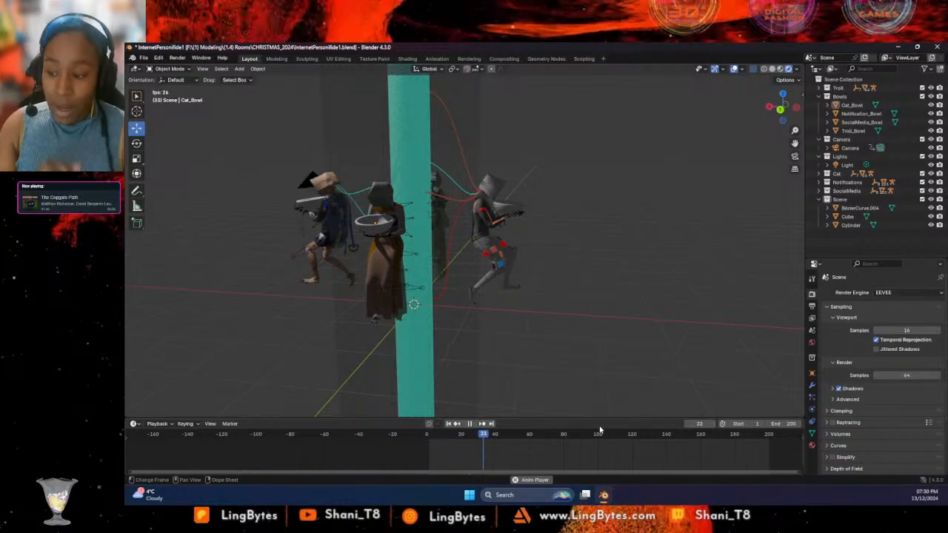
pyautogui.press('KP_0')
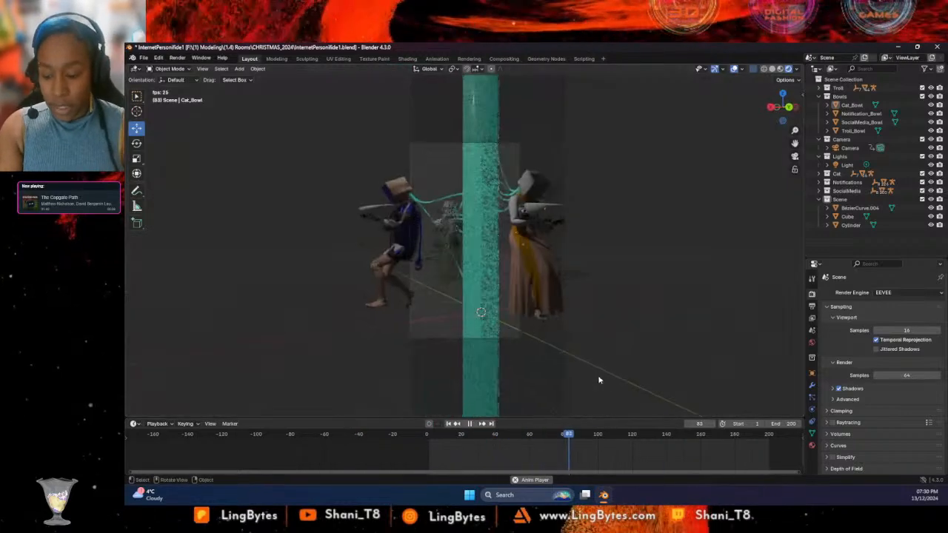